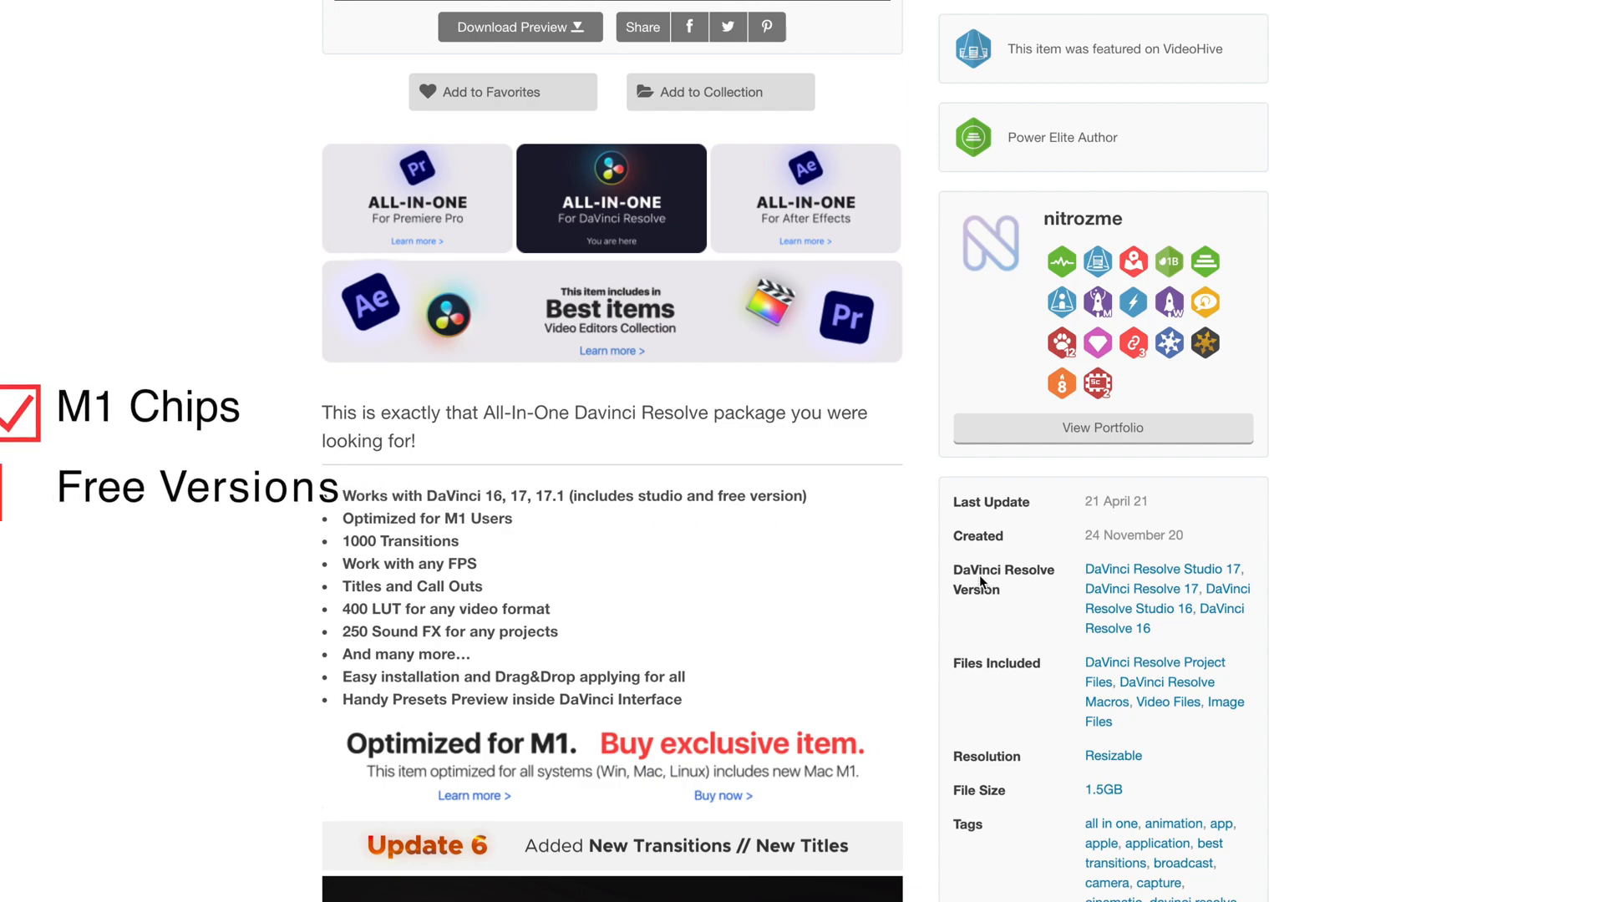
- Review the All-In-One DaVinci Resolve package page, including its feature list, compatibility details and transition previews
{"action": "scroll", "coordinate": [1115, 598], "scroll_direction": "down", "scroll_amount": 2}
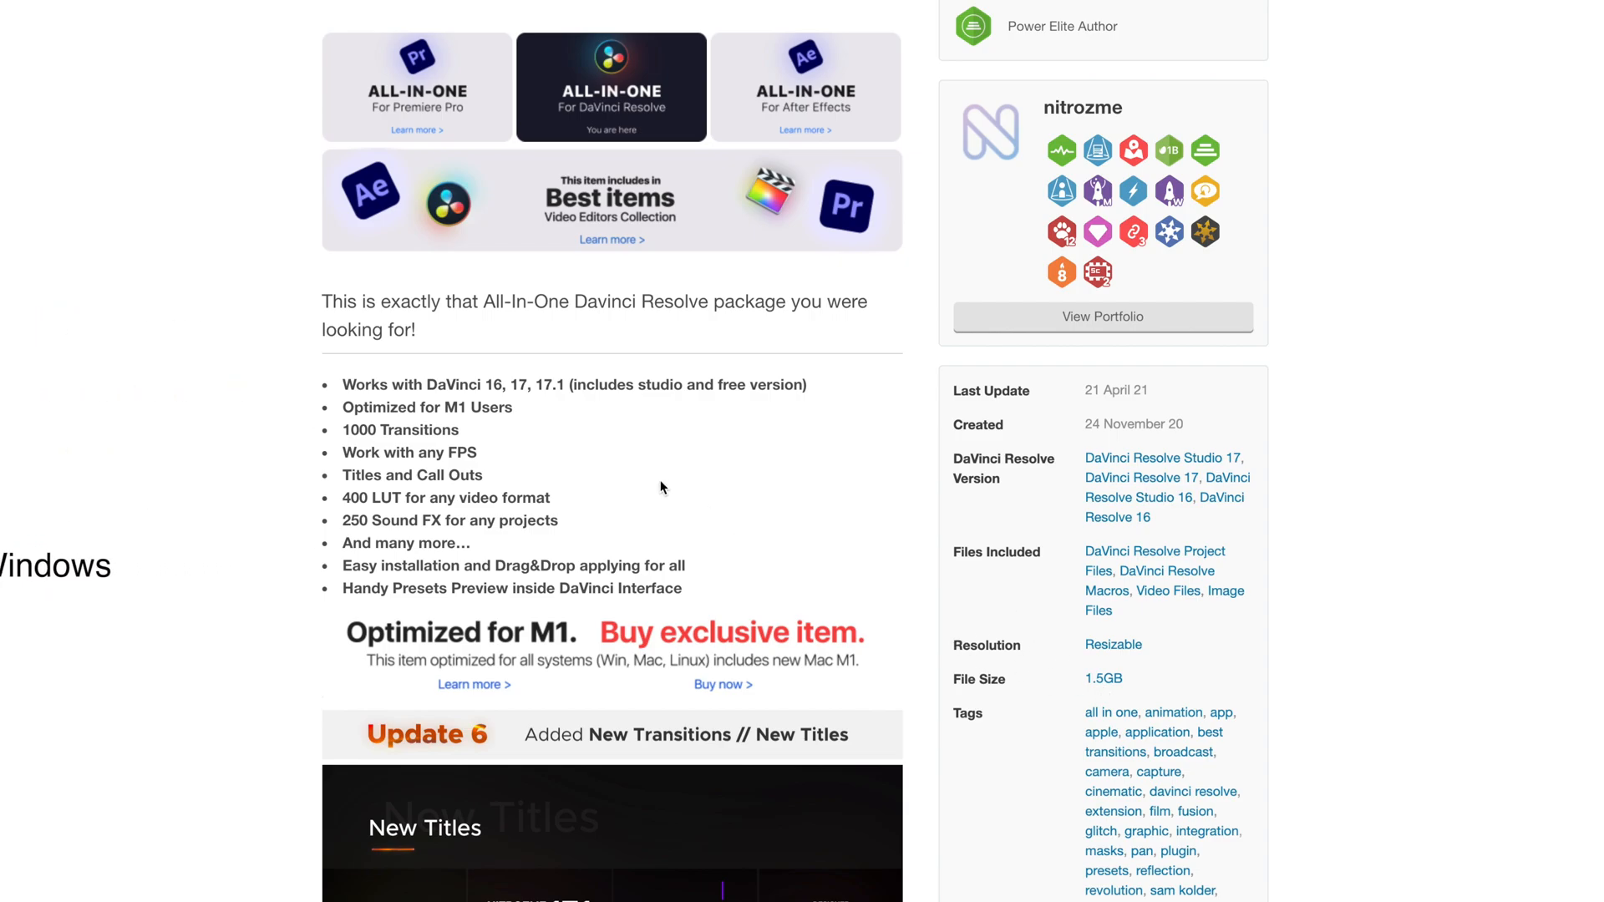
{"action": "scroll", "coordinate": [661, 487], "scroll_direction": "down", "scroll_amount": 1}
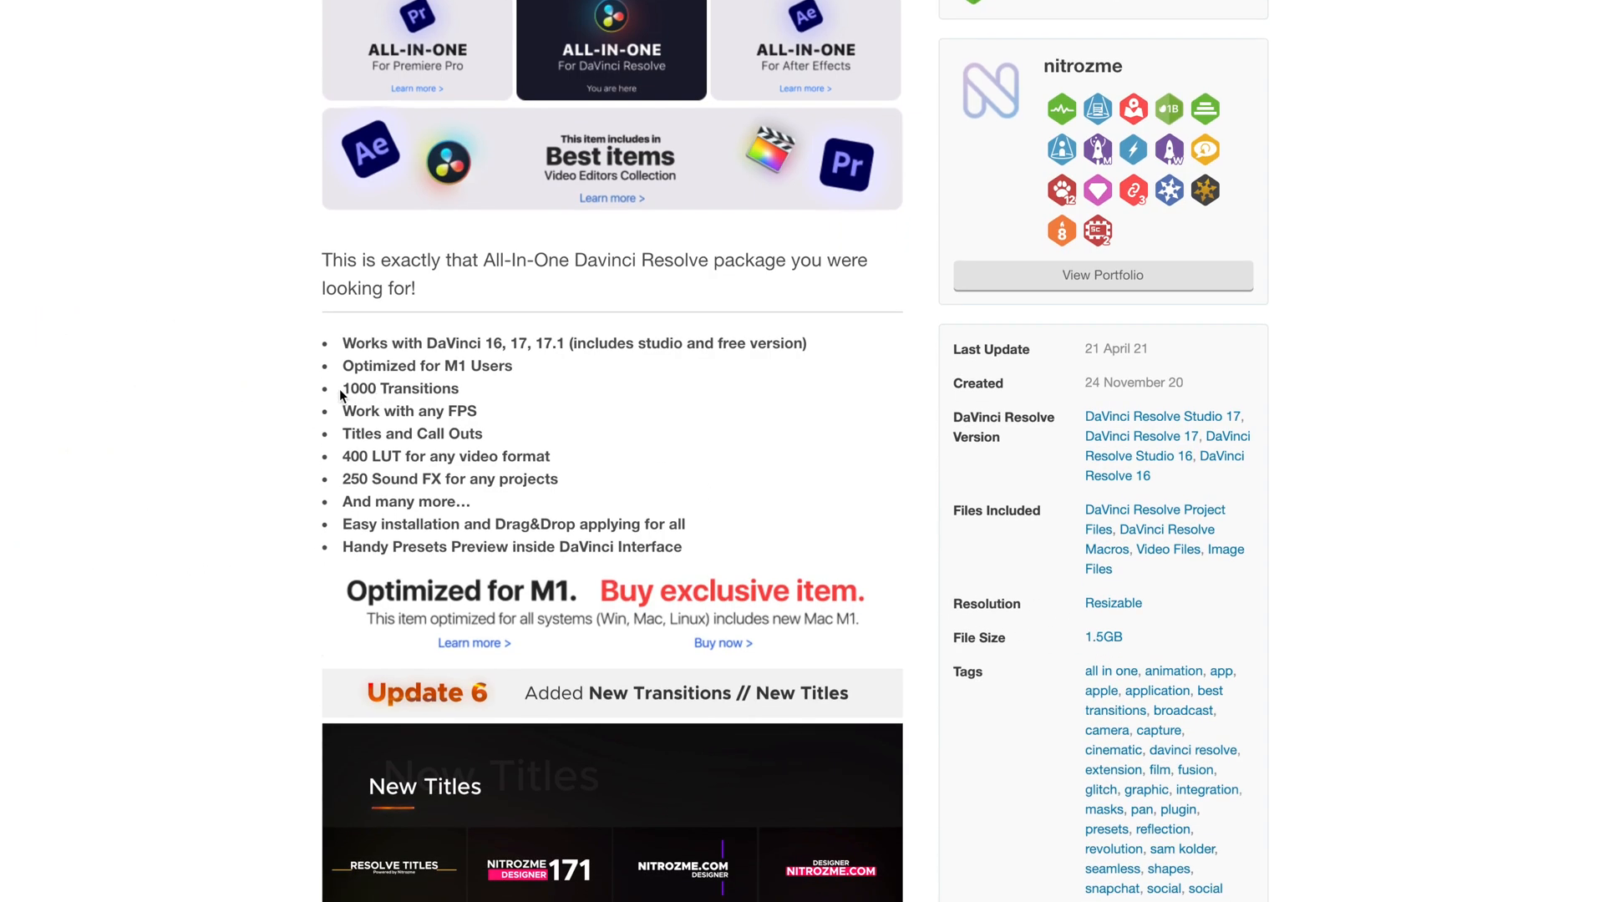
{"action": "scroll", "coordinate": [521, 404], "scroll_direction": "down", "scroll_amount": 1}
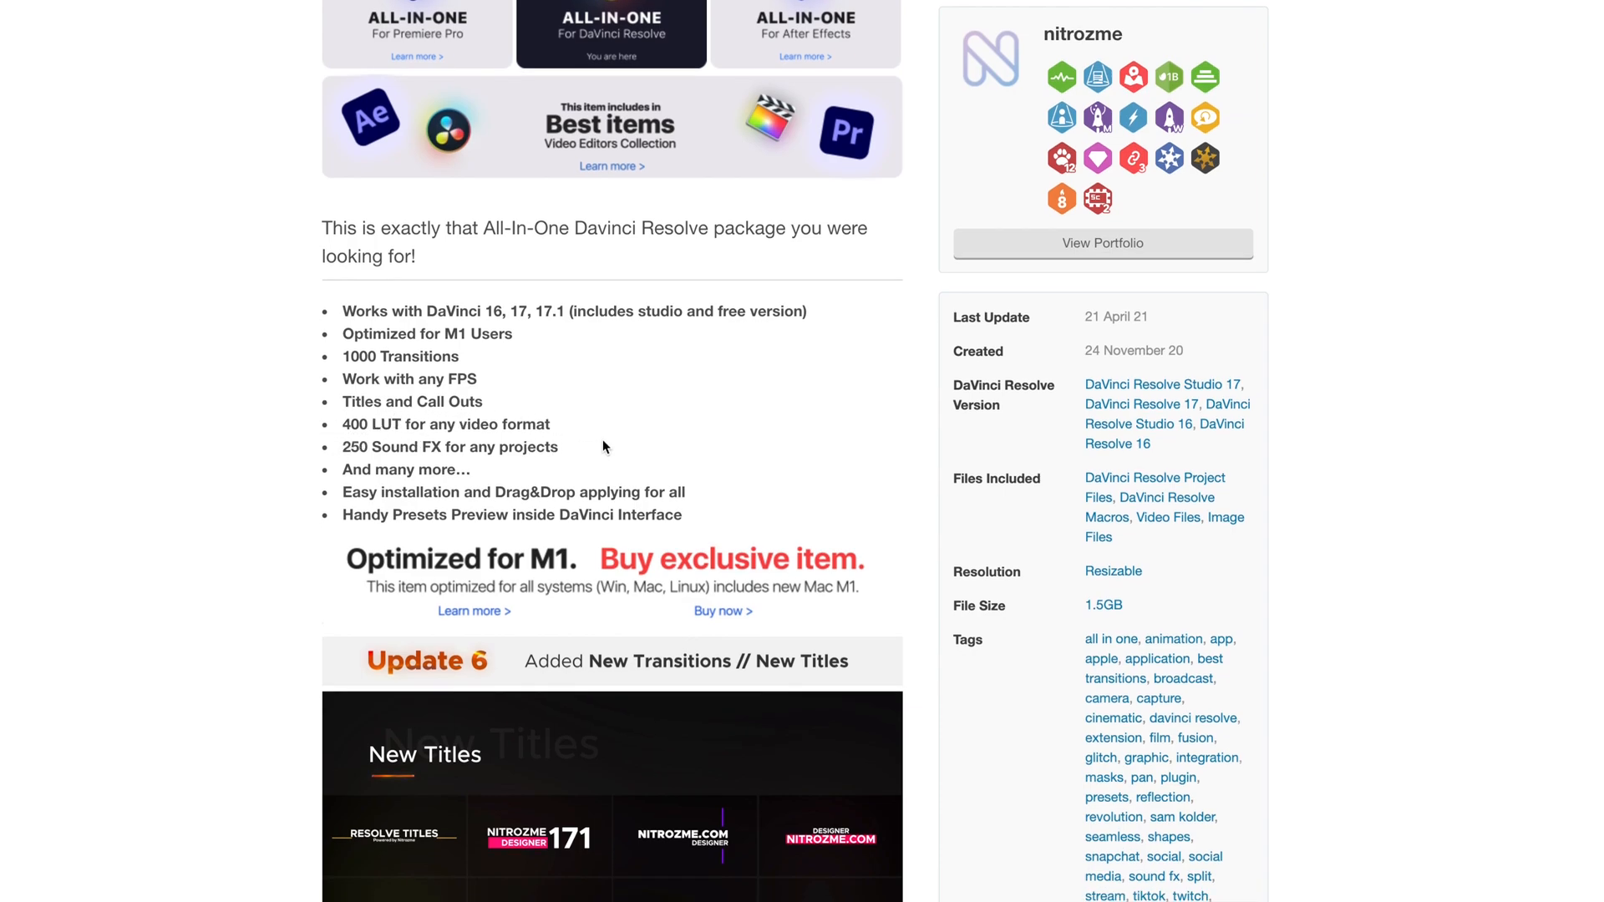
{"action": "scroll", "coordinate": [603, 441], "scroll_direction": "down", "scroll_amount": 1}
{"action": "scroll", "coordinate": [852, 336], "scroll_direction": "down", "scroll_amount": 15}
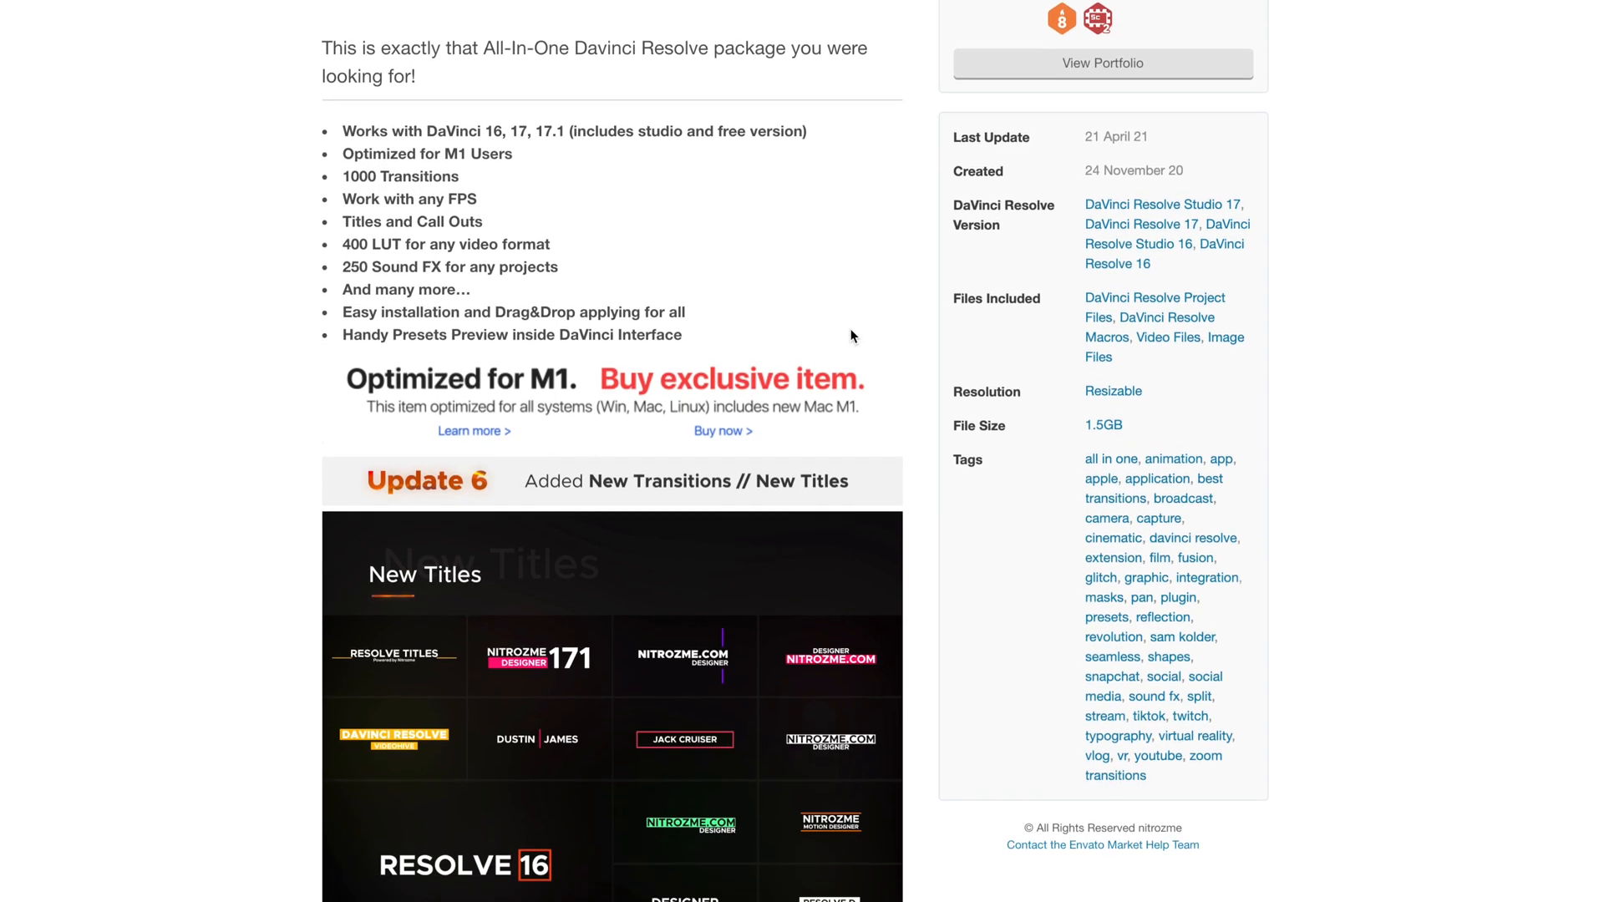
{"action": "scroll", "coordinate": [1118, 291], "scroll_direction": "down", "scroll_amount": 8}
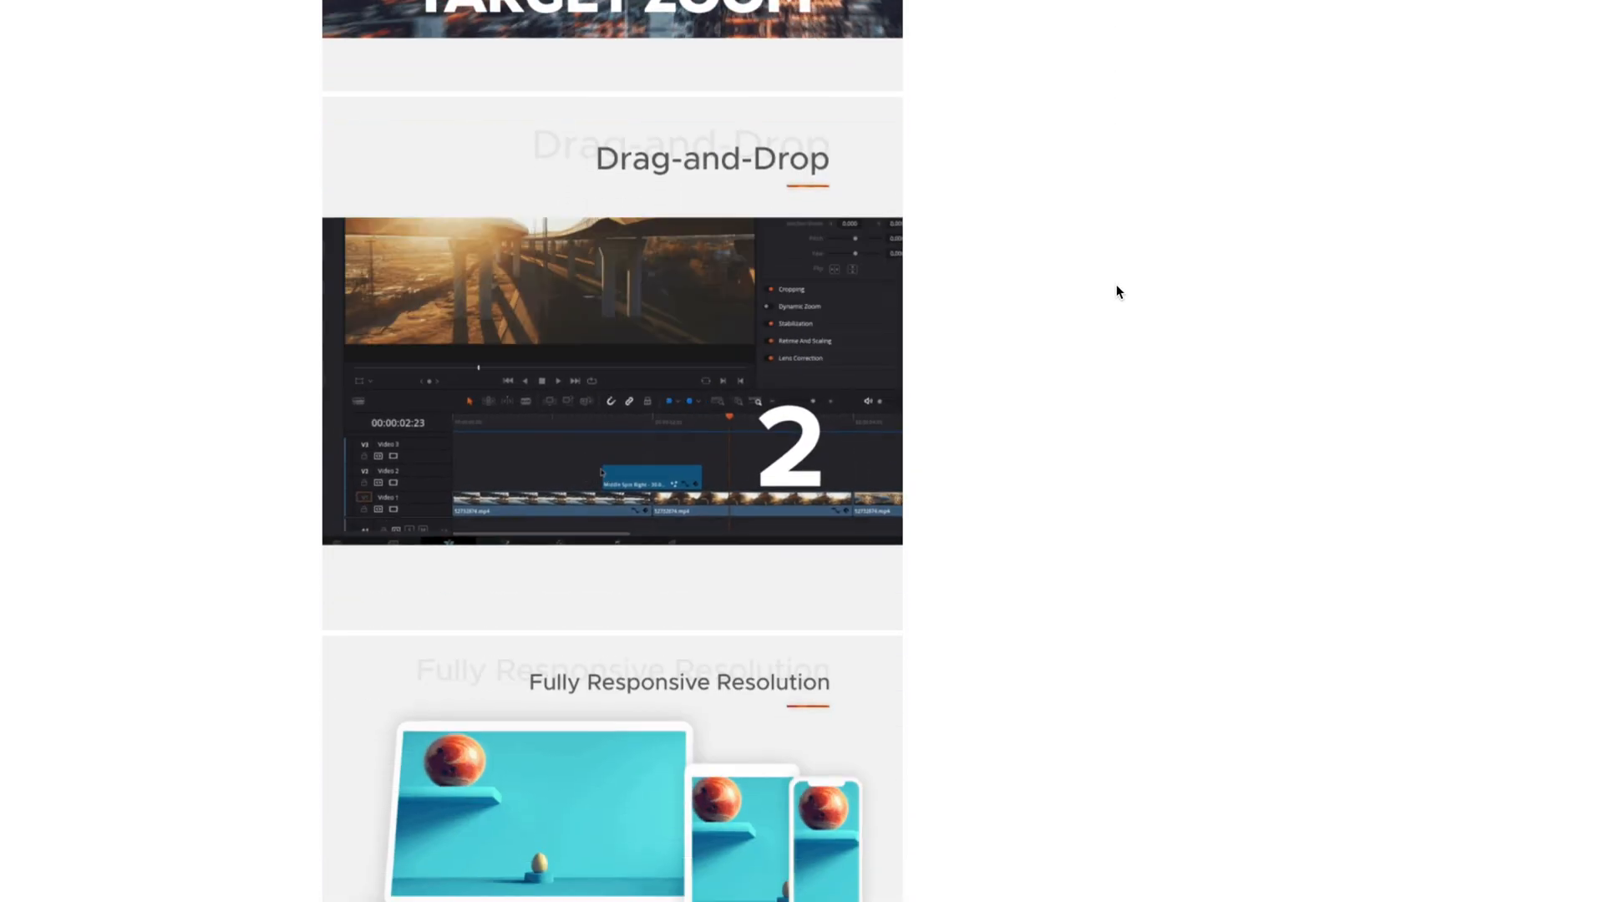
{"action": "scroll", "coordinate": [1118, 292], "scroll_direction": "up", "scroll_amount": 14}
{"action": "scroll", "coordinate": [1118, 292], "scroll_direction": "up", "scroll_amount": 12}
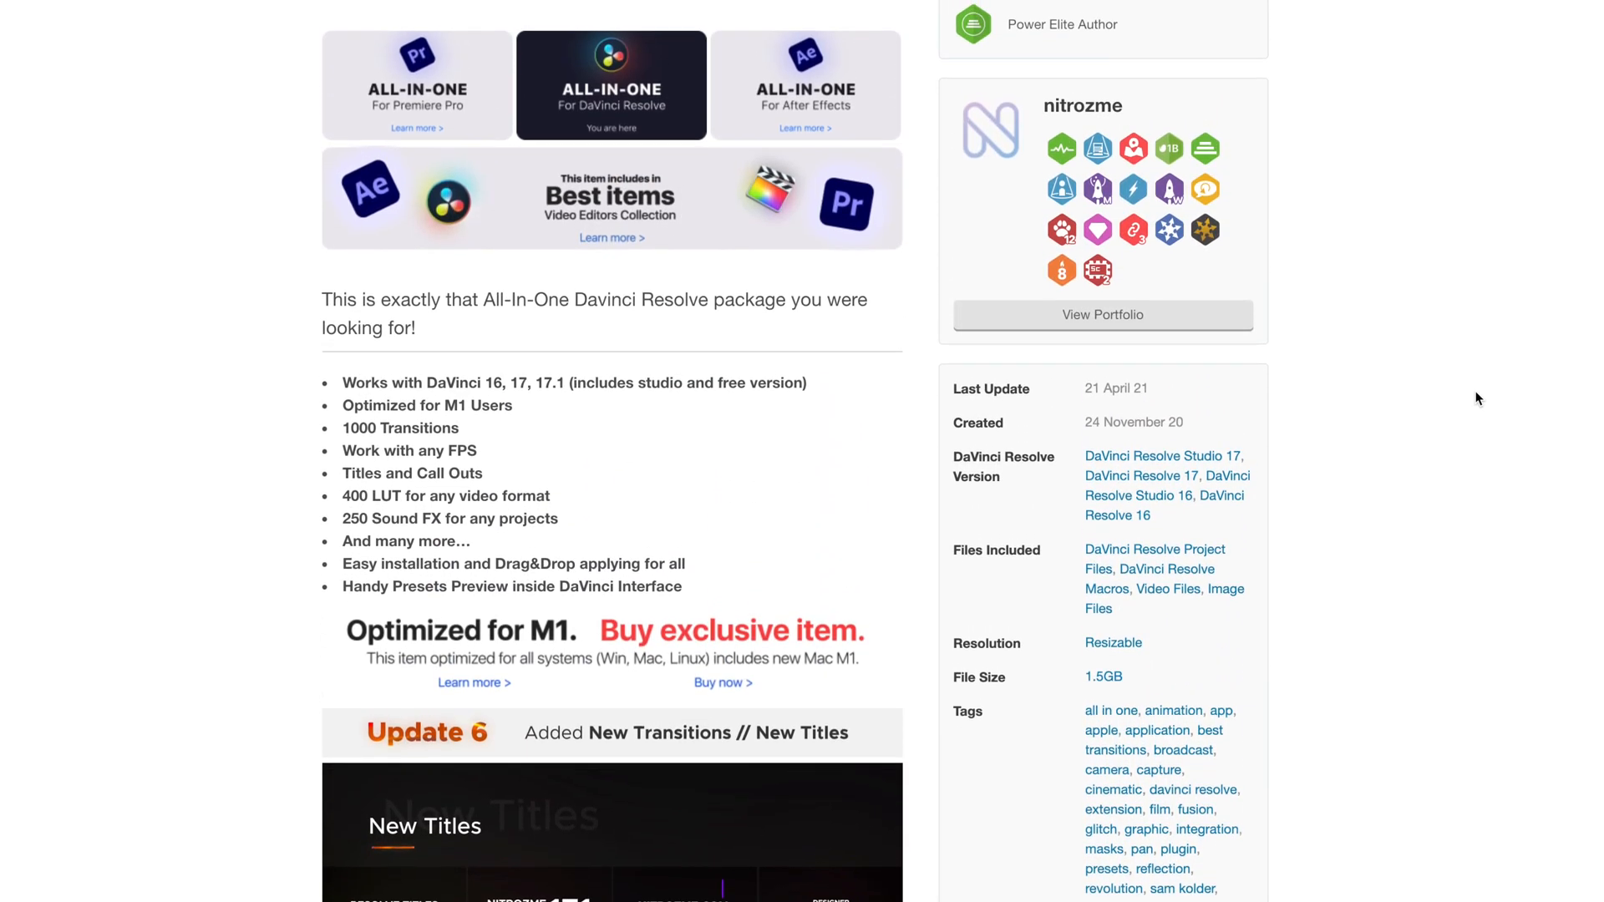
{"action": "scroll", "coordinate": [1477, 398], "scroll_direction": "down", "scroll_amount": 15}
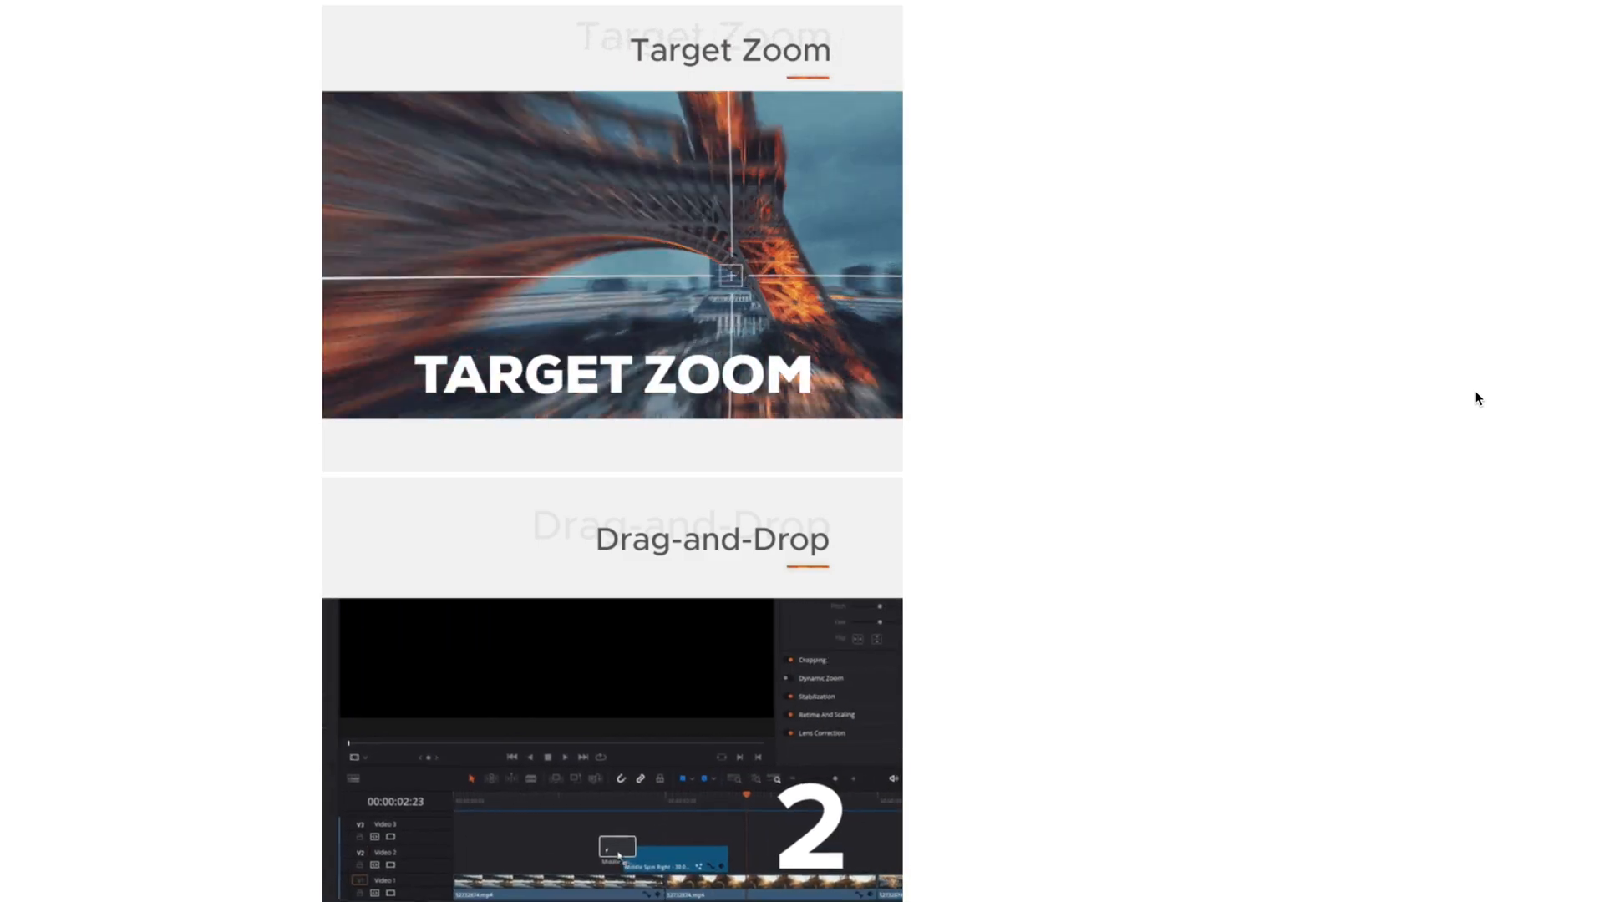
{"action": "scroll", "coordinate": [1477, 399], "scroll_direction": "down", "scroll_amount": 9}
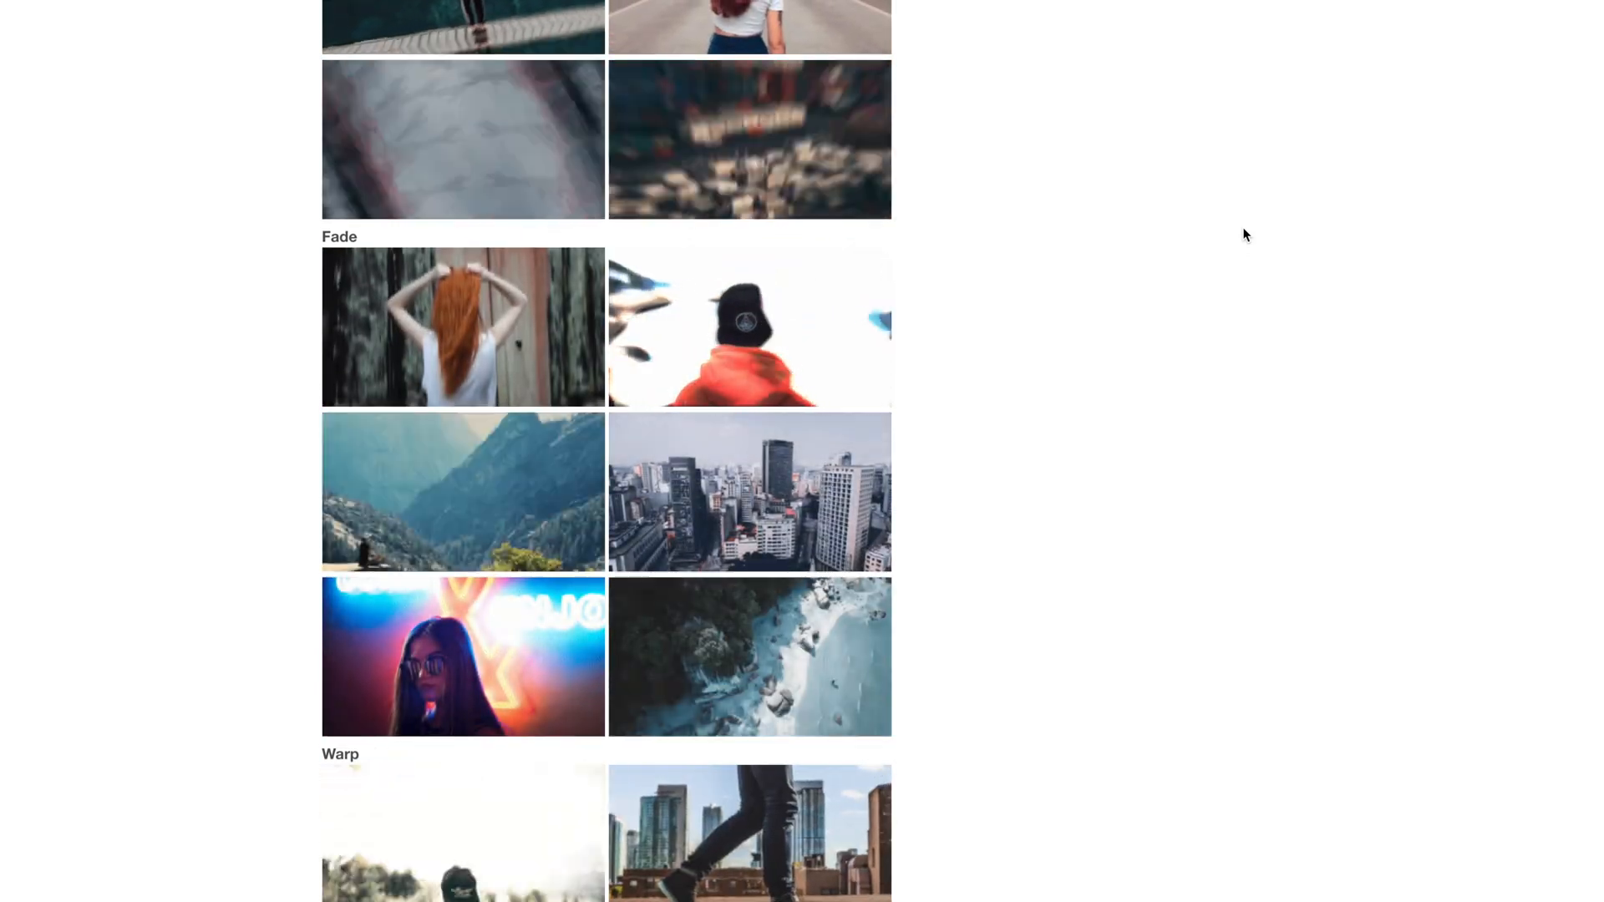
{"action": "scroll", "coordinate": [1243, 234], "scroll_direction": "up", "scroll_amount": 6}
{"action": "scroll", "coordinate": [1243, 234], "scroll_direction": "up", "scroll_amount": 15}
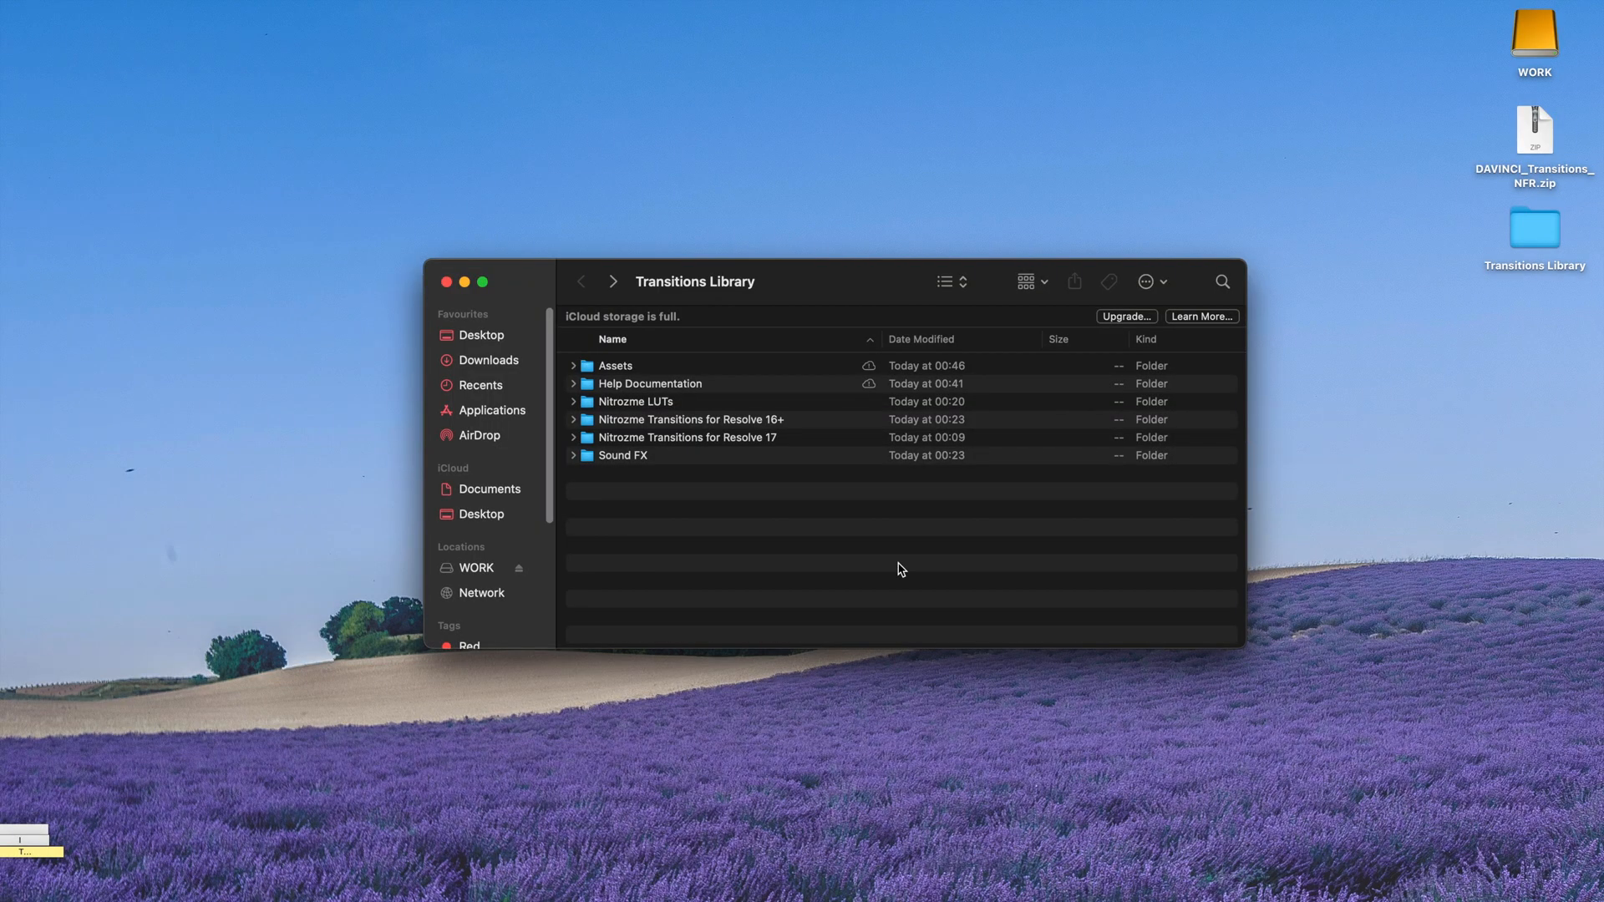
- Open the Help Documentation folder in Transitions Library and look over the Resolve 16 and Resolve 17 transitions tutorials
{"action": "left_click_drag", "start_coordinate": [753, 540], "coordinate": [726, 282]}
{"action": "left_click", "coordinate": [783, 558]}
{"action": "left_click", "coordinate": [679, 405]}
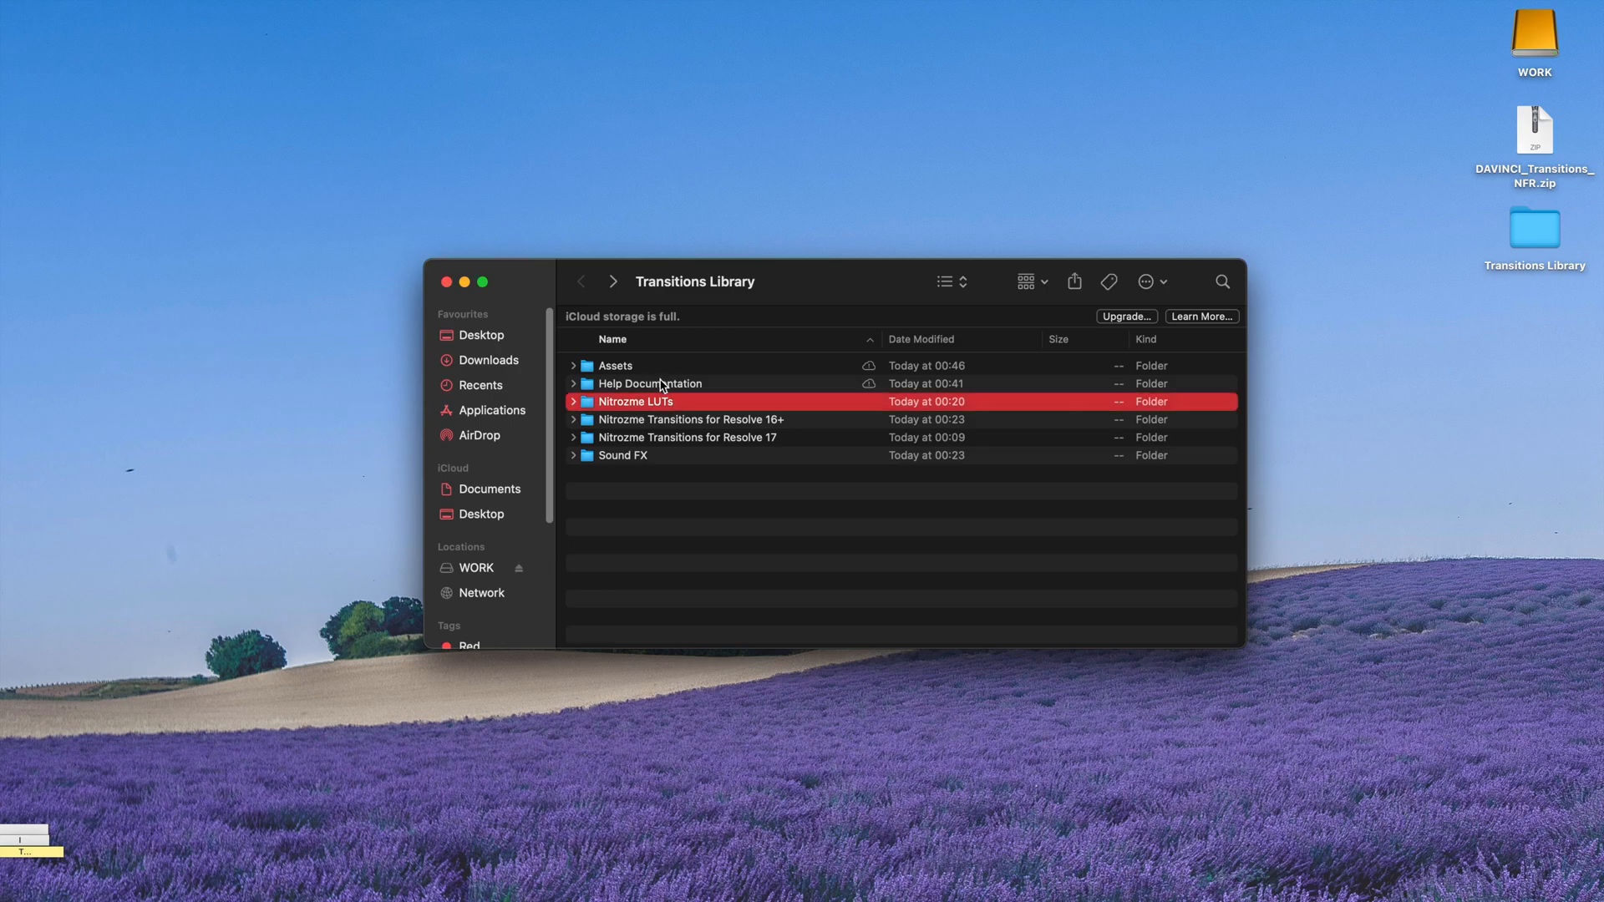
{"action": "left_click", "coordinate": [669, 386]}
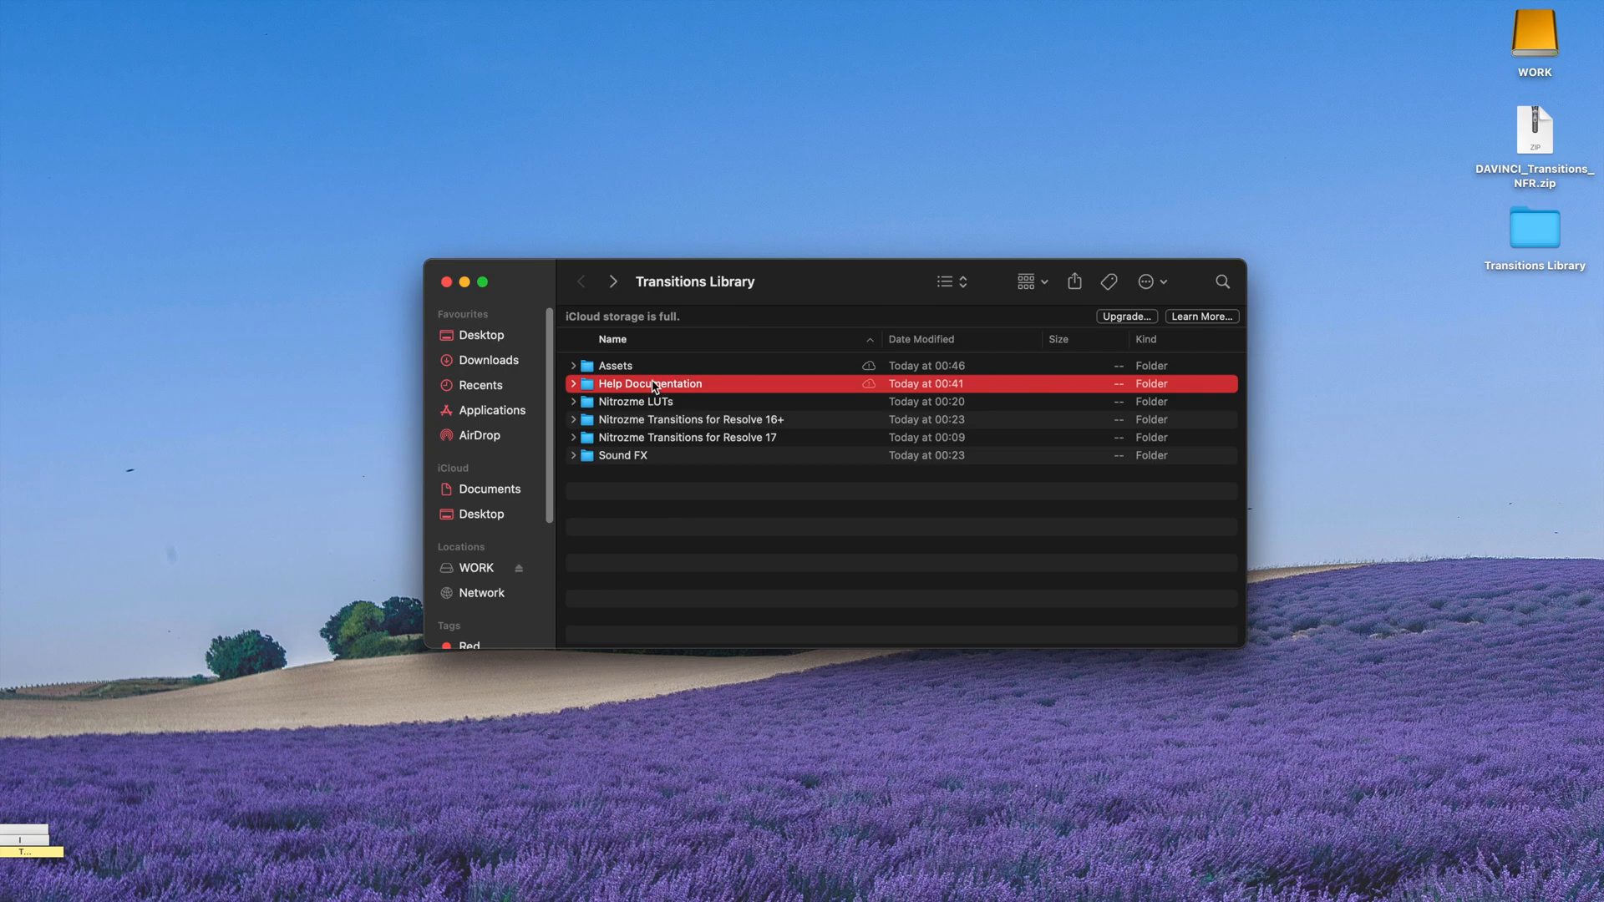
{"action": "double_click", "coordinate": [654, 386]}
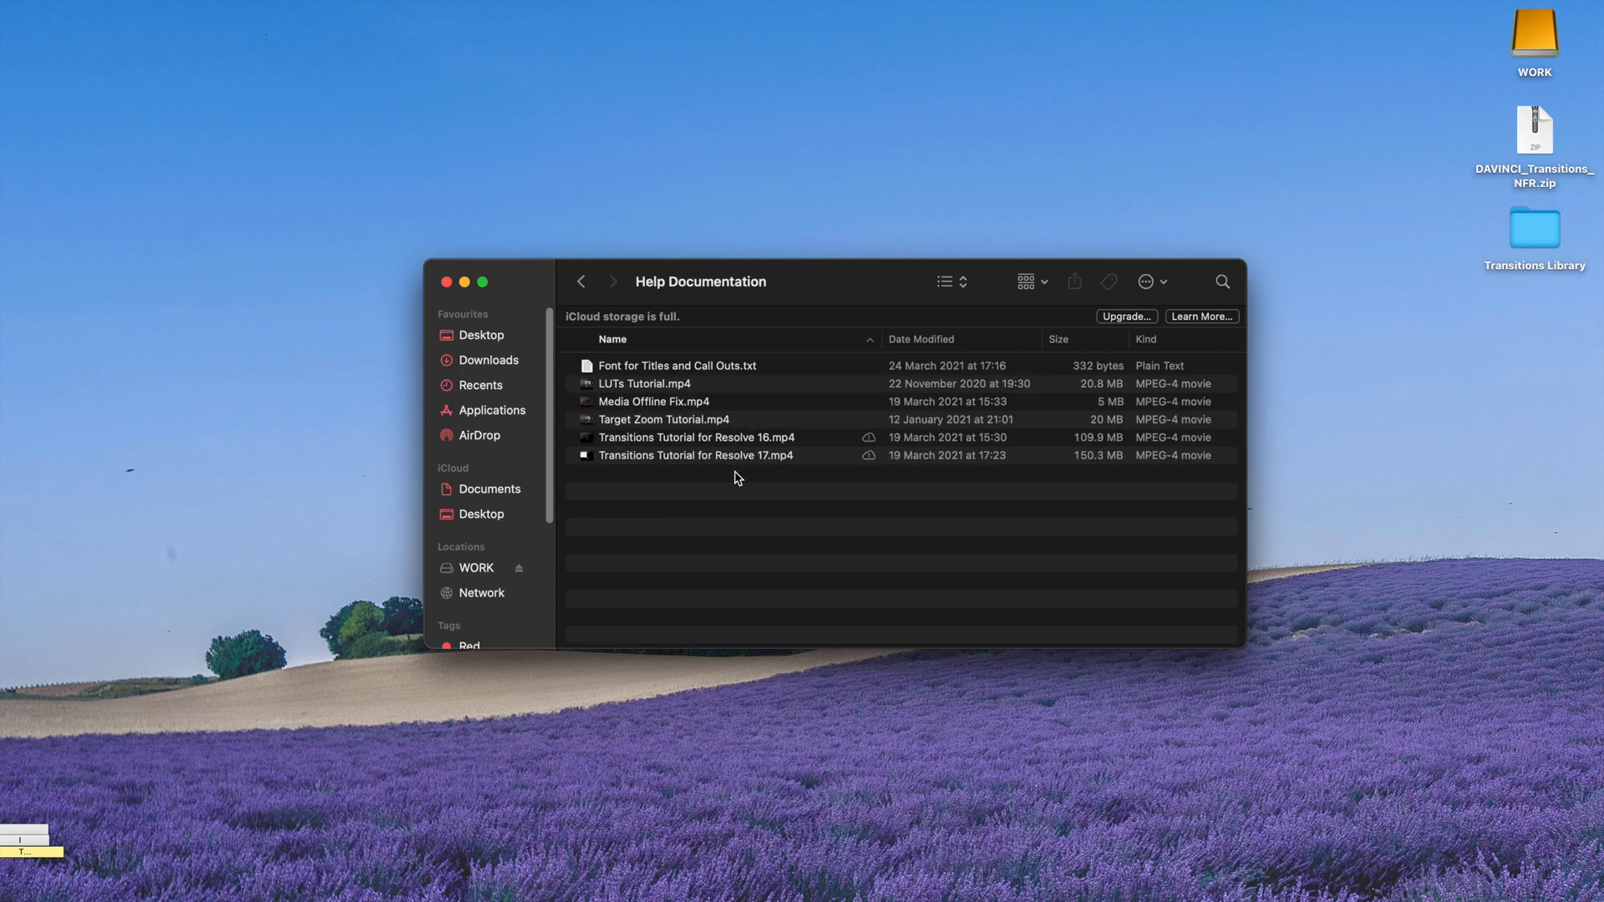
{"action": "left_click", "coordinate": [683, 446]}
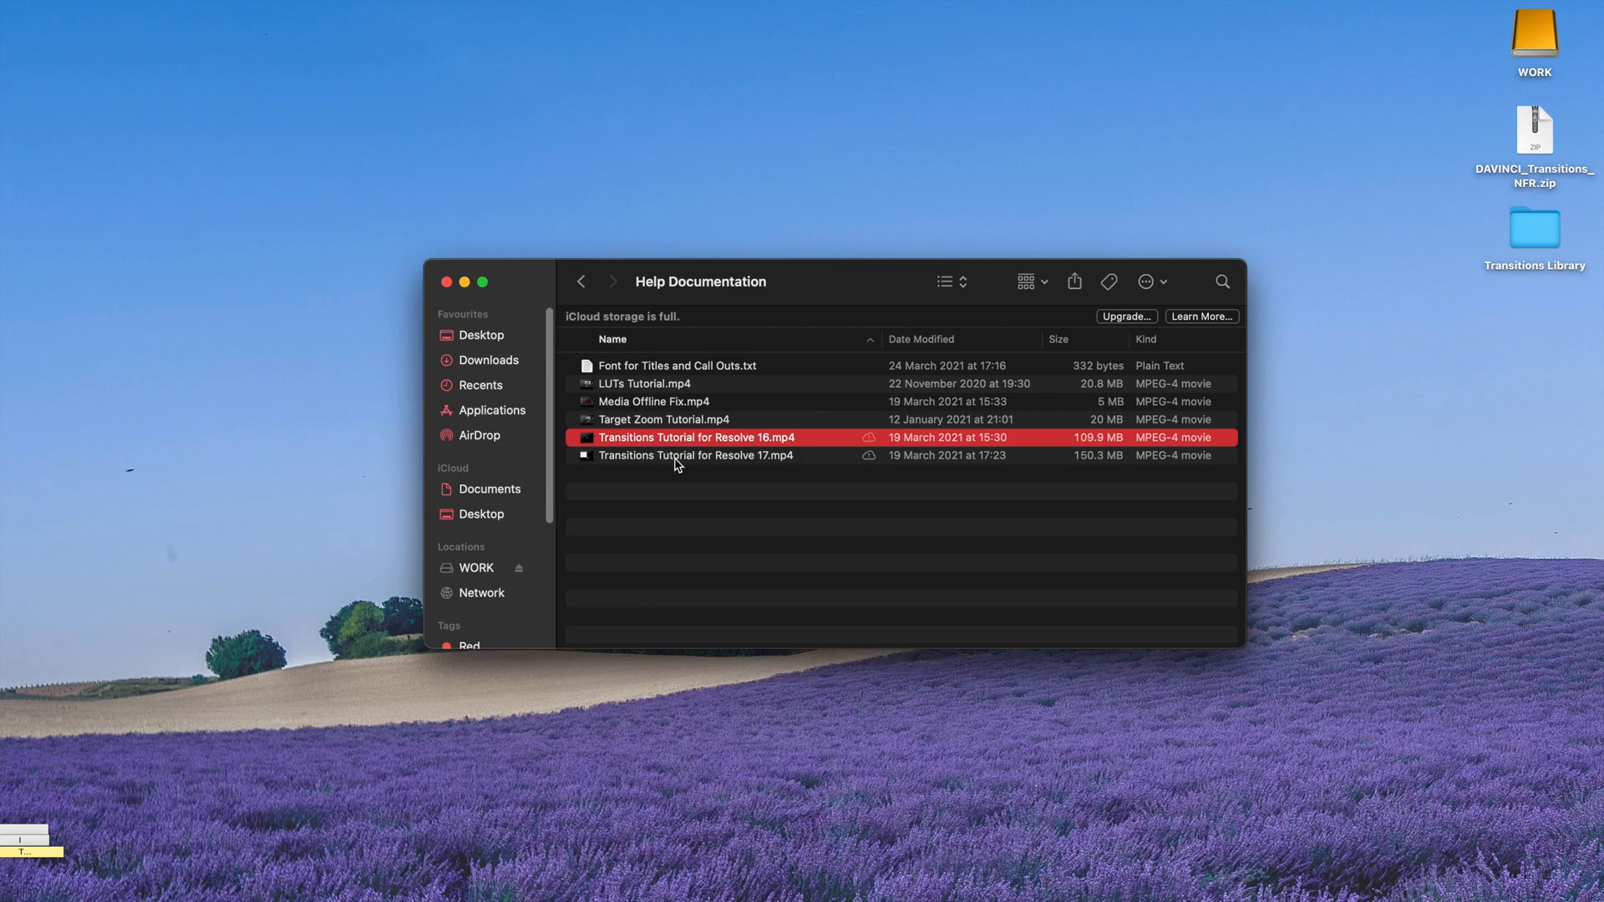
{"action": "left_click", "coordinate": [710, 457]}
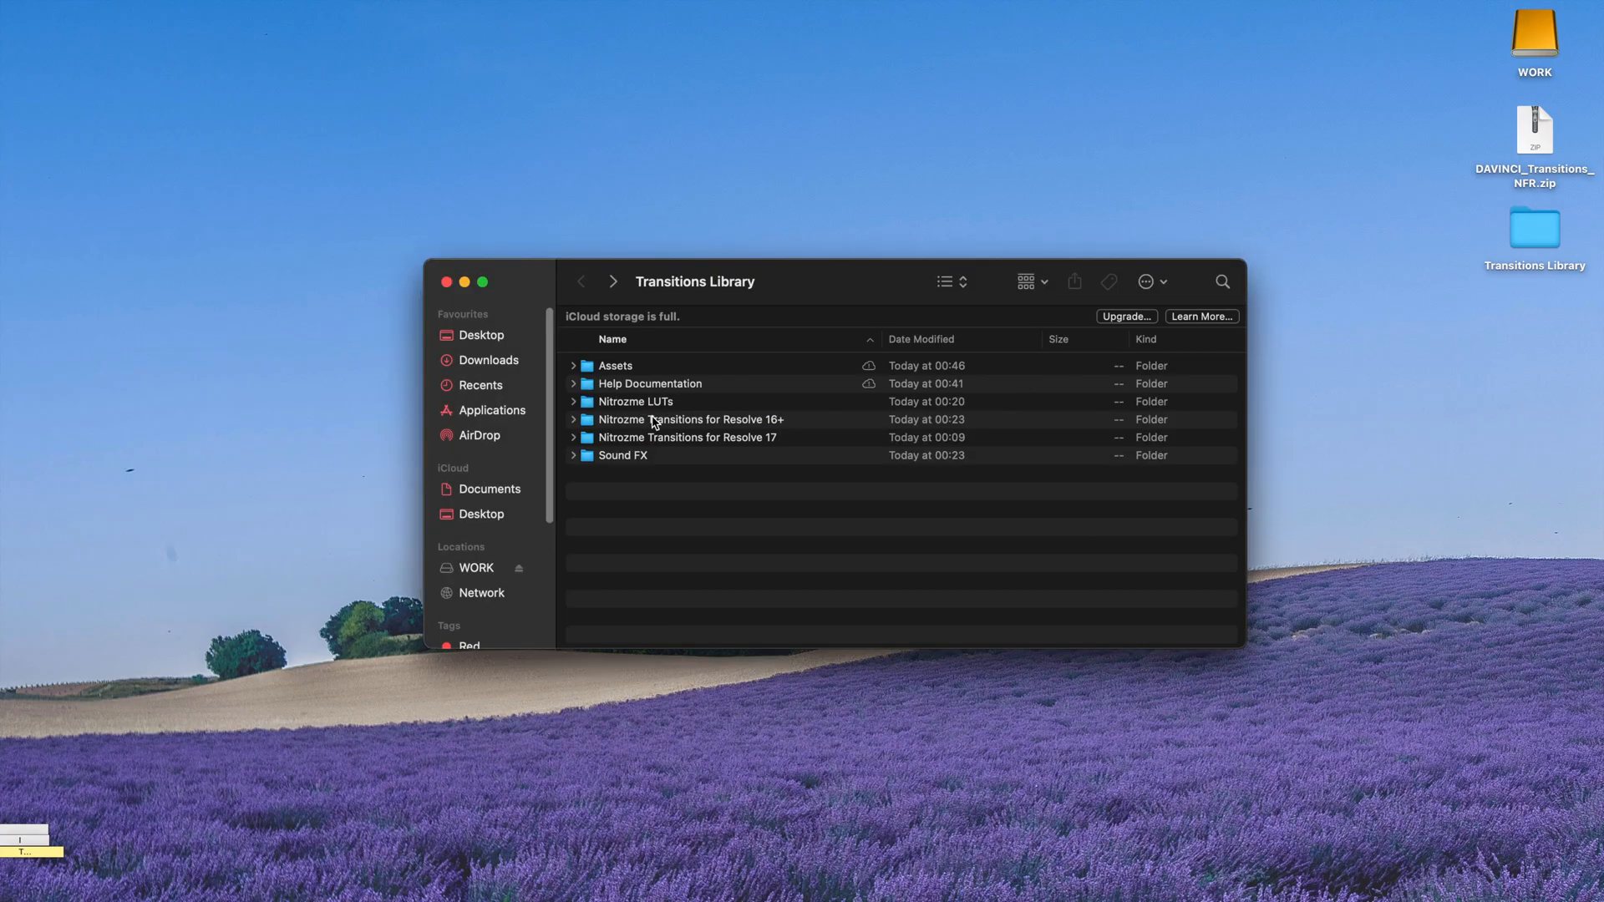
- Open the Nitrozme Transitions for Resolve 17 folder and copy its Titles and Transitions folders
{"action": "left_click", "coordinate": [670, 440]}
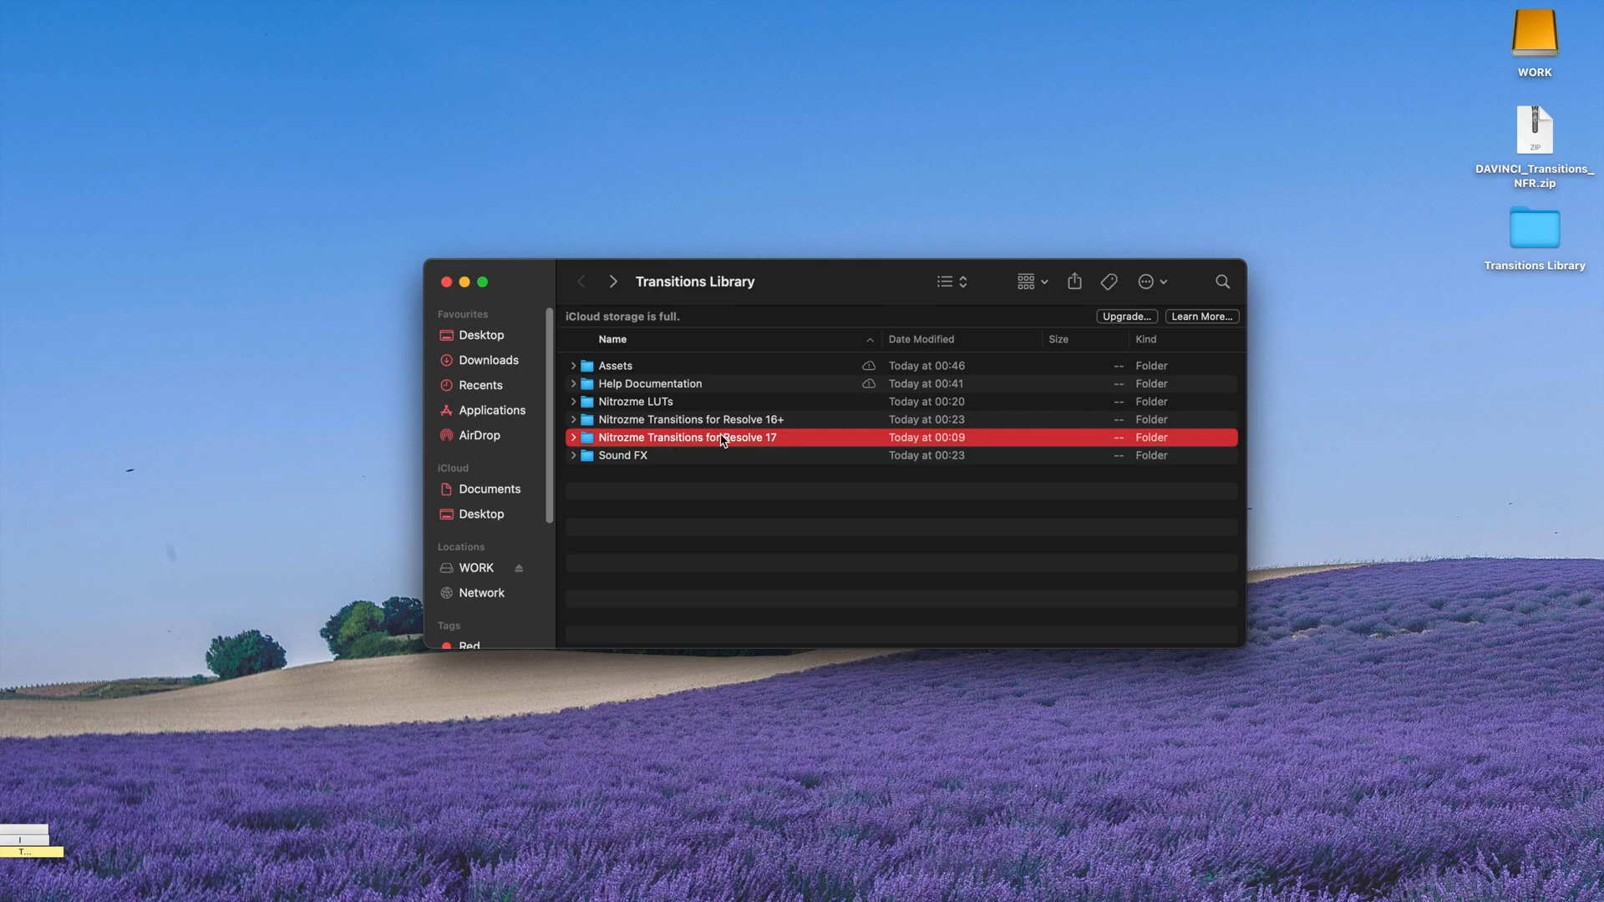
{"action": "double_click", "coordinate": [800, 446]}
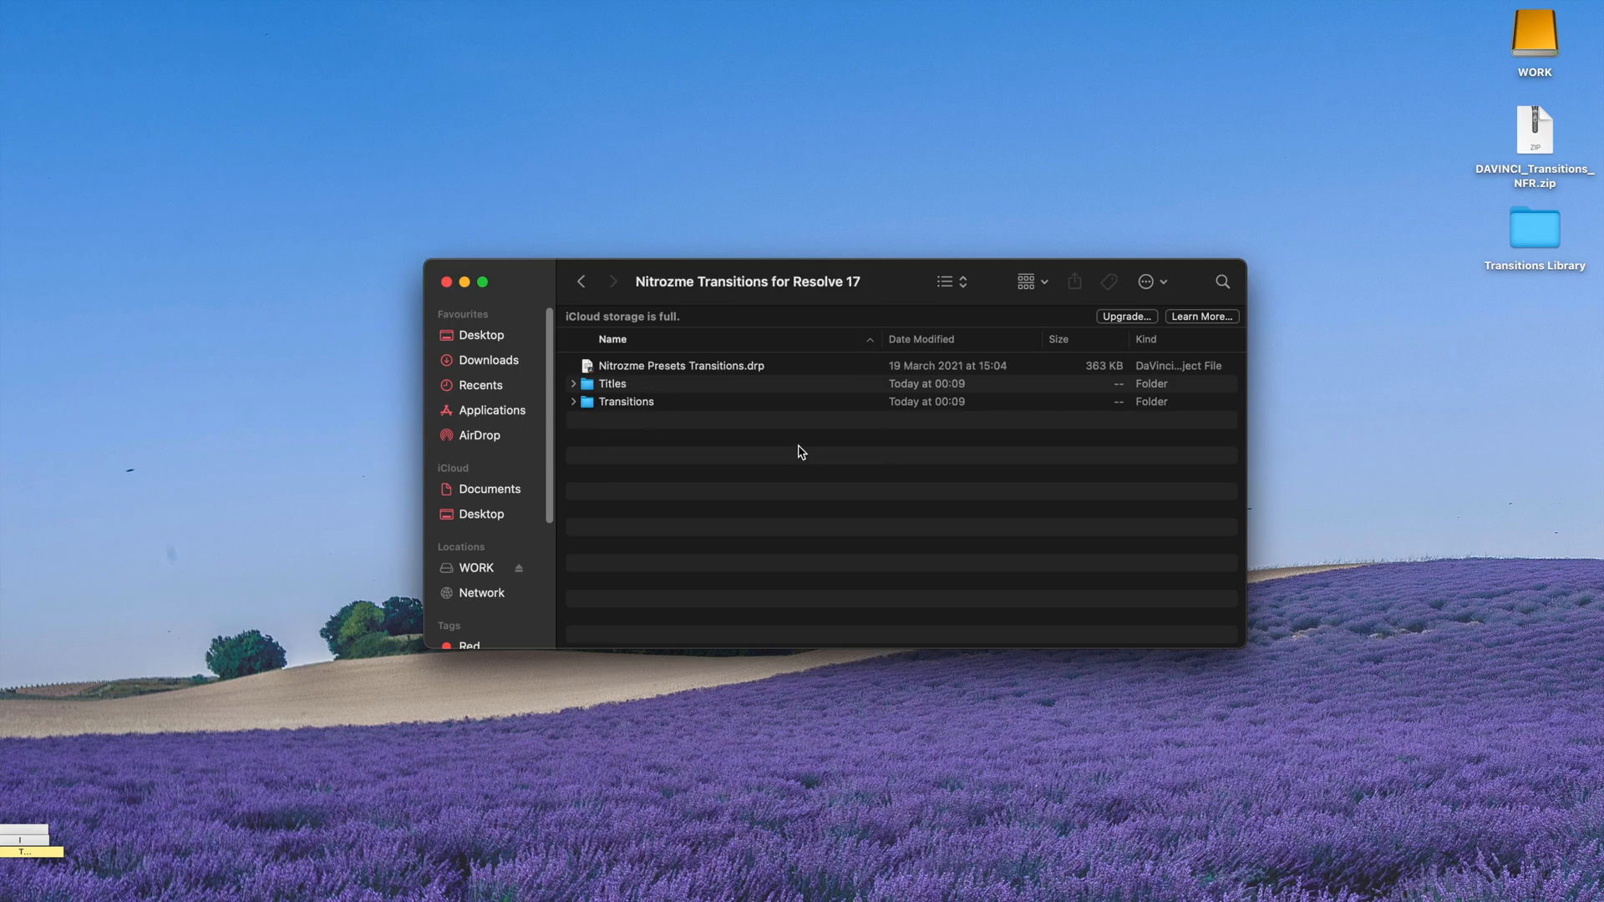
{"action": "left_click_drag", "start_coordinate": [681, 422], "coordinate": [635, 384]}
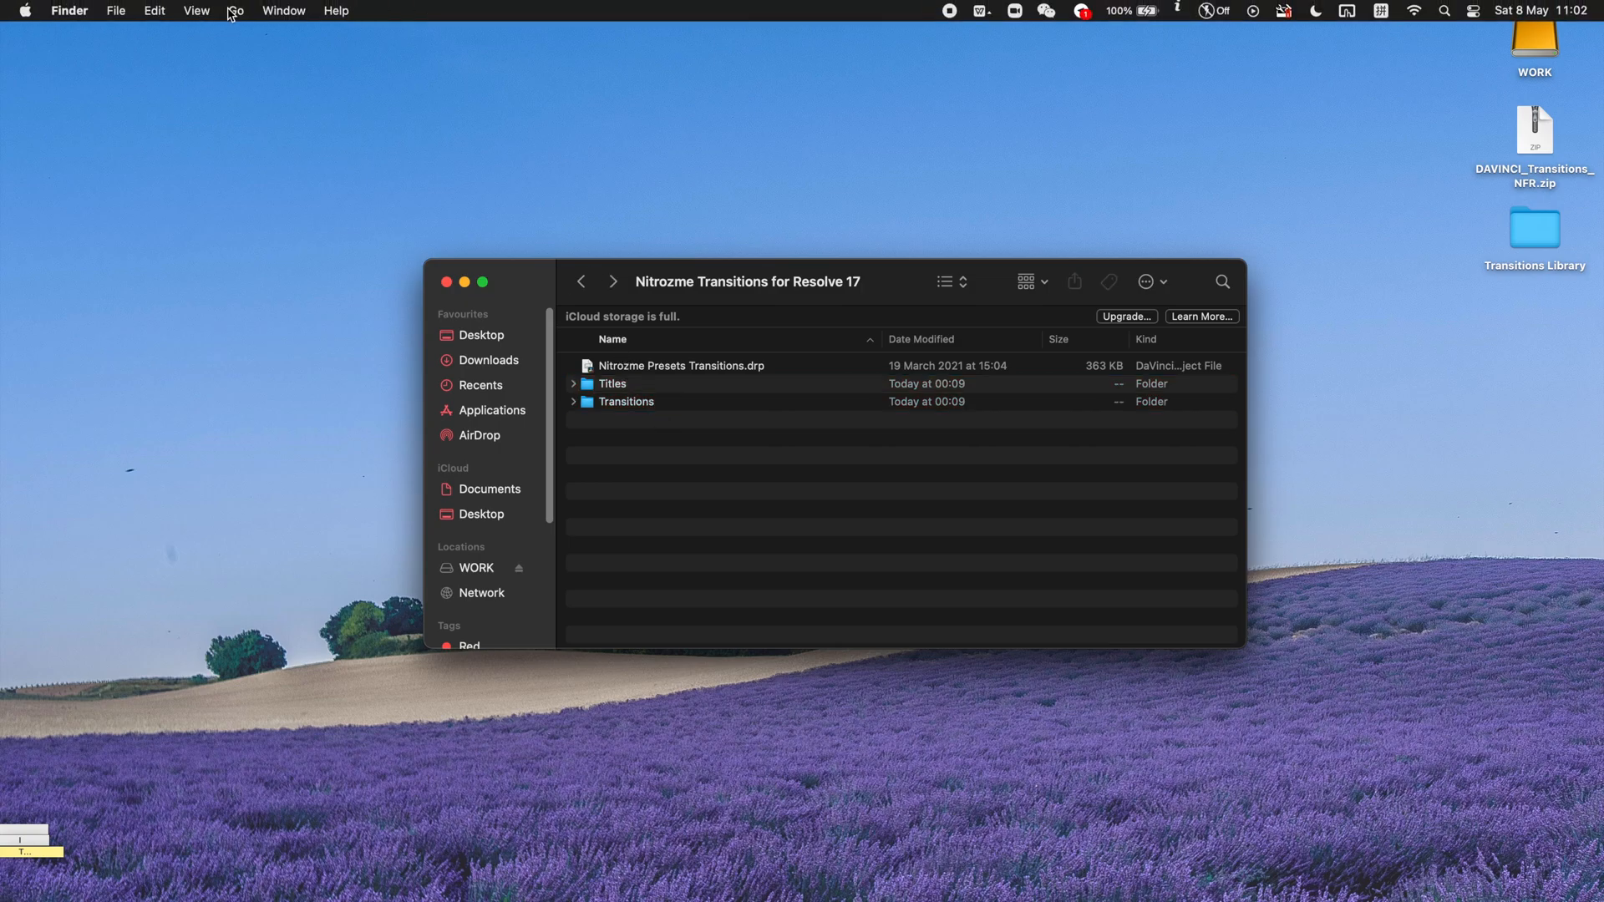
- Go to the DaVinci Resolve folder at Macintosh HD/Library/Application Support/Blackmagic Design
{"action": "left_click", "coordinate": [235, 10]}
{"action": "left_click", "coordinate": [289, 208]}
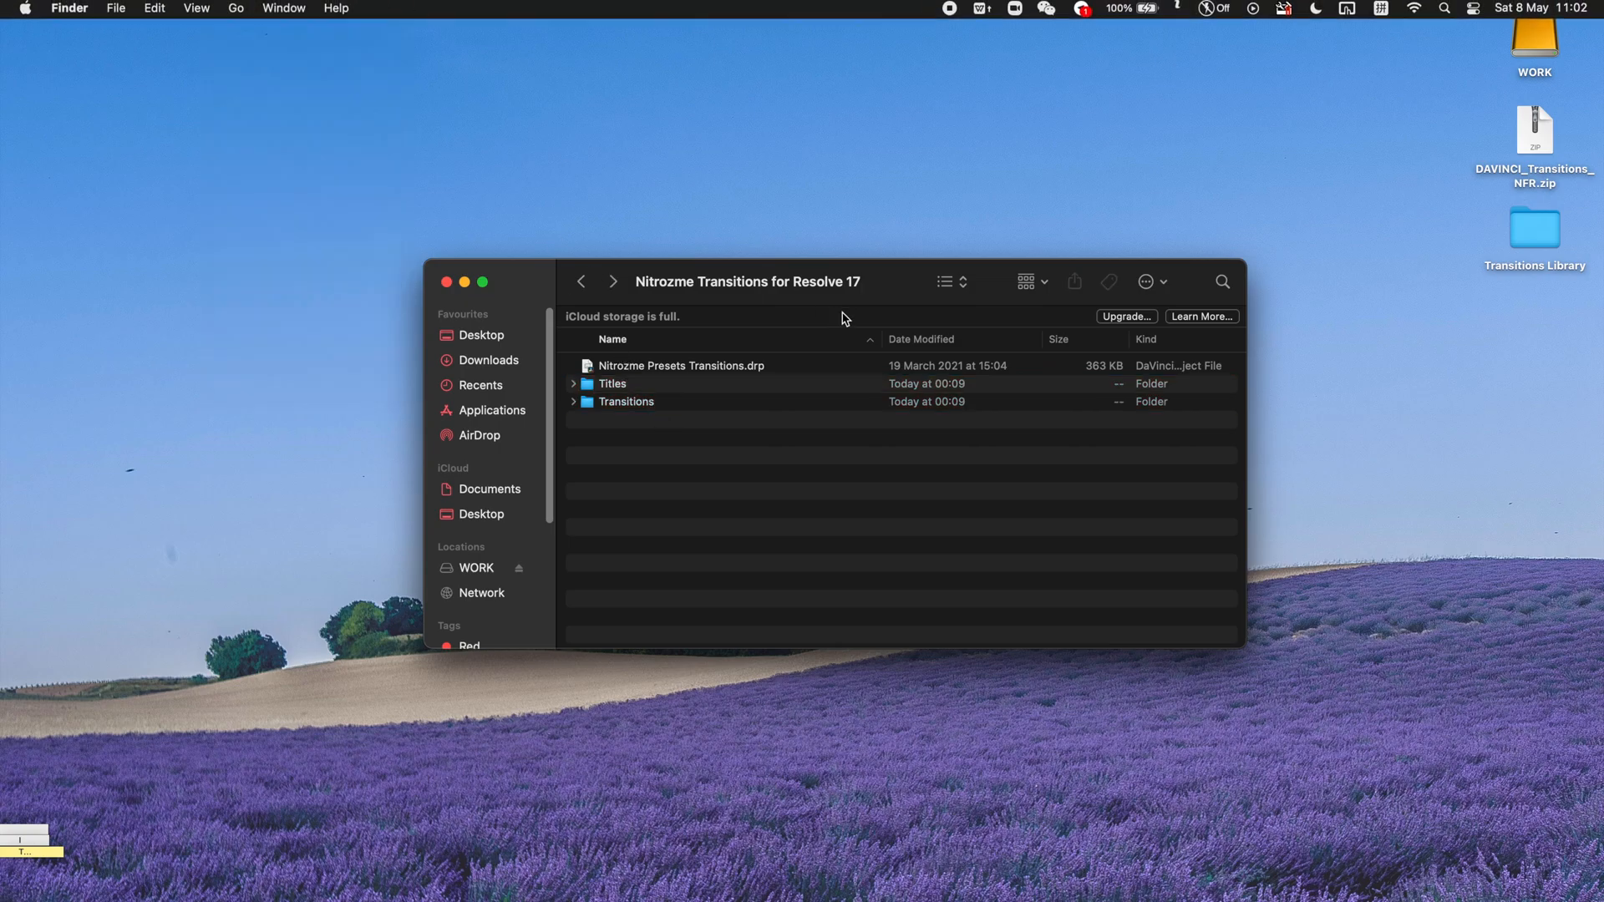
{"action": "double_click", "coordinate": [683, 346]}
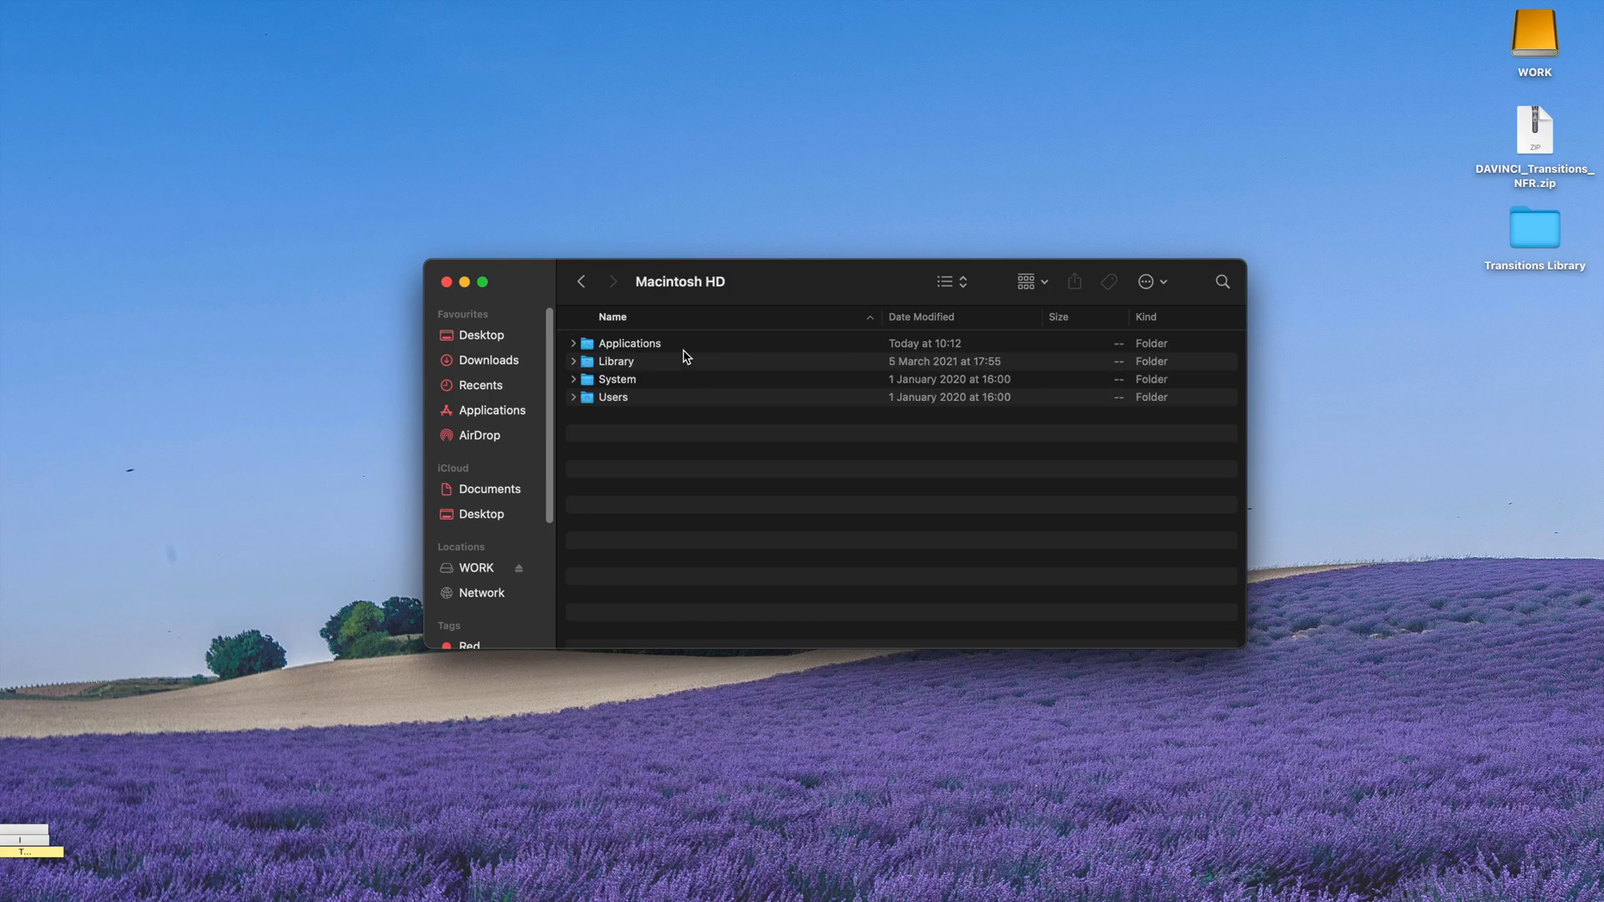
{"action": "left_click", "coordinate": [668, 367]}
{"action": "double_click", "coordinate": [668, 370]}
{"action": "left_click", "coordinate": [668, 368]}
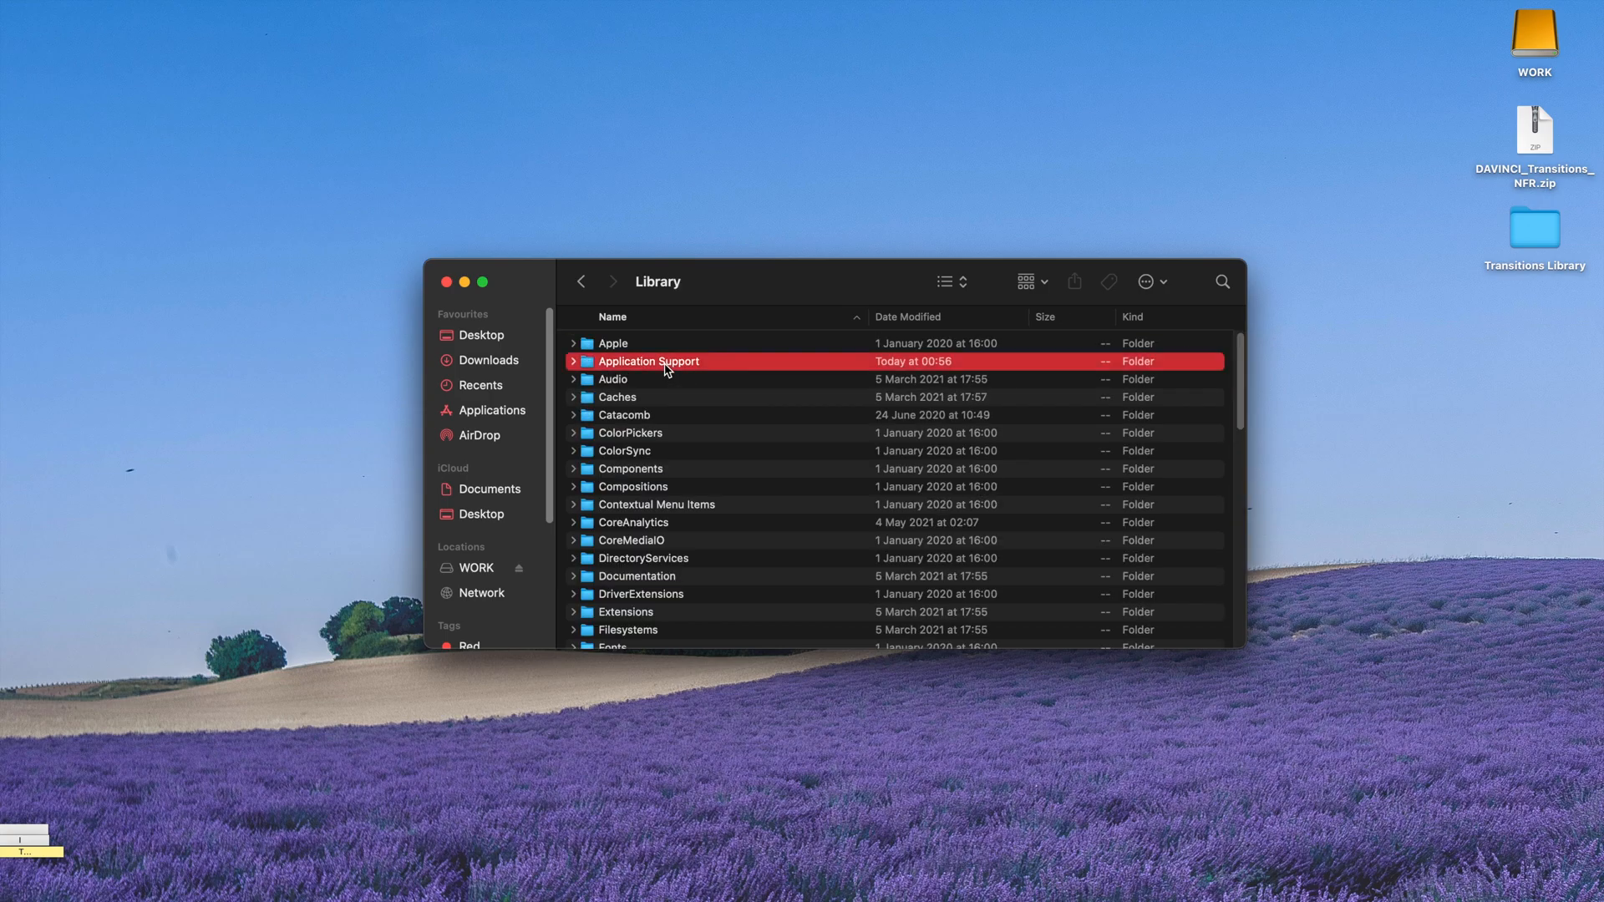
{"action": "double_click", "coordinate": [668, 368]}
{"action": "left_click", "coordinate": [643, 414]}
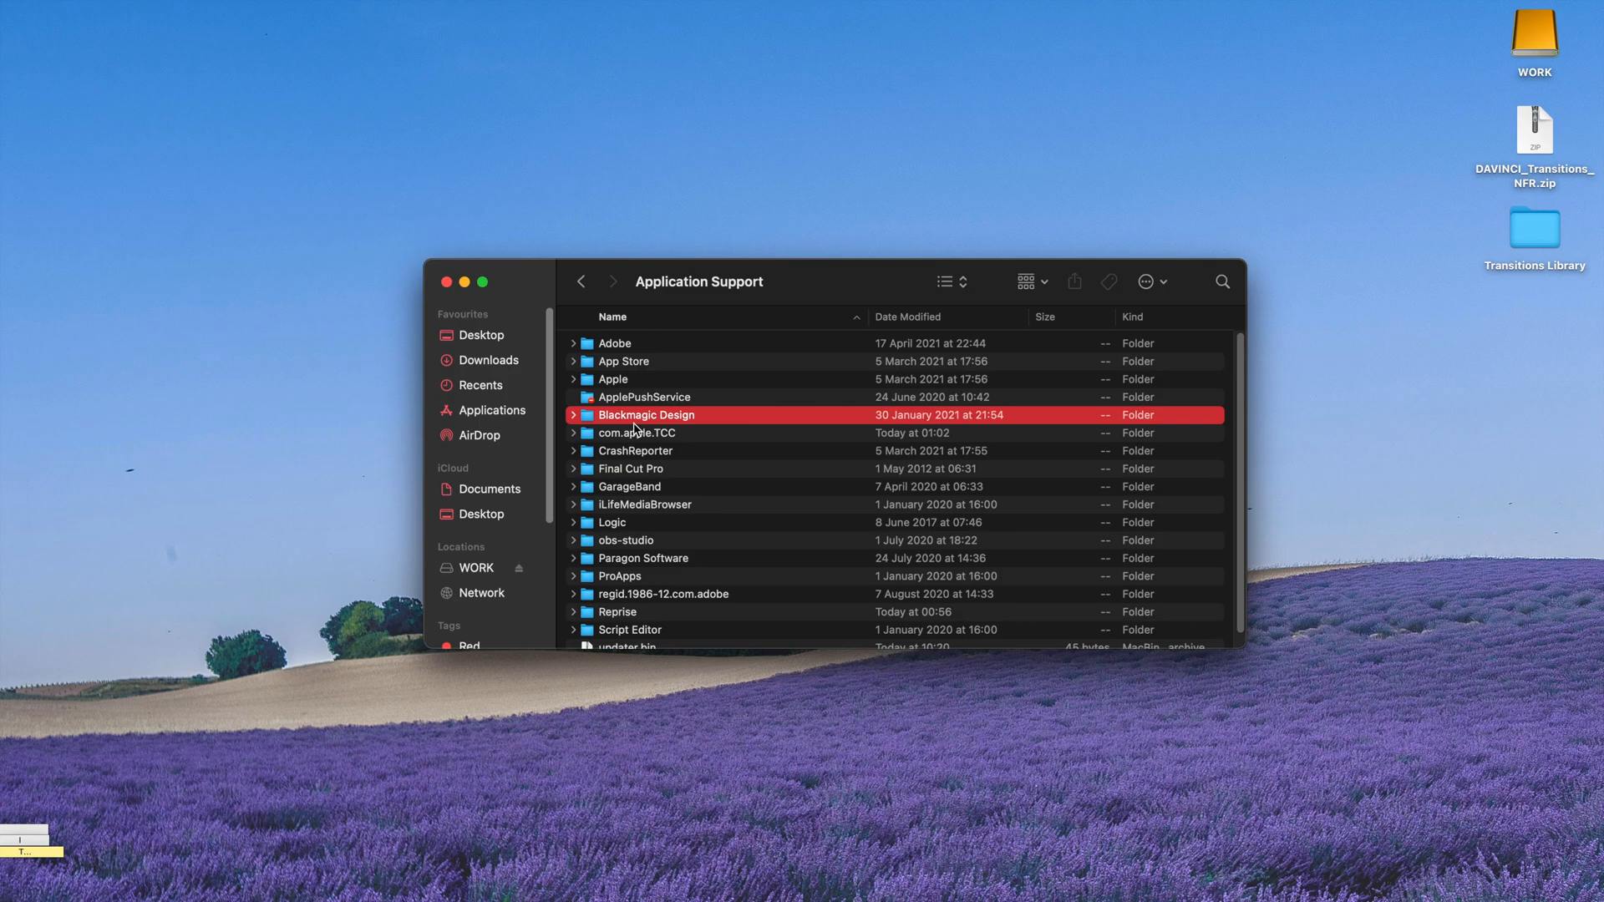
{"action": "double_click", "coordinate": [643, 414]}
{"action": "left_click", "coordinate": [644, 369]}
{"action": "double_click", "coordinate": [644, 370]}
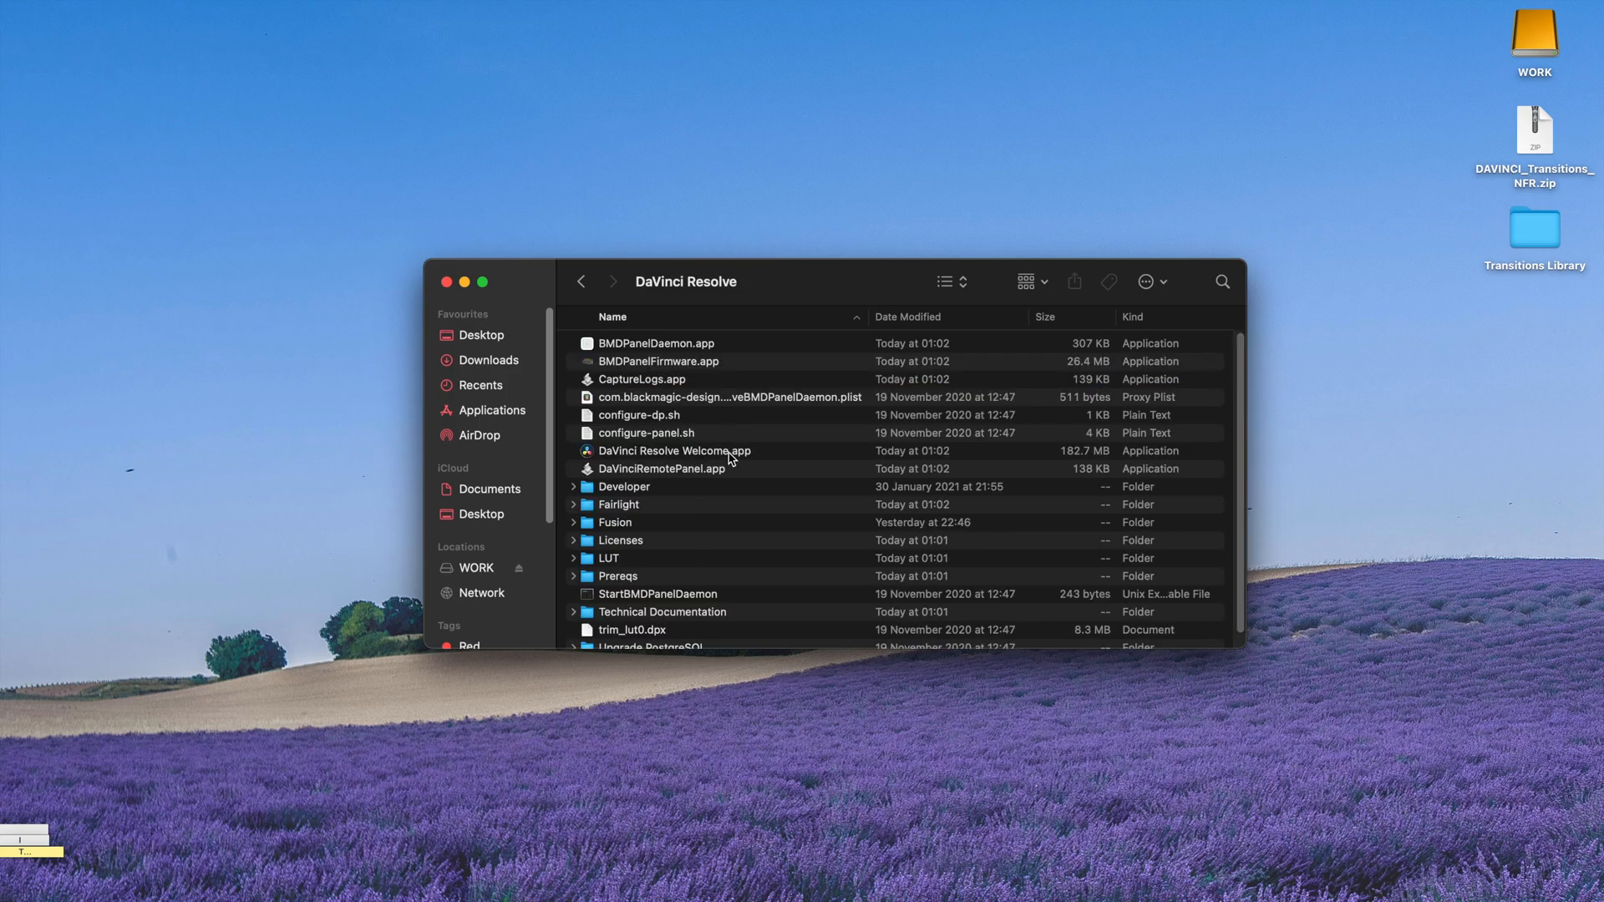
- Open the Edit folder under Fusion/Templates inside the DaVinci Resolve folder
{"action": "scroll", "coordinate": [668, 468], "scroll_direction": "down", "scroll_amount": 1}
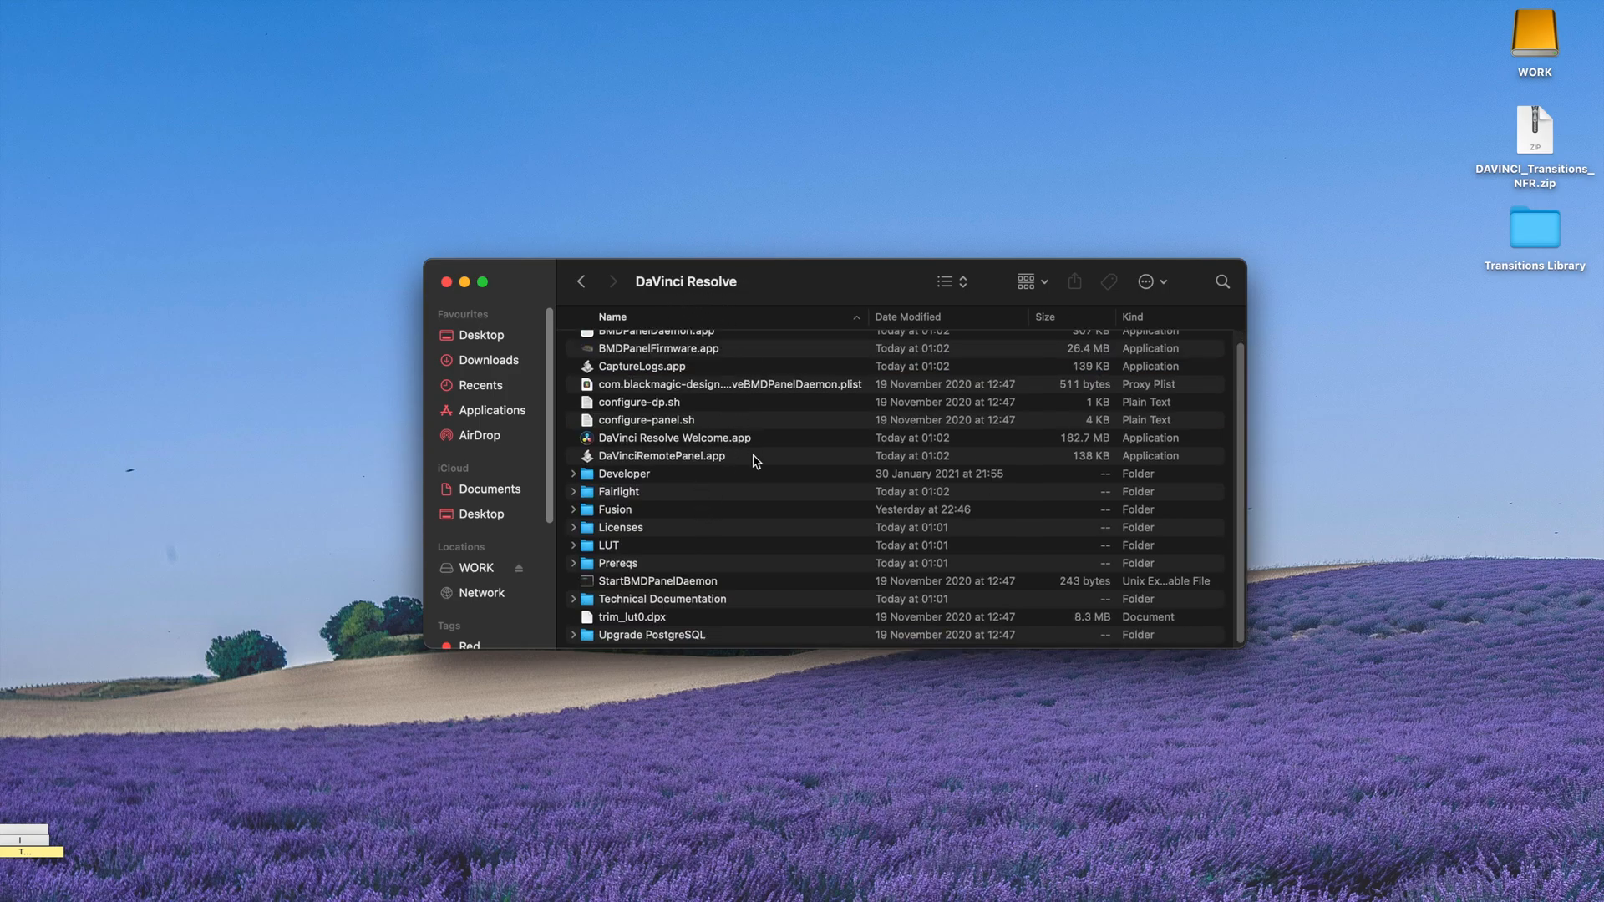
{"action": "left_click", "coordinate": [619, 506]}
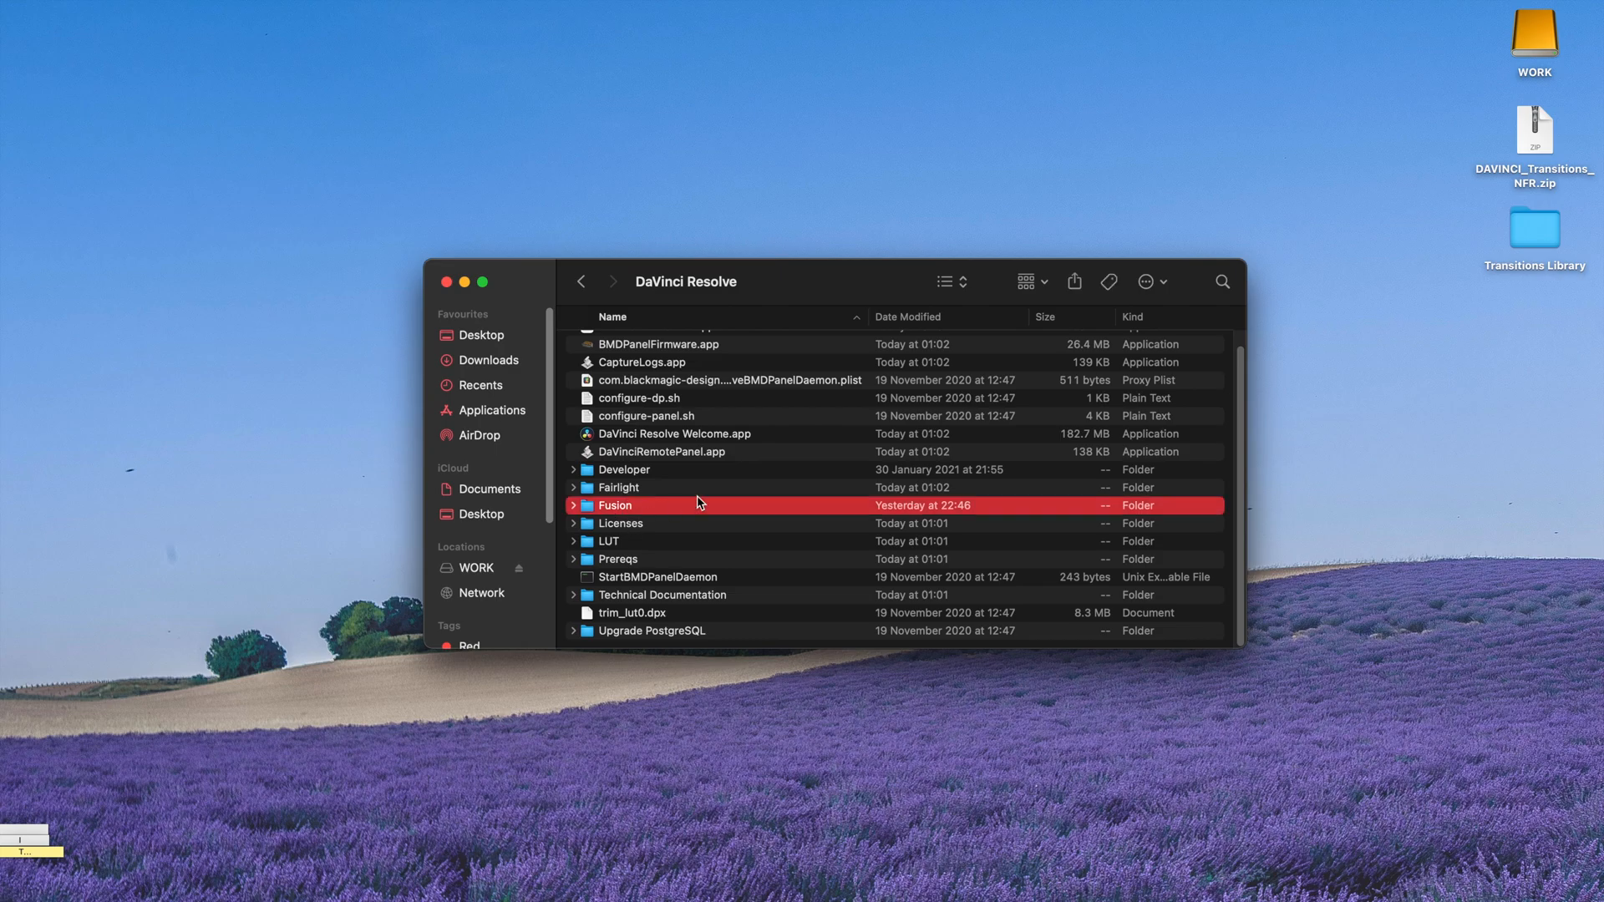
{"action": "double_click", "coordinate": [669, 506]}
{"action": "double_click", "coordinate": [642, 597]}
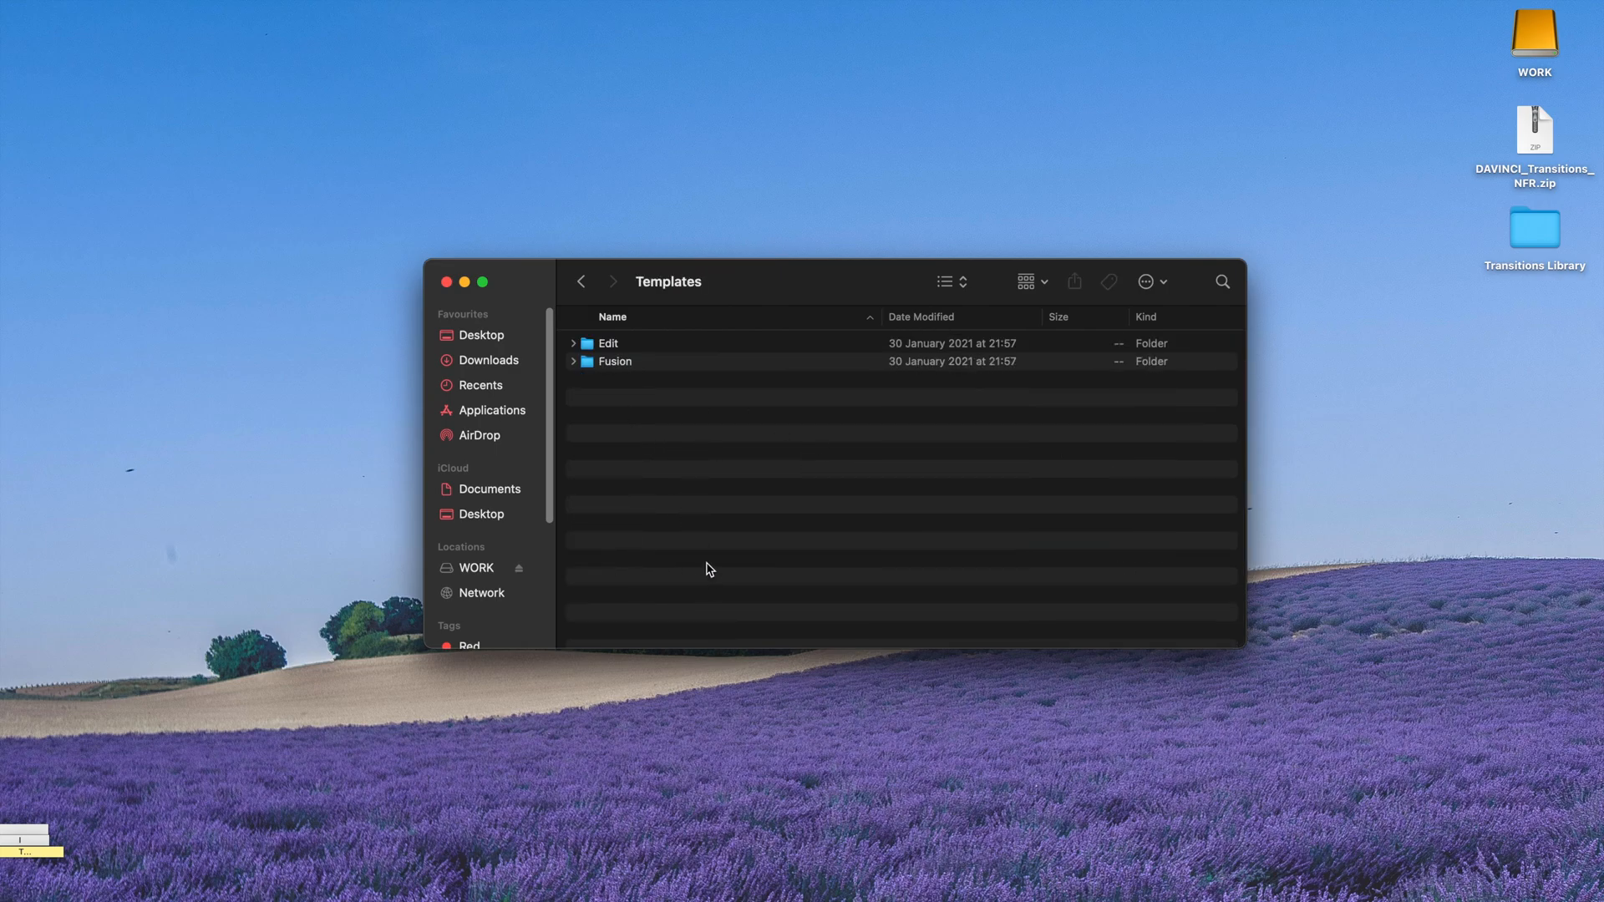
{"action": "left_click", "coordinate": [611, 351]}
{"action": "double_click", "coordinate": [610, 349]}
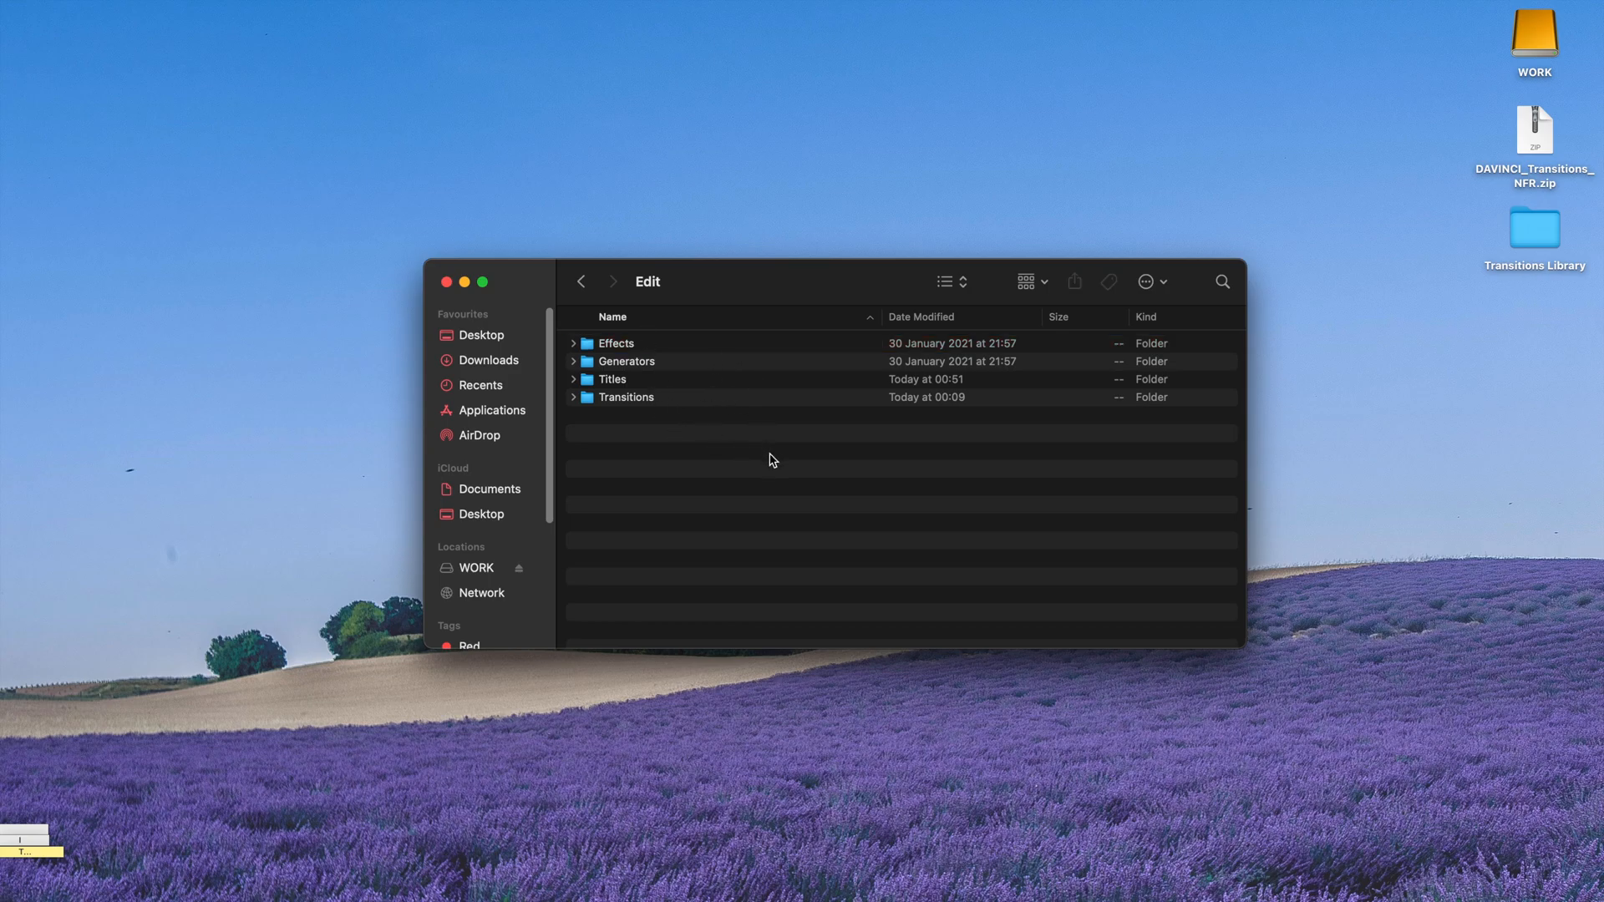
- Paste the copied folders into Edit, replacing Titles and stopping the copy at the existing Transitions folder, and check the Titles folder
{"action": "key", "text": "super+v"}
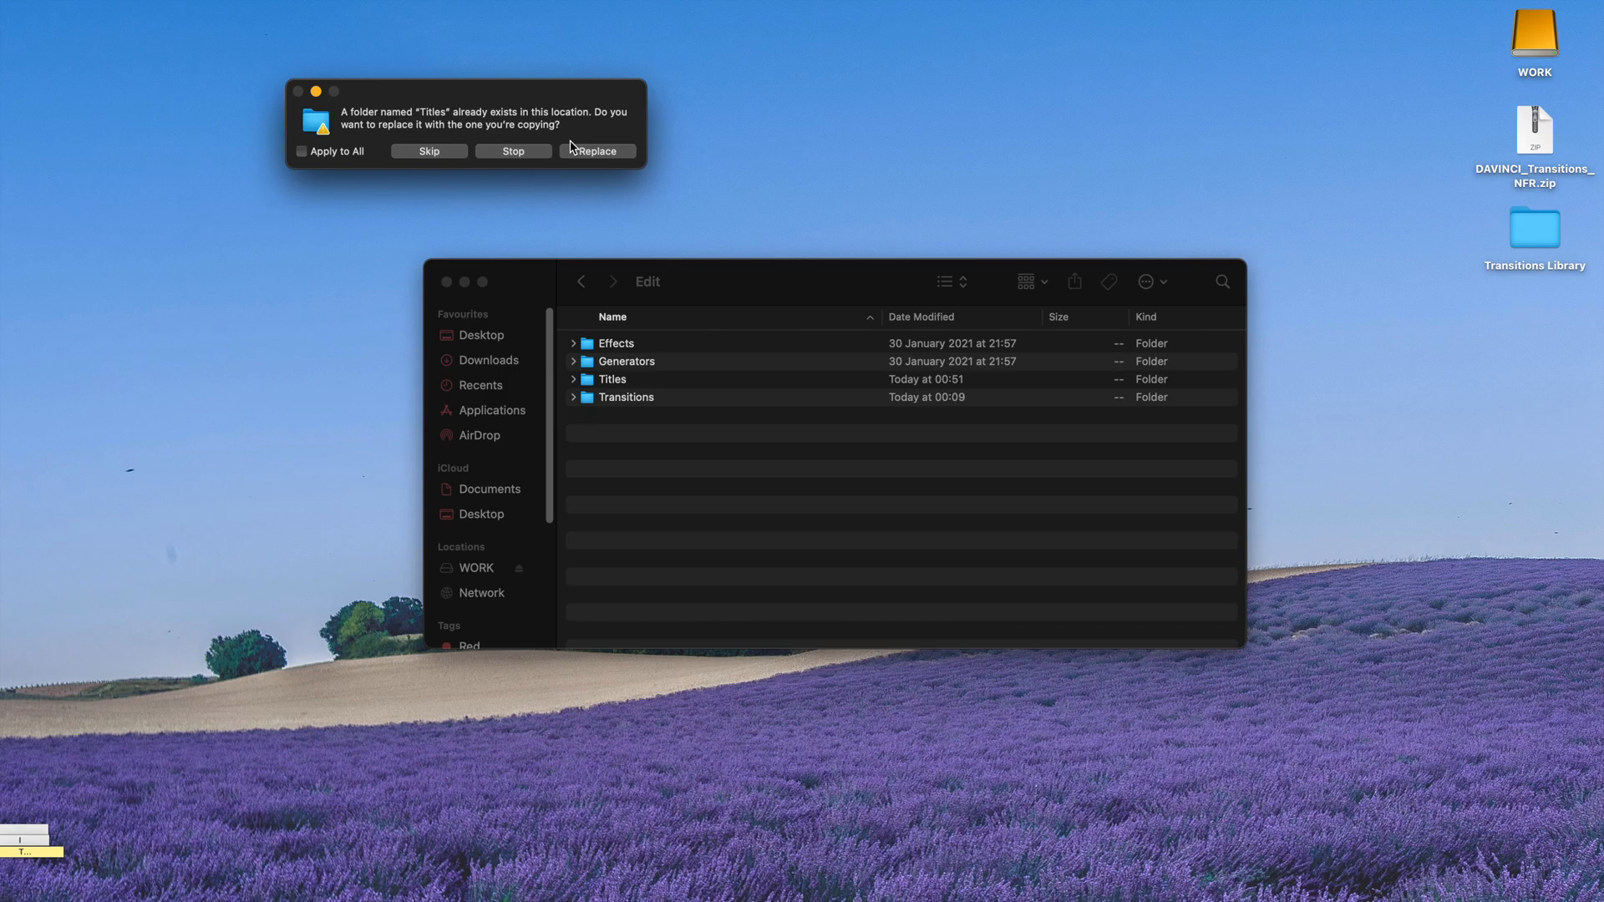
{"action": "left_click", "coordinate": [448, 155]}
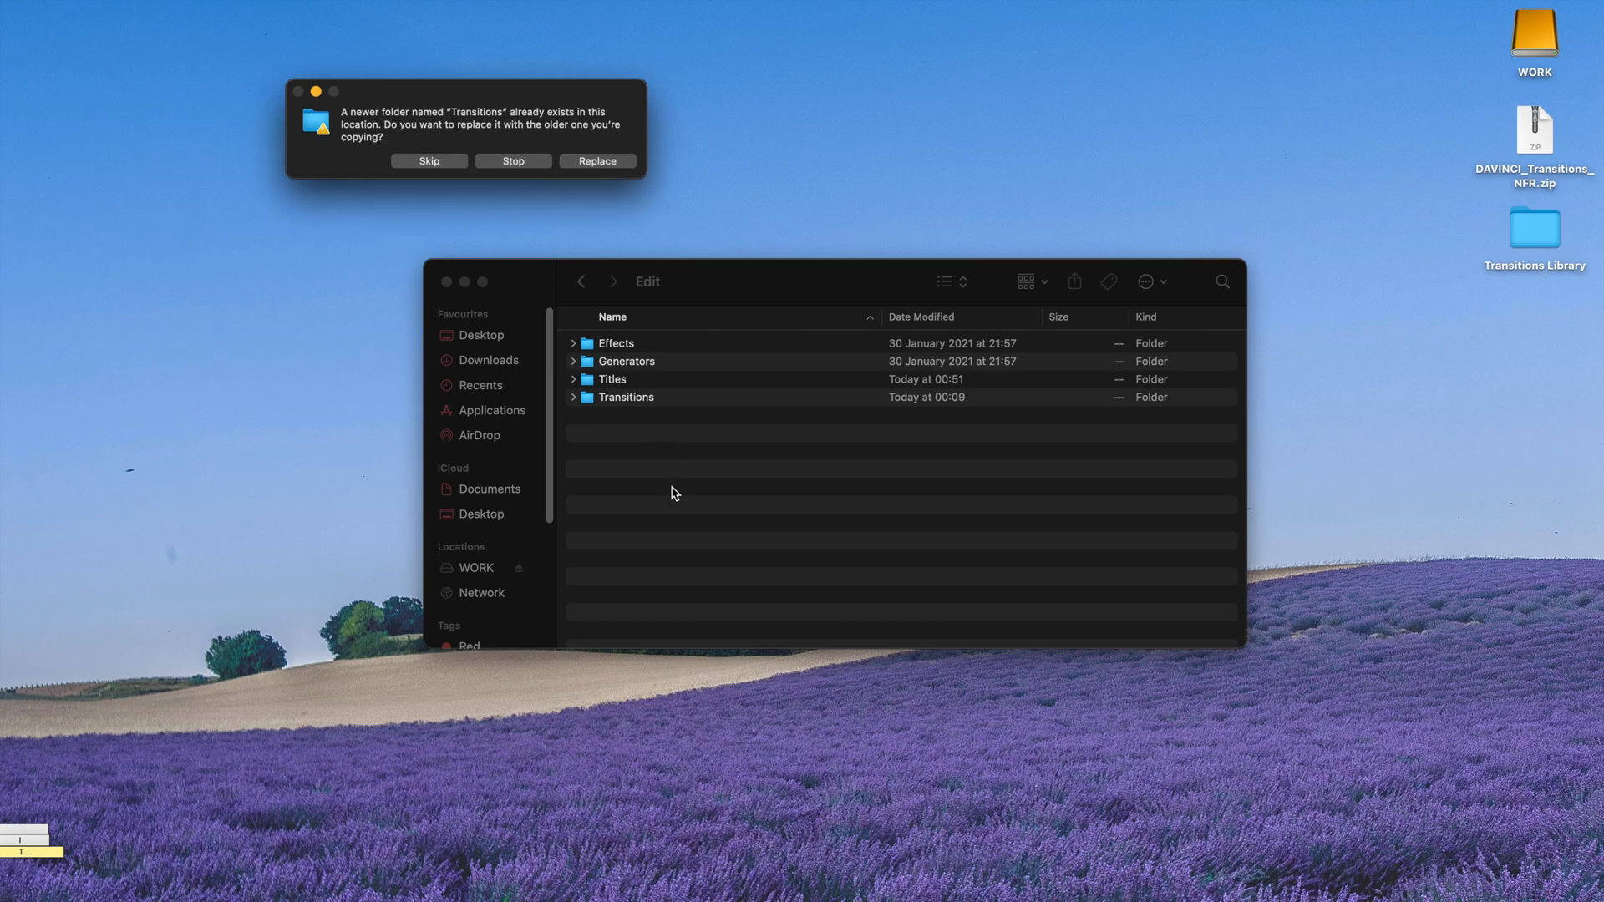
{"action": "left_click", "coordinate": [513, 162]}
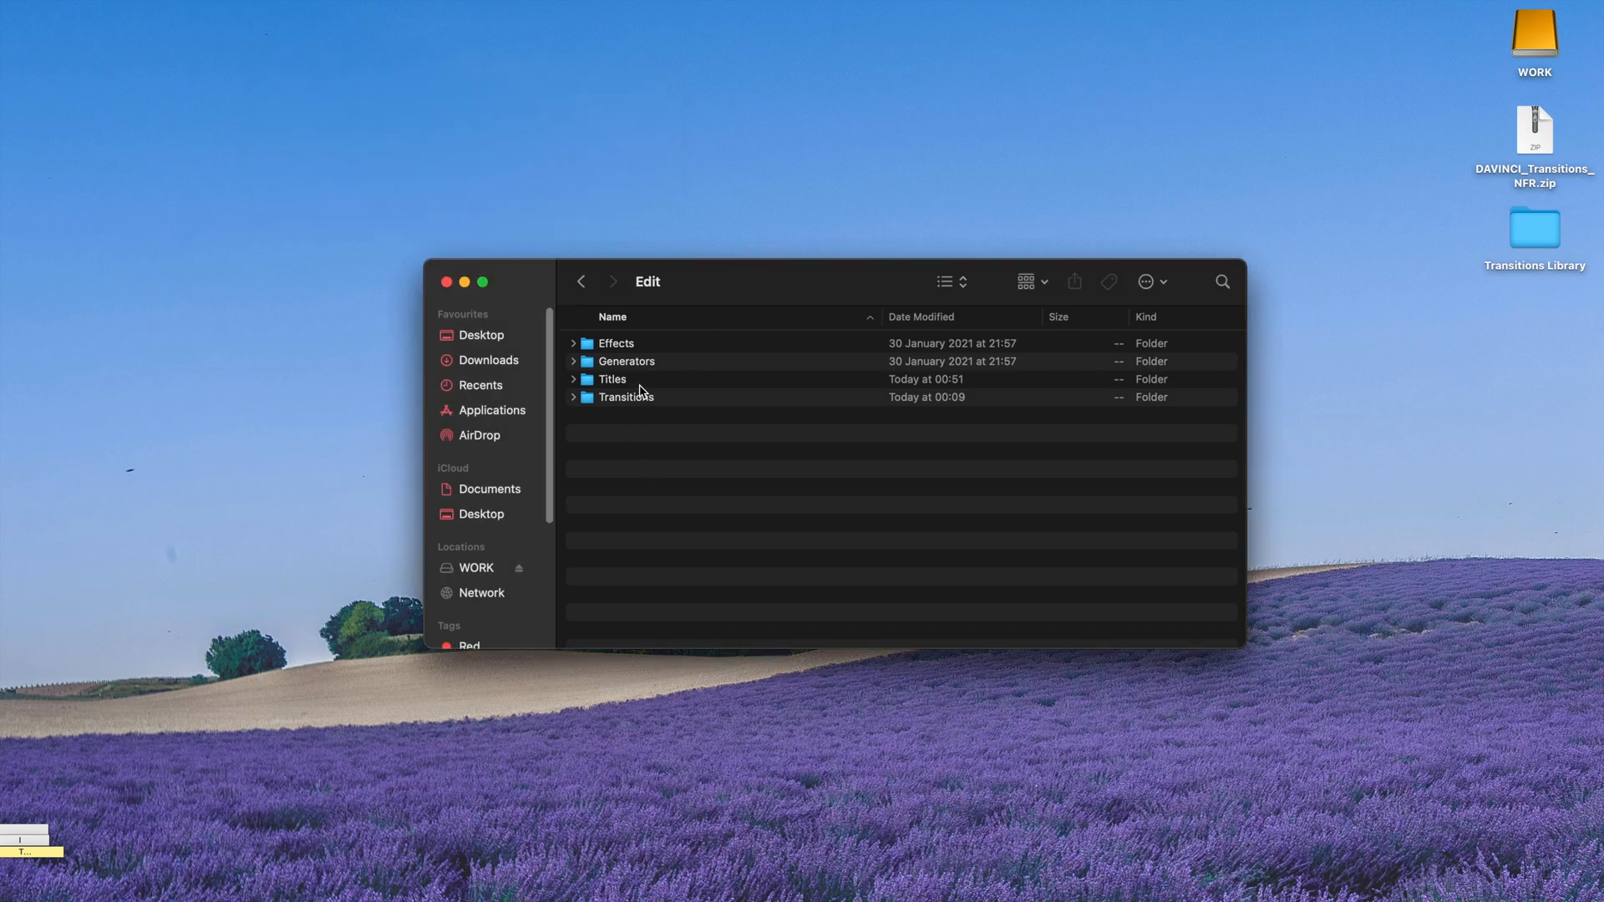
{"action": "double_click", "coordinate": [631, 379]}
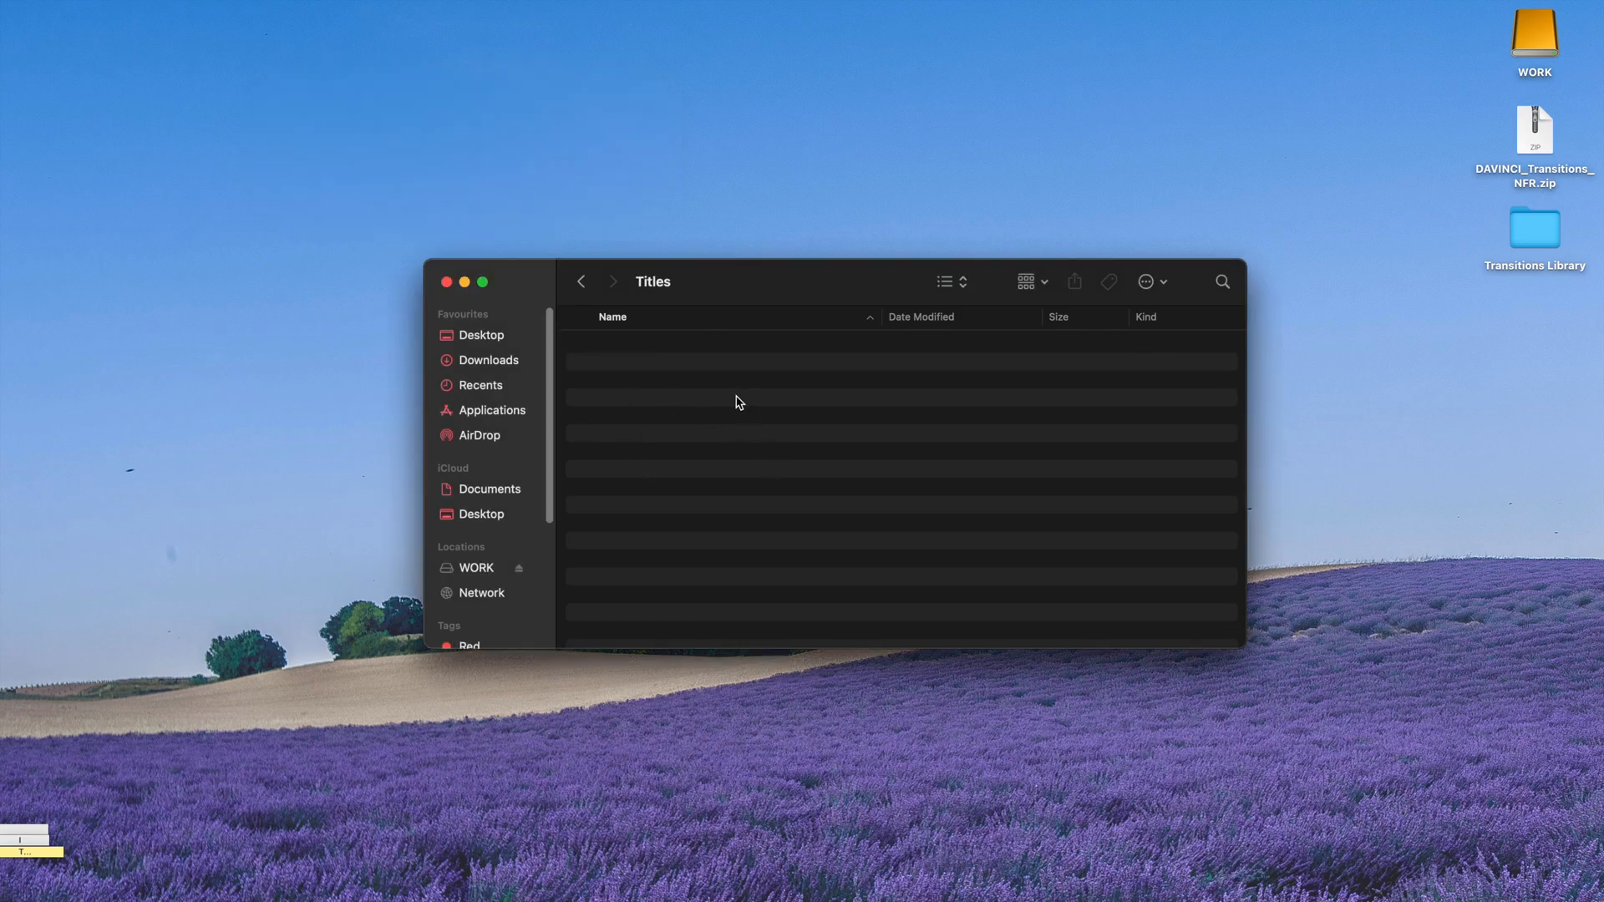
{"action": "left_click", "coordinate": [581, 282]}
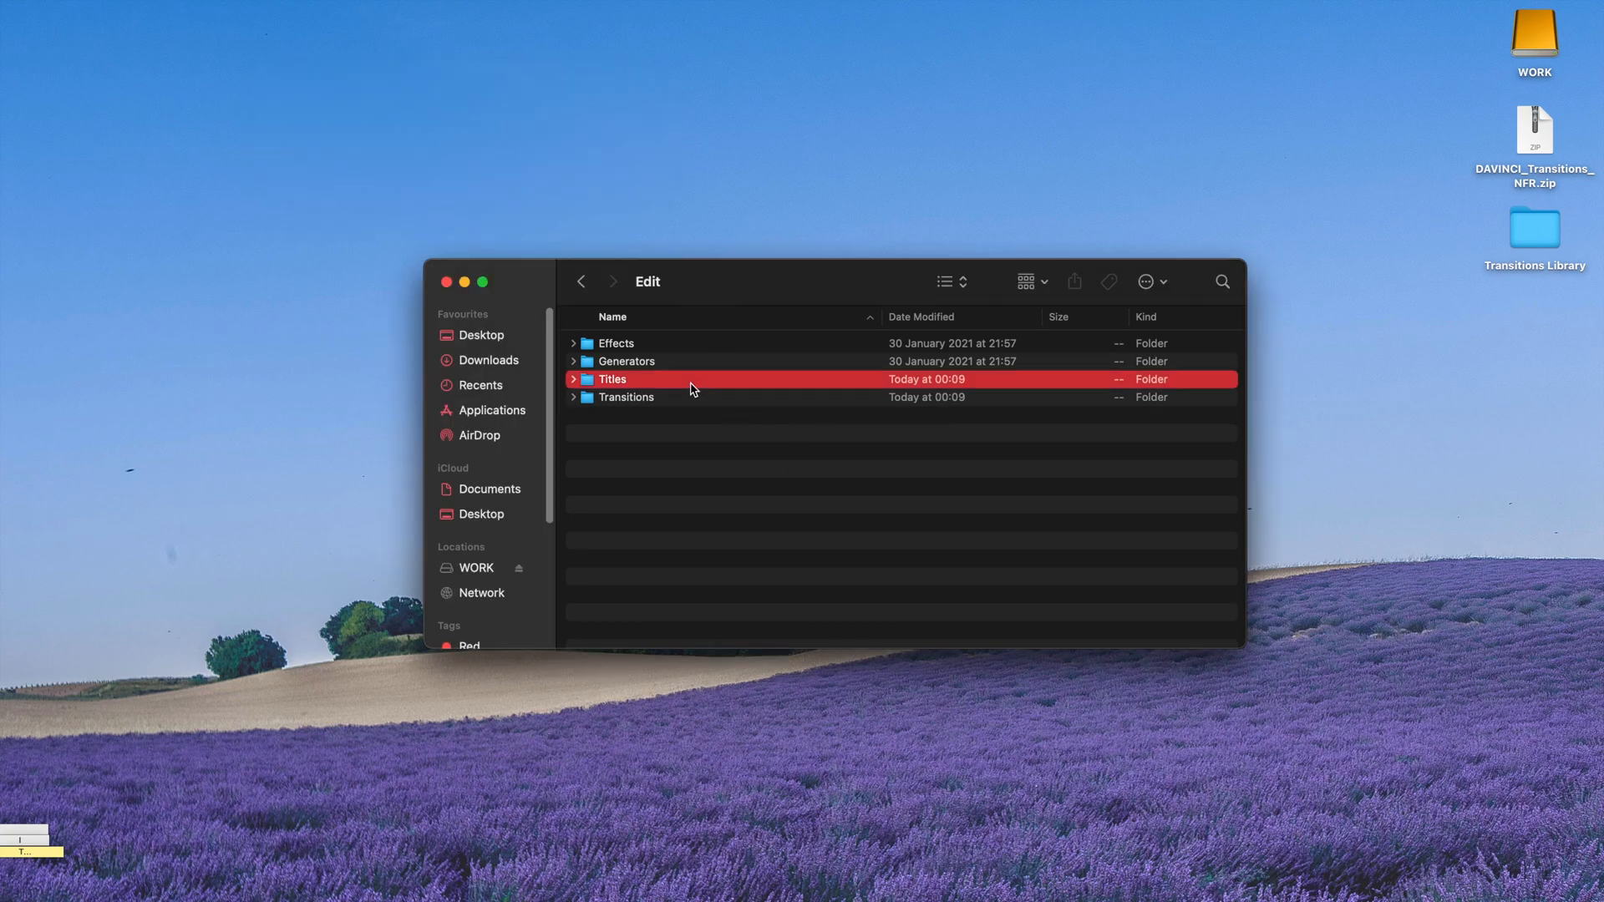
- View the contents of the LUT folder within the DaVinci Resolve folder and return to the DaVinci Resolve folder
{"action": "left_click", "coordinate": [595, 290]}
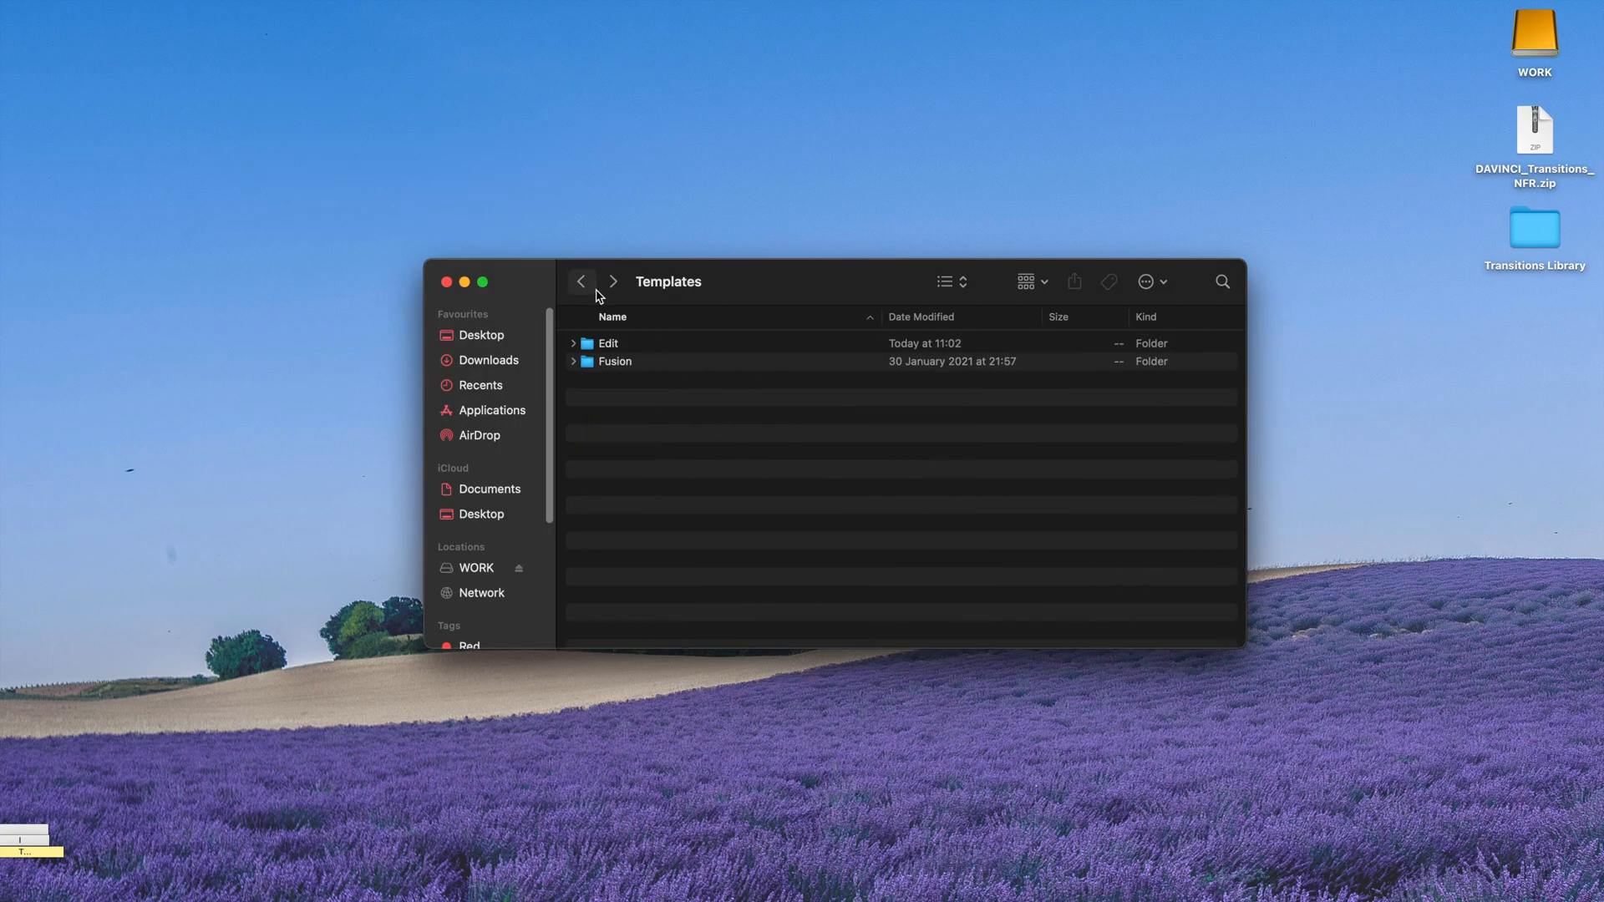
{"action": "left_click", "coordinate": [596, 291]}
{"action": "scroll", "coordinate": [705, 502], "scroll_direction": "down", "scroll_amount": 3}
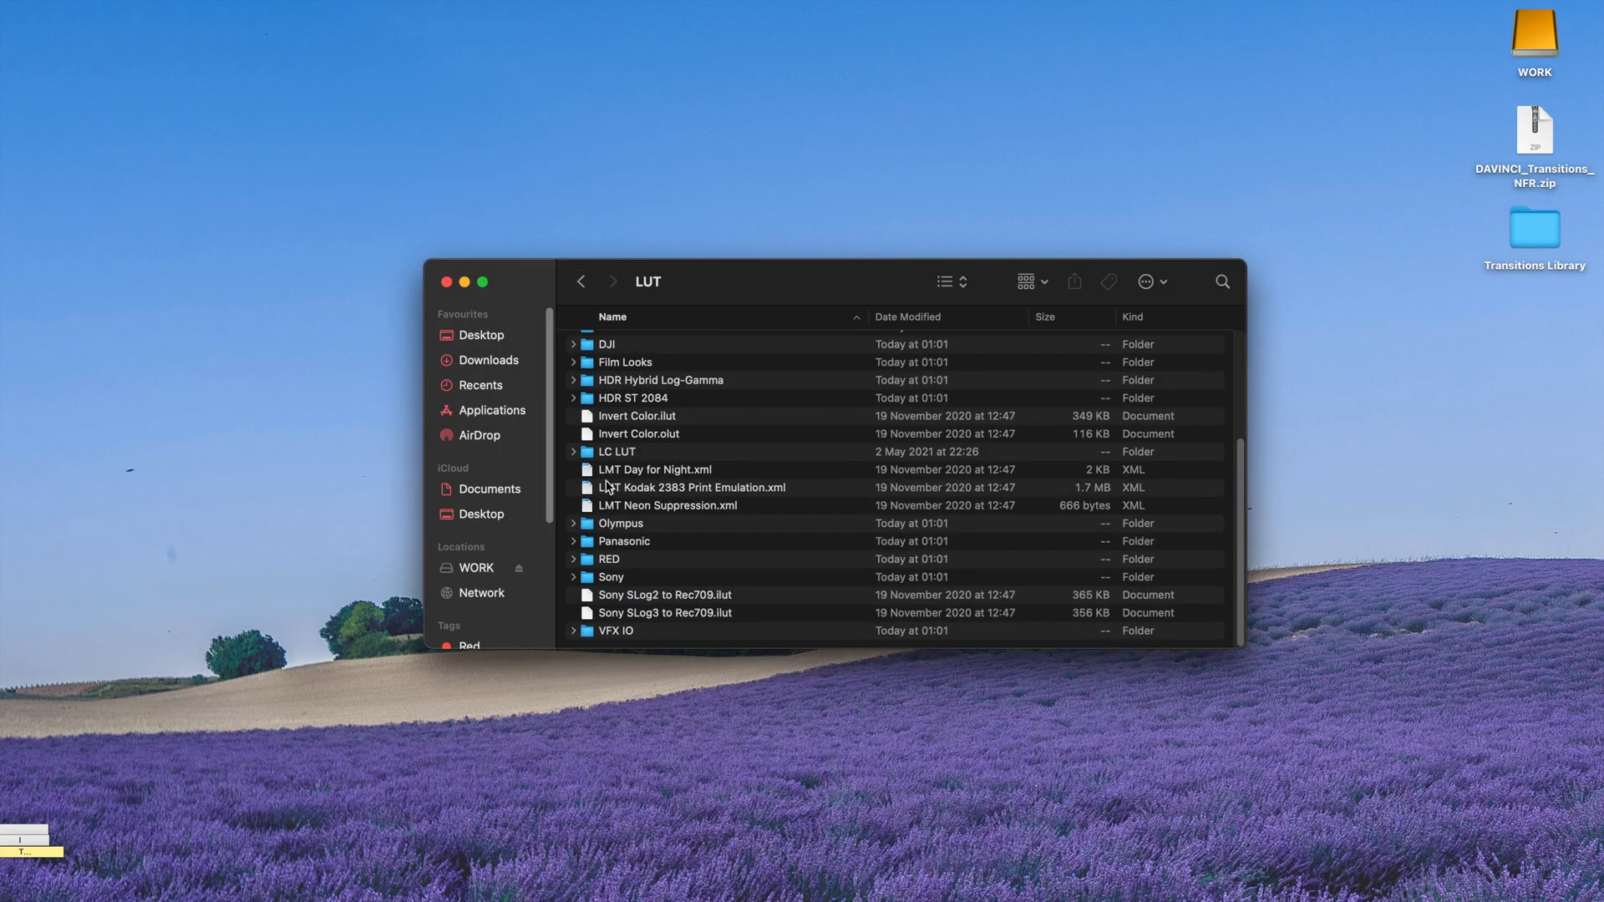
{"action": "scroll", "coordinate": [587, 393], "scroll_direction": "up", "scroll_amount": 1}
{"action": "left_click", "coordinate": [593, 289]}
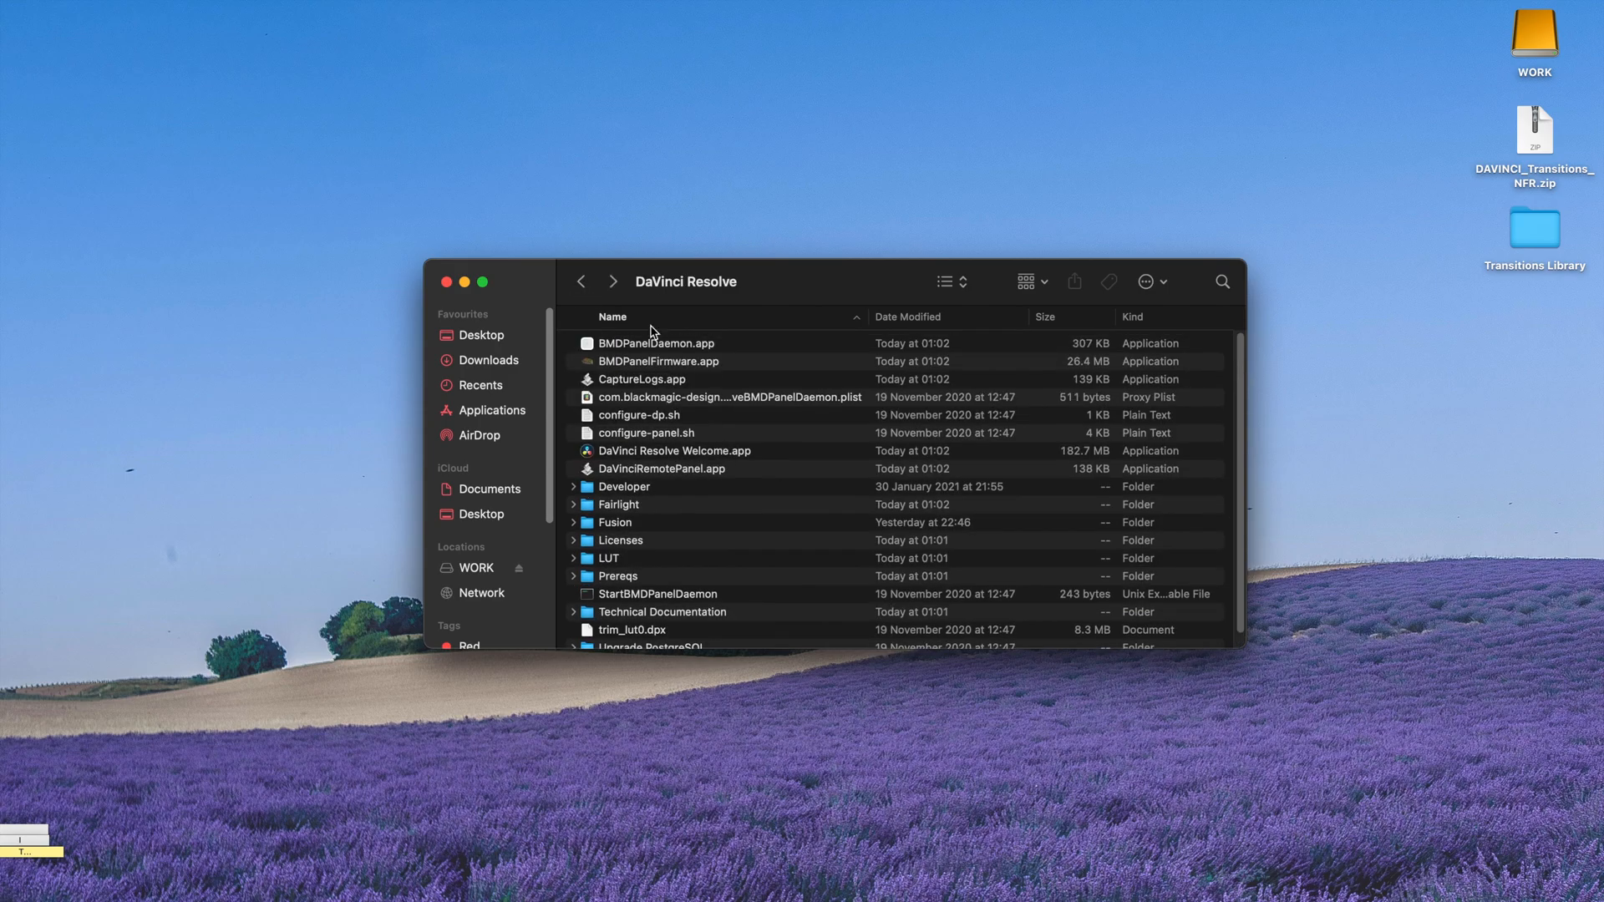
{"action": "scroll", "coordinate": [693, 393], "scroll_direction": "down", "scroll_amount": 1}
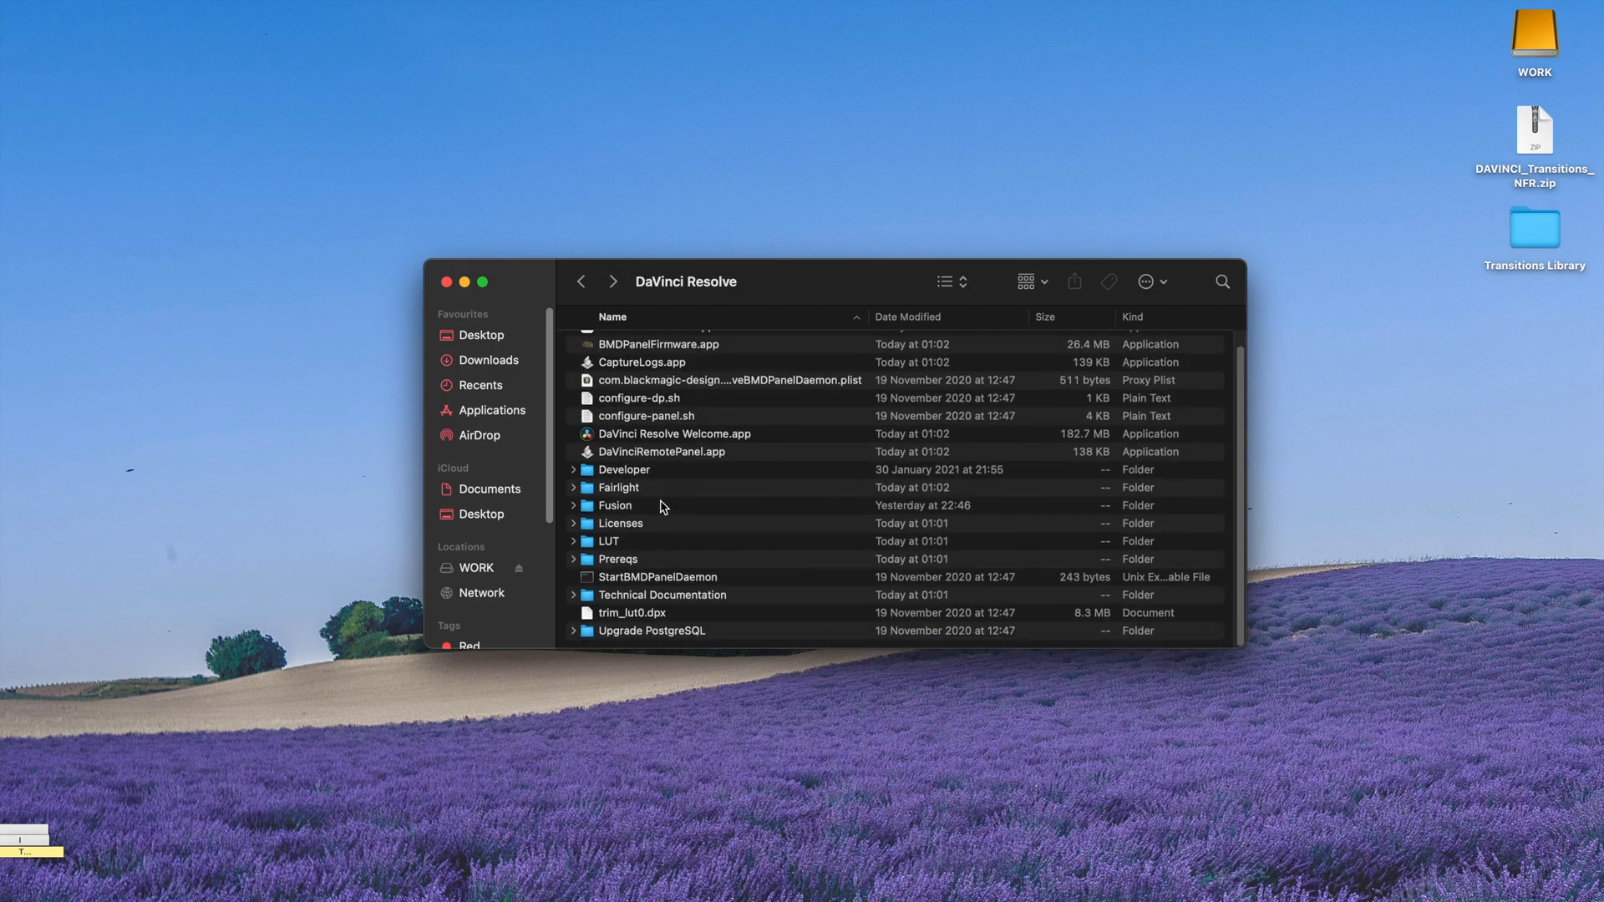
- Copy the Nitrozme LUTs folder from Transitions Library on the desktop into the LUT folder of DaVinci Resolve
{"action": "left_click", "coordinate": [607, 546]}
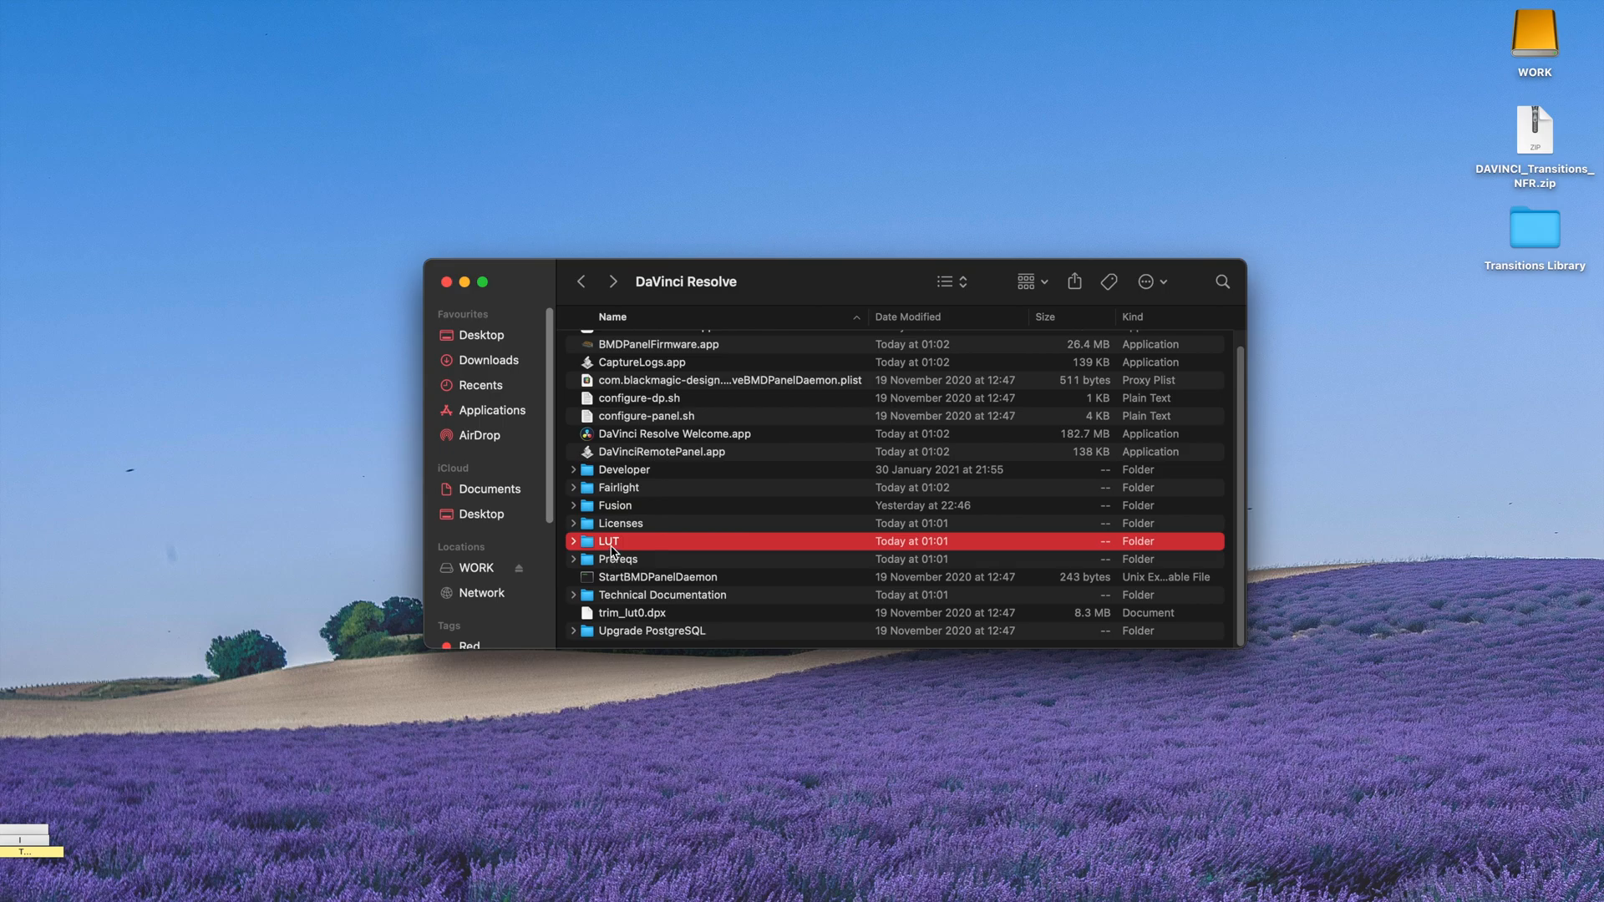
{"action": "double_click", "coordinate": [610, 544]}
{"action": "left_click", "coordinate": [1529, 244]}
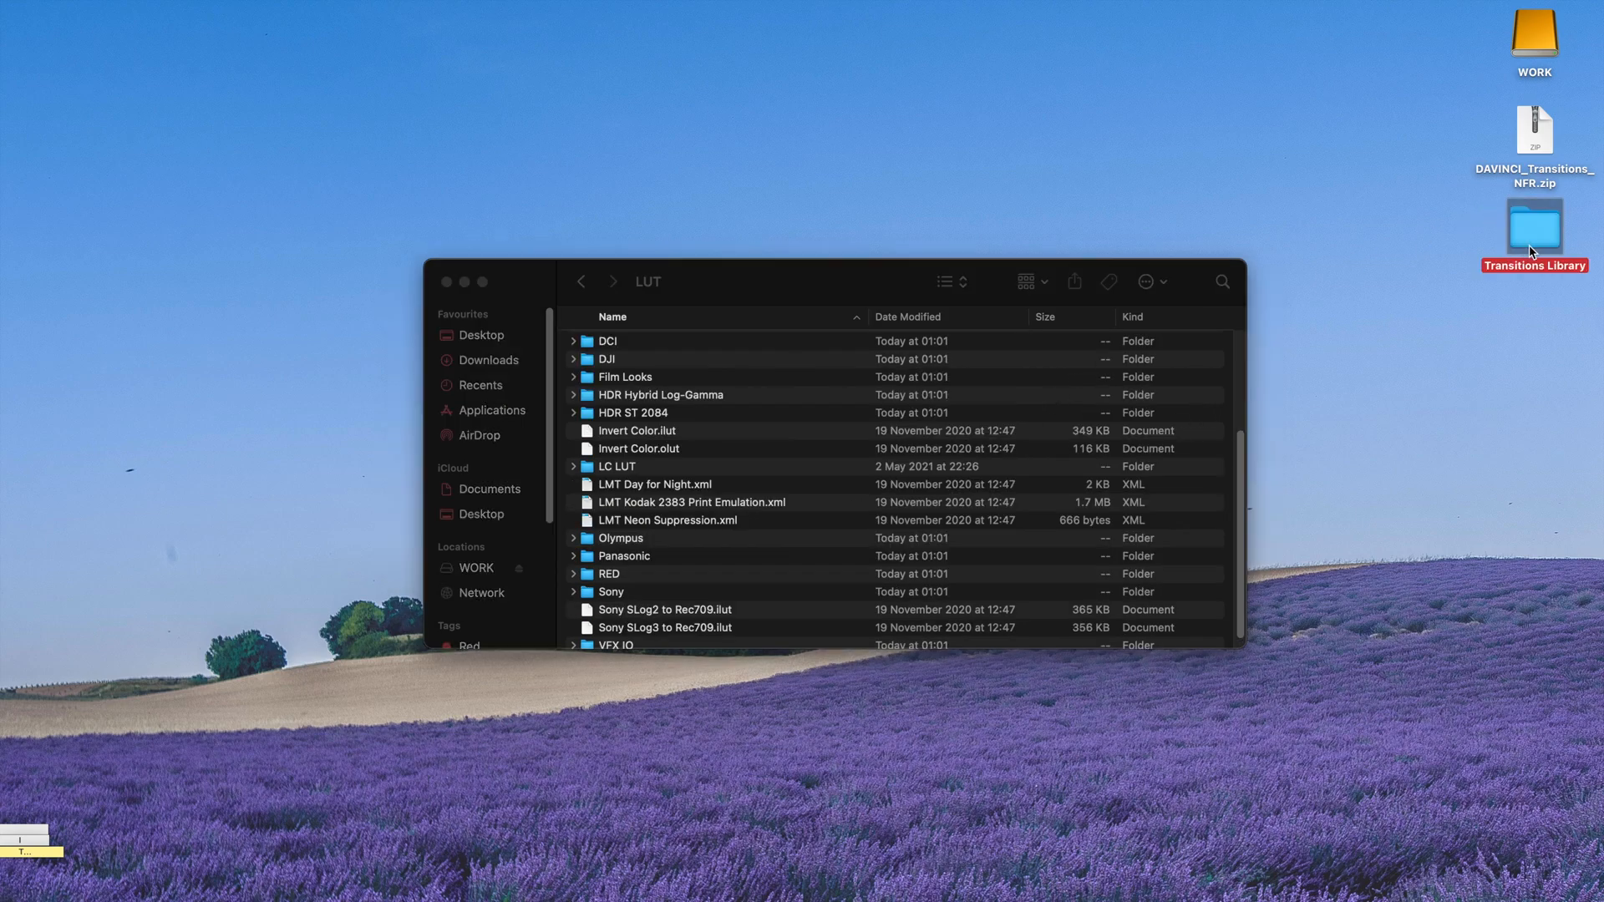
{"action": "double_click", "coordinate": [1529, 244]}
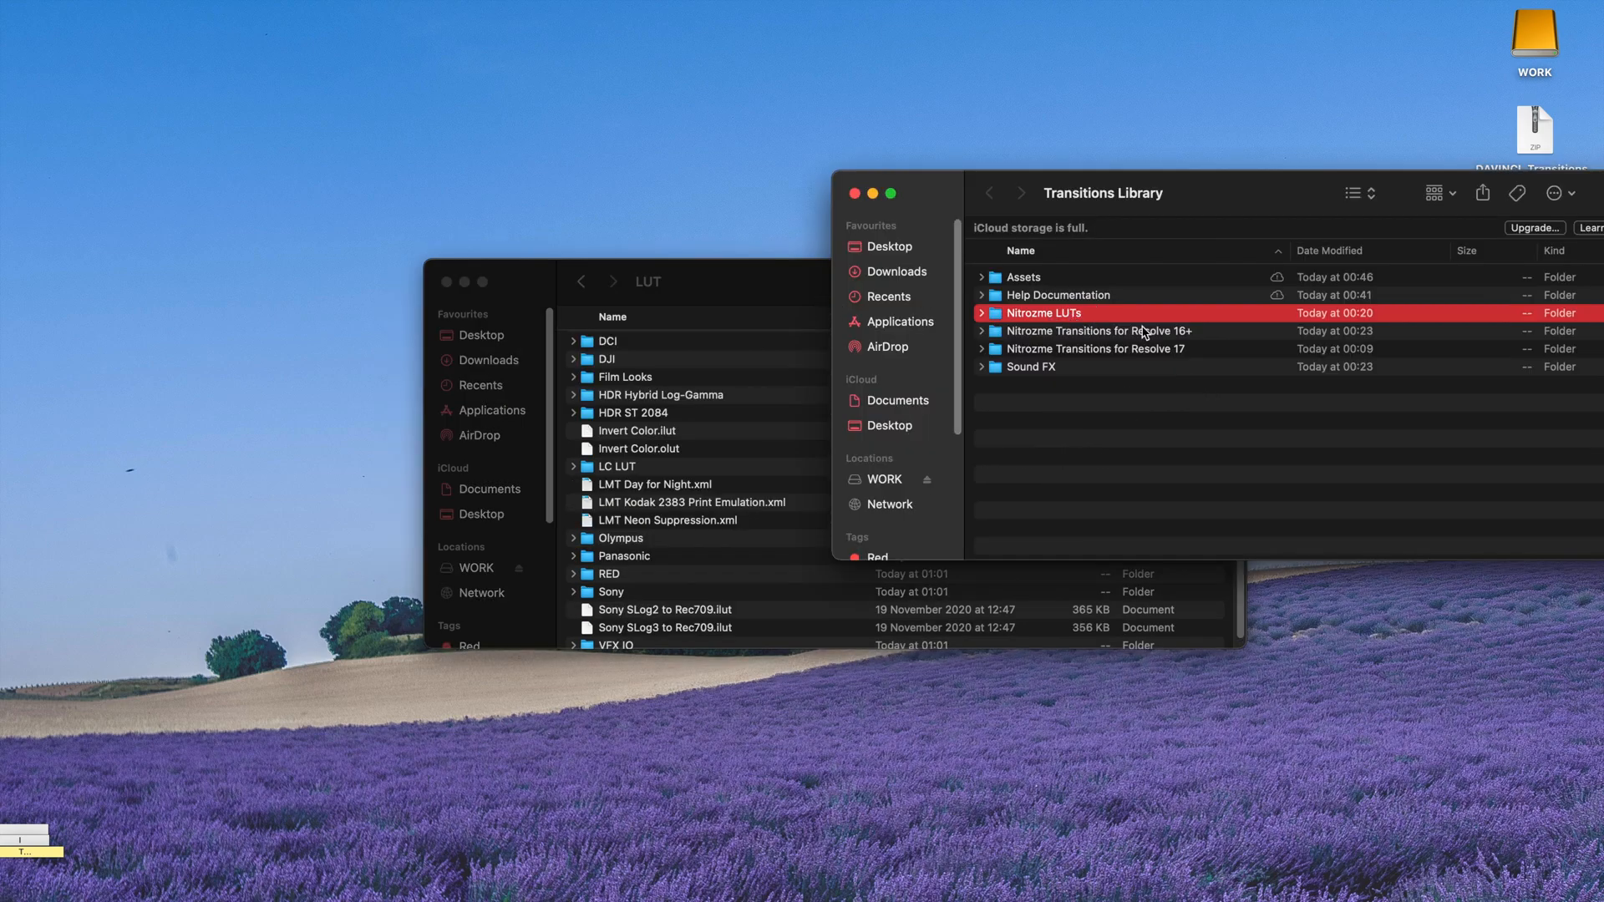
{"action": "left_click", "coordinate": [823, 296]}
{"action": "key", "text": "super+v"}
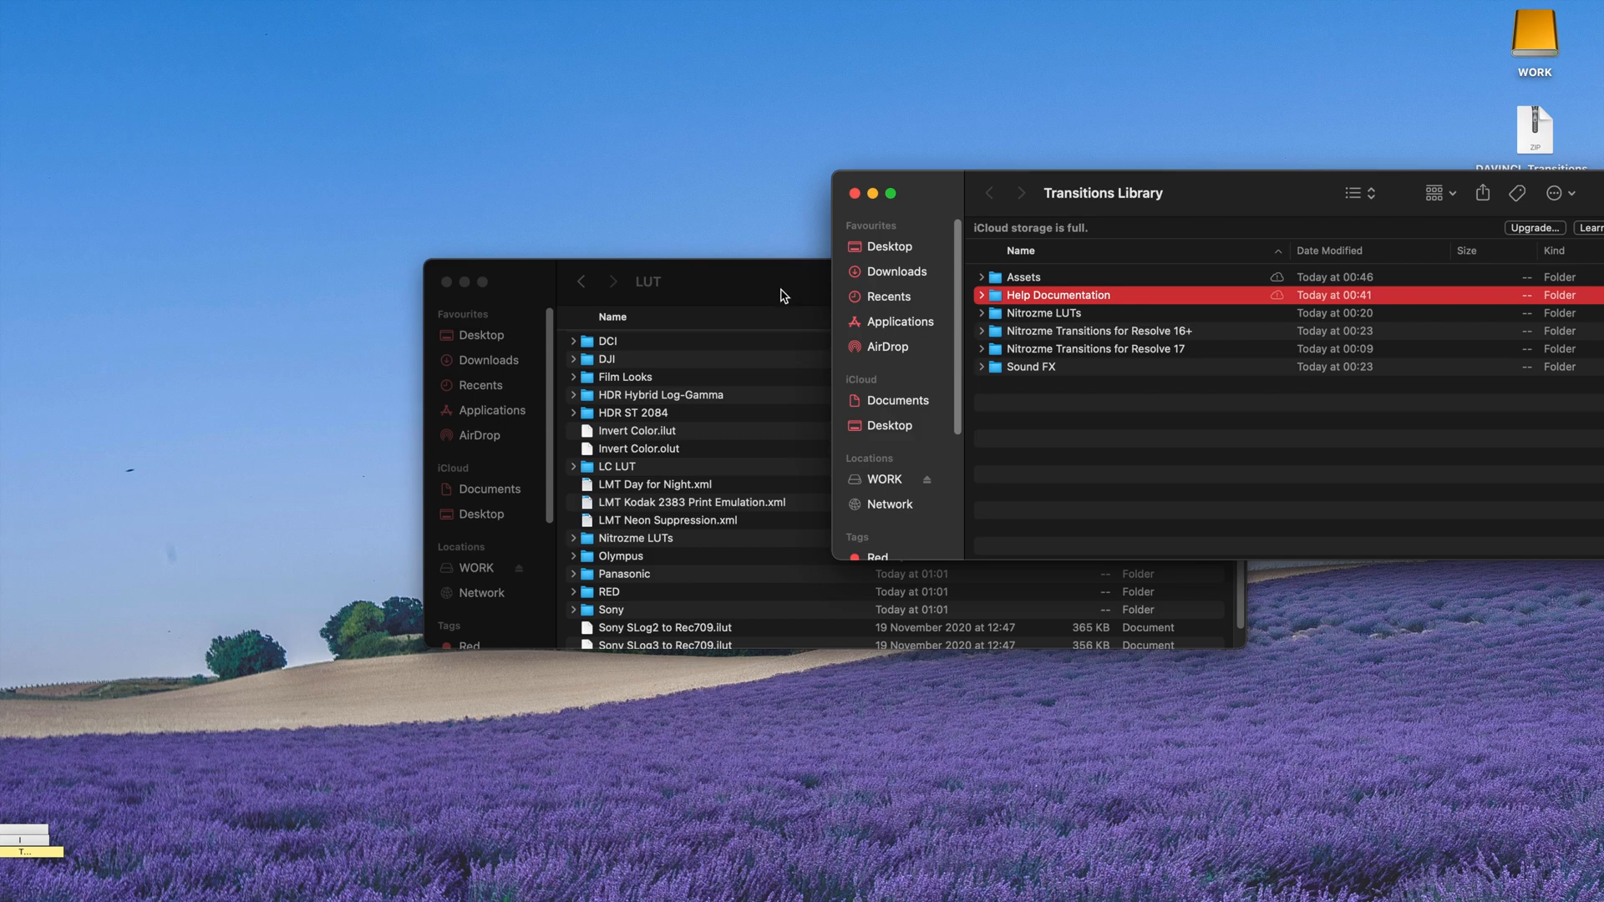
- Open the project file Nitrozme Presets Transitions.drp from the Nitrozme Transitions for Resolve 17 folder in DaVinci Resolve
{"action": "left_click", "coordinate": [1073, 438]}
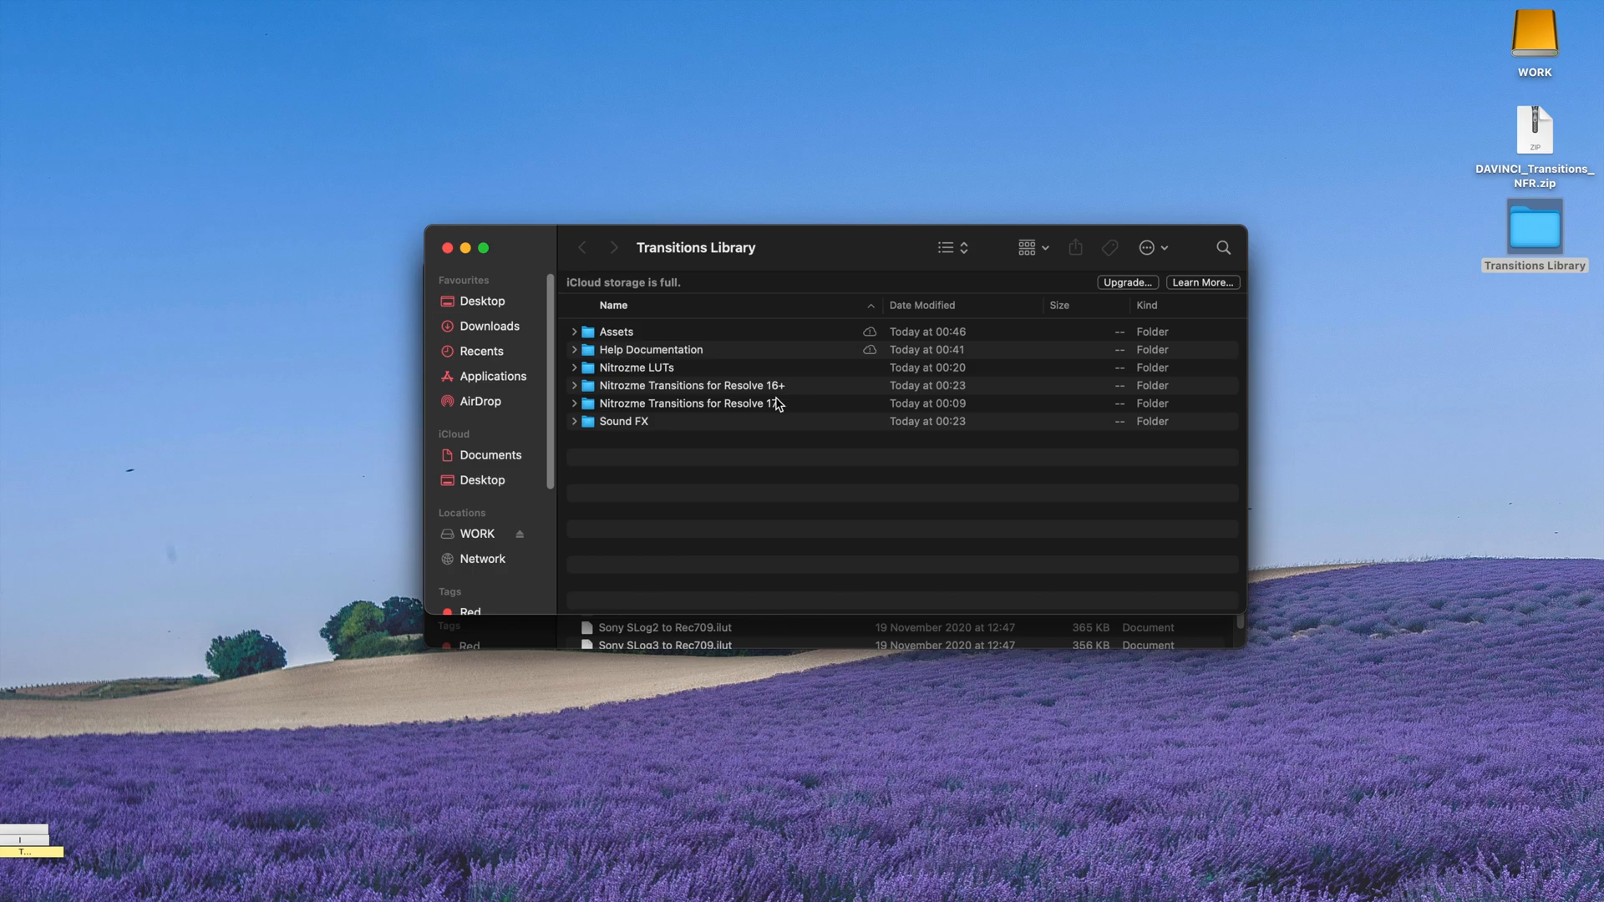
{"action": "double_click", "coordinate": [740, 404]}
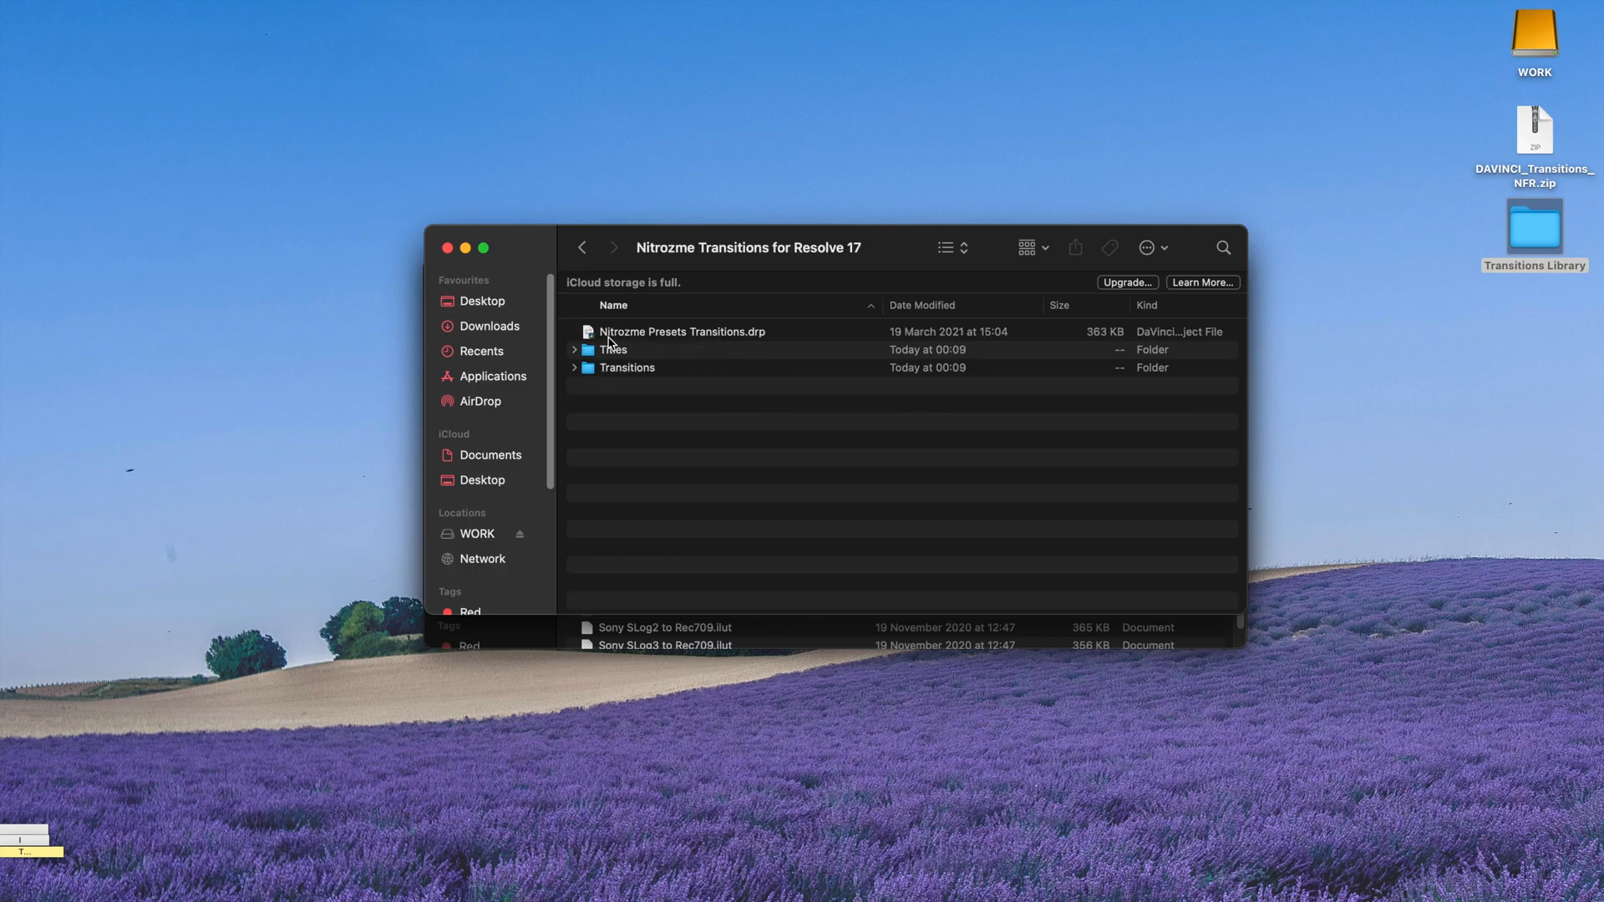
{"action": "left_click", "coordinate": [696, 334]}
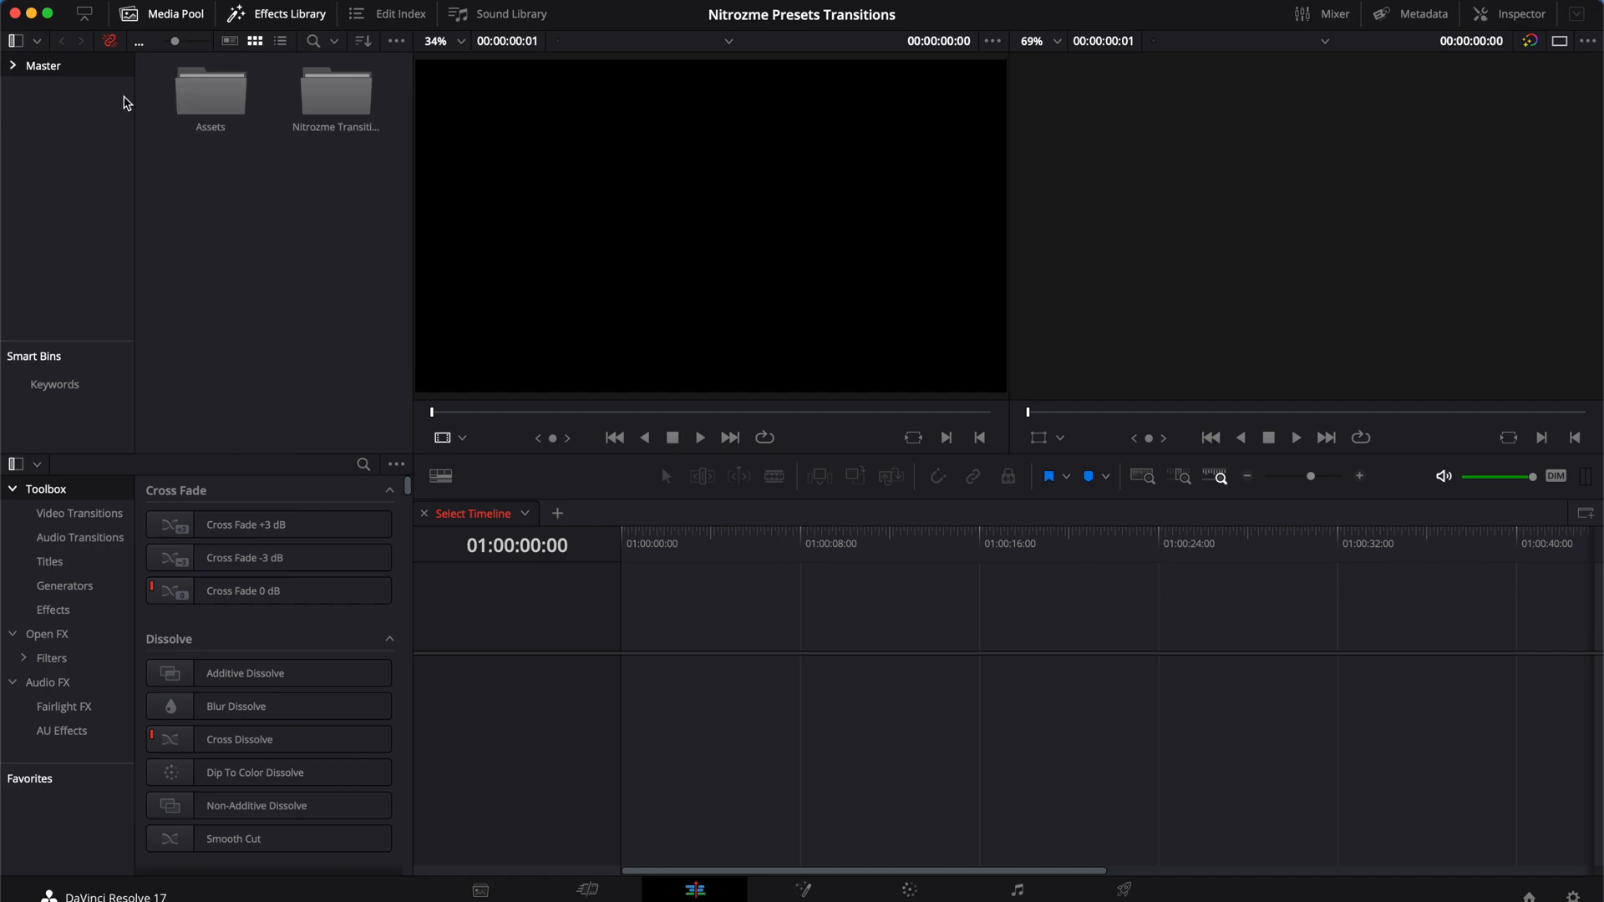
- Select the Nitrozme Transitions bin in the media pool and turn on the display of Power Bins
{"action": "left_click", "coordinate": [240, 102]}
{"action": "left_click", "coordinate": [332, 98]}
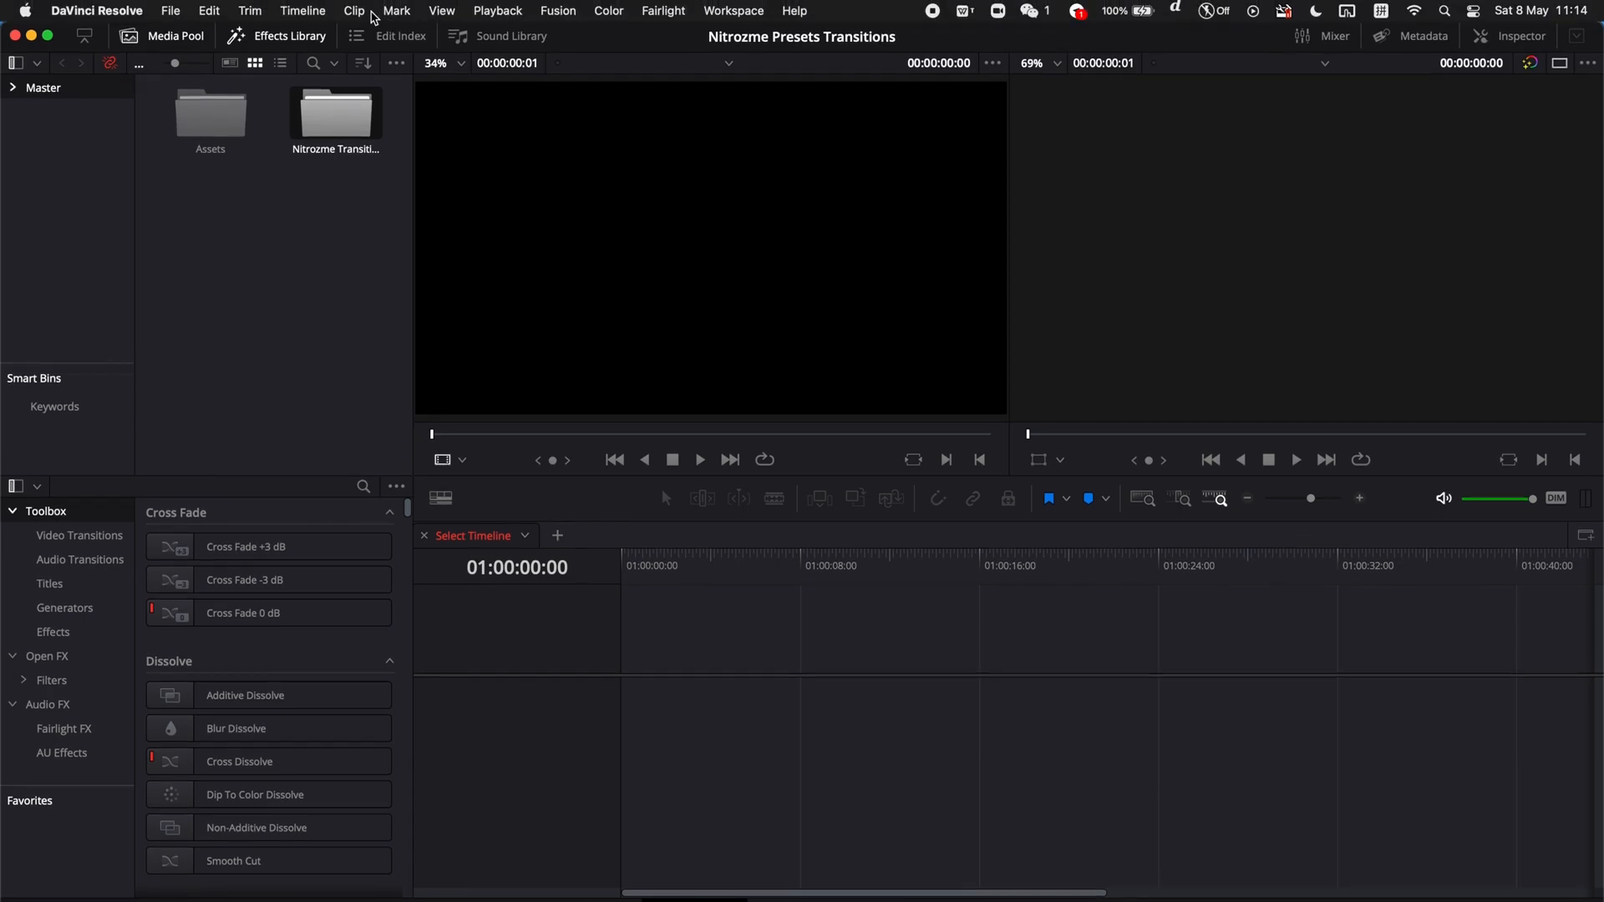
{"action": "left_click", "coordinate": [435, 10]}
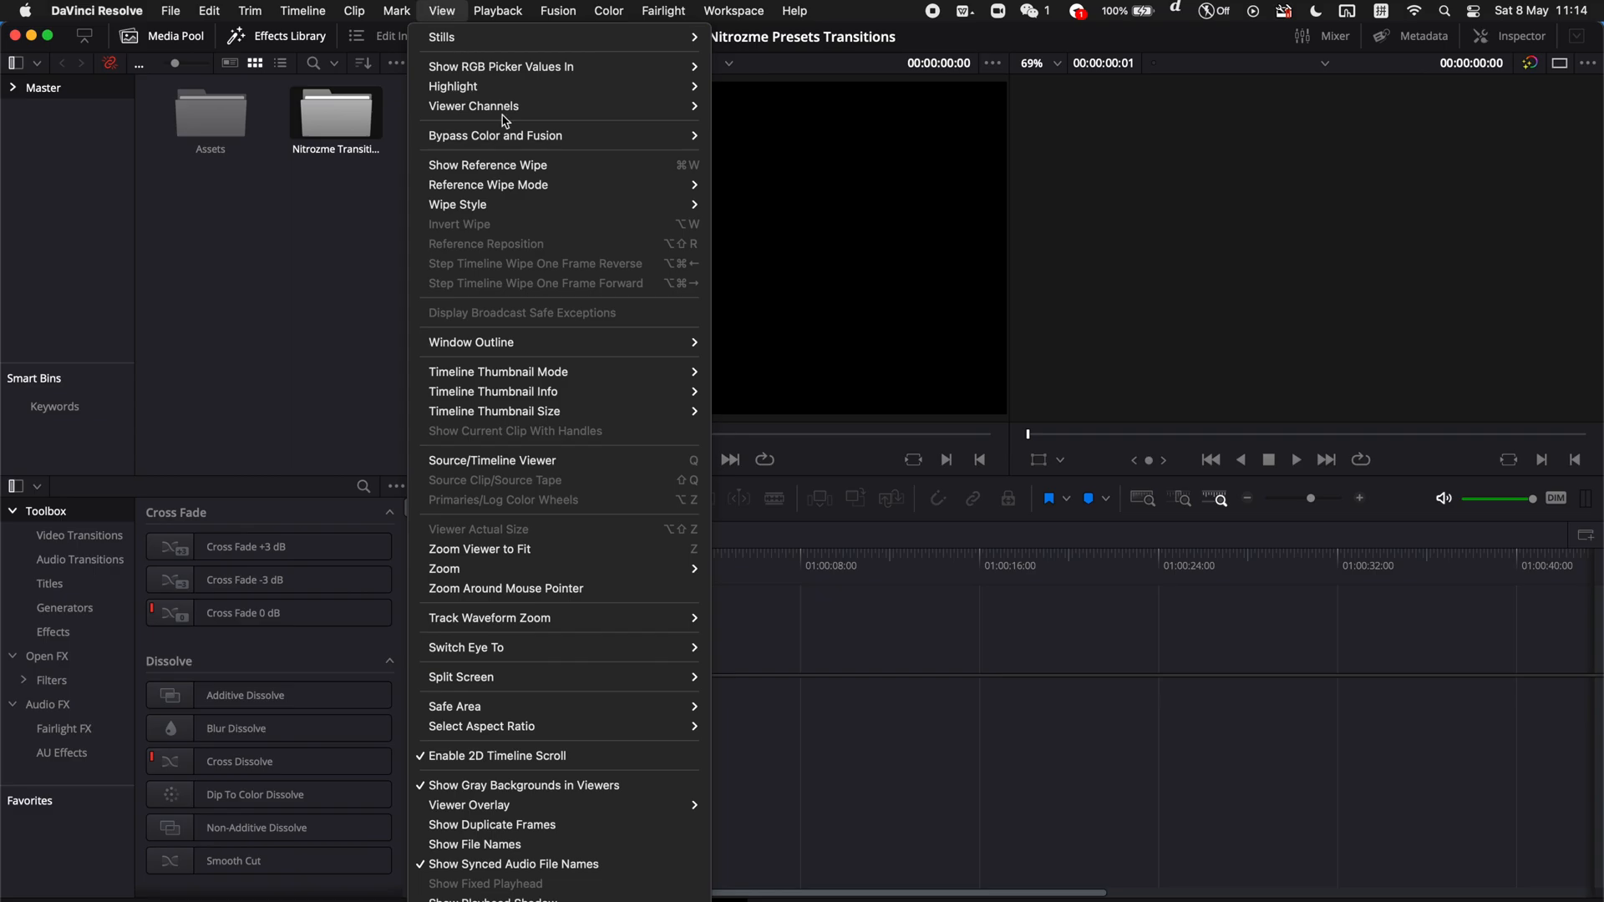
{"action": "left_click", "coordinate": [529, 861]}
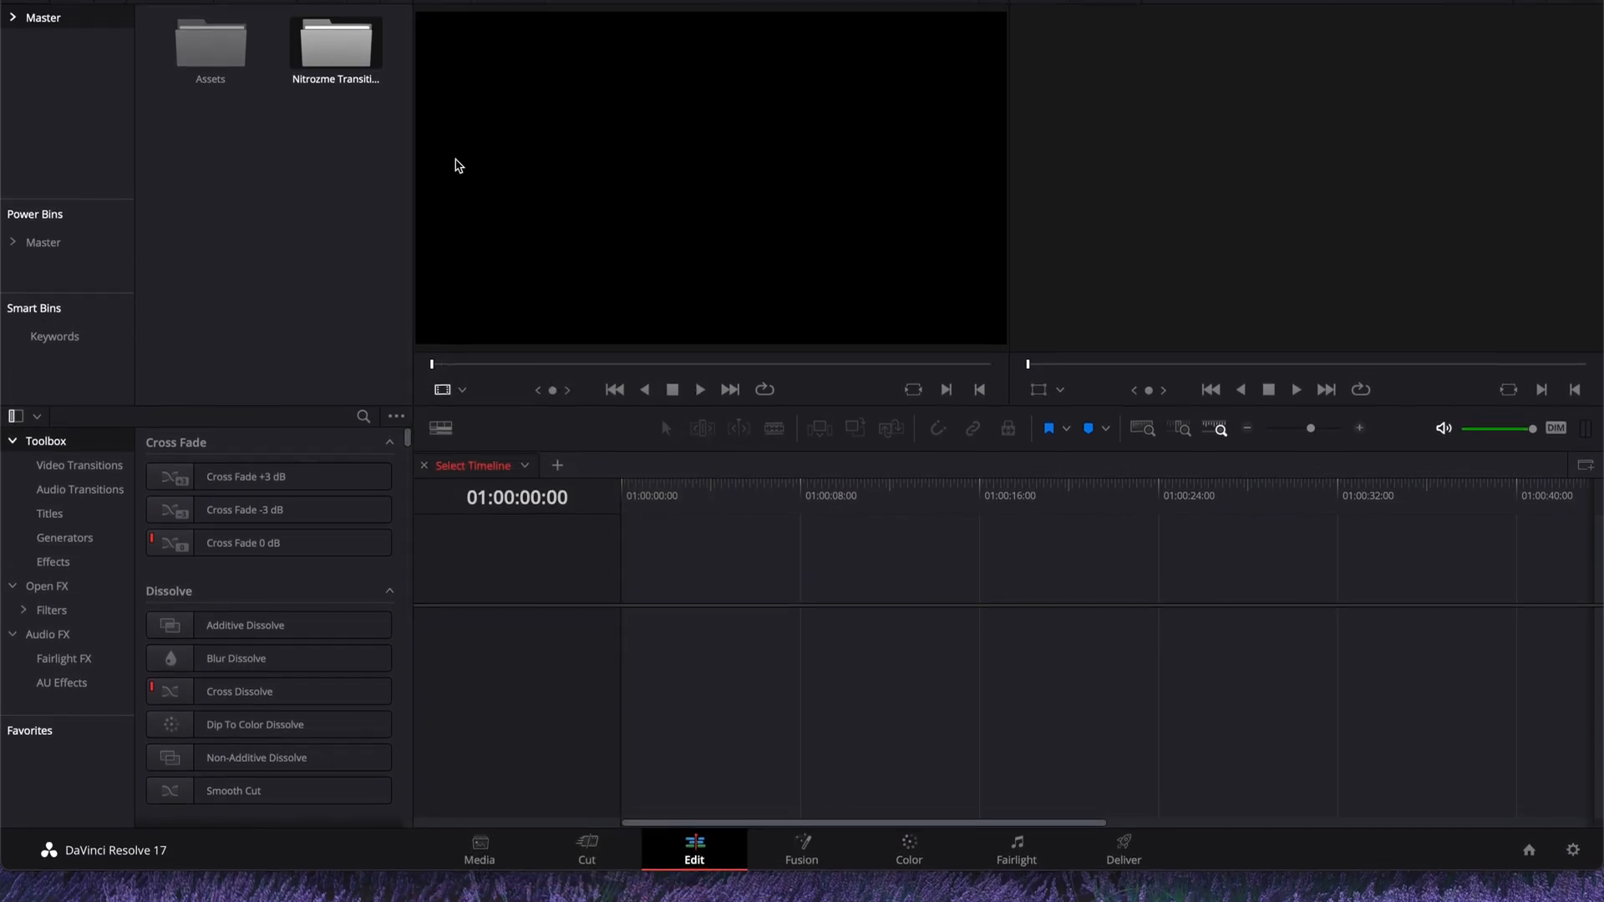
- Copy the Nitrozme Transitions bin from the project's Master bin into the Power Bins Master and expand it
{"action": "left_click", "coordinate": [71, 290]}
{"action": "left_click", "coordinate": [83, 61]}
{"action": "left_click_drag", "start_coordinate": [328, 95], "coordinate": [53, 306]}
{"action": "left_click", "coordinate": [23, 294]}
{"action": "left_click", "coordinate": [13, 291]}
{"action": "left_click", "coordinate": [18, 315]}
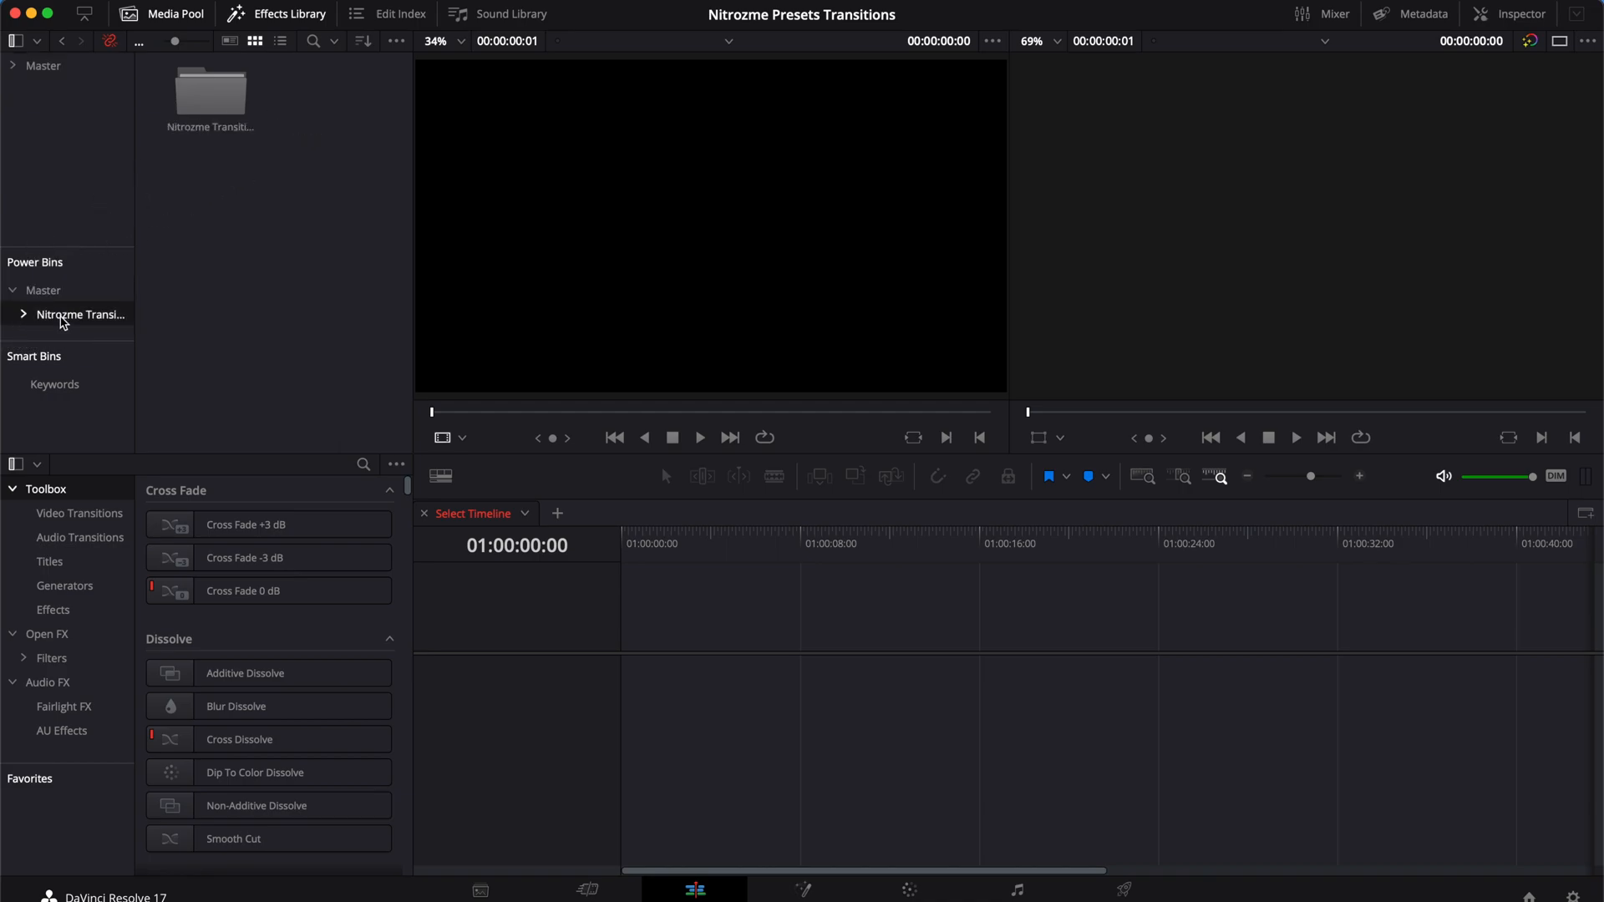
- Relink the clips of the Nitrozme Transitions power bin to the Assets folder inside Transitions Library
{"action": "right_click", "coordinate": [60, 315]}
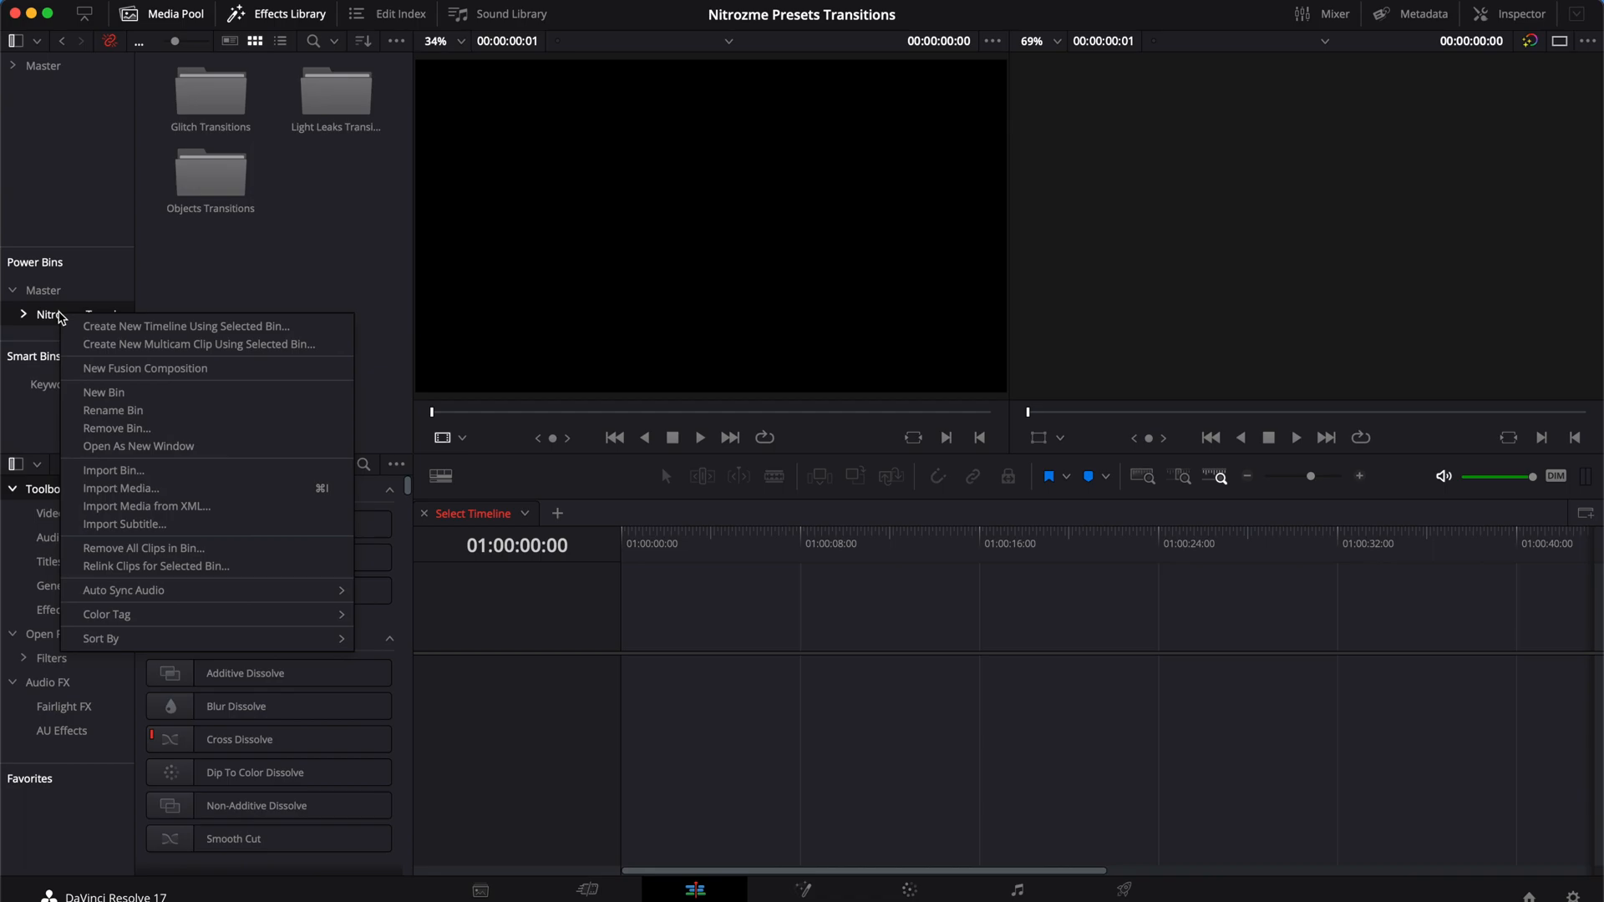
{"action": "left_click", "coordinate": [381, 532]}
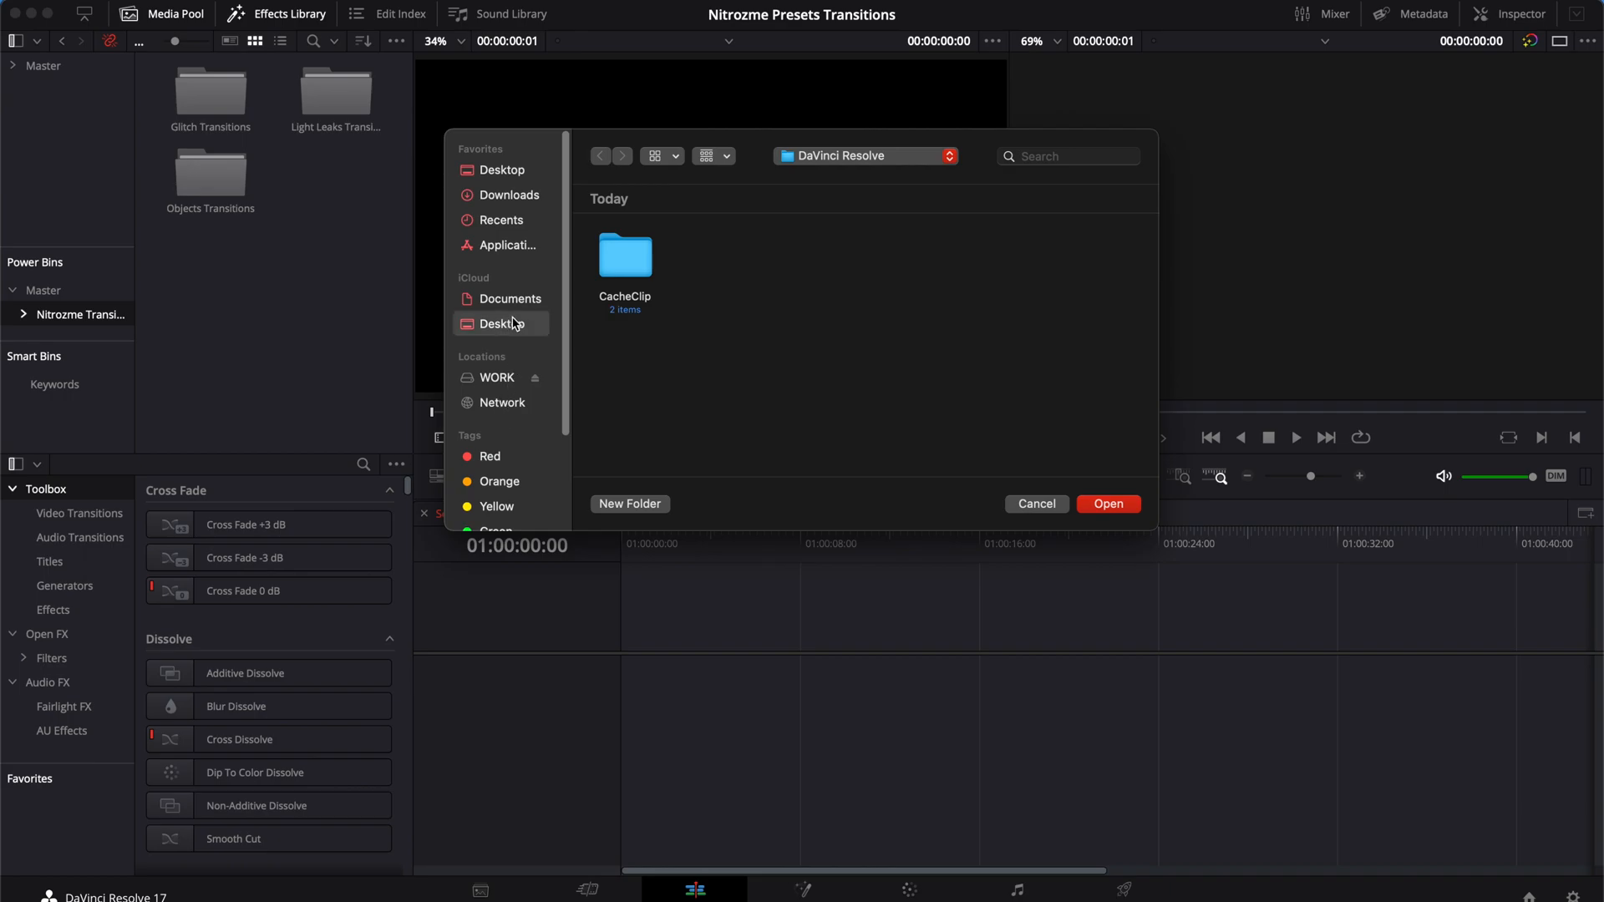
{"action": "double_click", "coordinate": [628, 288]}
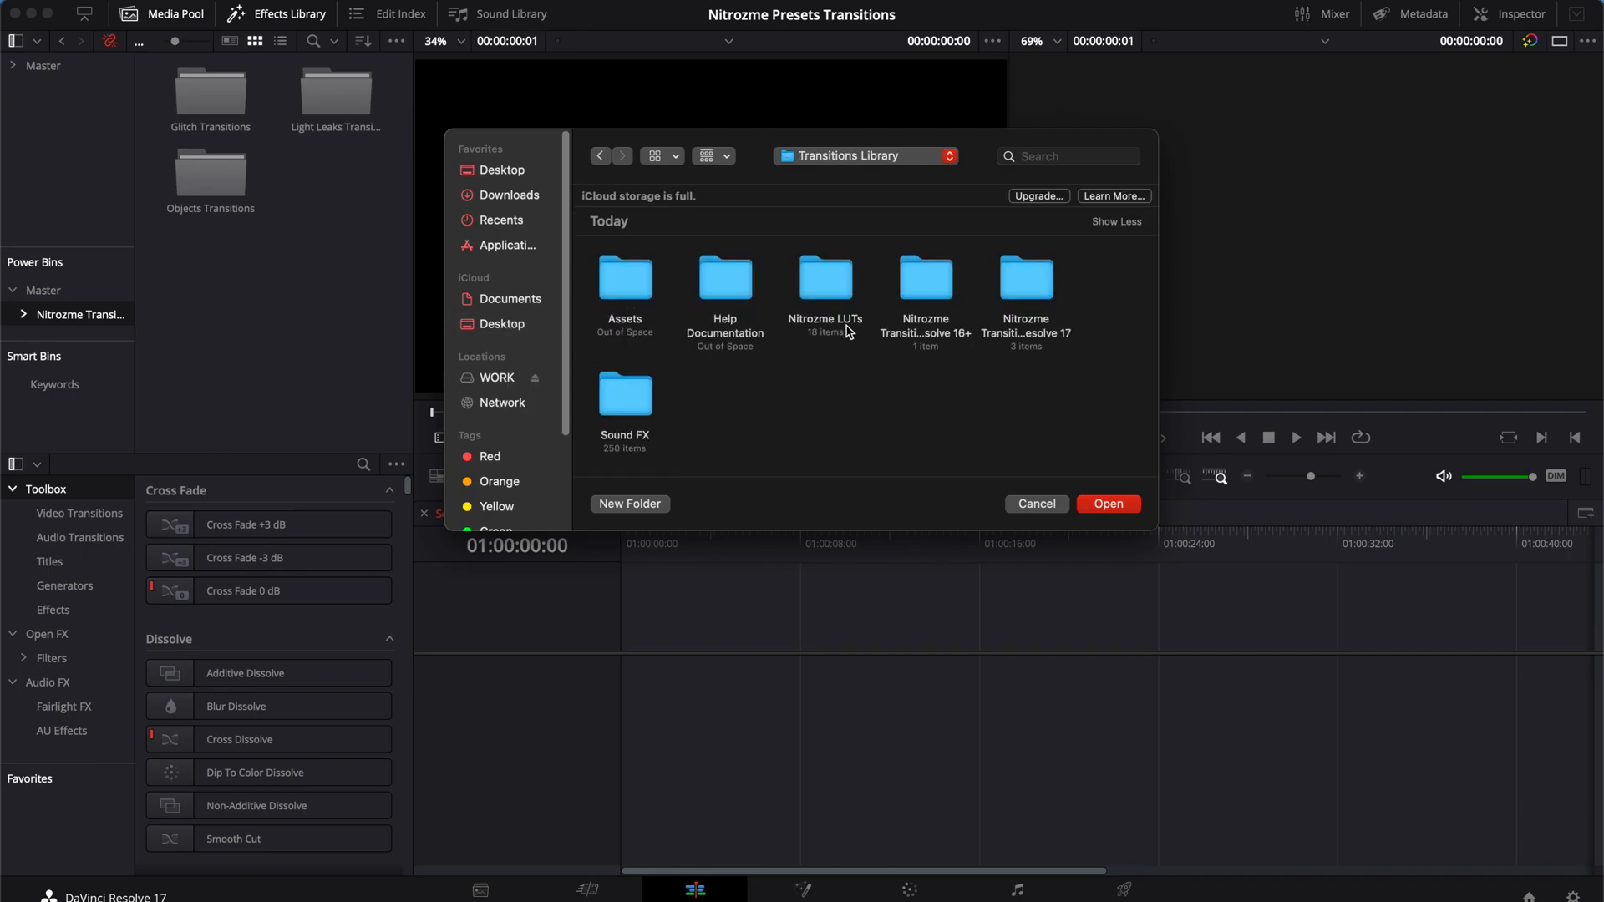
{"action": "double_click", "coordinate": [632, 291]}
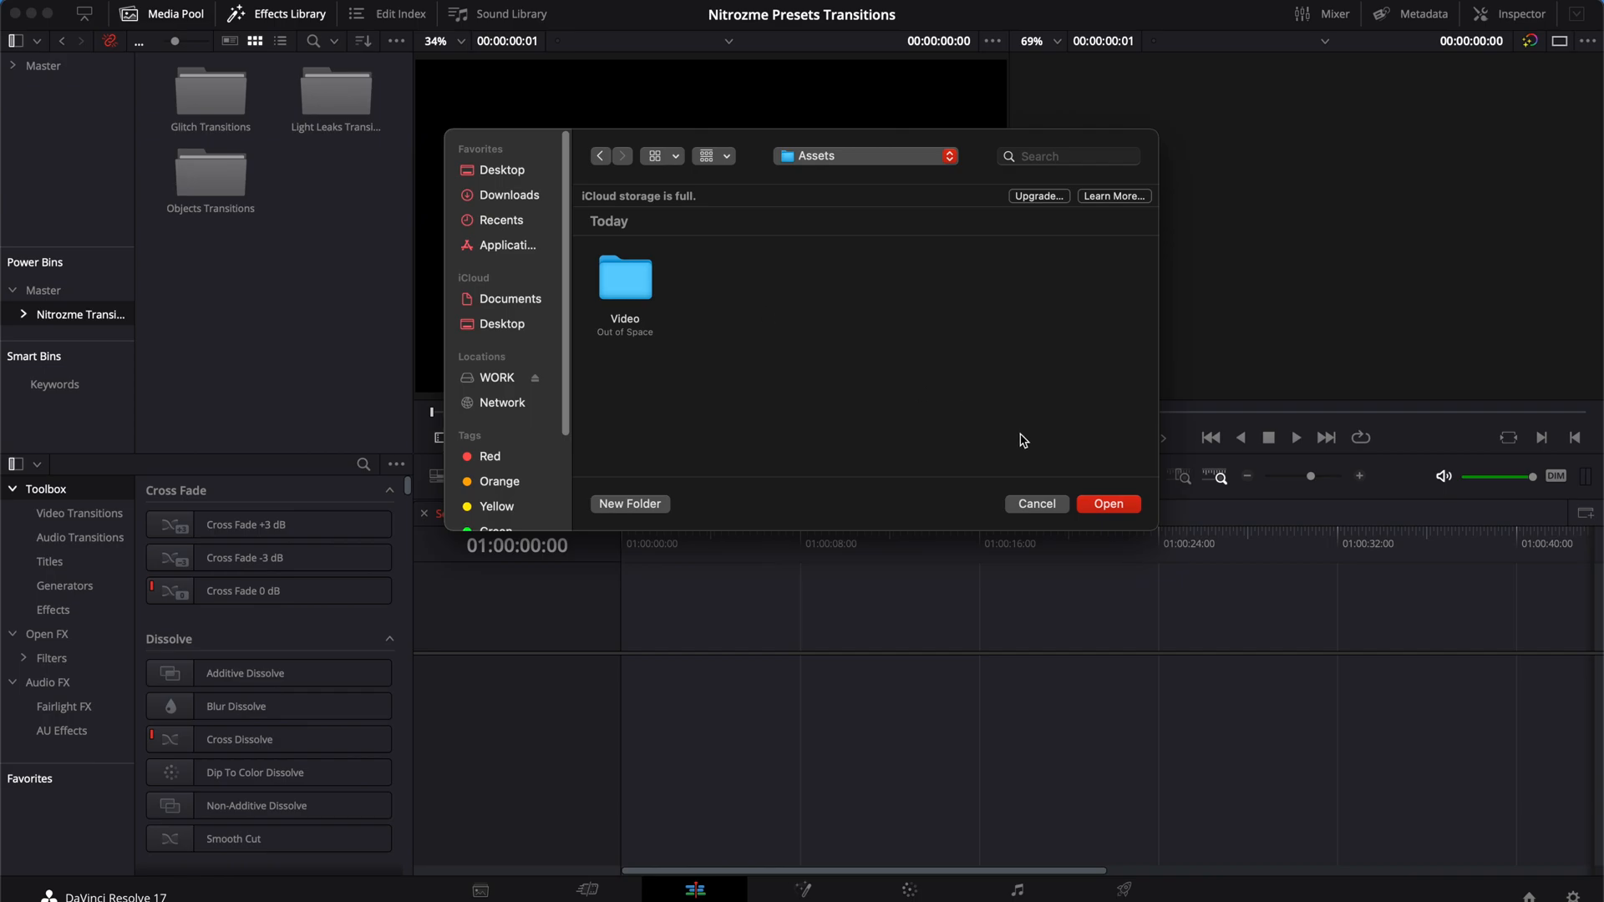
{"action": "left_click", "coordinate": [1105, 503]}
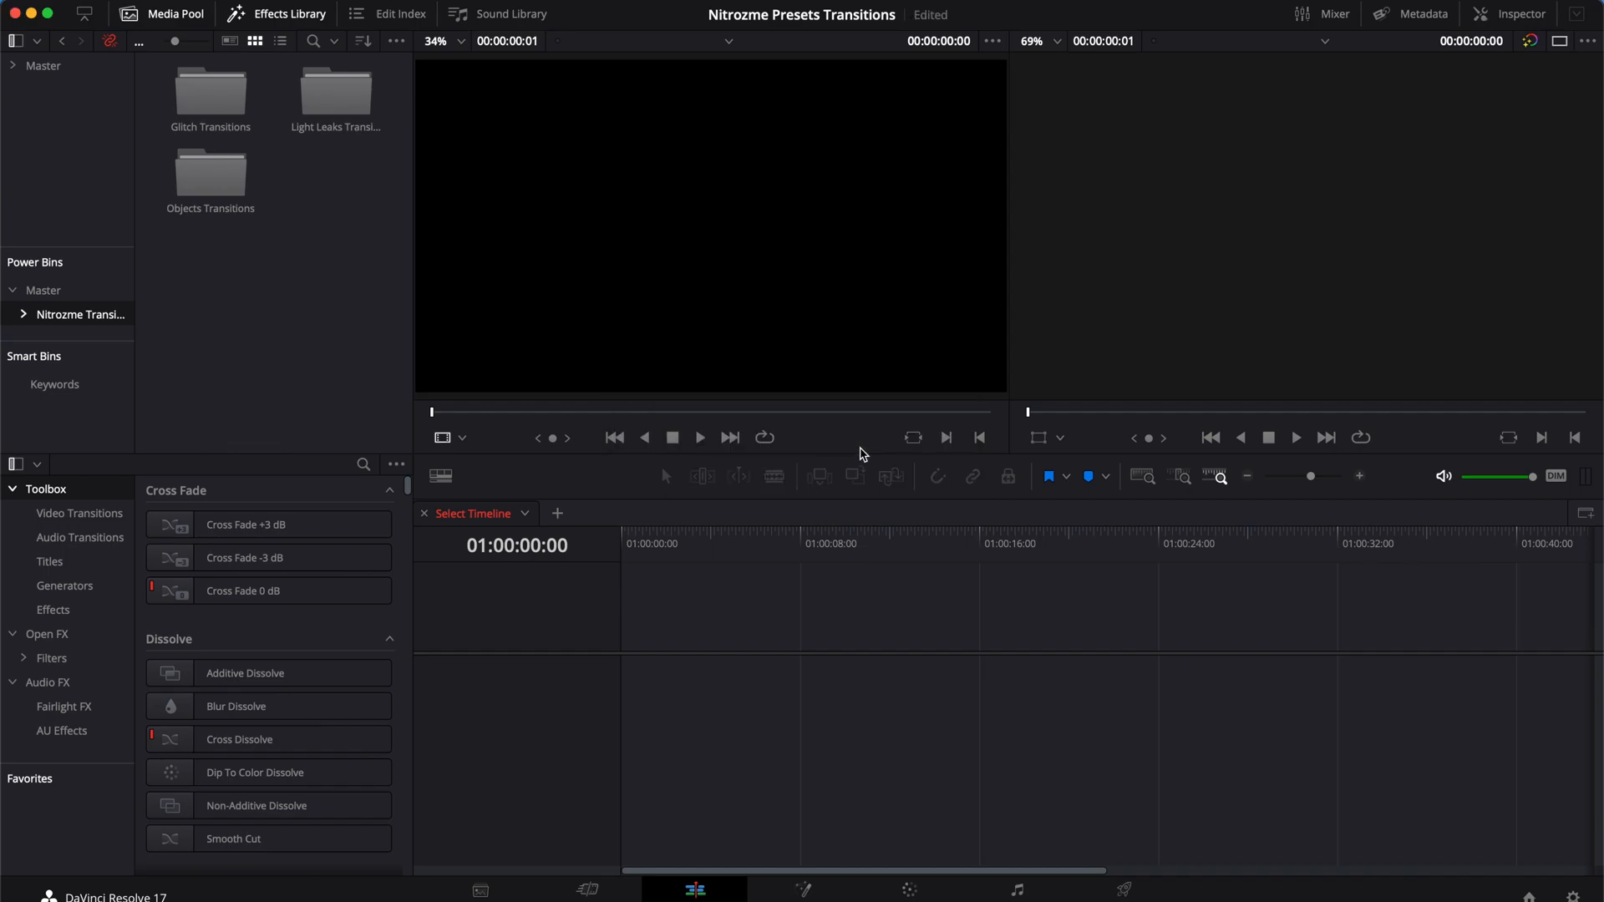
- Preview clips such as Starwars Right, Submarine Right and DHLPlane Right in the Others bin of Objects Transitions
{"action": "double_click", "coordinate": [207, 187]}
{"action": "double_click", "coordinate": [228, 181]}
{"action": "scroll", "coordinate": [359, 217], "scroll_direction": "down", "scroll_amount": 5}
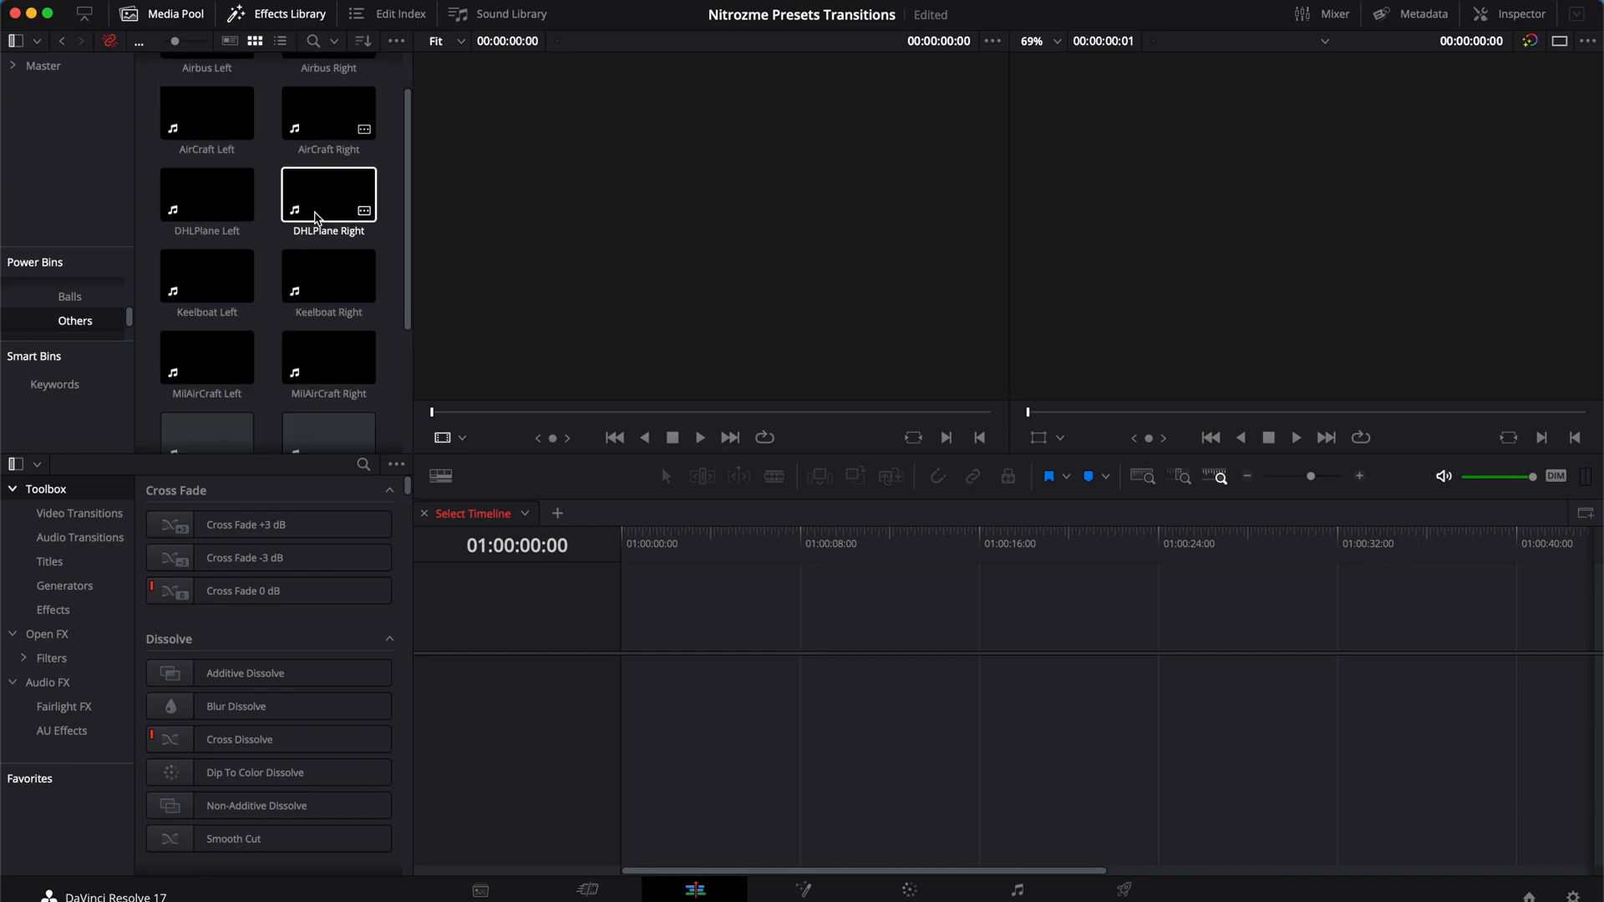
{"action": "scroll", "coordinate": [372, 224], "scroll_direction": "down", "scroll_amount": 3}
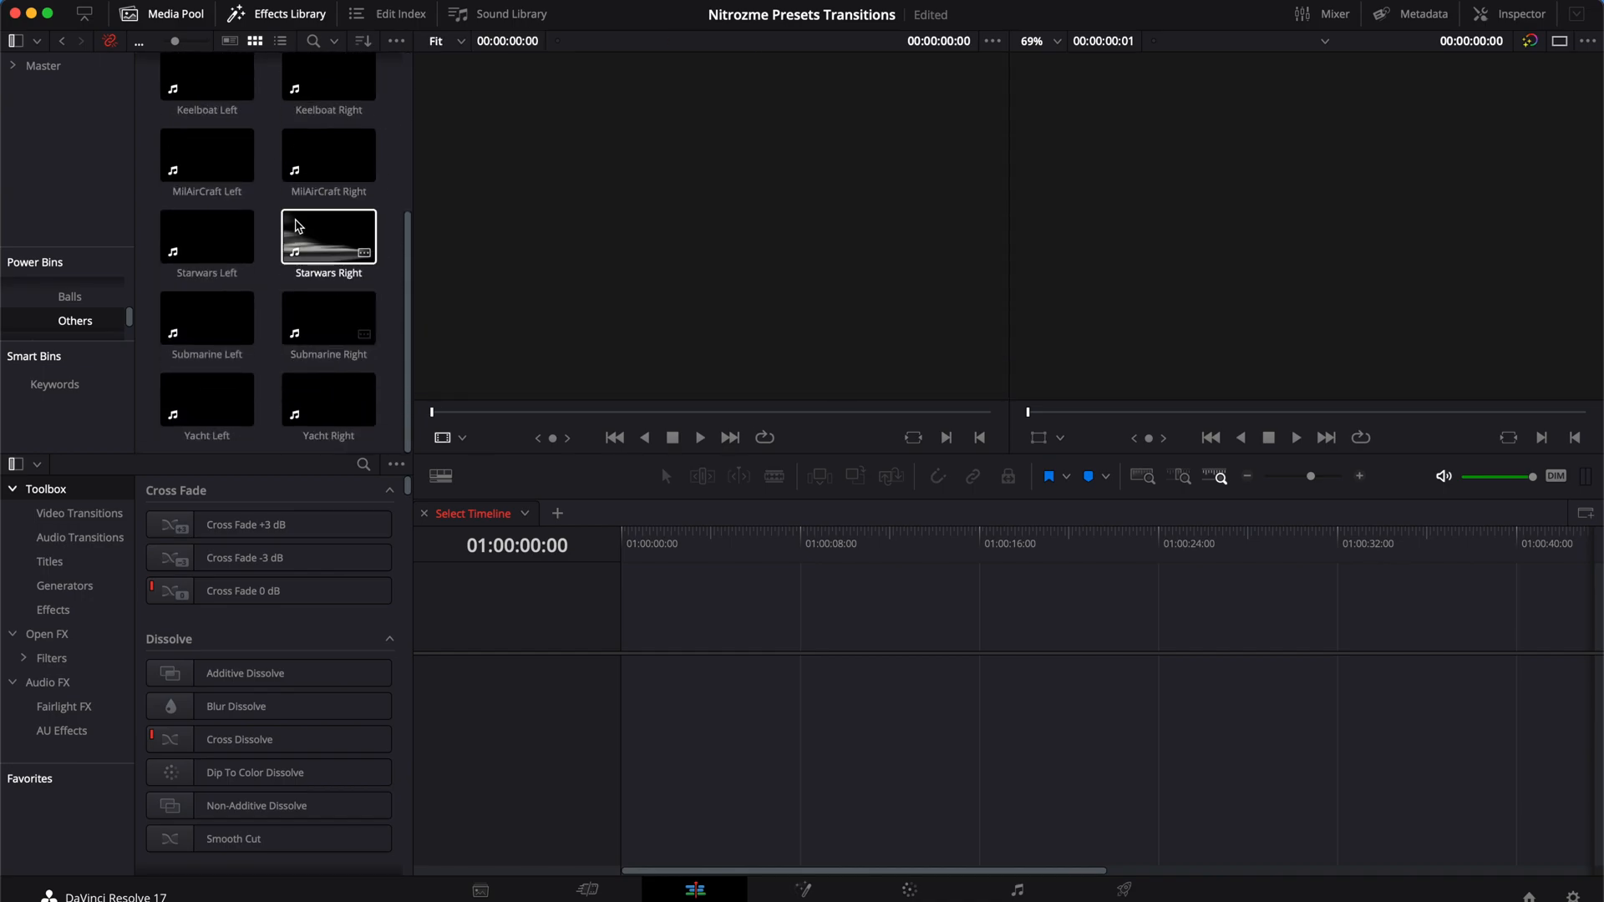
{"action": "left_click", "coordinate": [300, 239]}
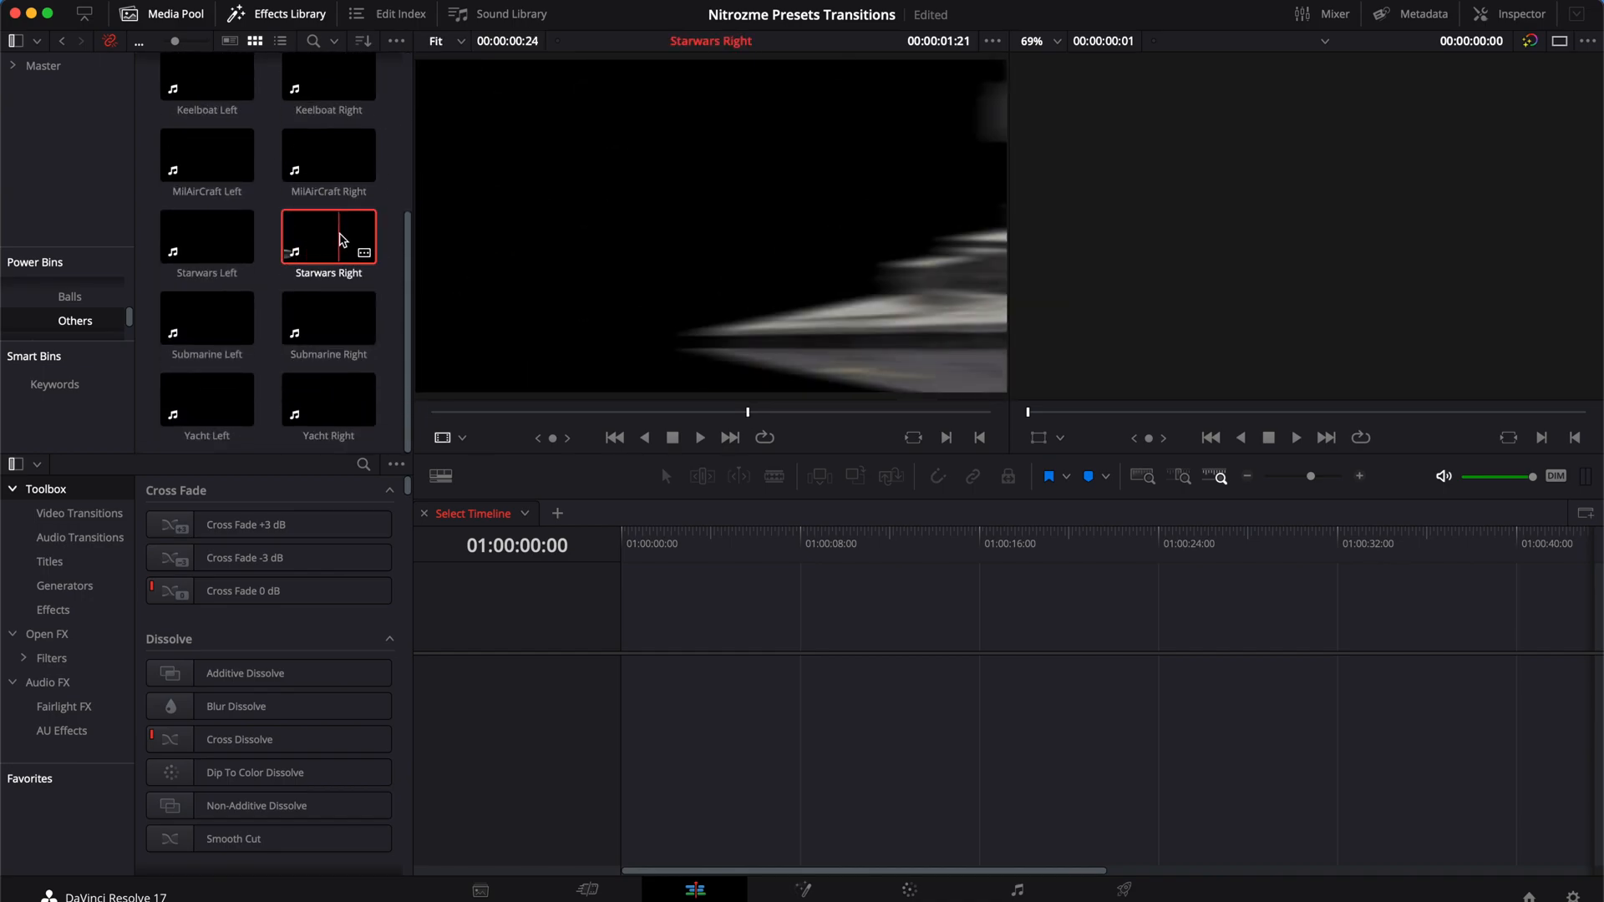
{"action": "left_click", "coordinate": [312, 316]}
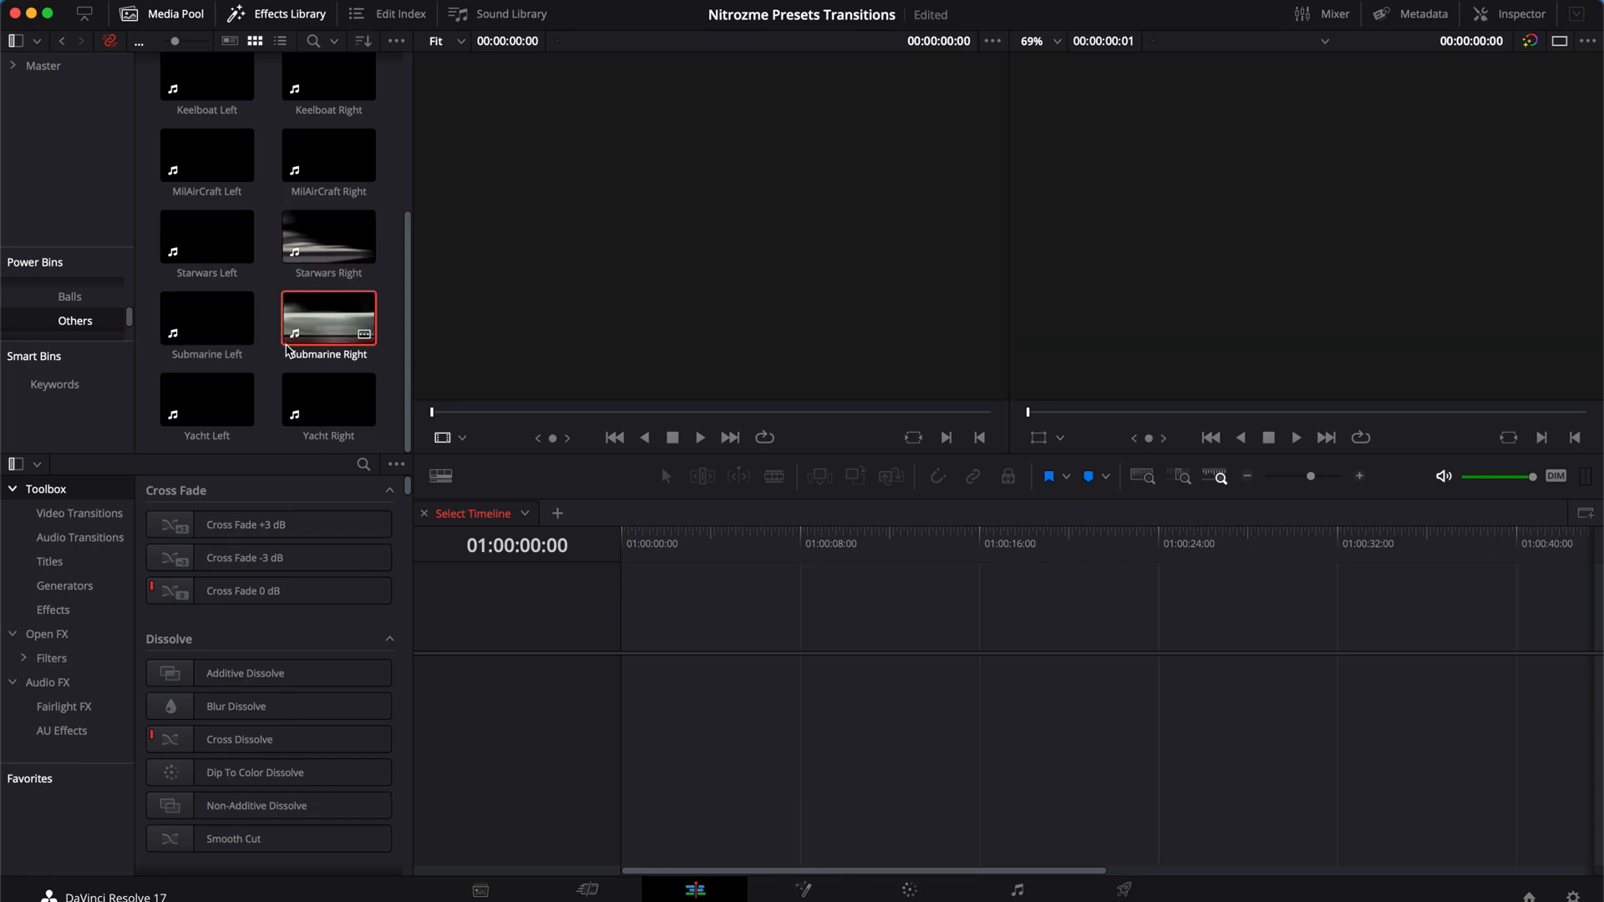
{"action": "scroll", "coordinate": [299, 251], "scroll_direction": "up", "scroll_amount": 4}
{"action": "left_click", "coordinate": [307, 235]}
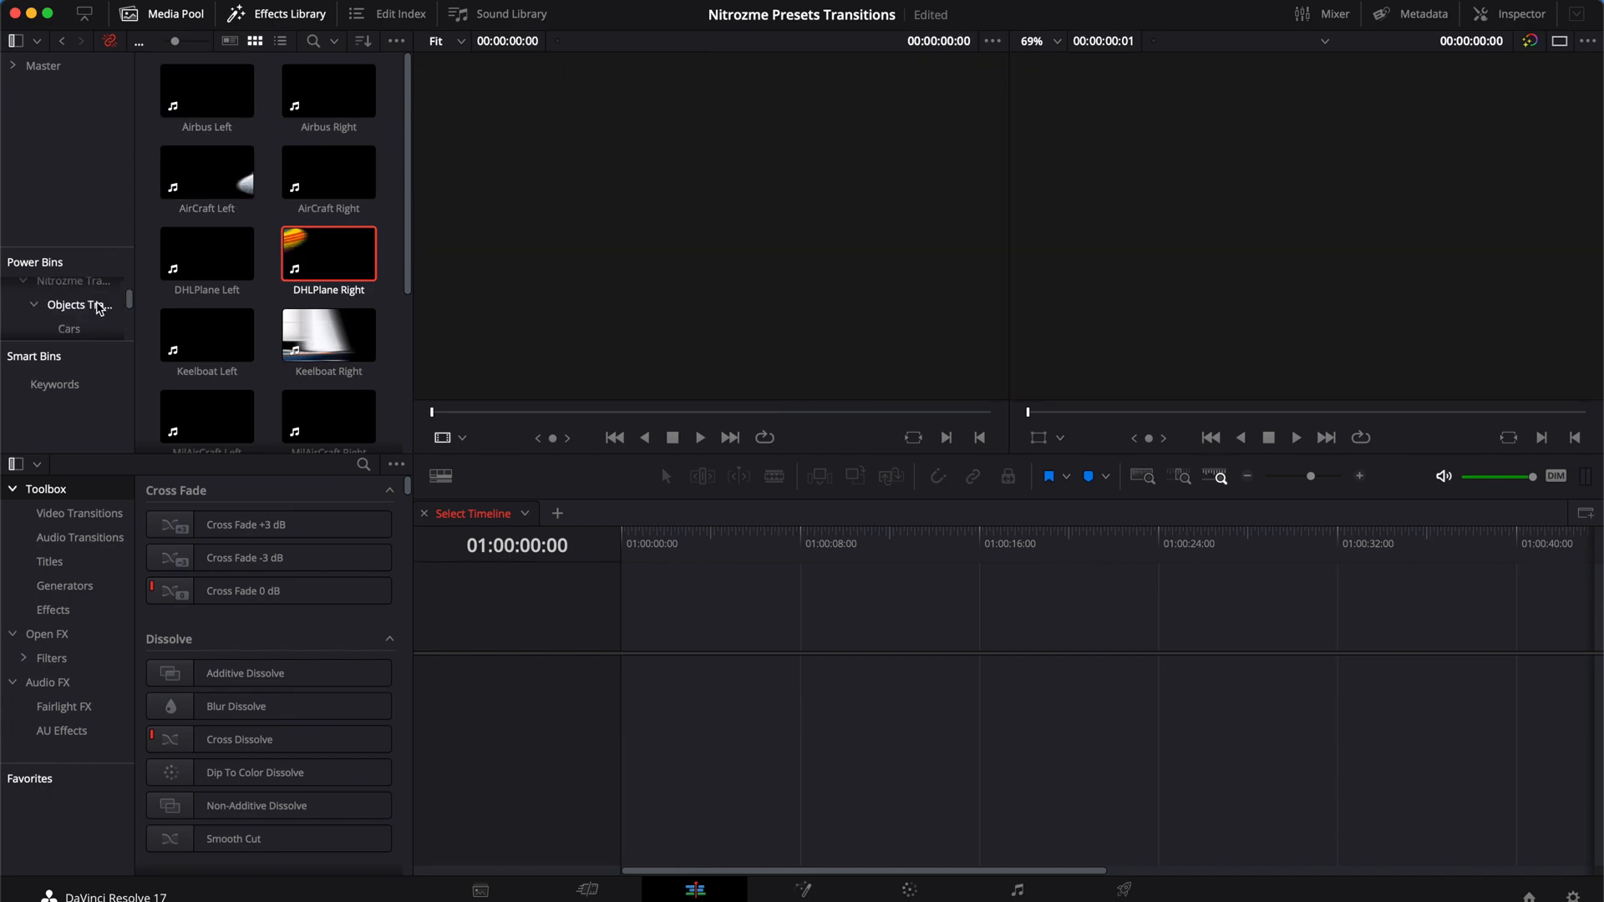
- Preview the glitch clips, including VHS_05, VHS_07 and VHS_11, in the VHS bin of Glitch Transitions
{"action": "left_click", "coordinate": [80, 306]}
{"action": "scroll", "coordinate": [92, 307], "scroll_direction": "up", "scroll_amount": 1}
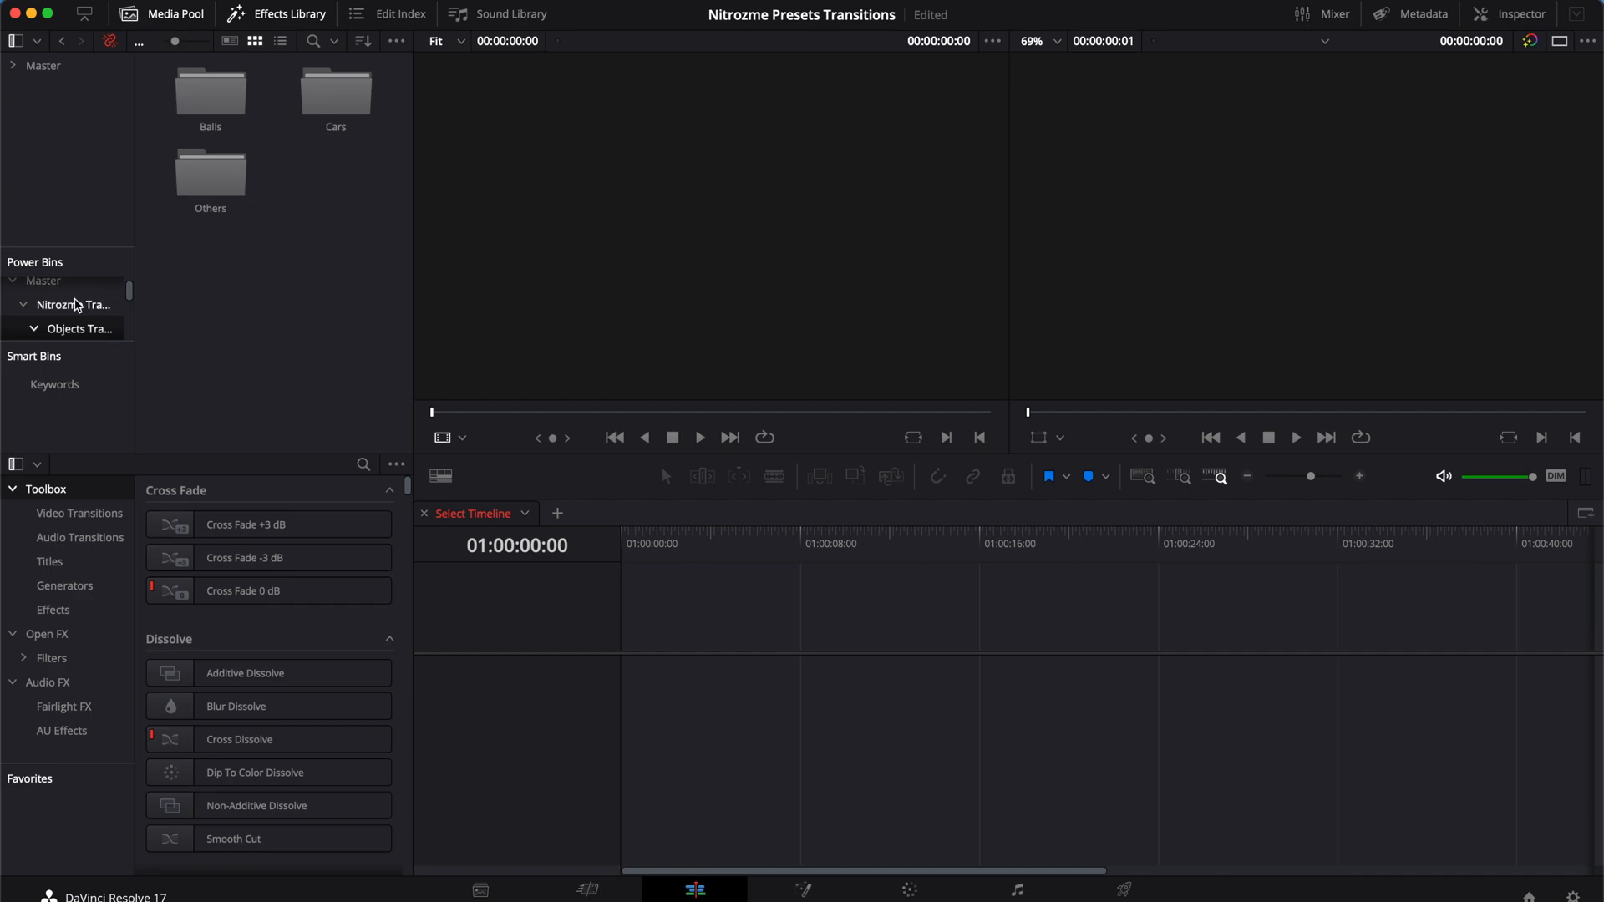
{"action": "double_click", "coordinate": [207, 107]}
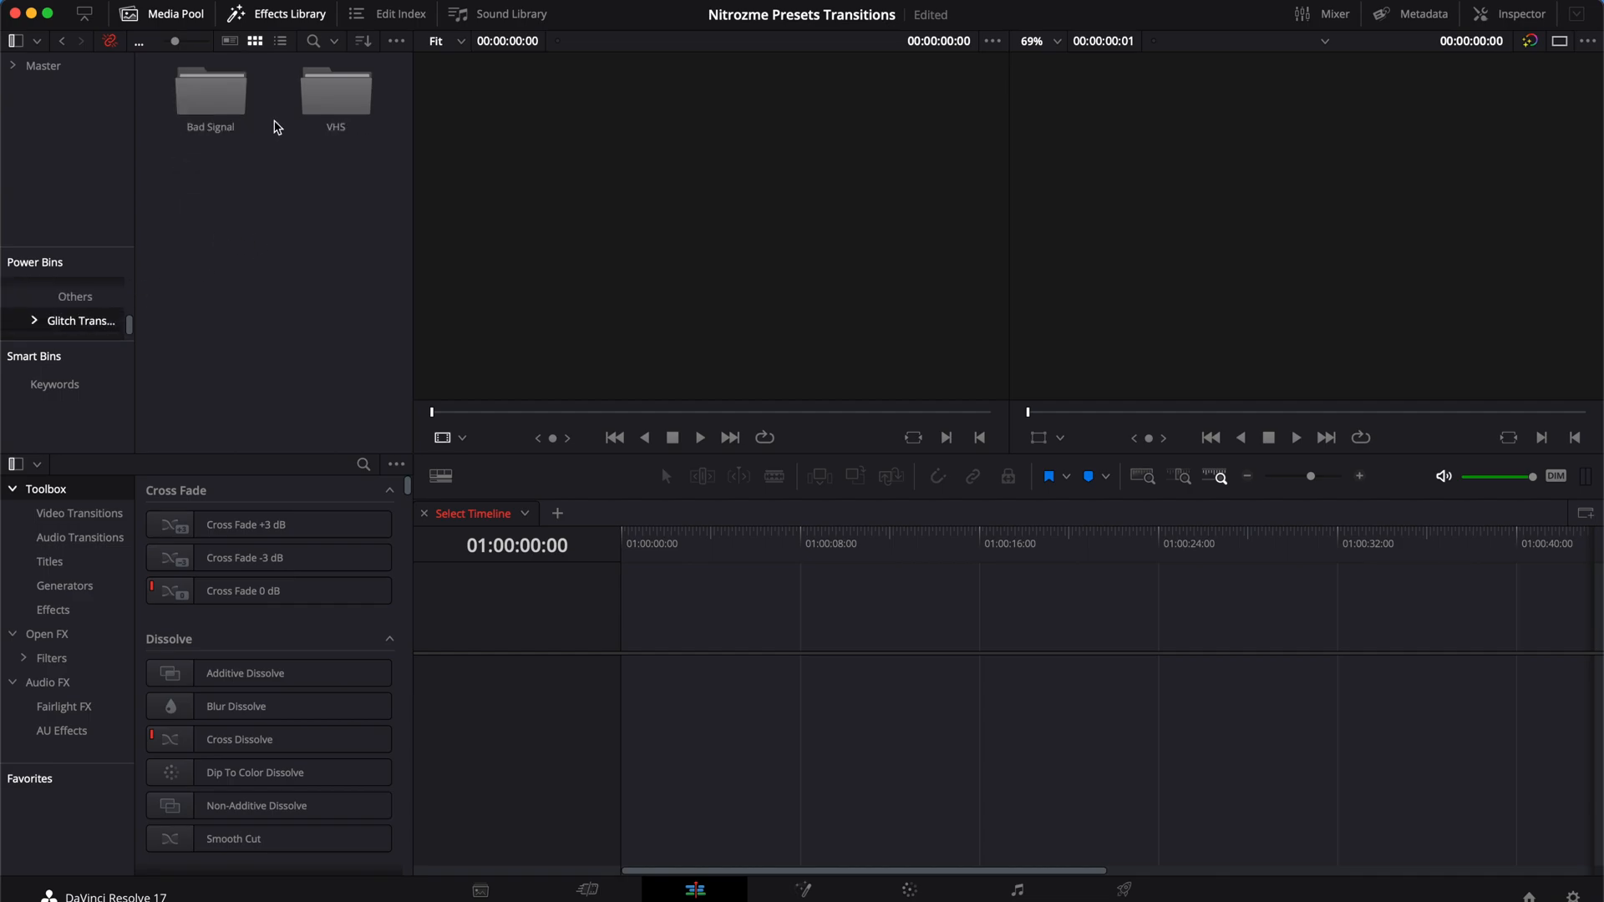
{"action": "double_click", "coordinate": [336, 93]}
{"action": "left_click", "coordinate": [328, 180]}
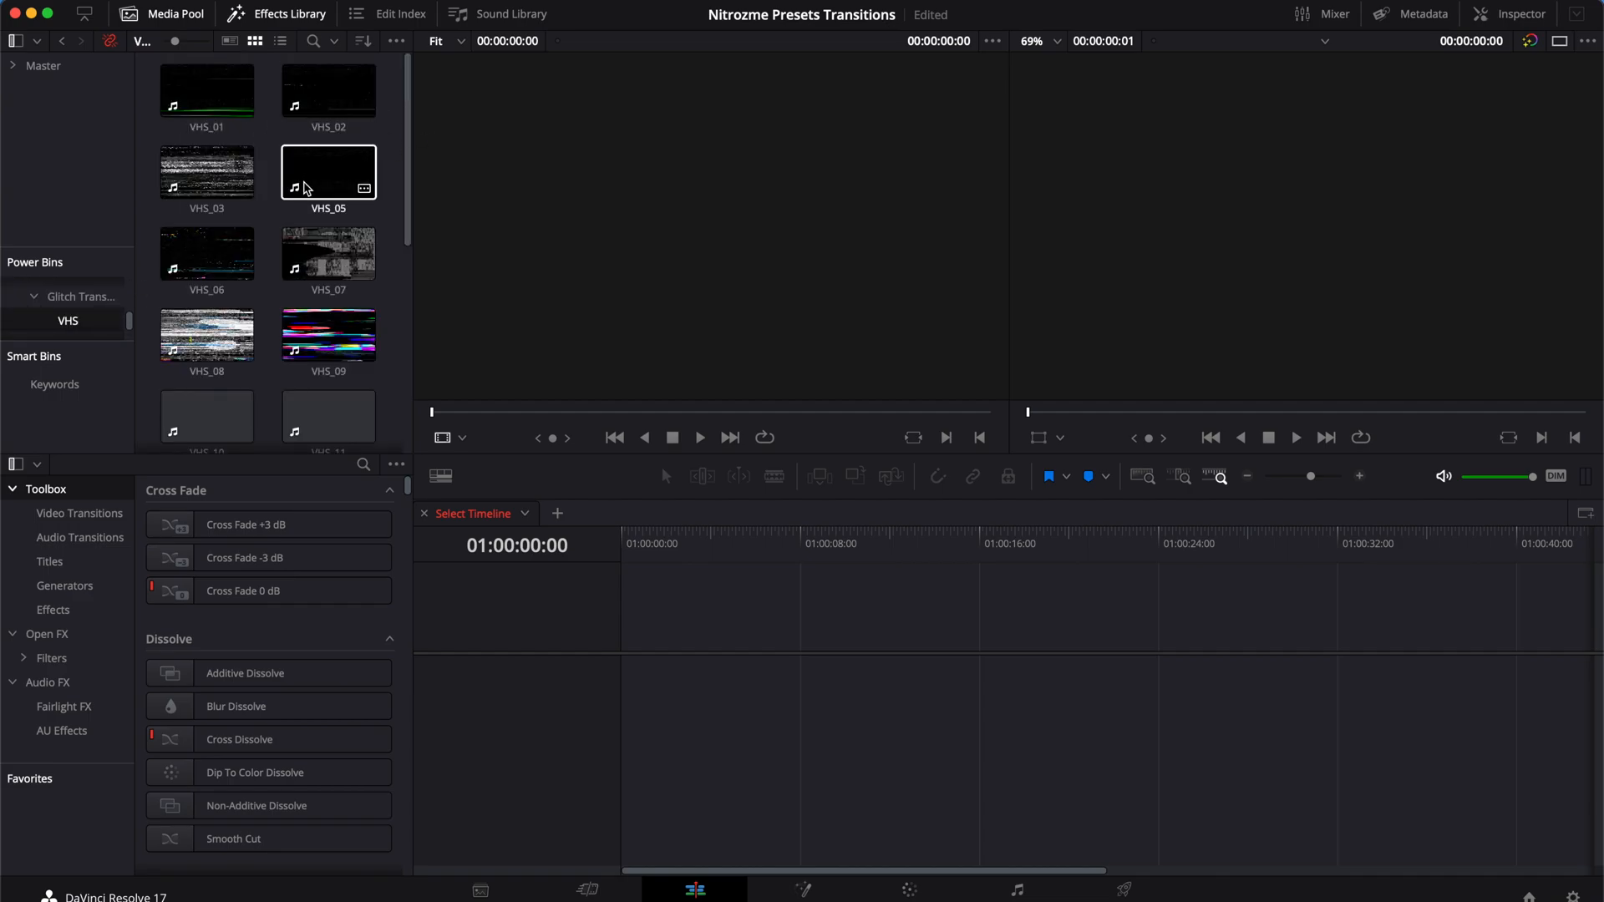
{"action": "left_click", "coordinate": [319, 268]}
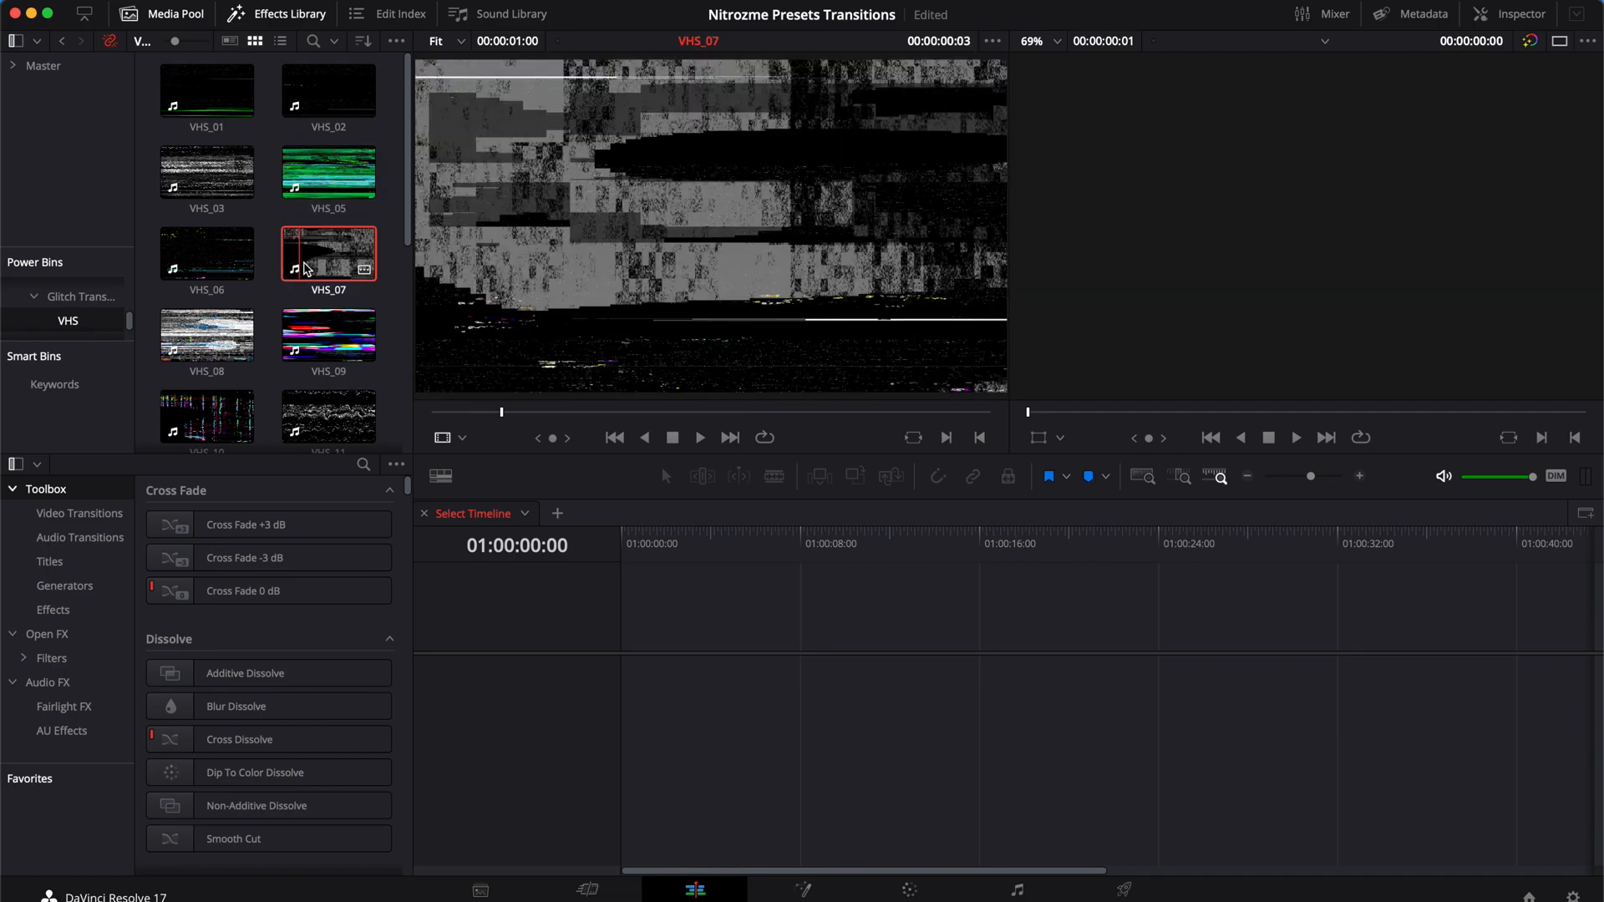
{"action": "scroll", "coordinate": [317, 334], "scroll_direction": "down", "scroll_amount": 2}
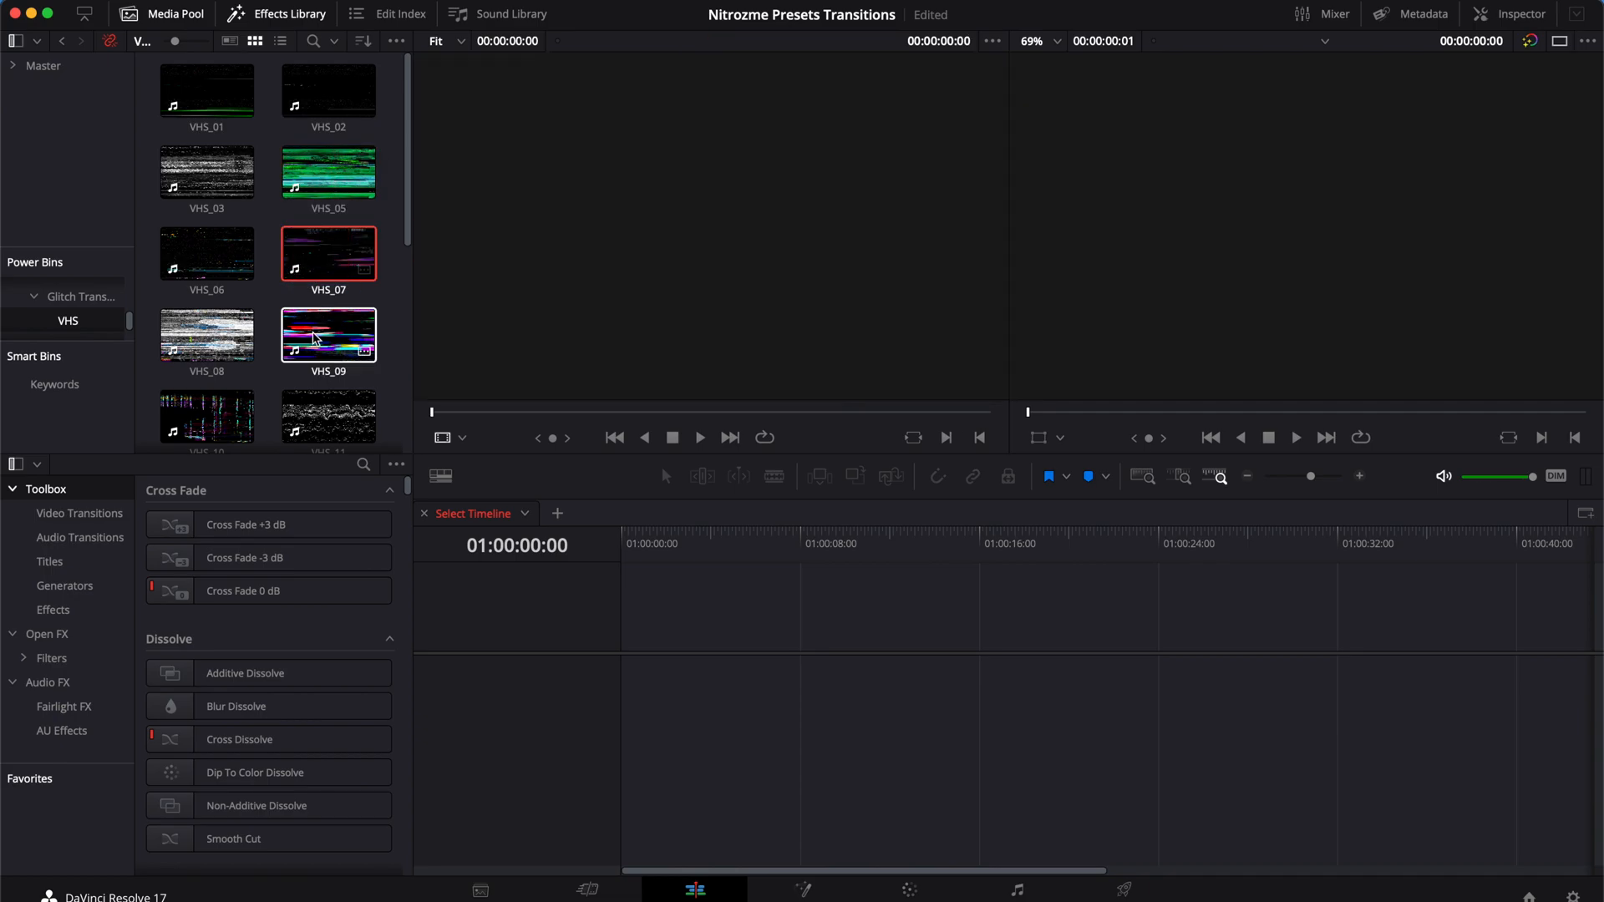
{"action": "scroll", "coordinate": [315, 343], "scroll_direction": "down", "scroll_amount": 1}
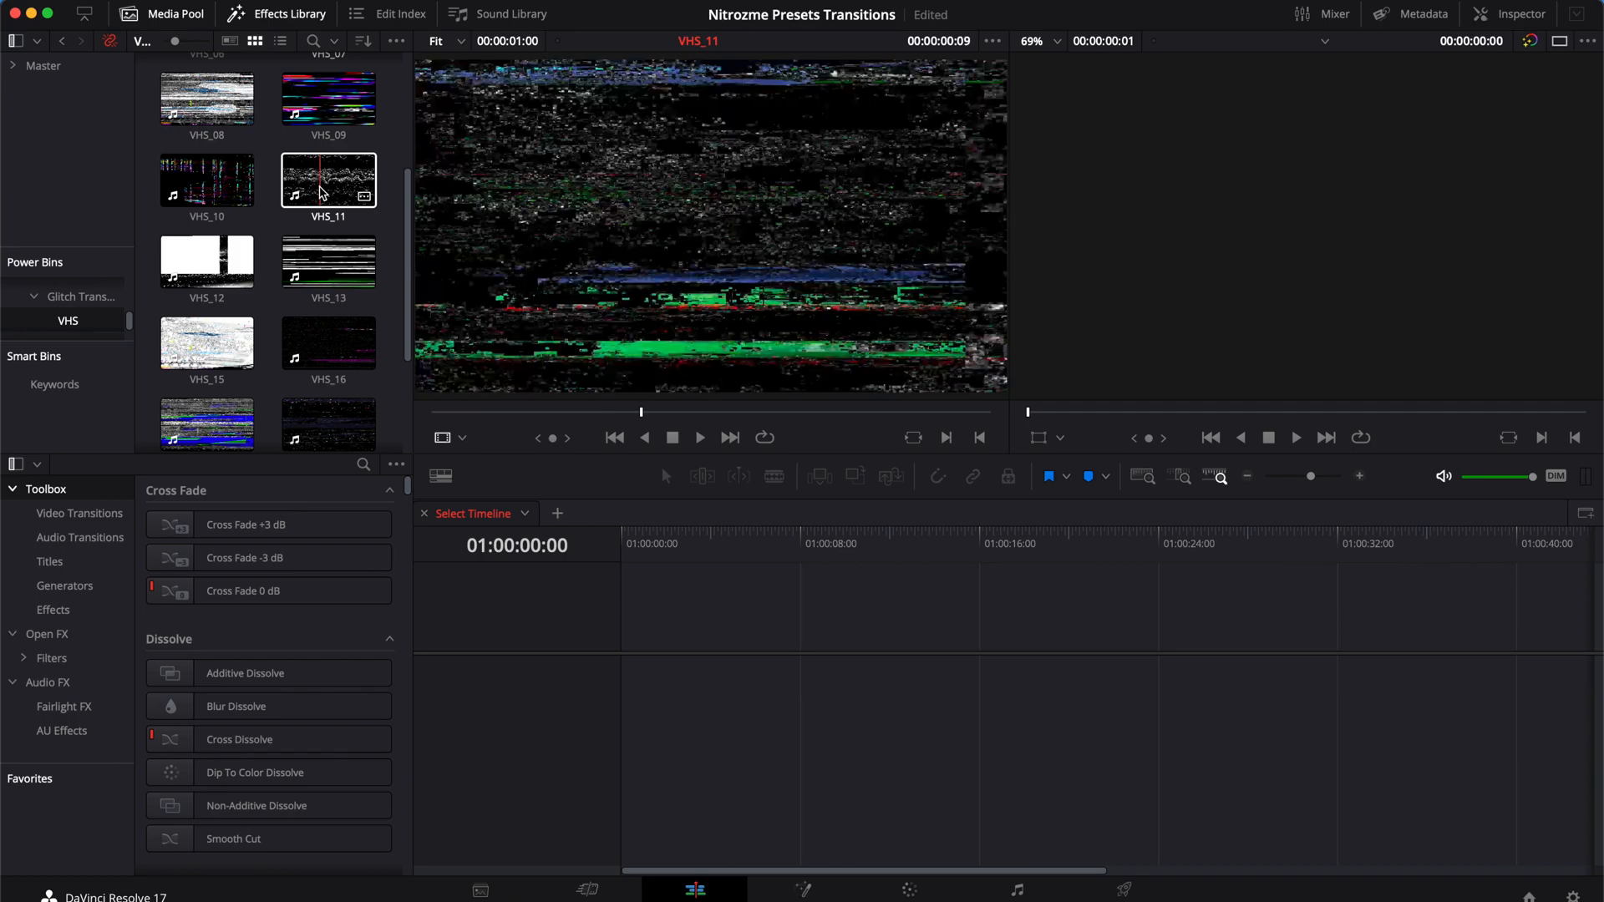
{"action": "scroll", "coordinate": [269, 321], "scroll_direction": "down", "scroll_amount": 3}
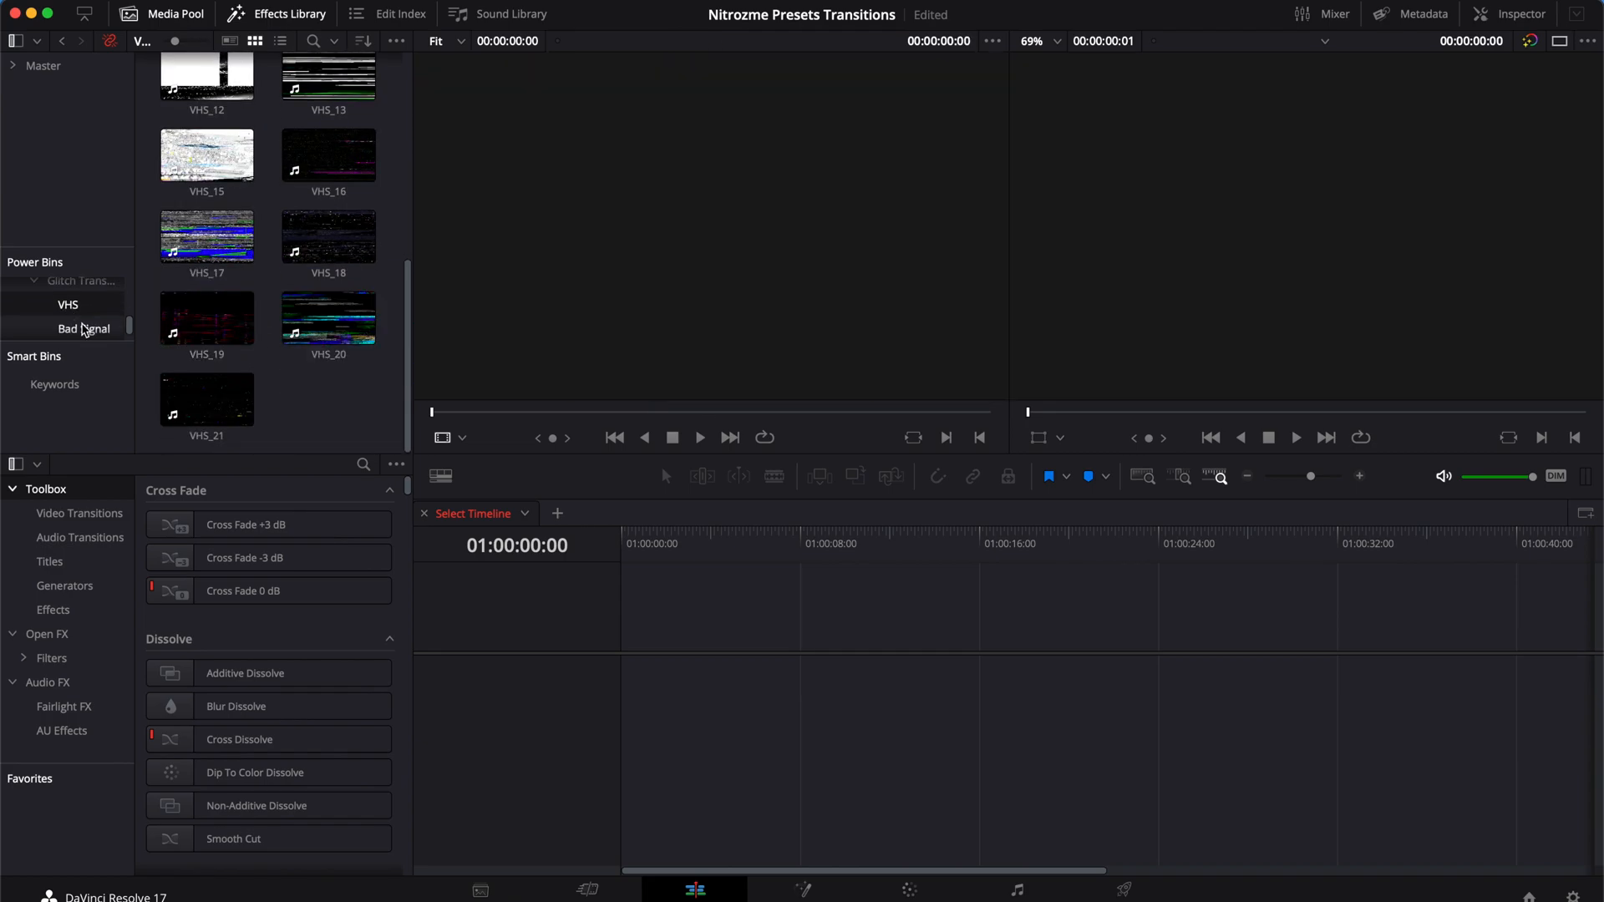
- Preview the light leak clips, including Colours 06 and Colours 04, in the Colours bin of Light Leaks Transitions
{"action": "scroll", "coordinate": [92, 330], "scroll_direction": "up", "scroll_amount": 1}
{"action": "left_click", "coordinate": [45, 290]}
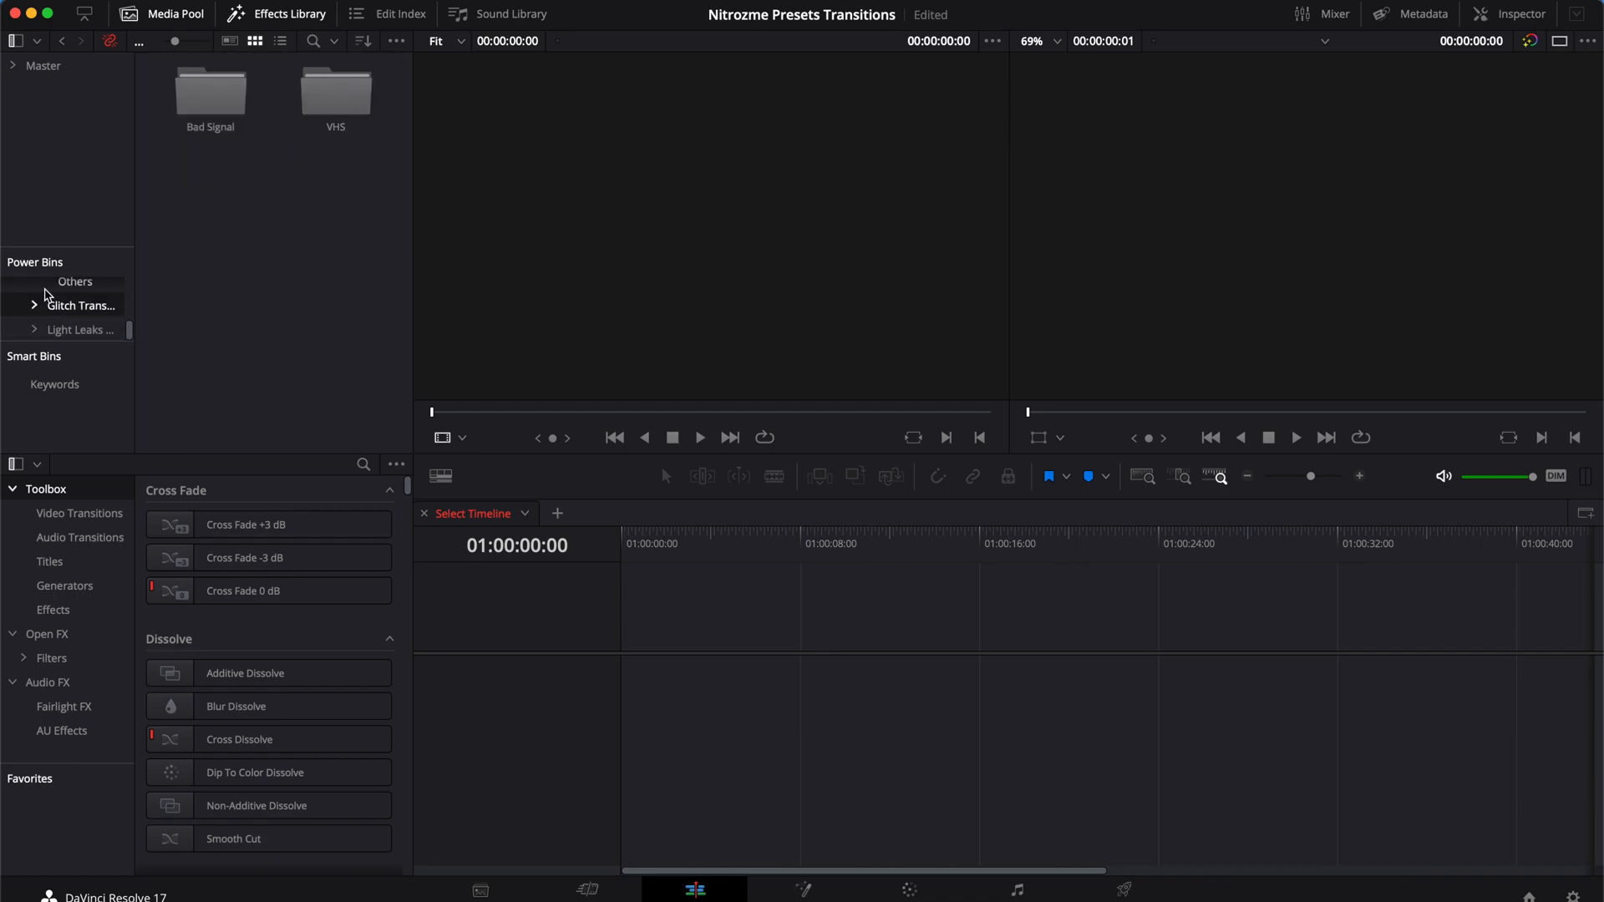
{"action": "left_click", "coordinate": [79, 328]}
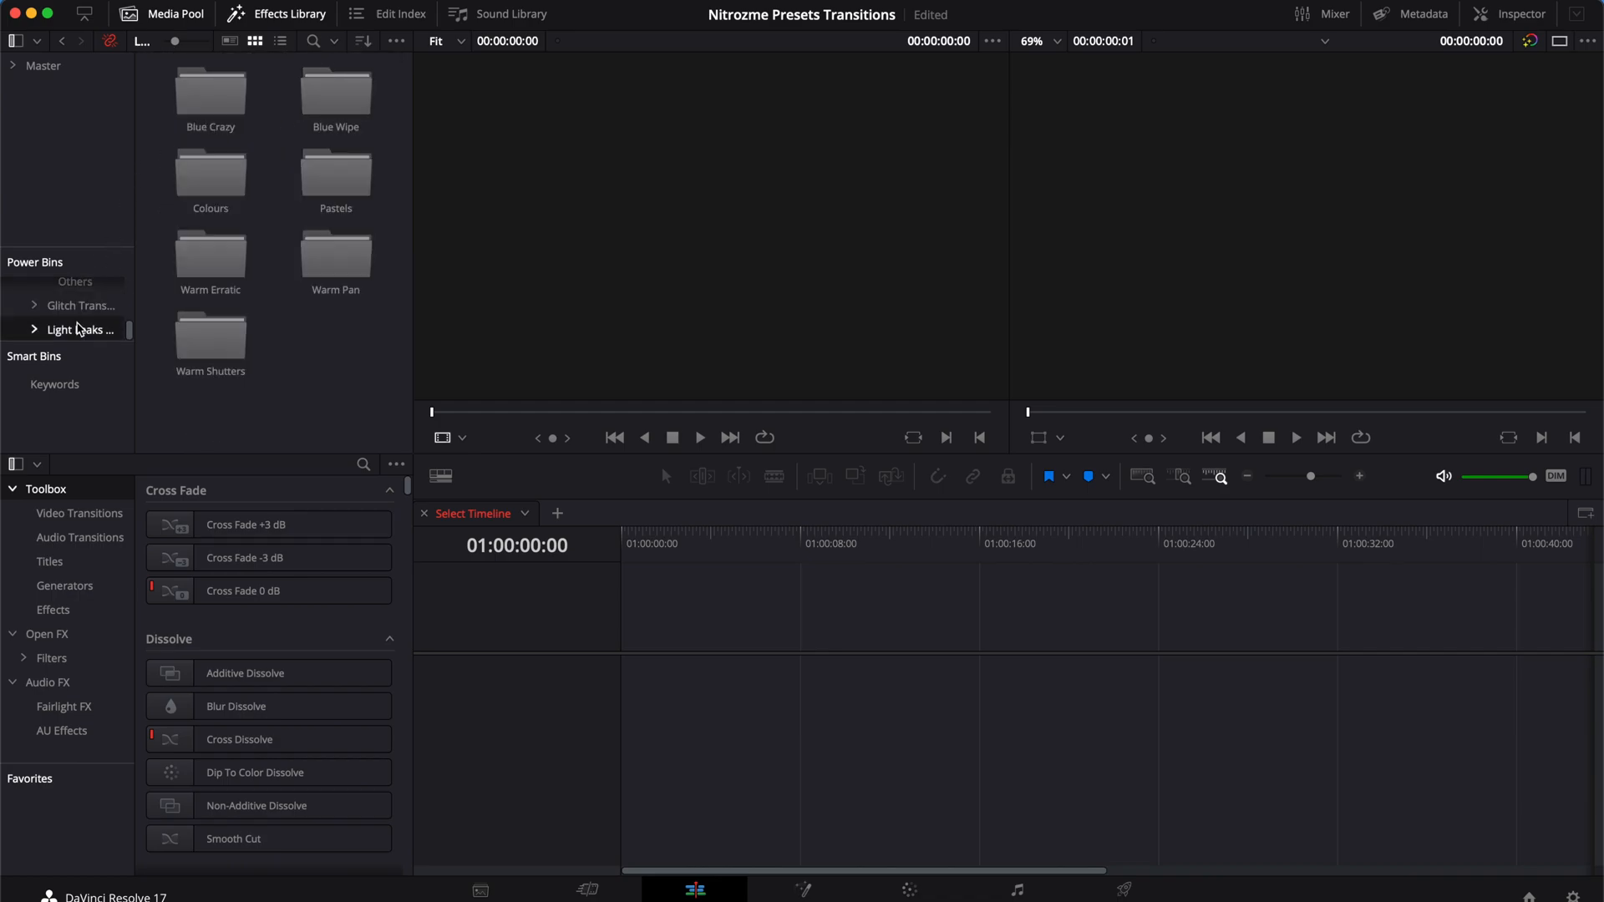
{"action": "double_click", "coordinate": [253, 205]}
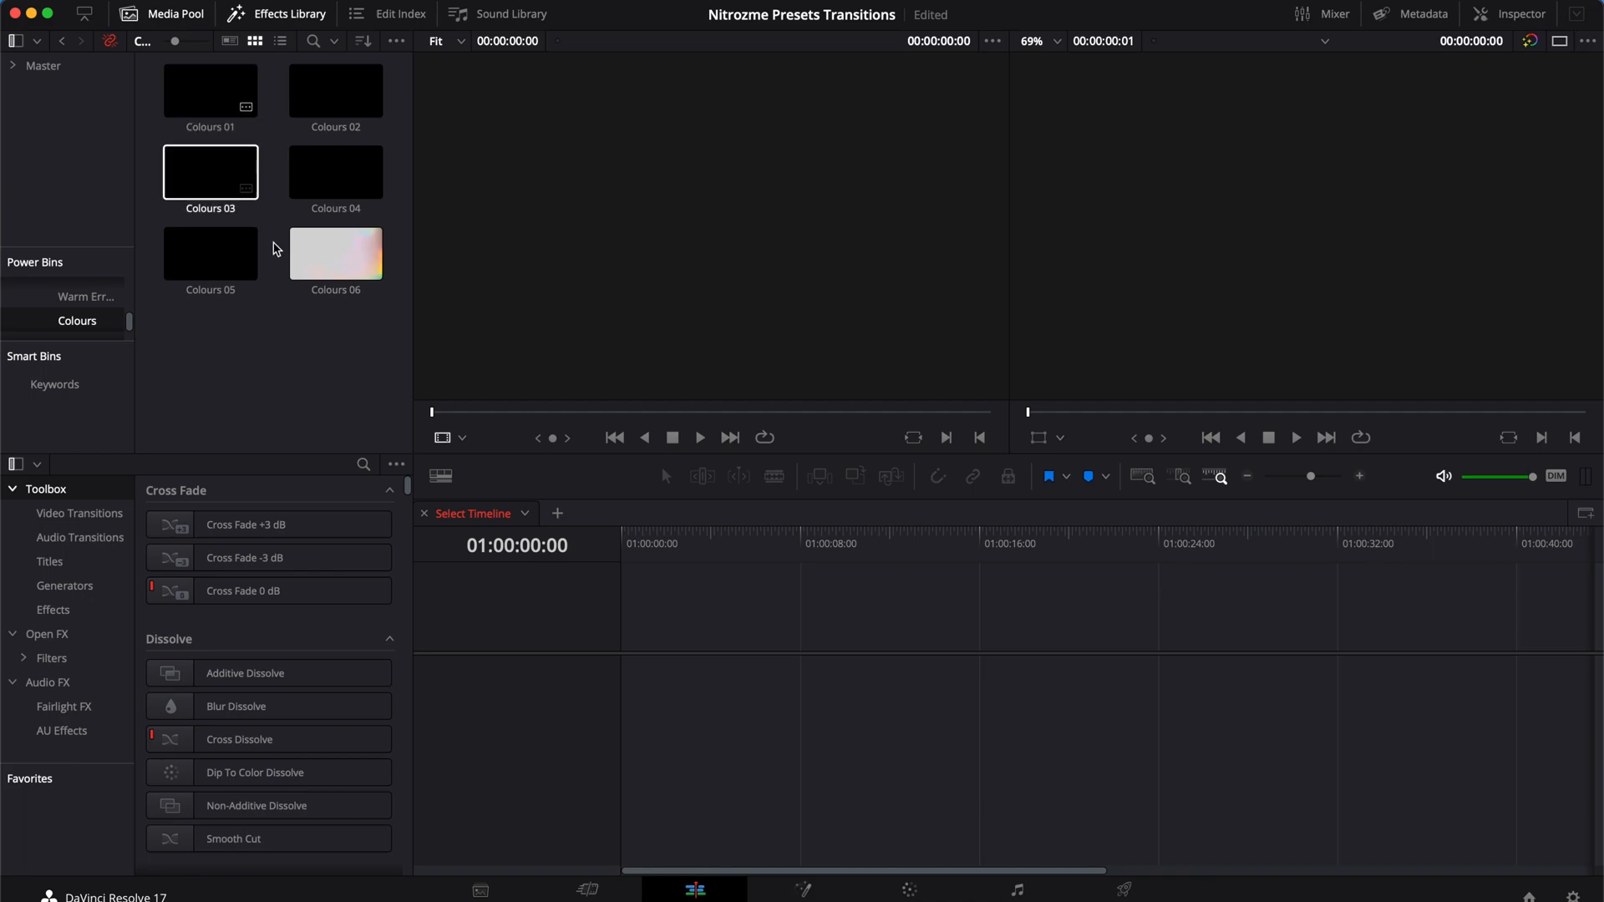
{"action": "left_click", "coordinate": [334, 253]}
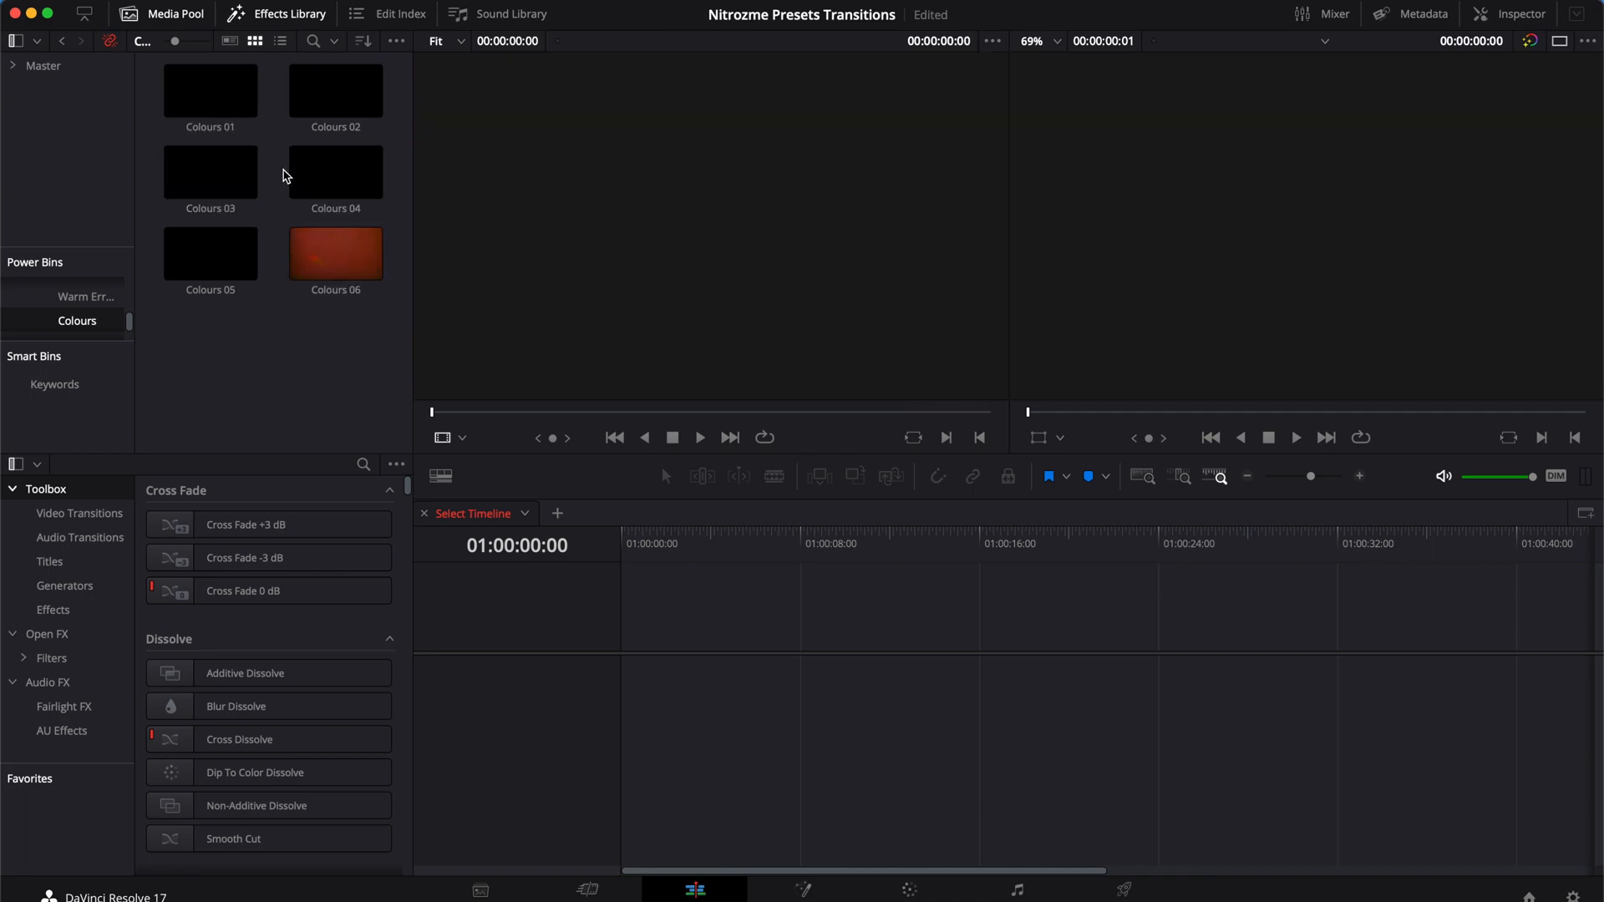
{"action": "left_click", "coordinate": [302, 190]}
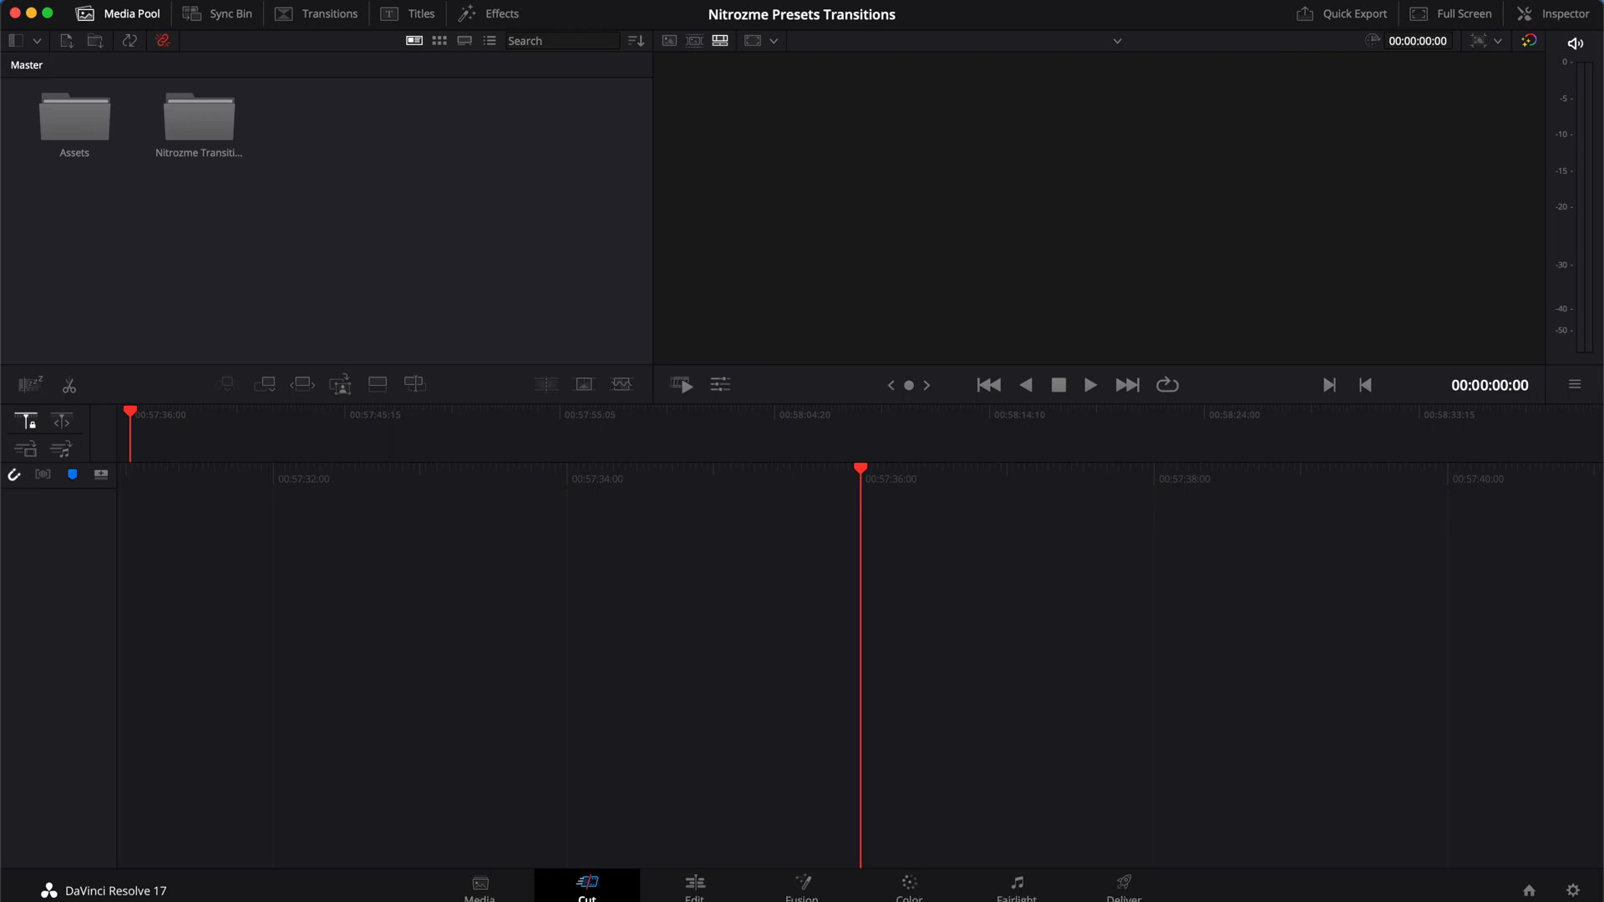
- Create a new empty timeline named Transition in the Master bin, using the project settings
{"action": "left_click", "coordinate": [172, 898]}
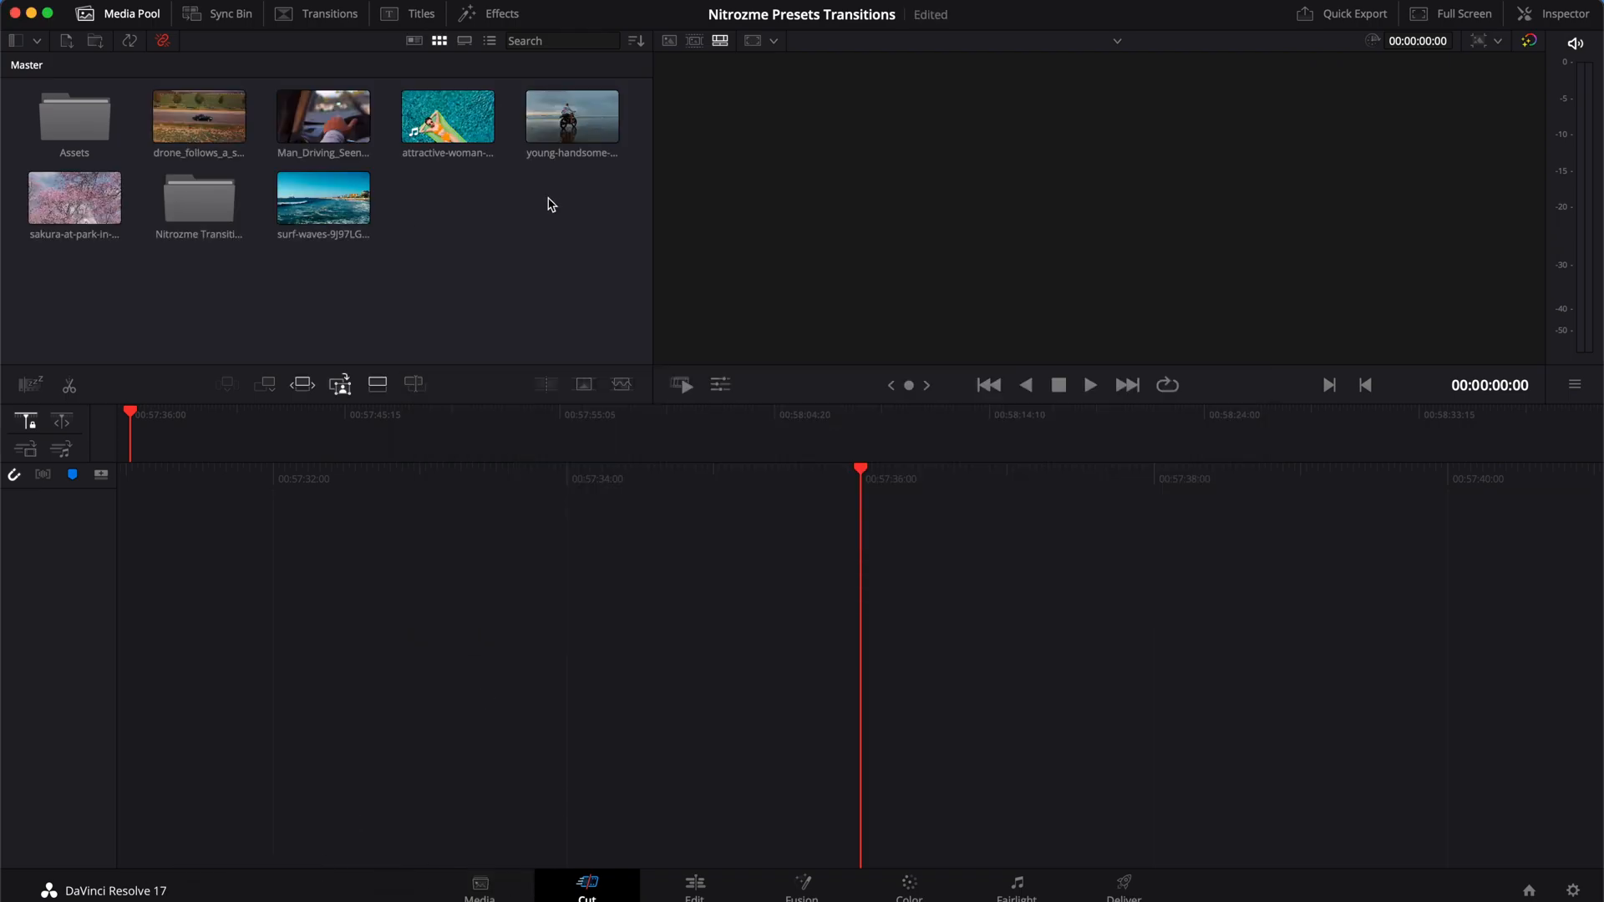
{"action": "right_click", "coordinate": [551, 204]}
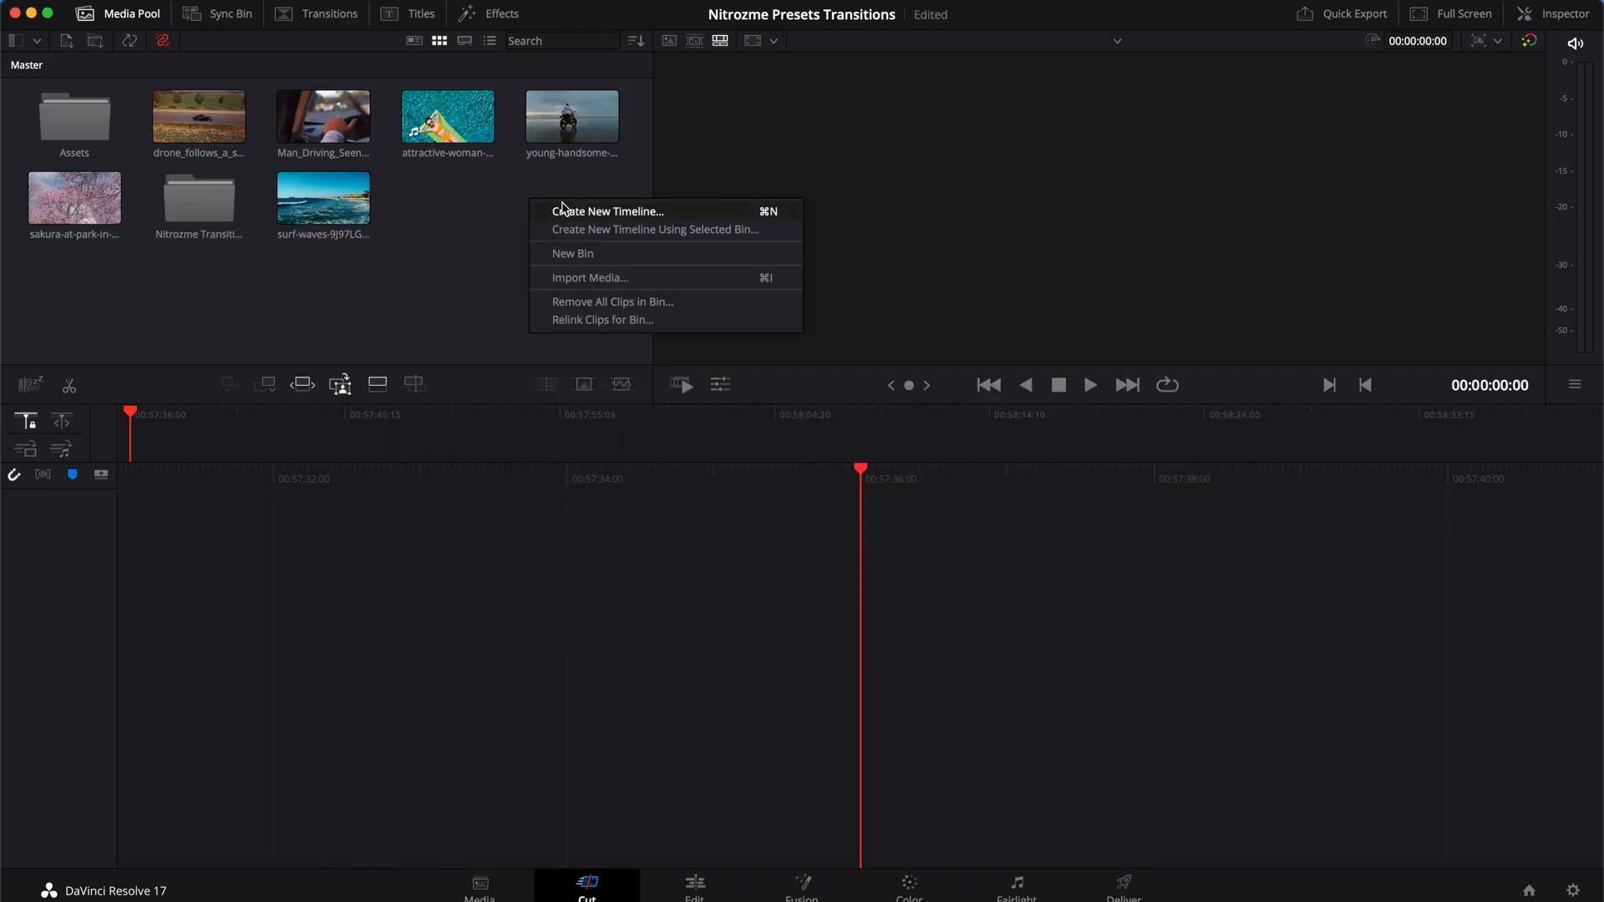
{"action": "left_click", "coordinate": [565, 210]}
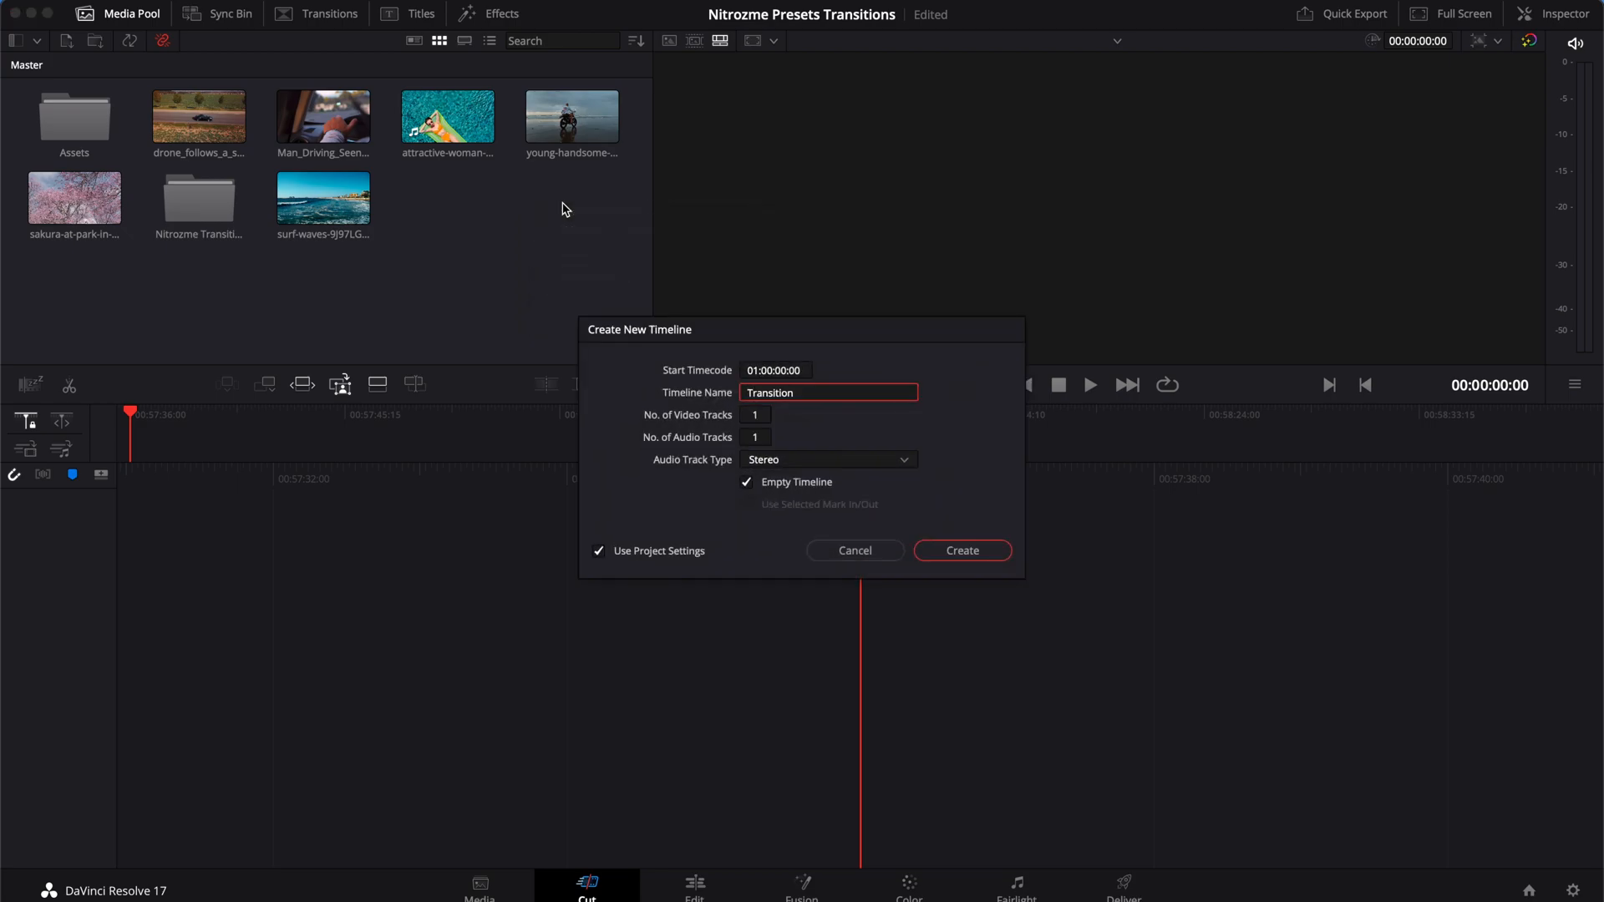
{"action": "key", "text": "Return"}
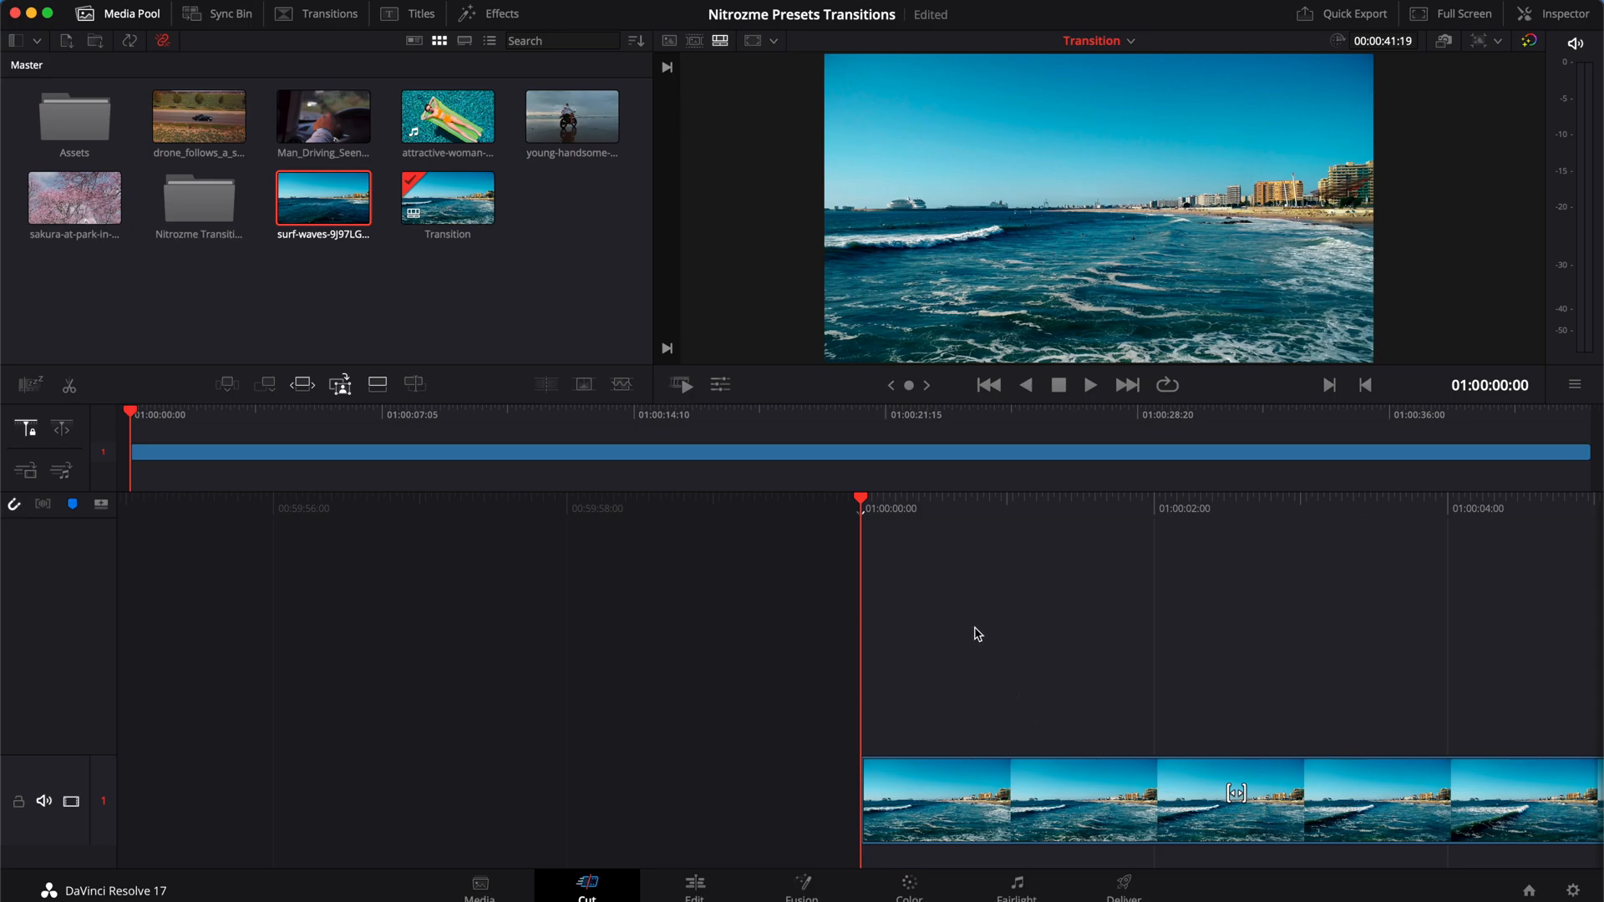
- Append the attractive-woman clip directly after the surf-waves clip and place the playhead on the cut between them
{"action": "scroll", "coordinate": [977, 635], "scroll_direction": "right", "scroll_amount": 20}
{"action": "left_click_drag", "start_coordinate": [448, 117], "coordinate": [1387, 752]}
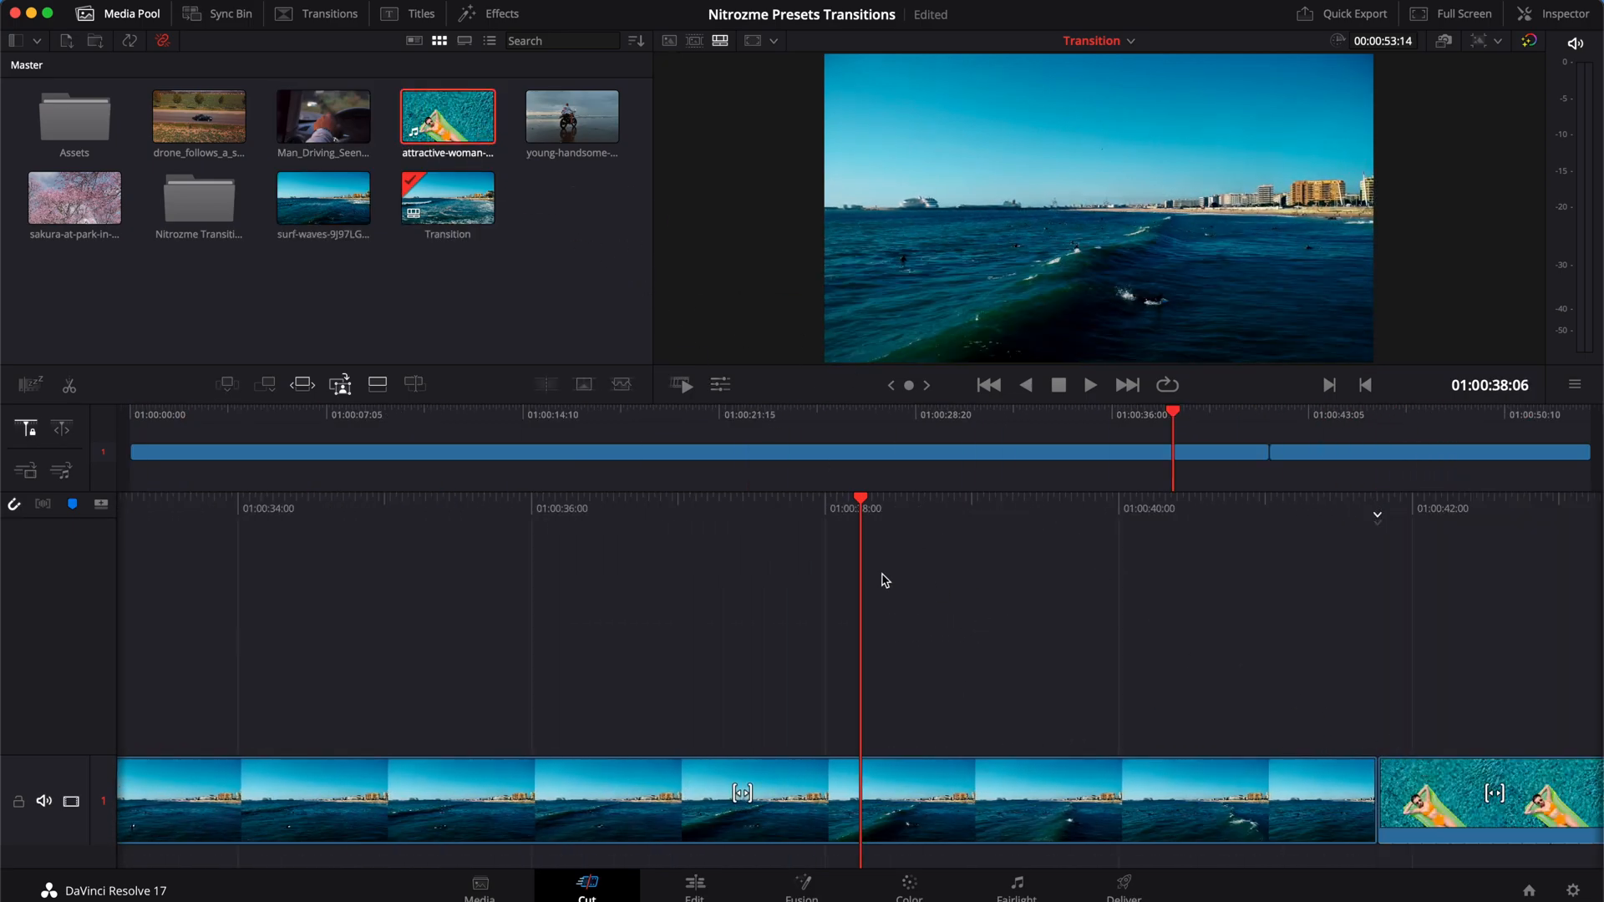
{"action": "scroll", "coordinate": [1159, 583], "scroll_direction": "right", "scroll_amount": 7}
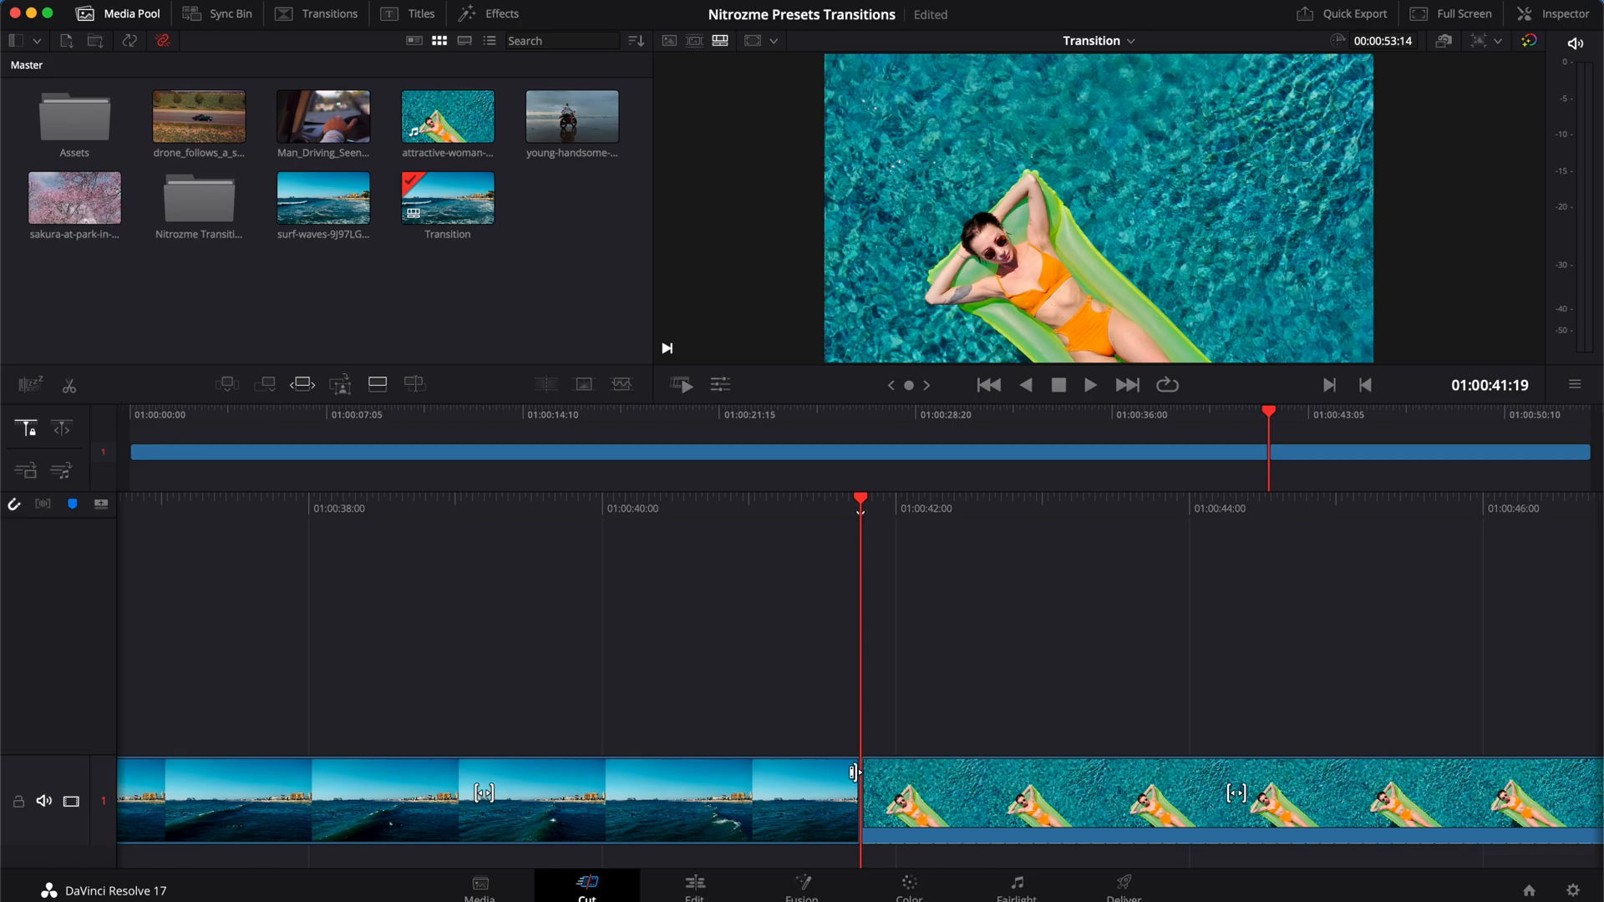
- Switch to the Edit page and open the Cars bin of Objects Transitions in the Nitrozme power bin
{"action": "left_click", "coordinate": [709, 887]}
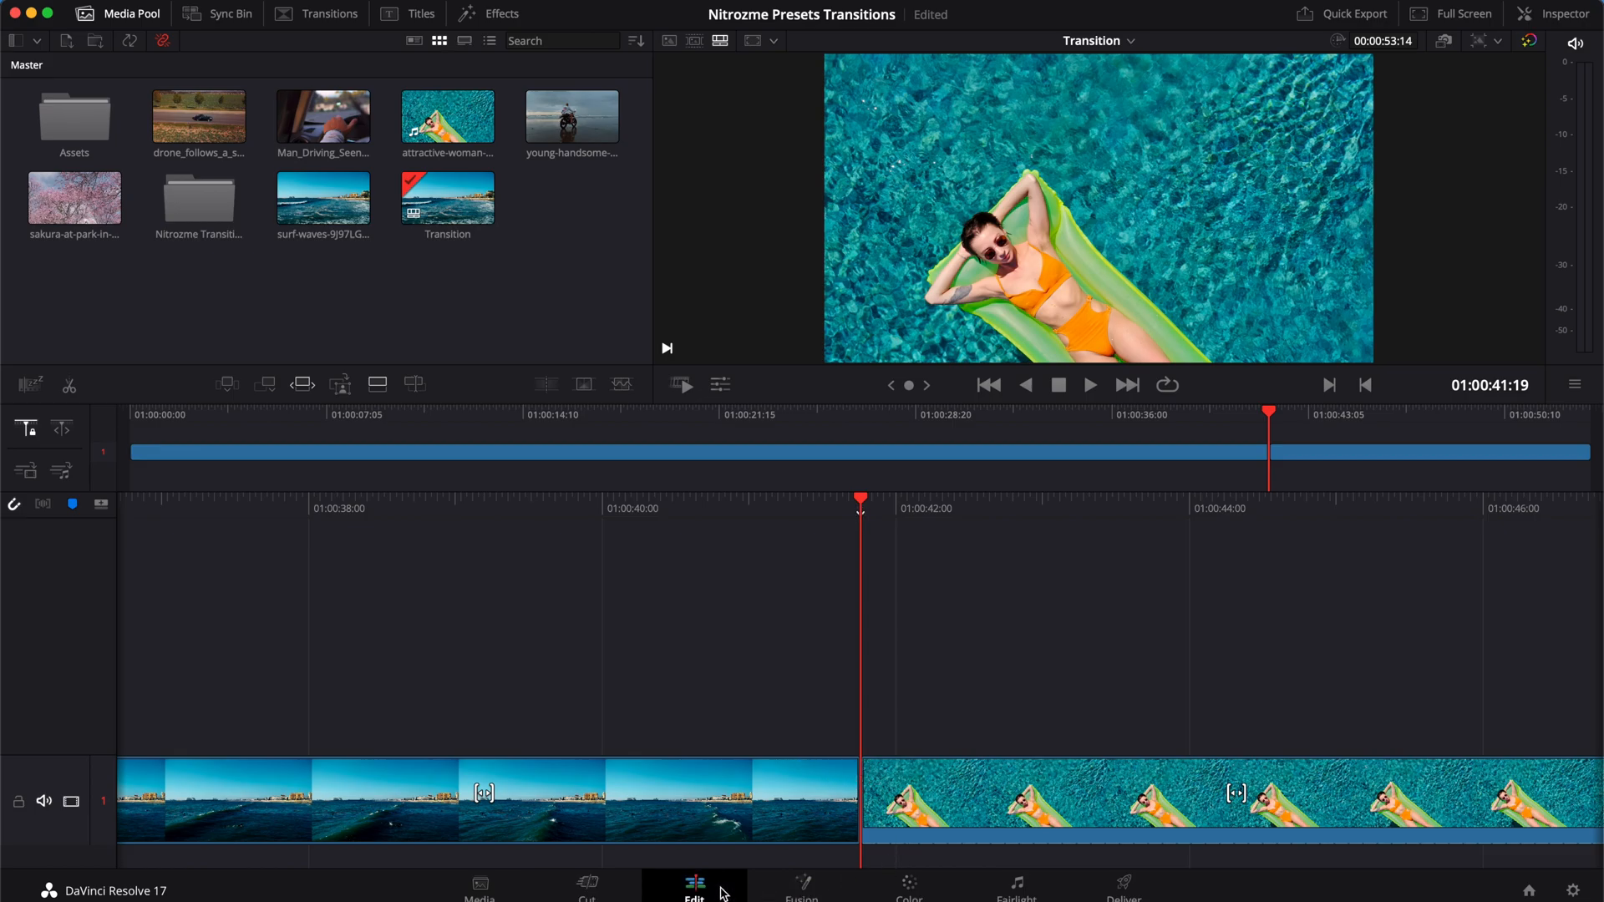
{"action": "left_click", "coordinate": [31, 285]}
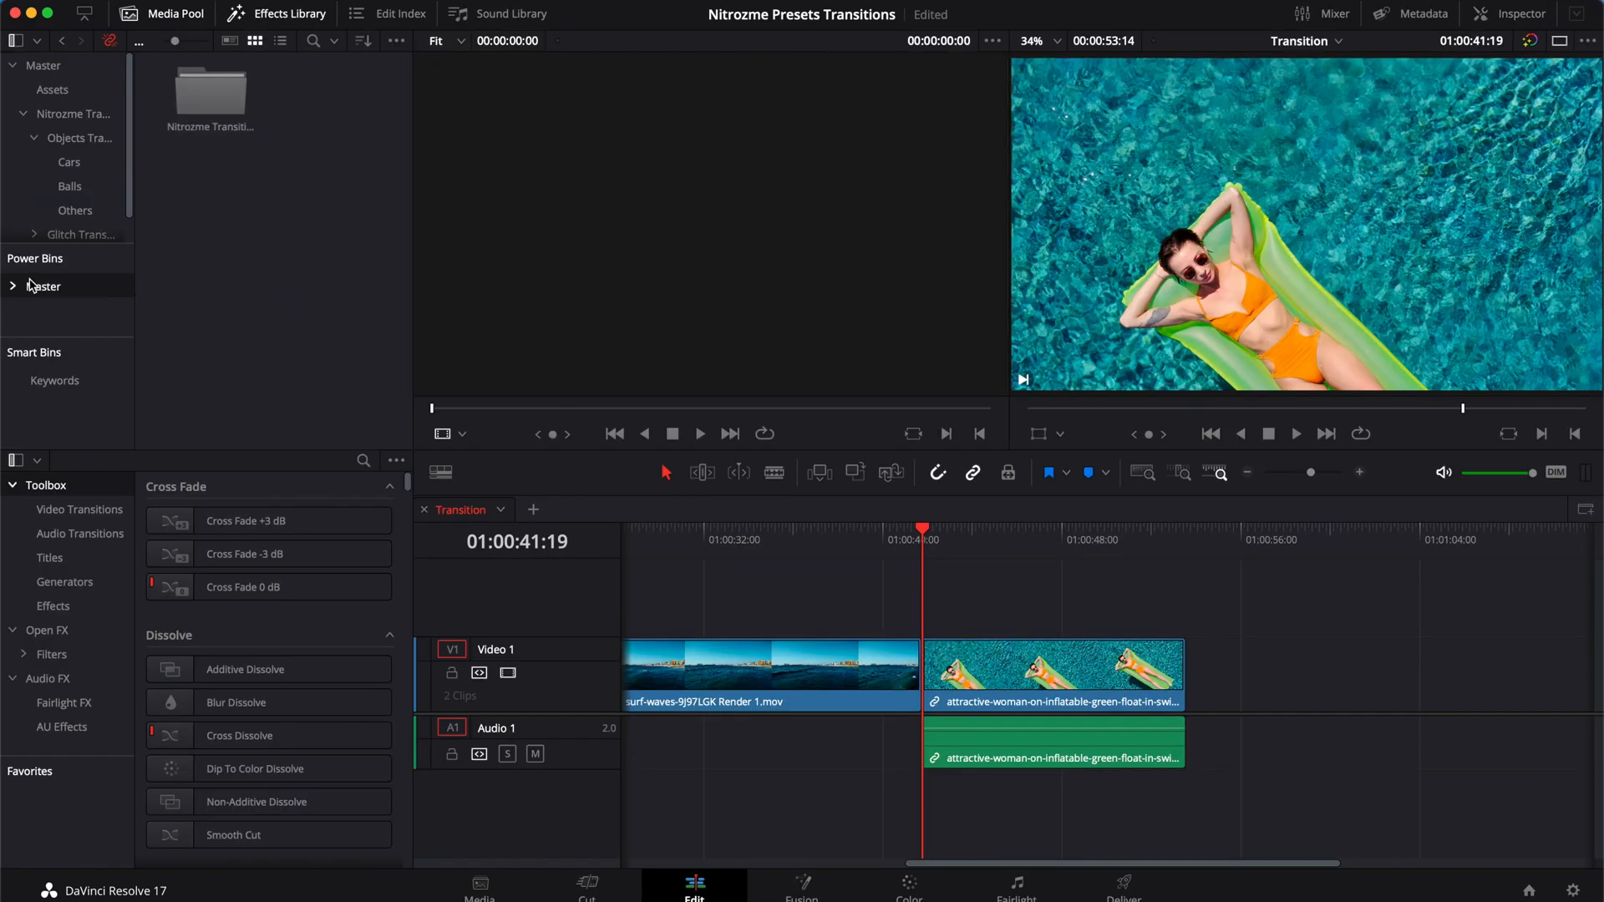
{"action": "double_click", "coordinate": [231, 101]}
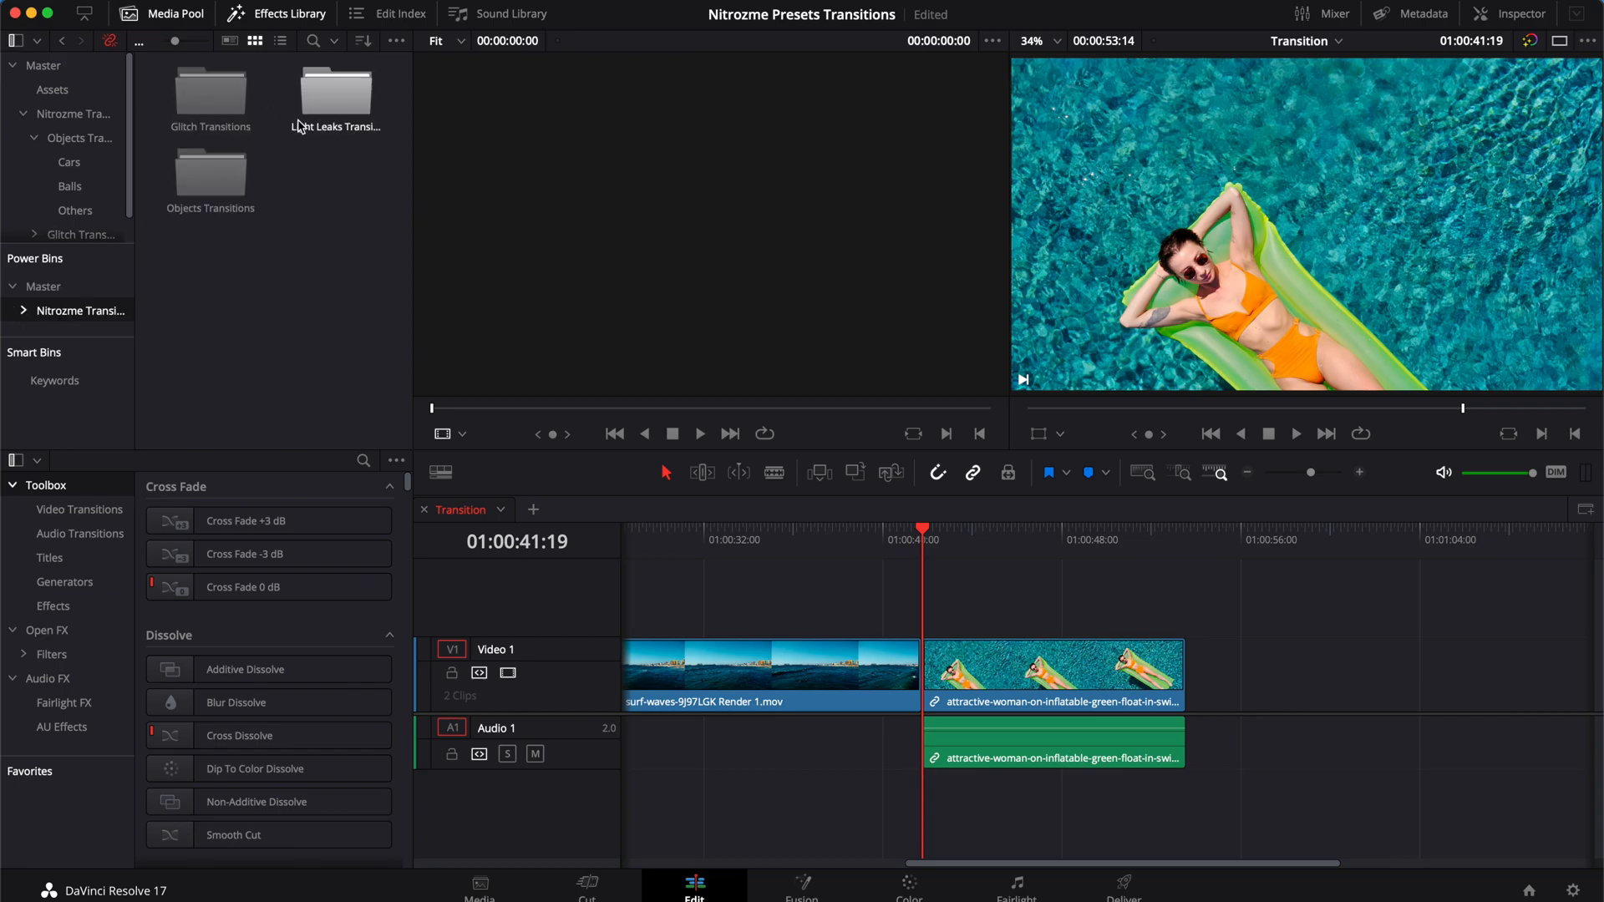
{"action": "double_click", "coordinate": [206, 189]}
{"action": "double_click", "coordinate": [338, 101]}
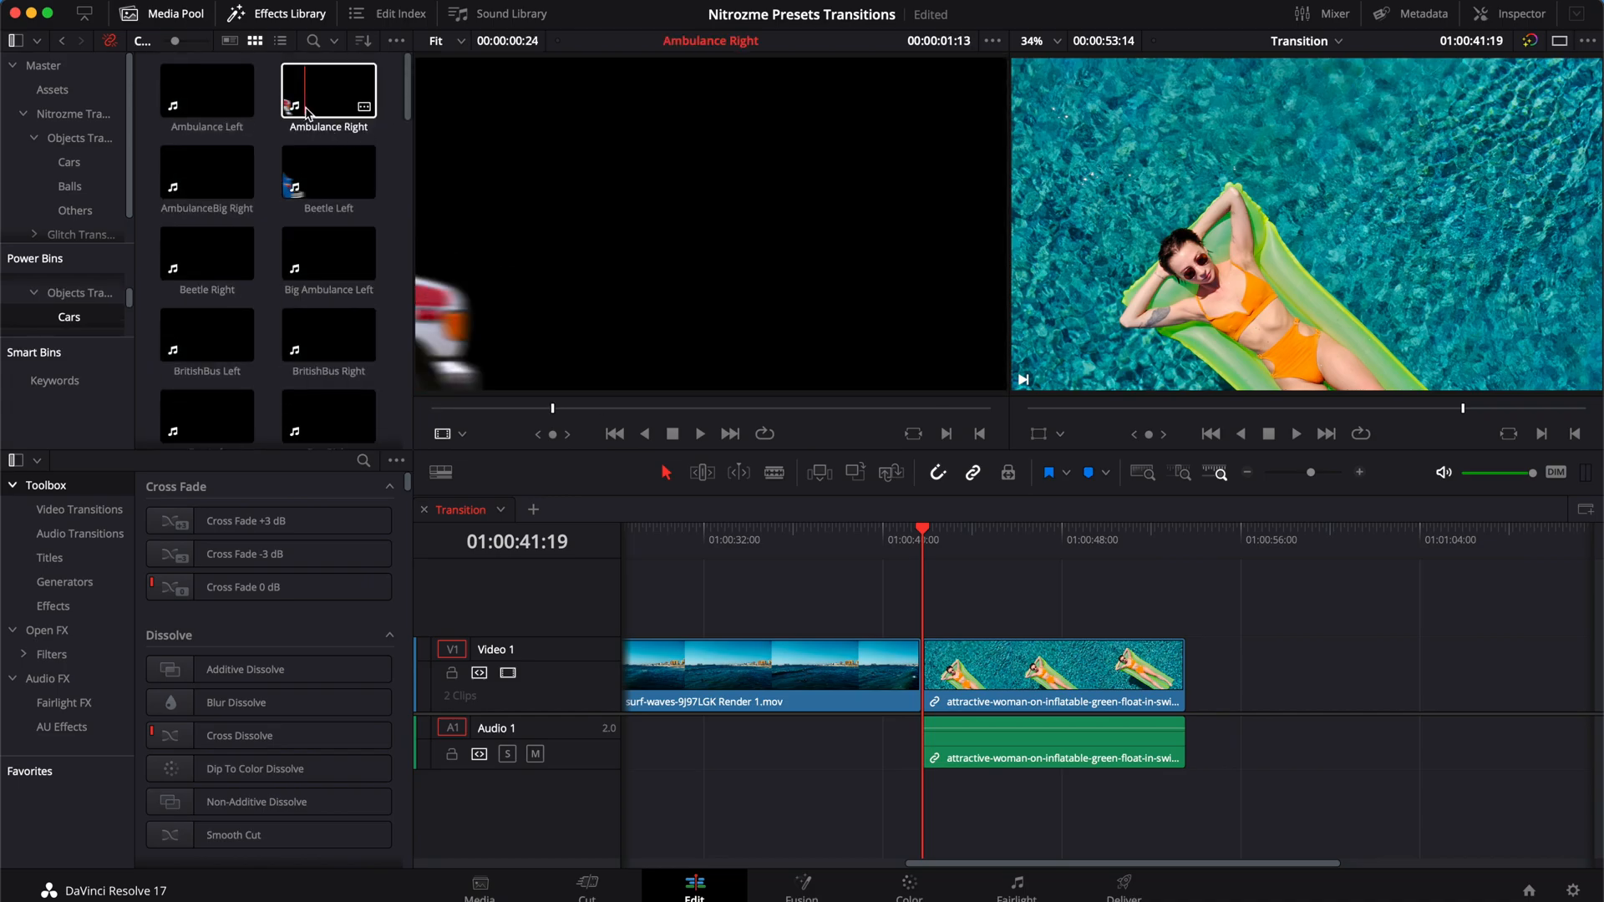
- Preview car transition clips such as Beetle Left and Delorean Right in the Cars bin
{"action": "left_click", "coordinate": [314, 174]}
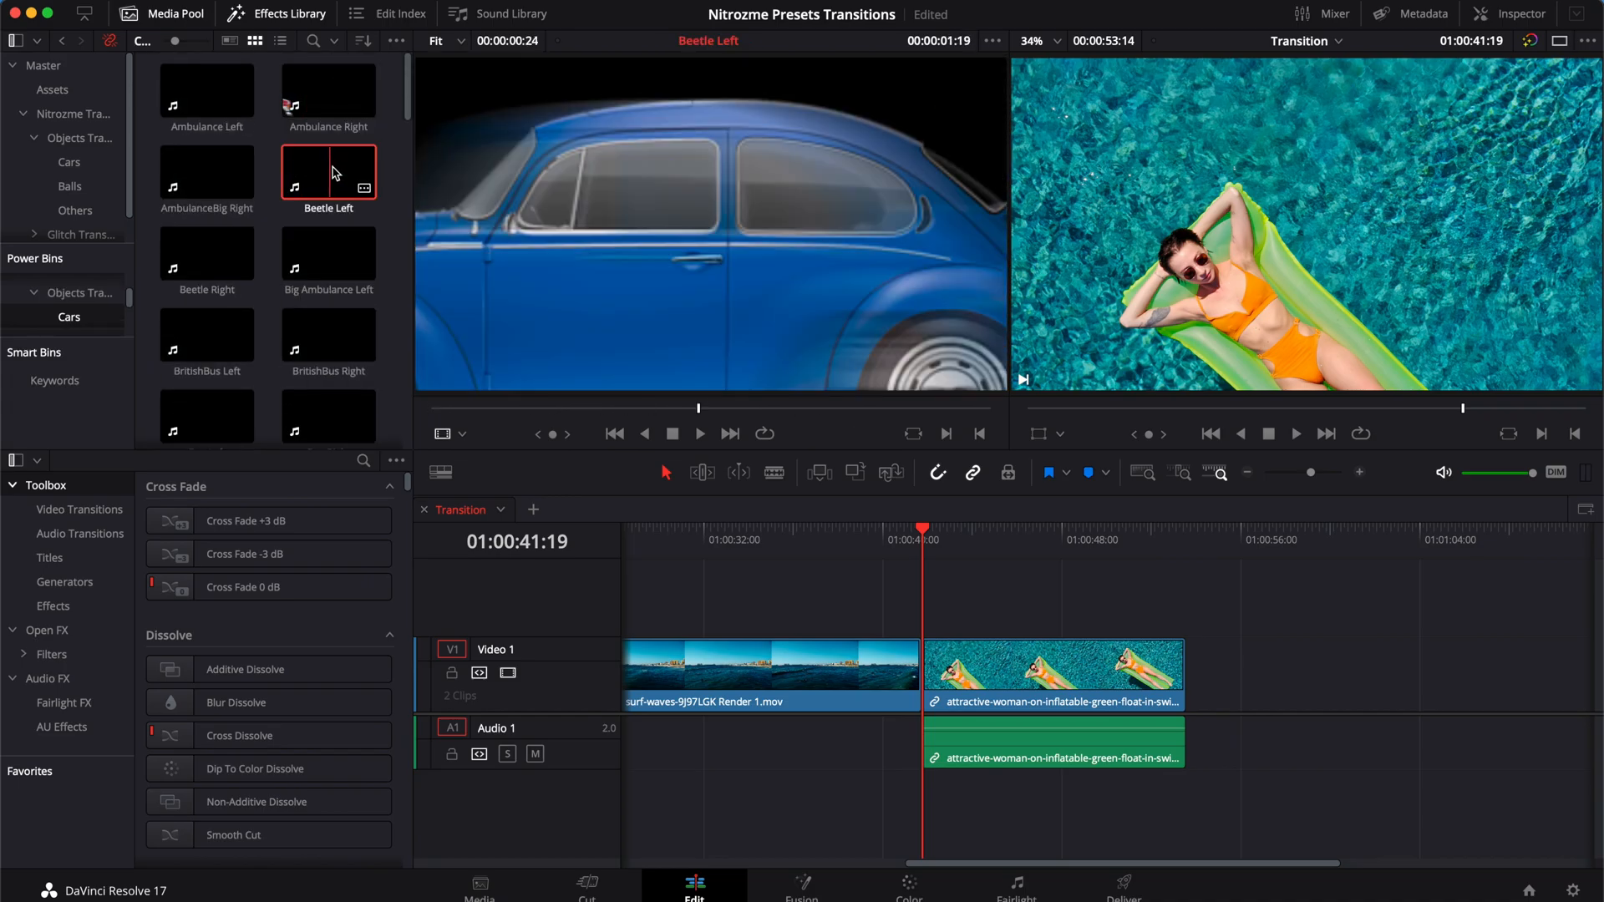
{"action": "left_click", "coordinate": [307, 259]}
{"action": "scroll", "coordinate": [309, 260], "scroll_direction": "down", "scroll_amount": 2}
{"action": "scroll", "coordinate": [309, 262], "scroll_direction": "down", "scroll_amount": 6}
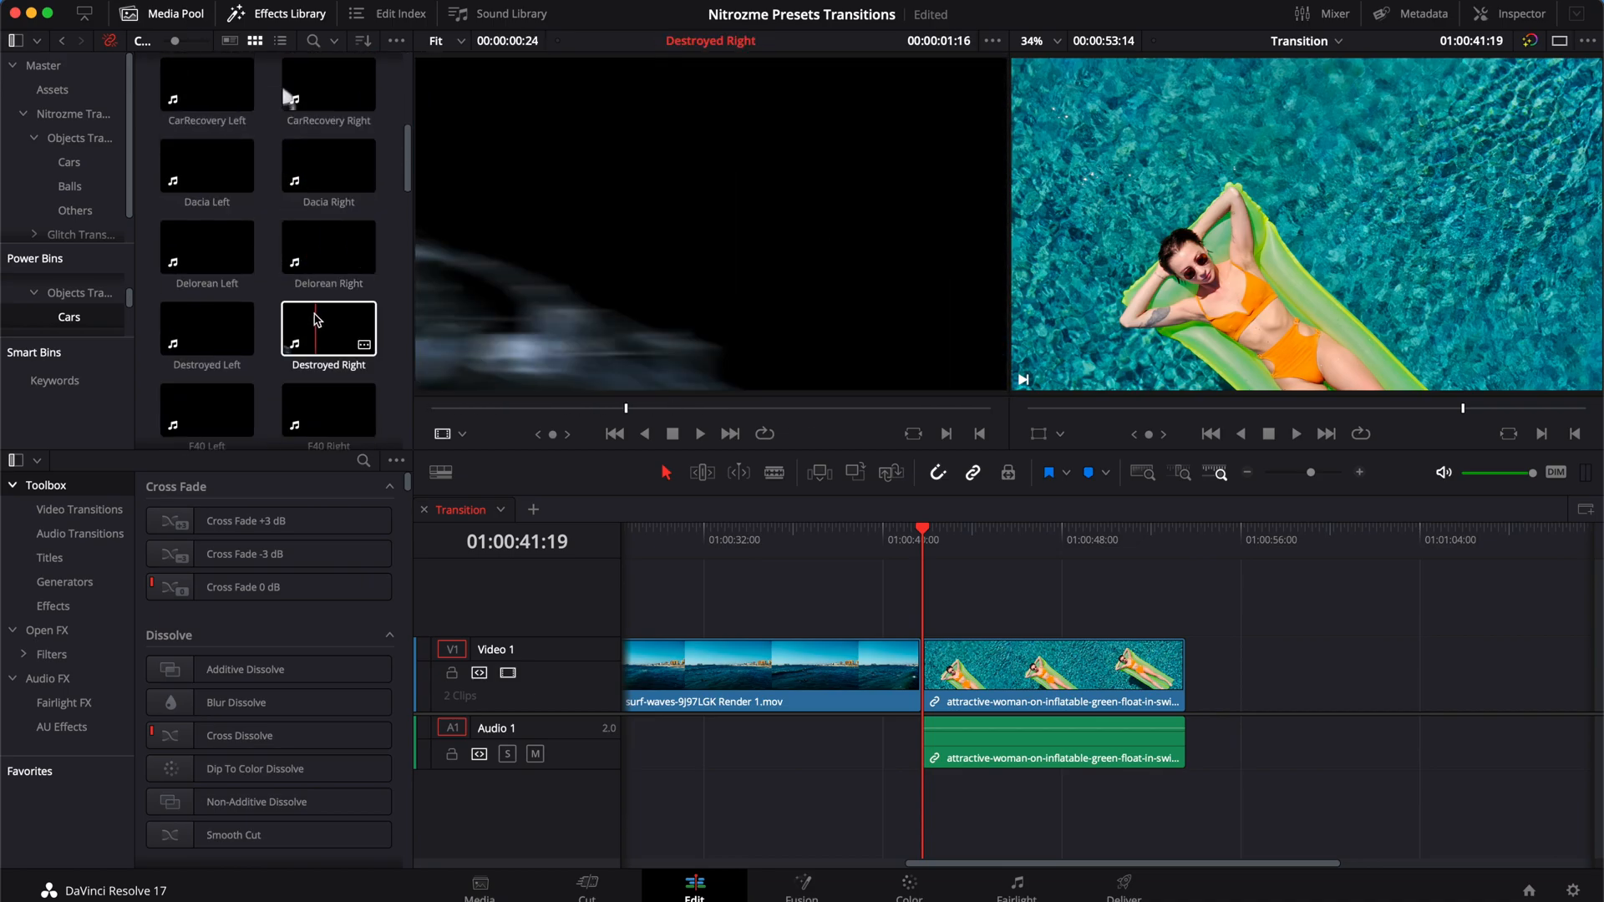
{"action": "left_click", "coordinate": [325, 255]}
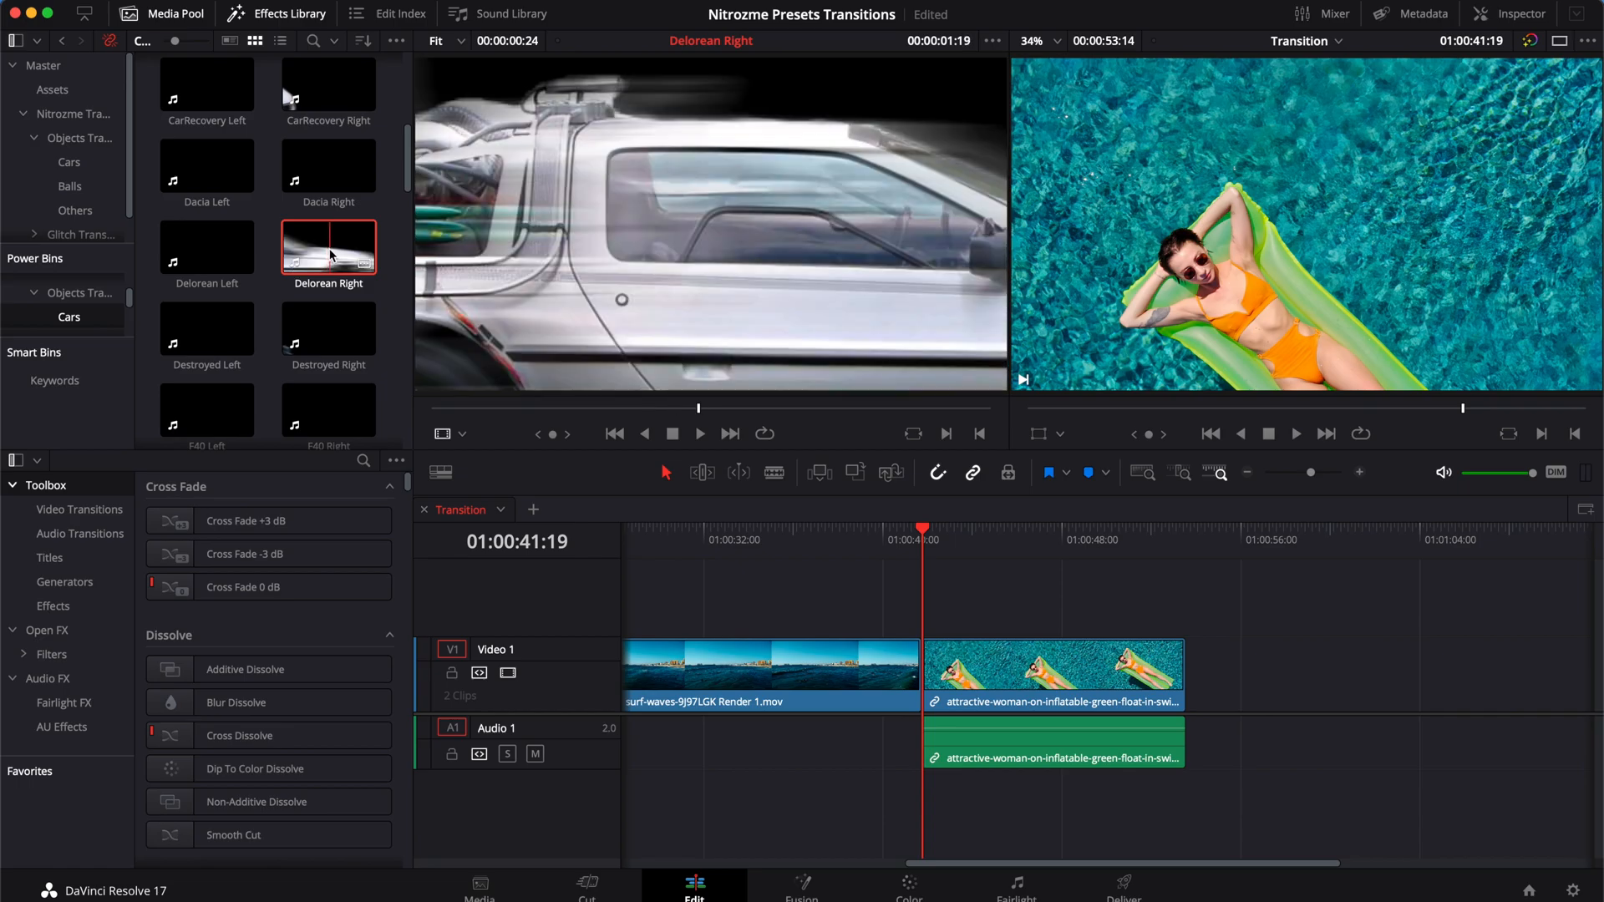
- Place the Delorean Right clip on a second video track, centred over the cut between the two clips
{"action": "left_click_drag", "start_coordinate": [325, 254], "coordinate": [912, 611]}
{"action": "left_click_drag", "start_coordinate": [1310, 477], "coordinate": [1319, 482]}
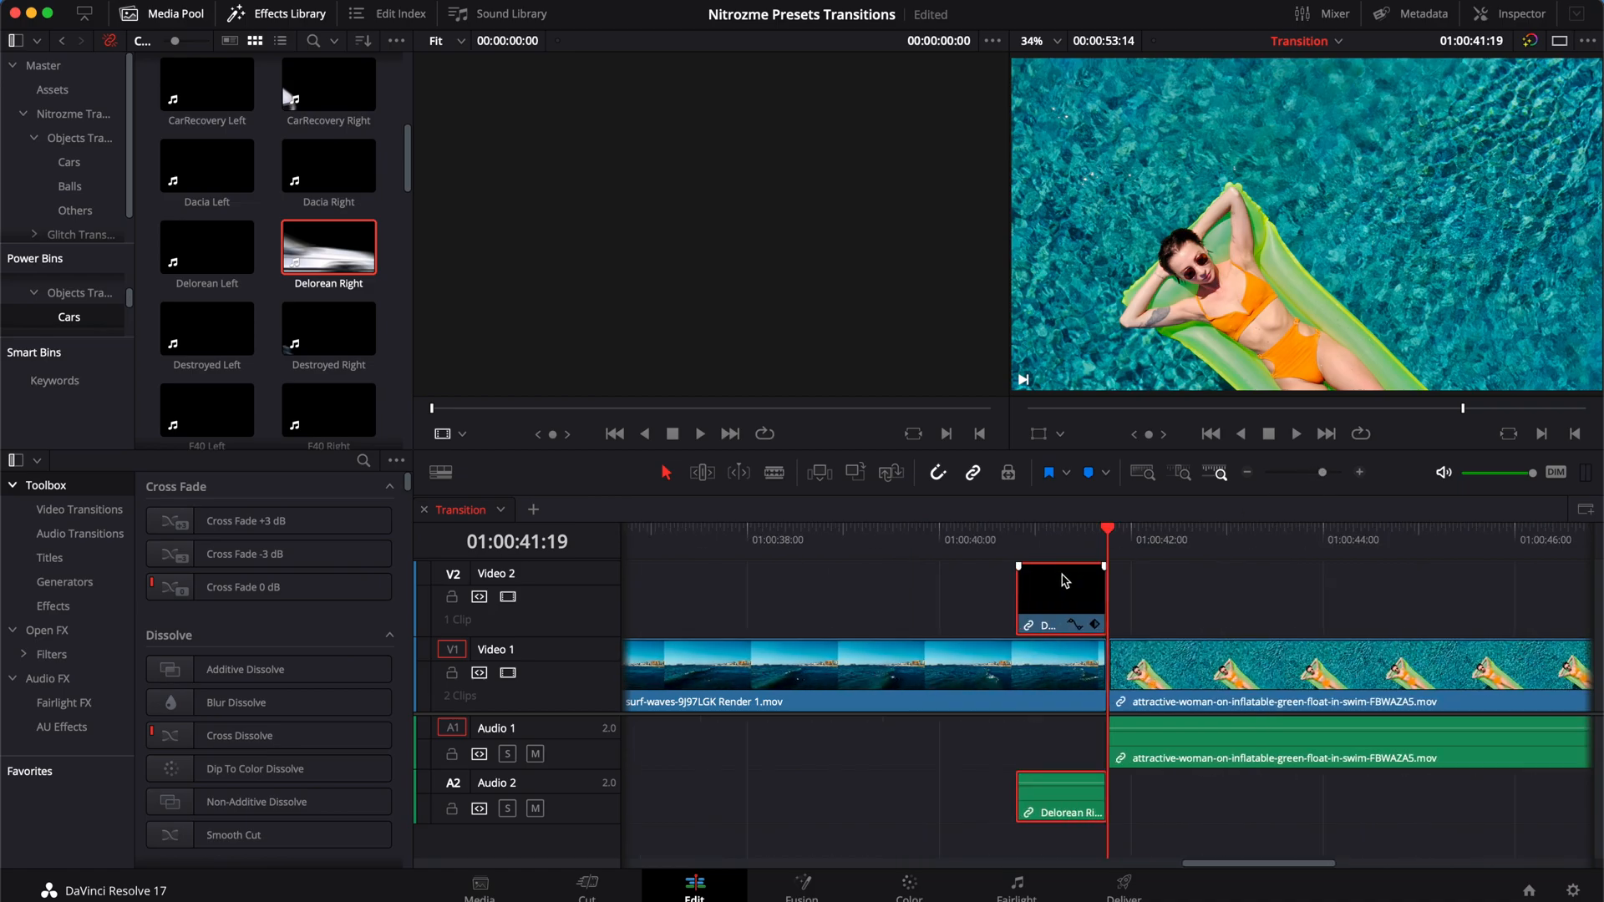
{"action": "left_click_drag", "start_coordinate": [1091, 608], "coordinate": [1121, 610]}
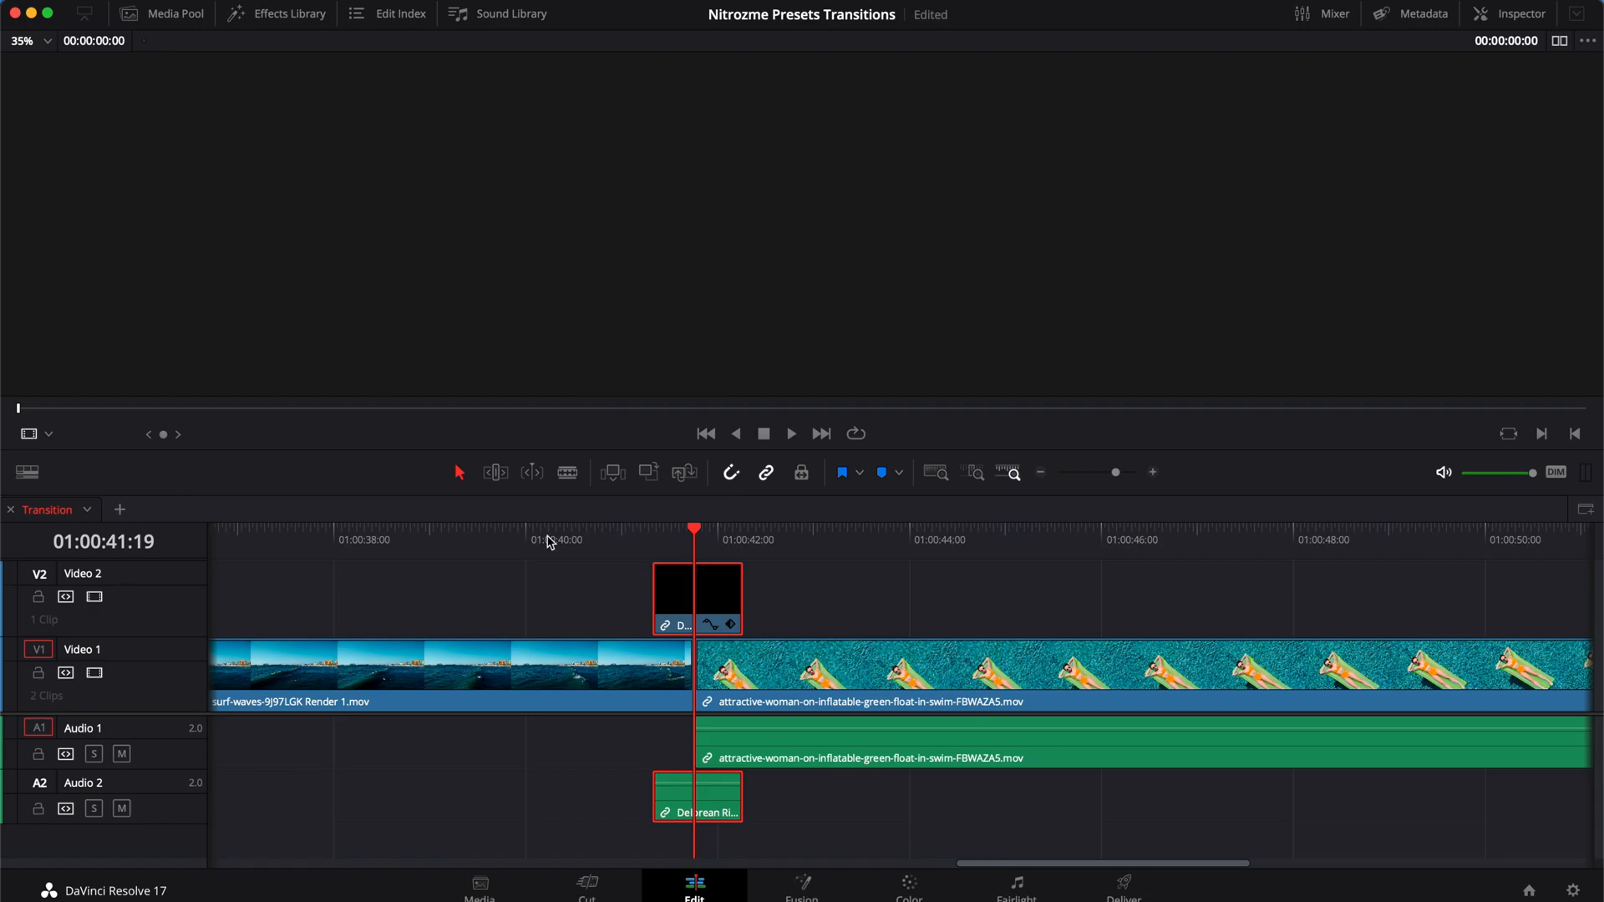
- Play the timeline from about 01:00:40 to check the Delorean transition across the cut
{"action": "left_click", "coordinate": [547, 538]}
{"action": "key", "text": "space"}
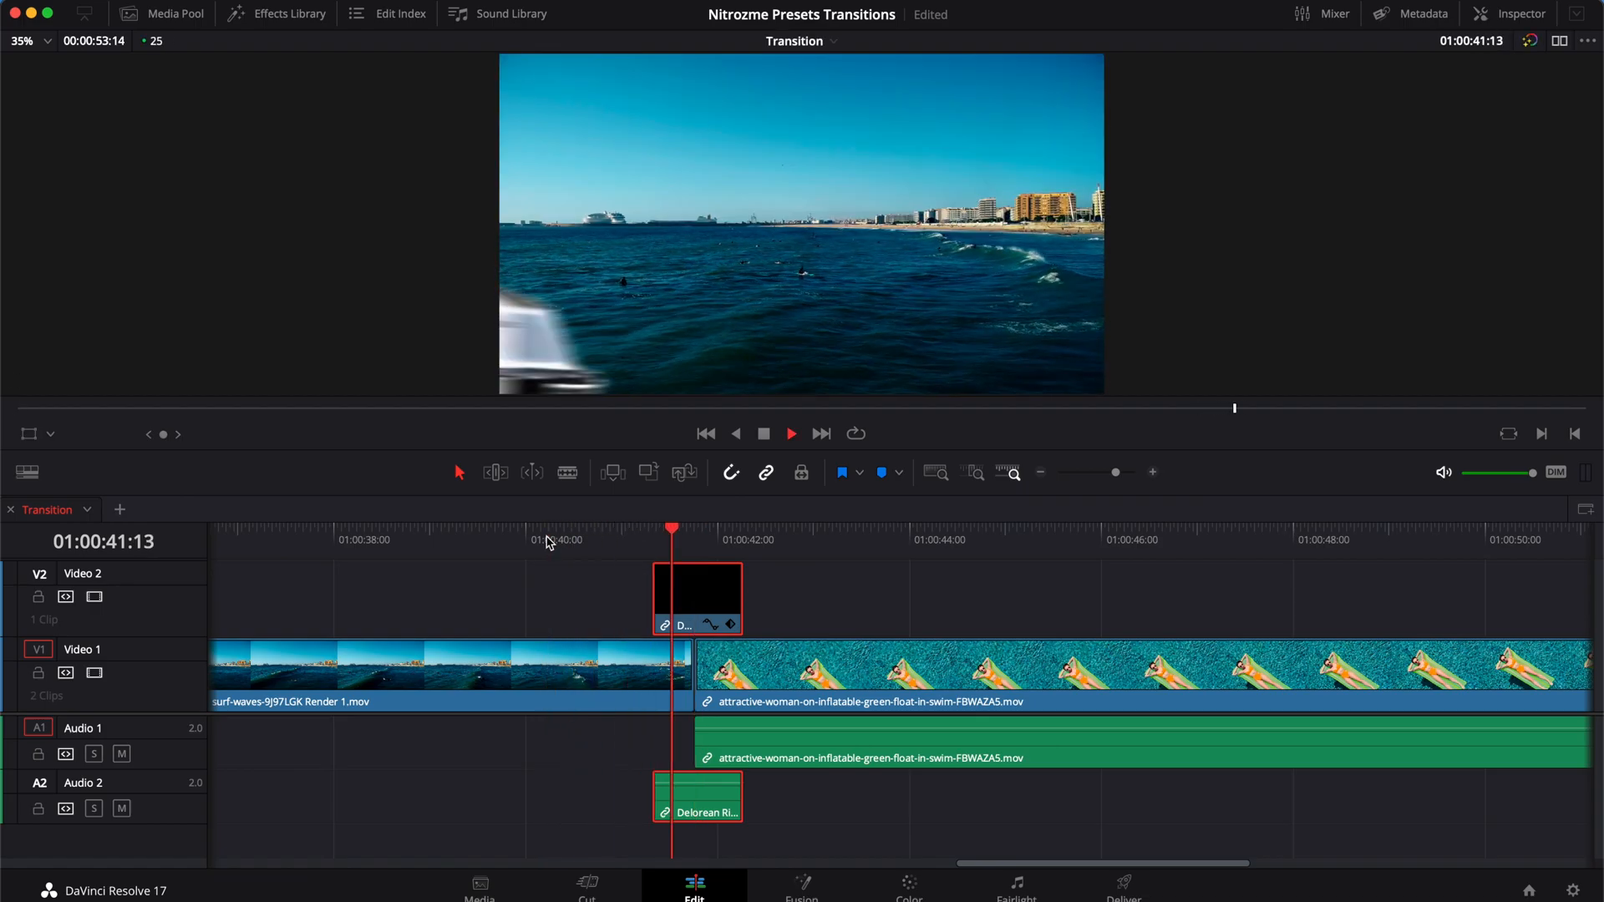
{"action": "left_click", "coordinate": [549, 539]}
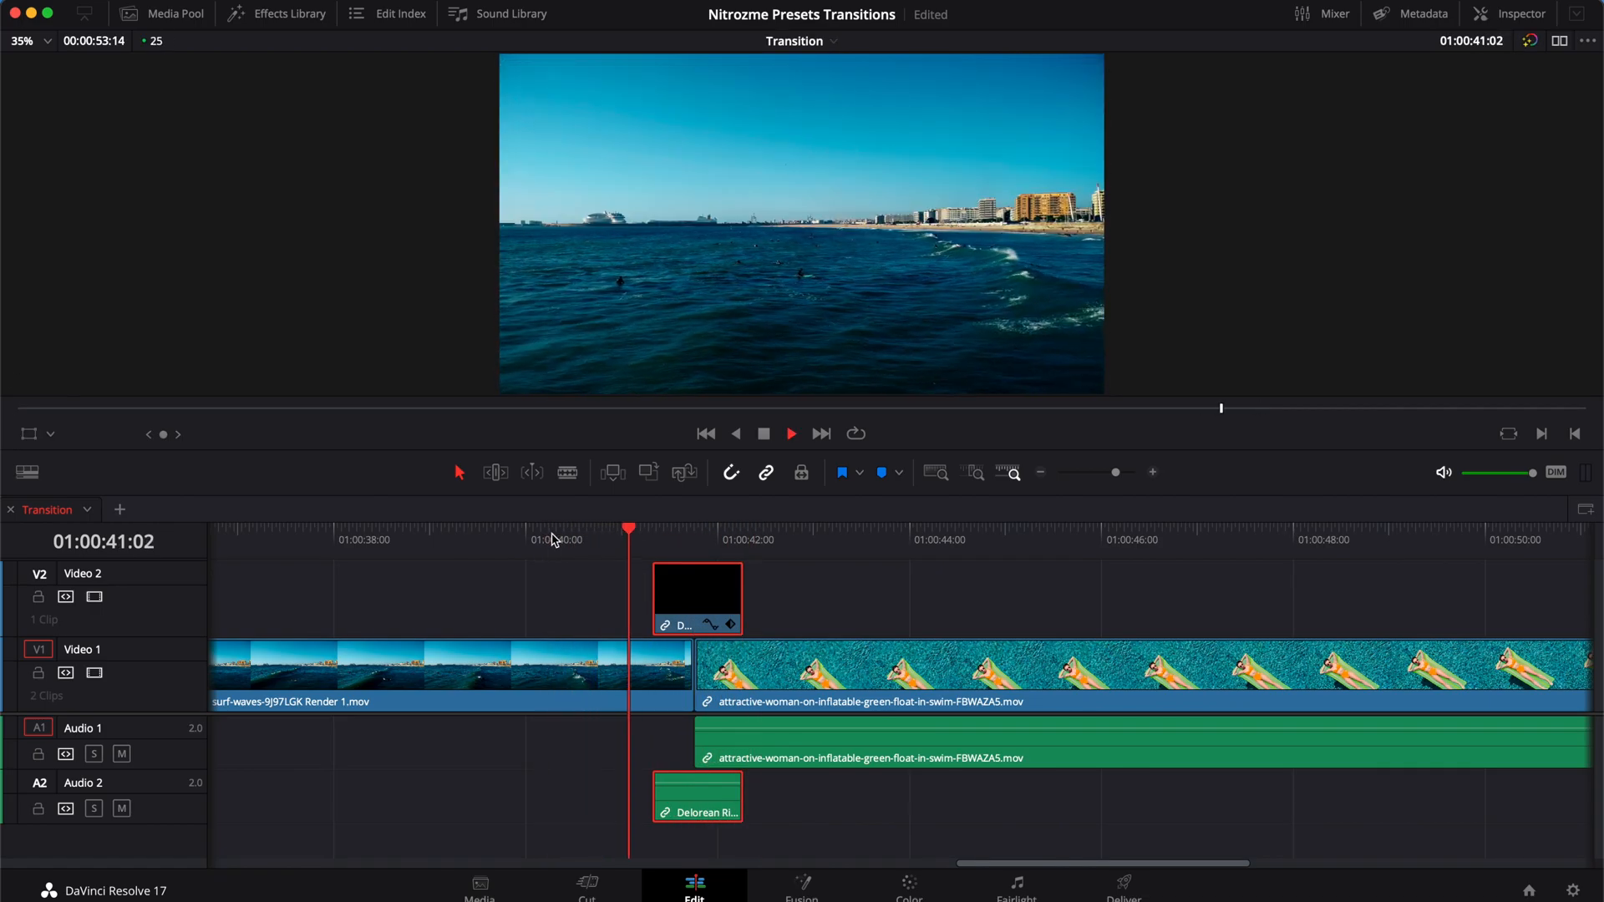
{"action": "key", "text": "space"}
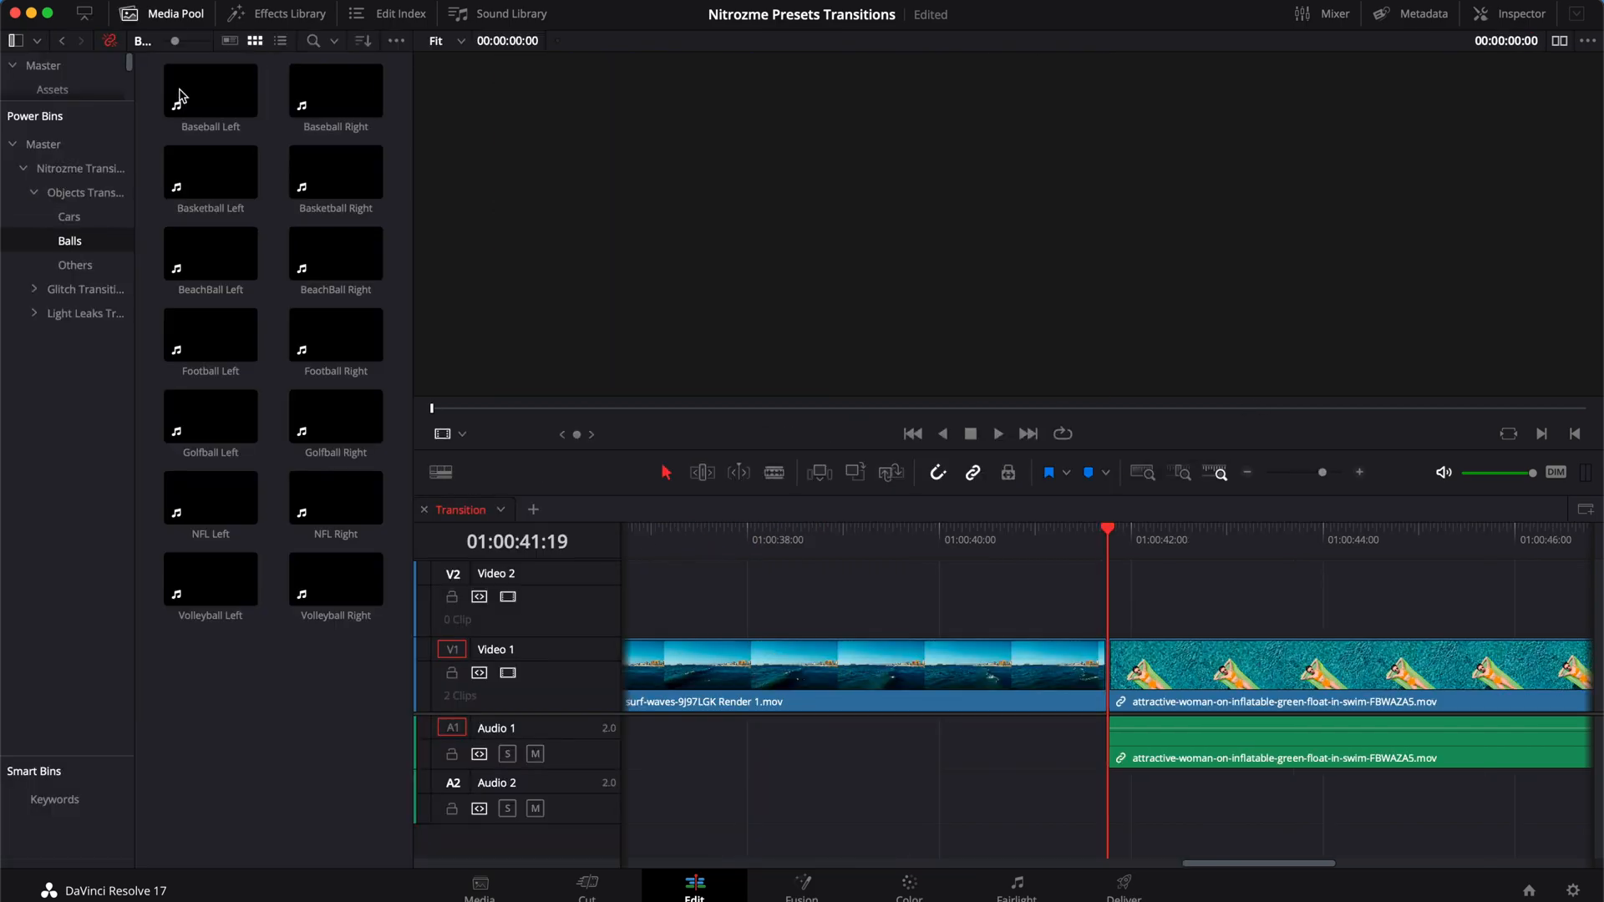
- Add the BeachBall Right clip from the Balls bin to Video 2, centred over the cut
{"action": "left_click", "coordinate": [368, 257]}
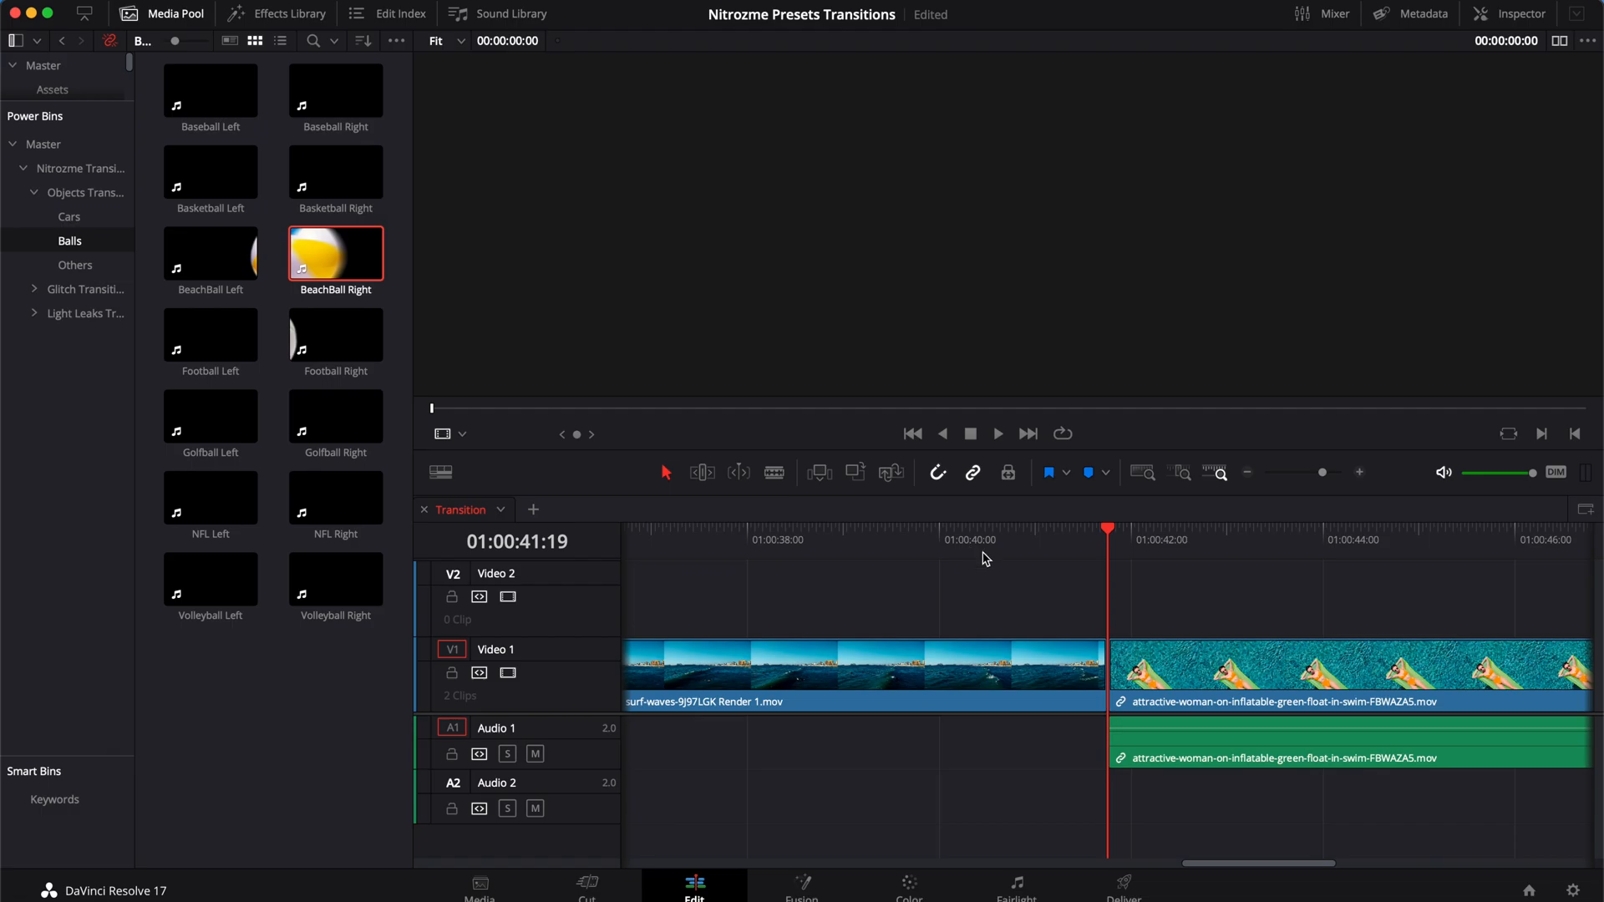
{"action": "left_click_drag", "start_coordinate": [1025, 567], "coordinate": [1108, 545]}
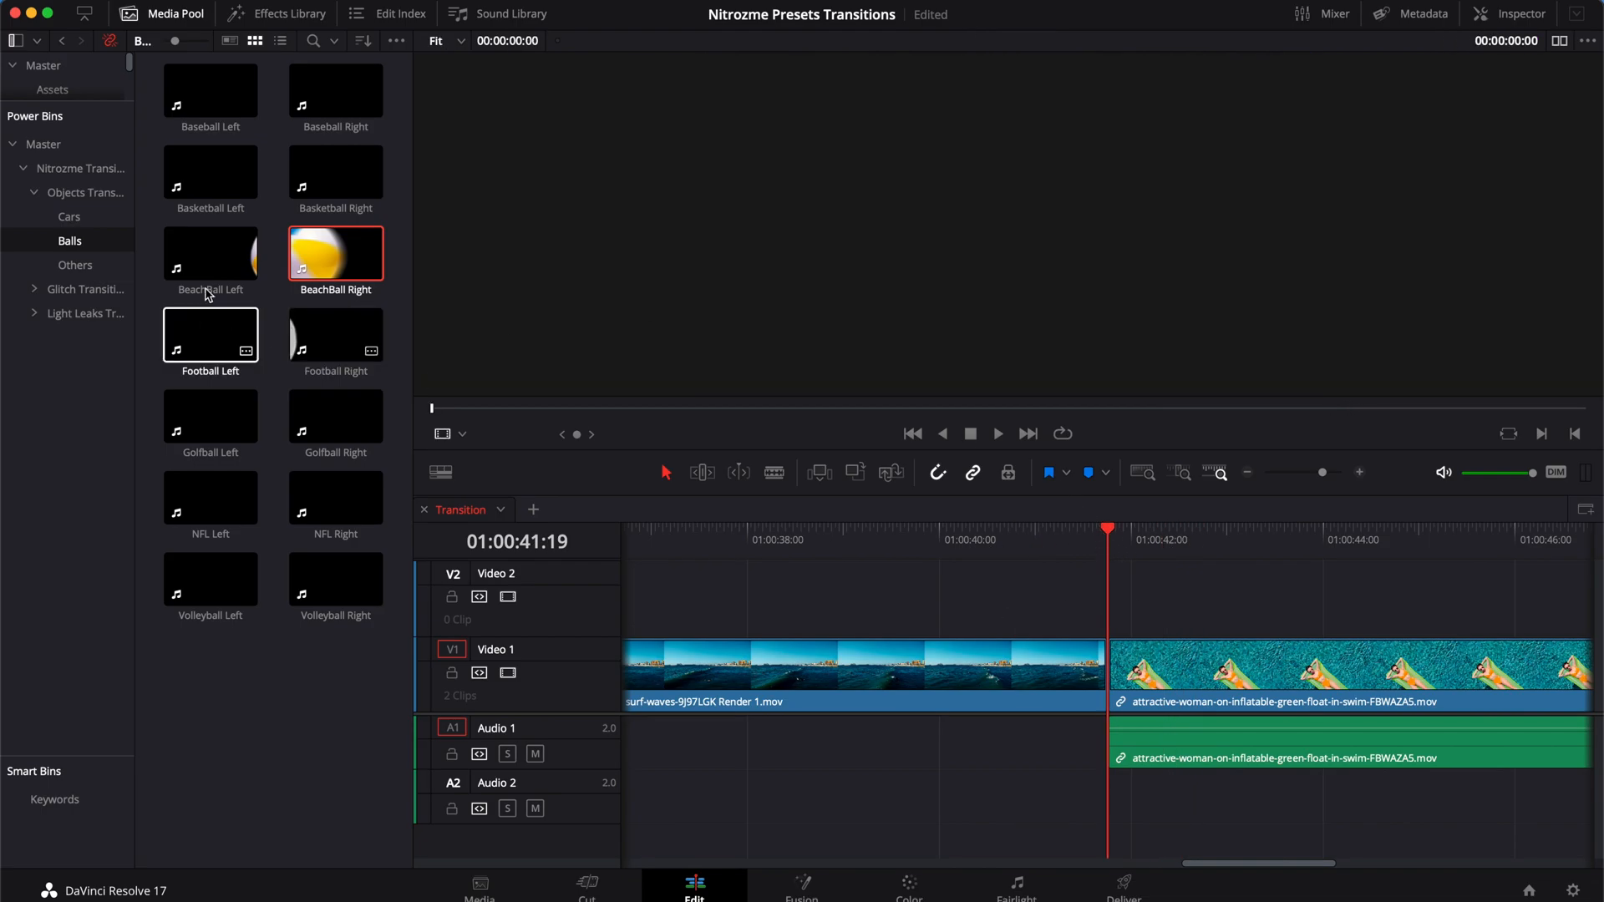
{"action": "left_click_drag", "start_coordinate": [330, 254], "coordinate": [1074, 598]}
- Play the section around the cut repeatedly to check the beach ball transition
{"action": "left_click", "coordinate": [1035, 547]}
{"action": "key", "text": "space"}
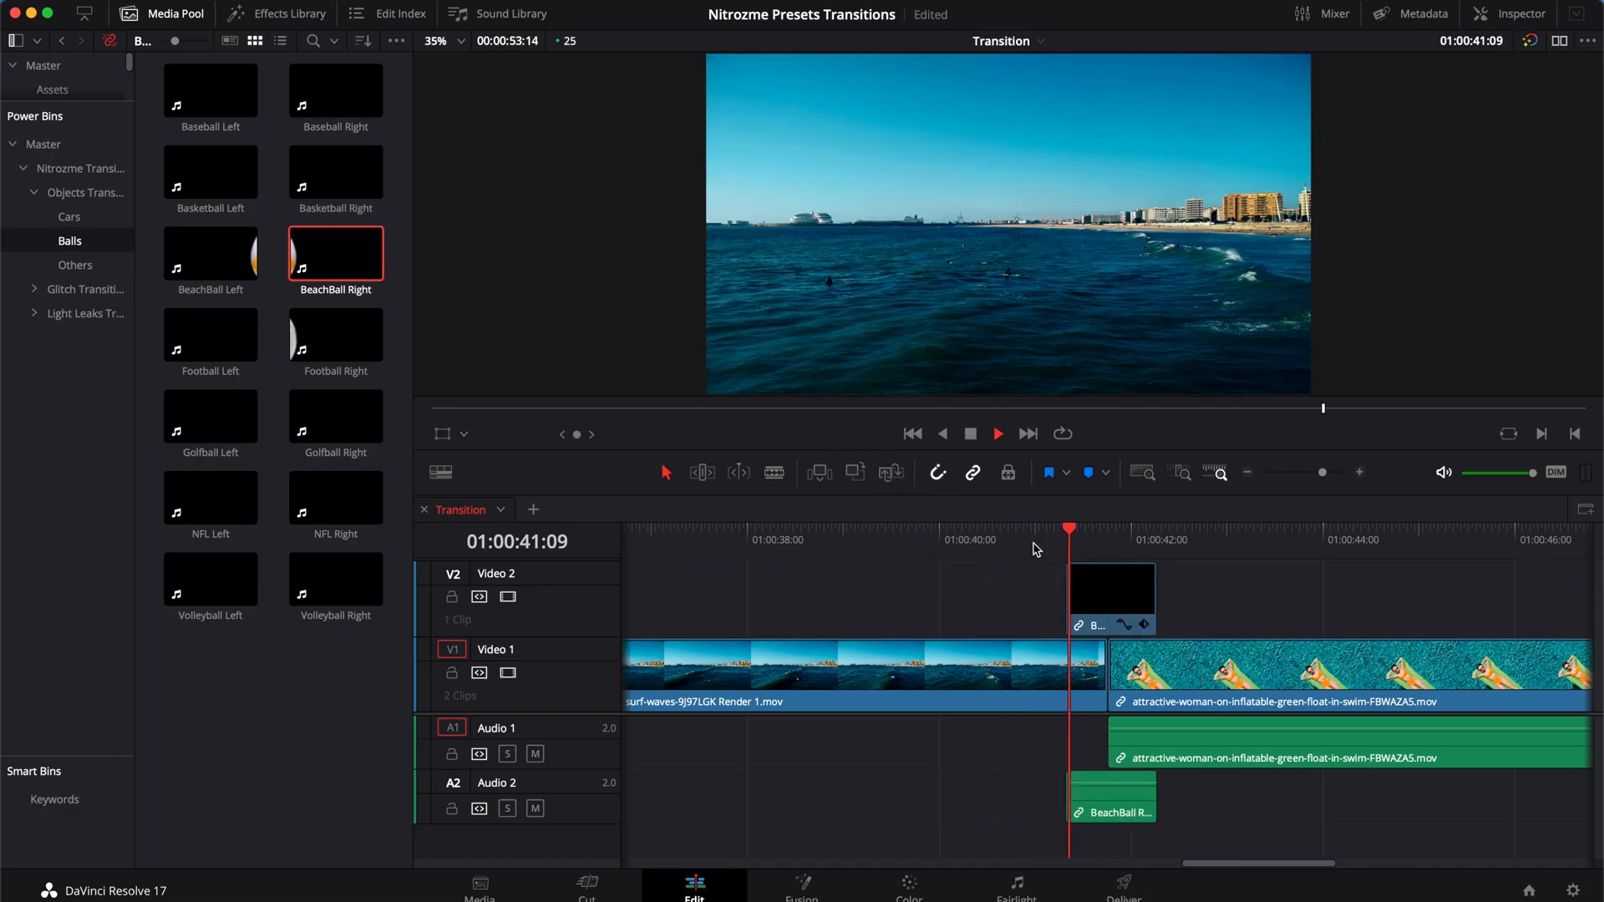
{"action": "left_click", "coordinate": [1035, 547]}
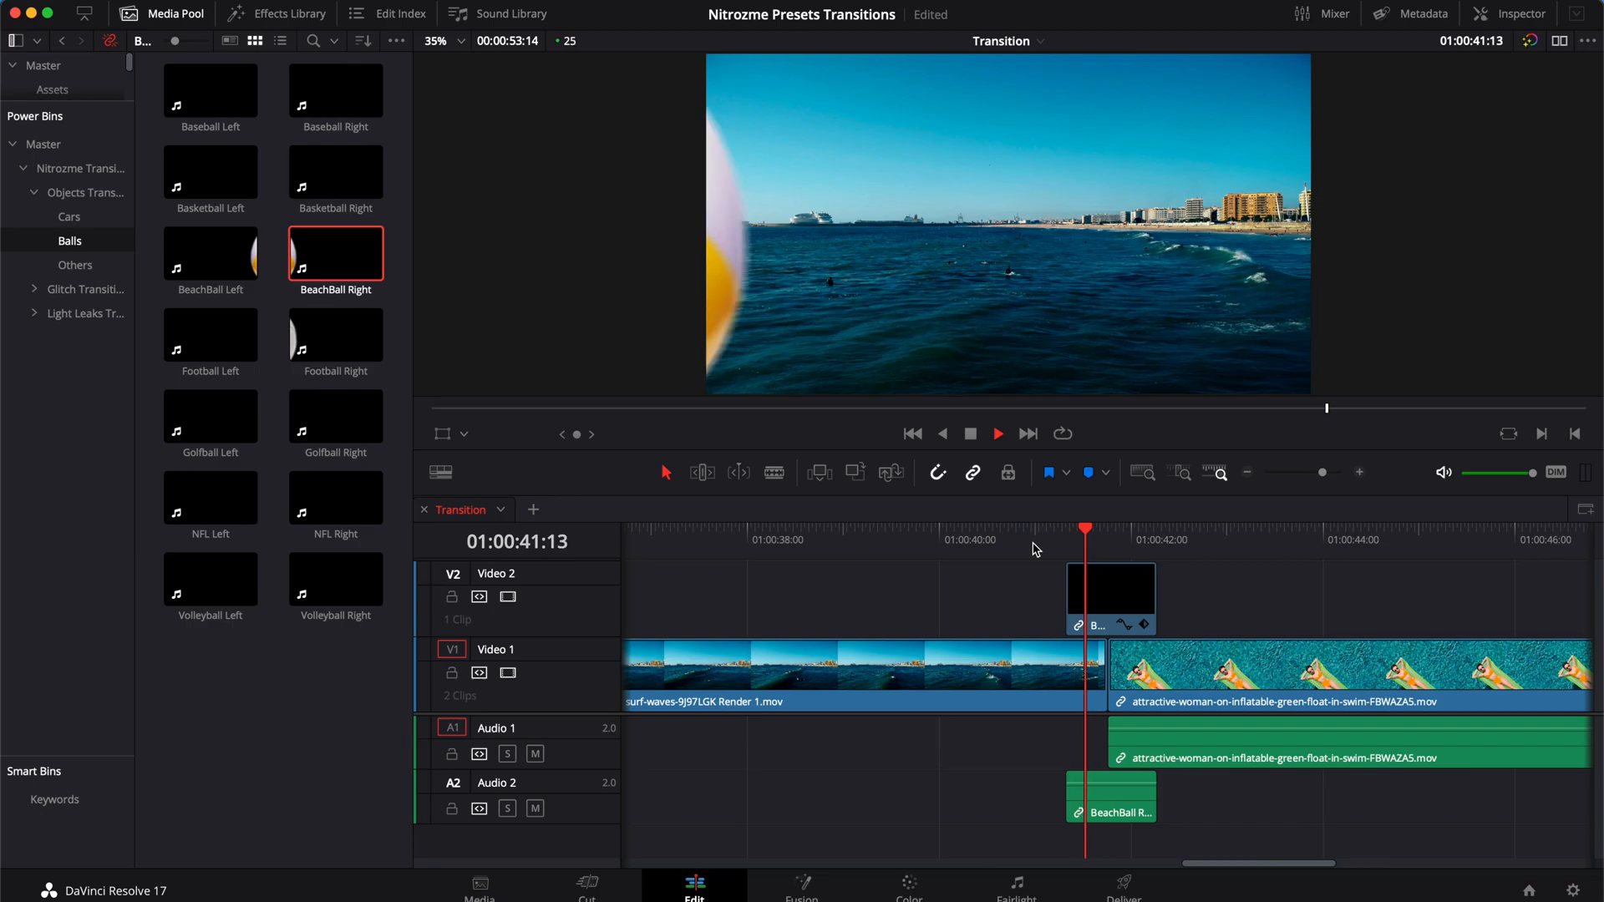
{"action": "left_click", "coordinate": [1035, 547]}
{"action": "key", "text": "space"}
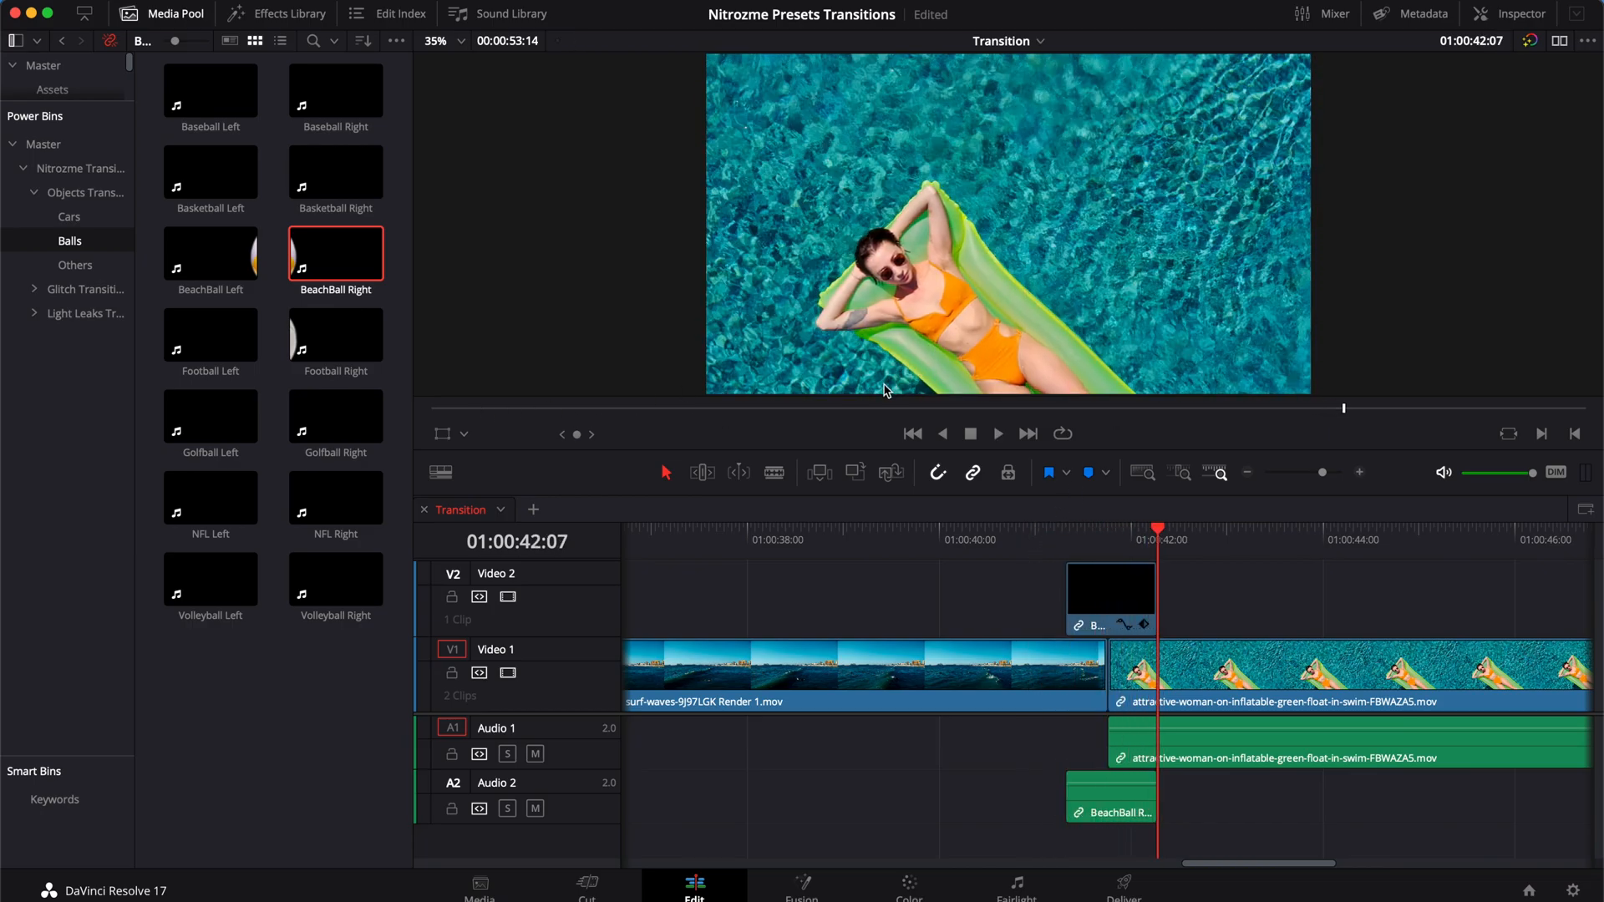
- Preview Volleyball Right in the Balls bin, plus Starwars Right and MilAirCraft Left in the Others bin
{"action": "left_click", "coordinate": [288, 583]}
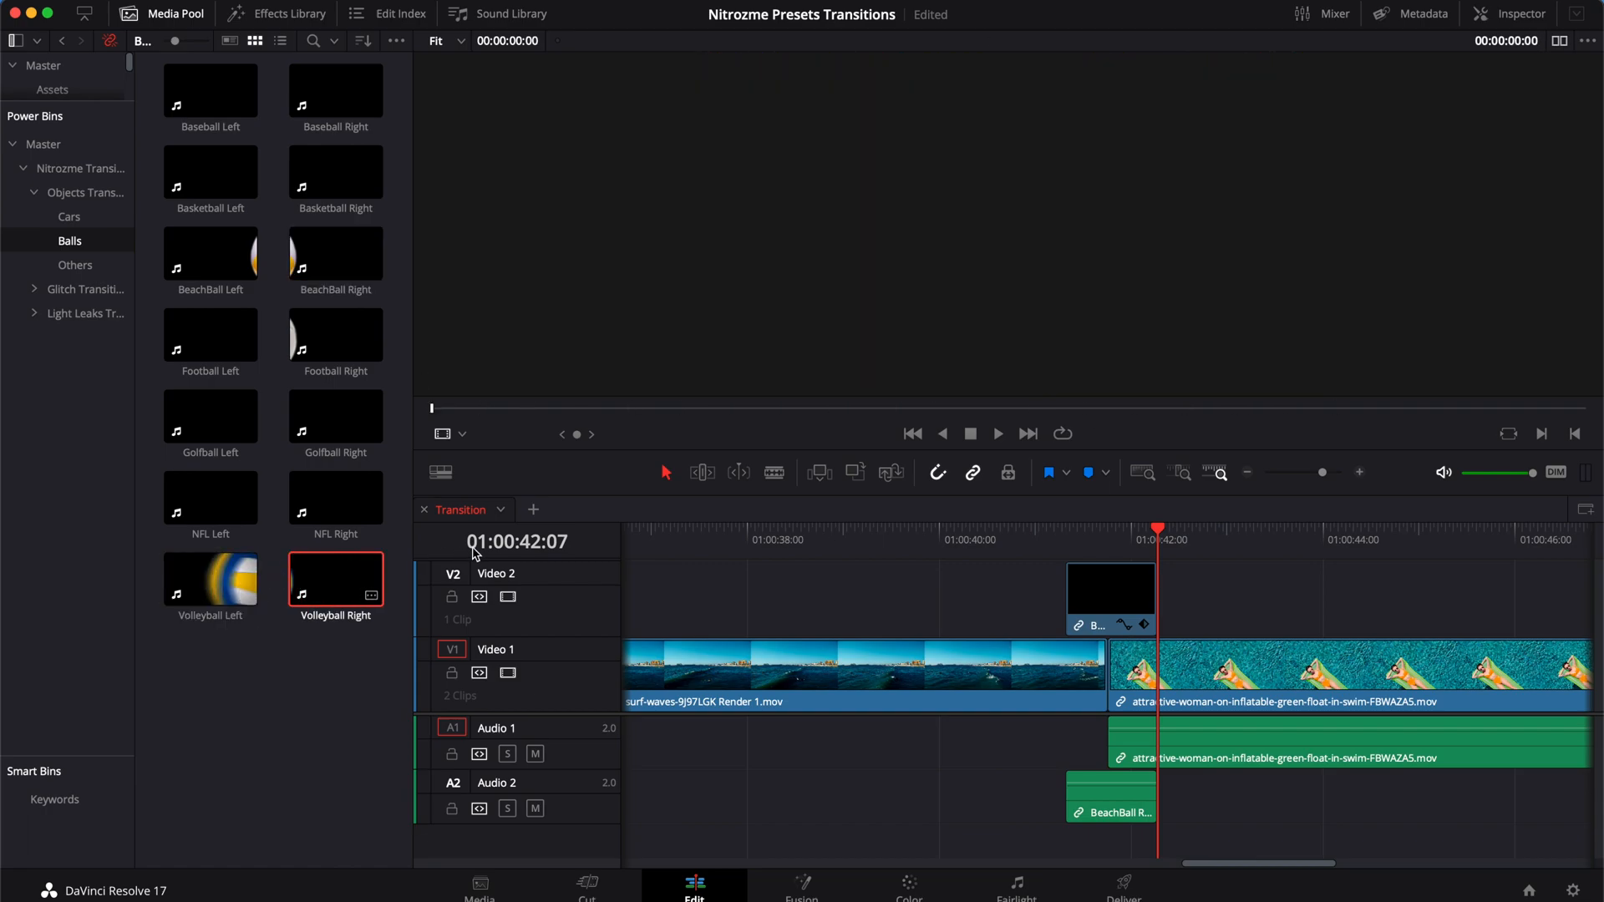
{"action": "left_click", "coordinate": [73, 267]}
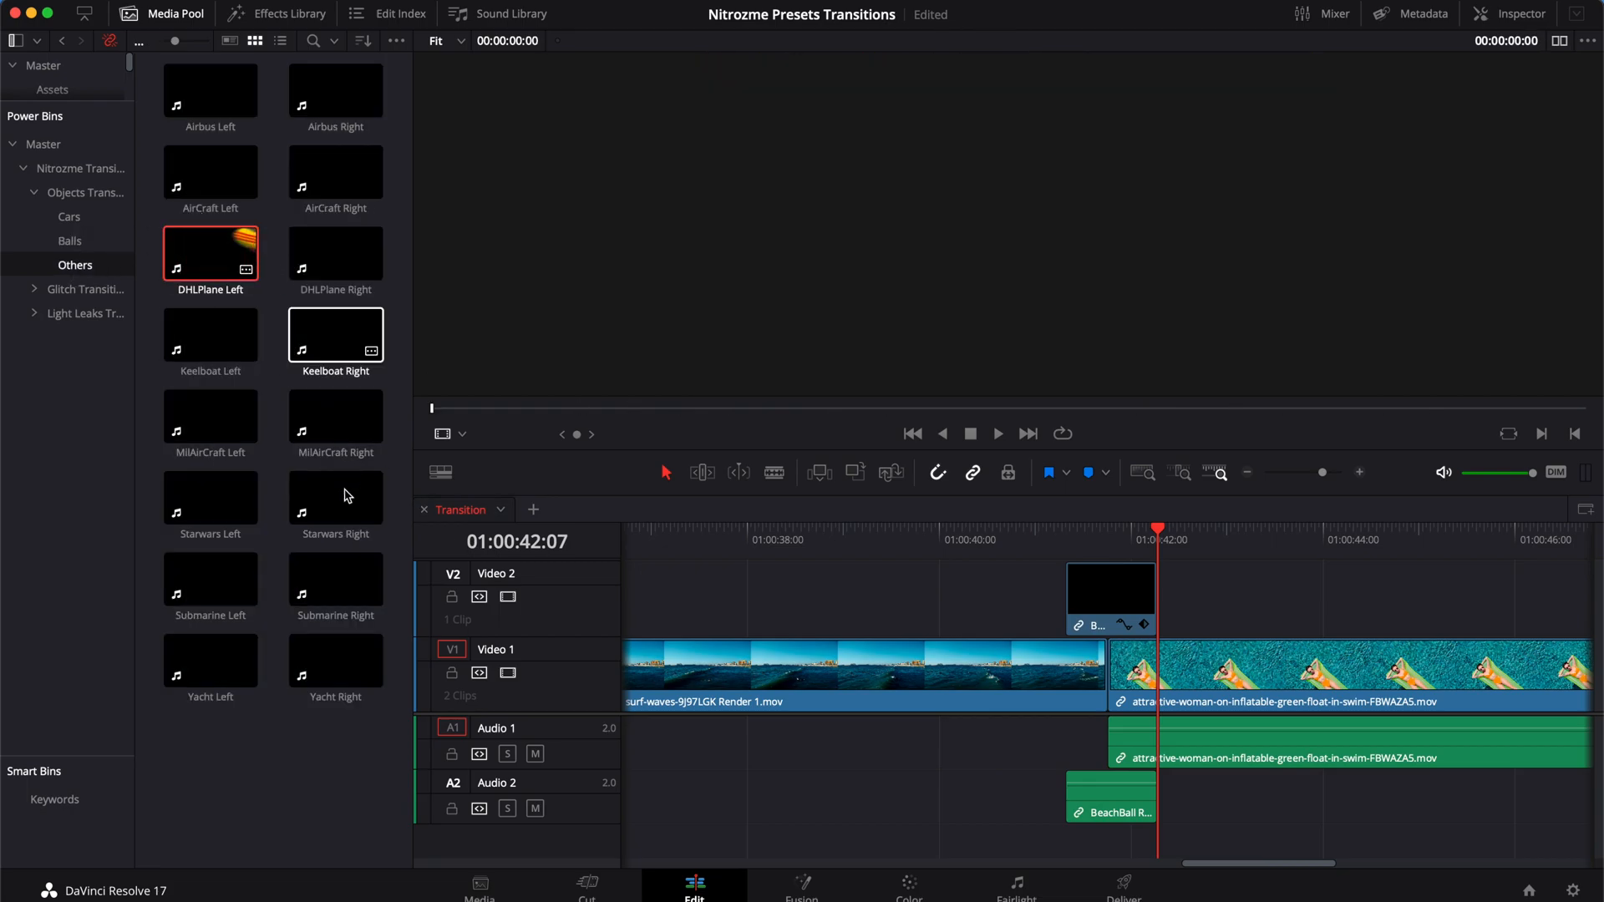
{"action": "left_click", "coordinate": [320, 512]}
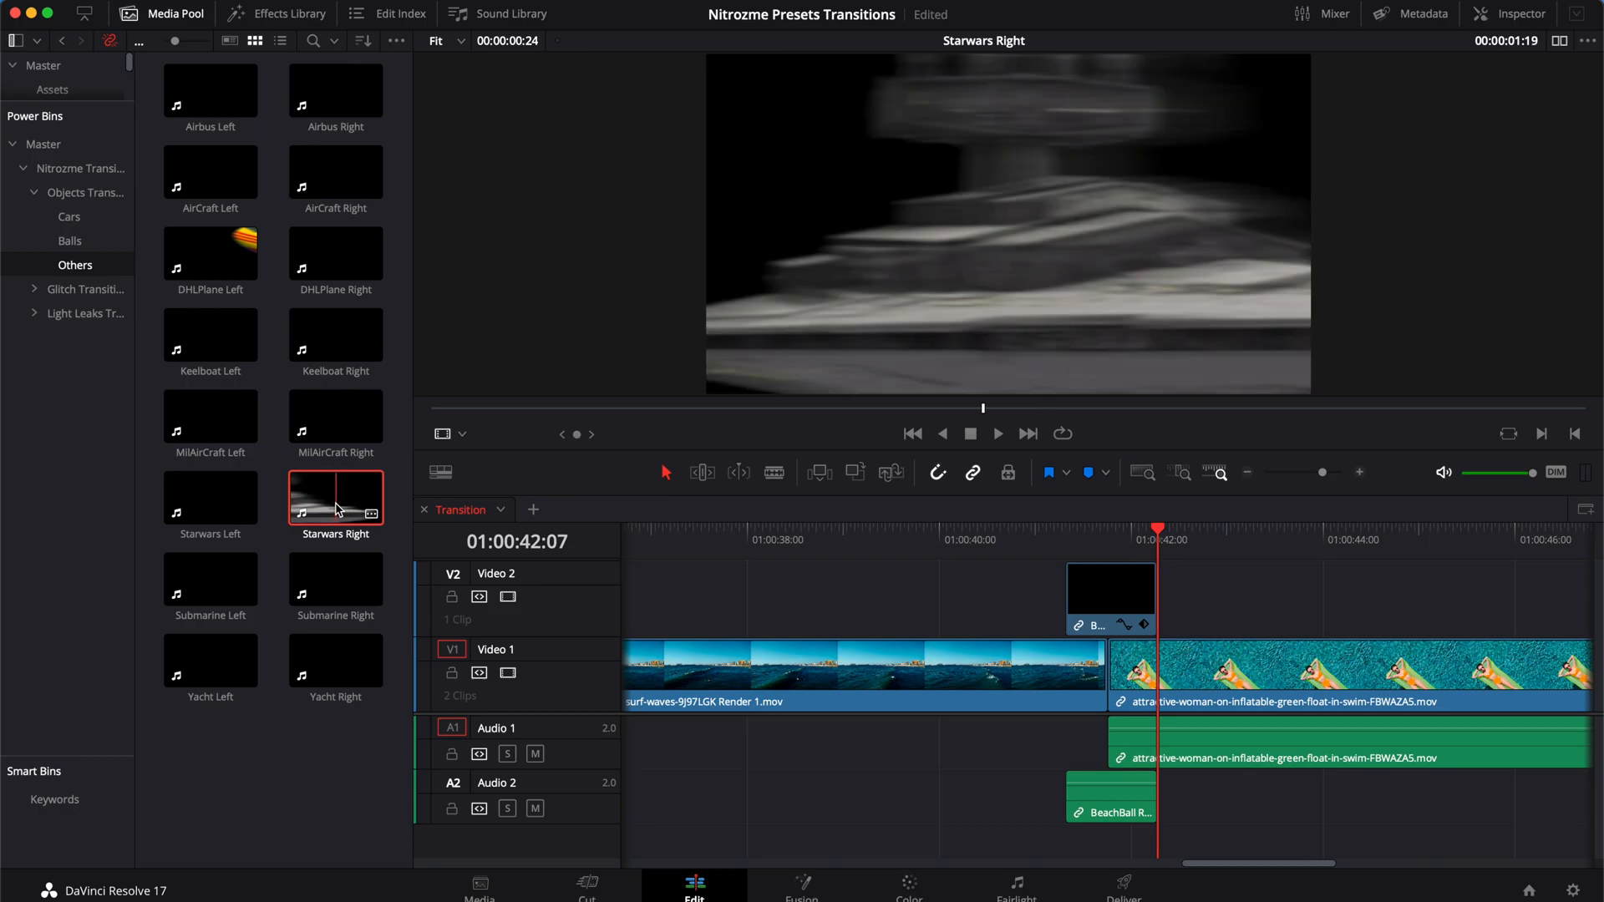
{"action": "left_click", "coordinate": [209, 428]}
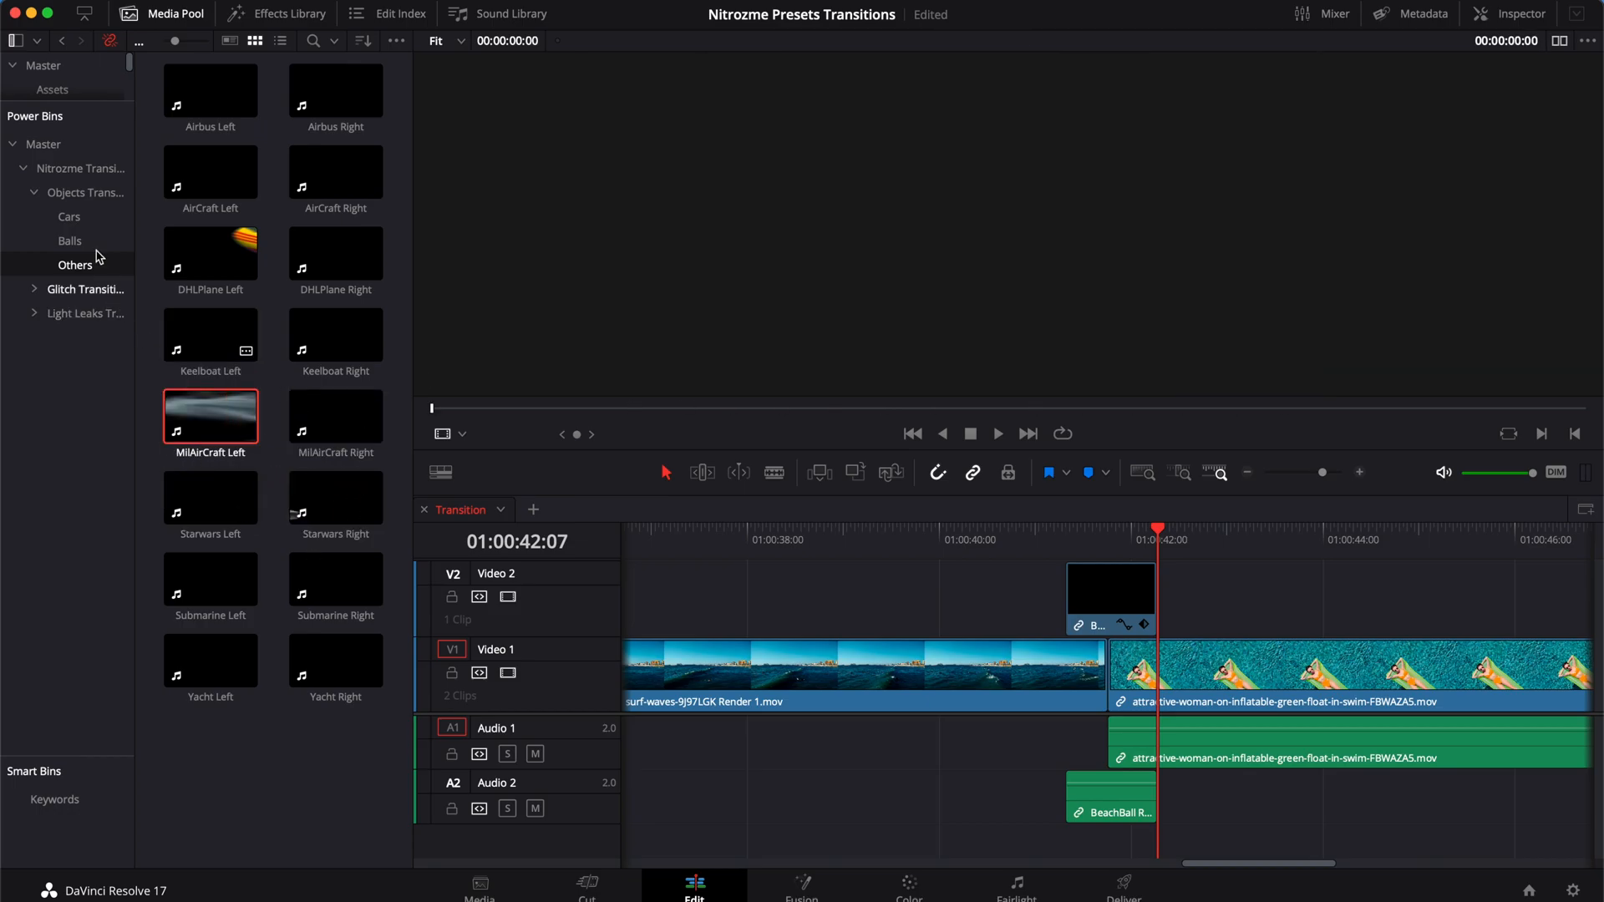
- Open the VHS bin of Glitch Transitions and preview clips VHS_06, VHS_08 and VHS_09
{"action": "left_click", "coordinate": [25, 291]}
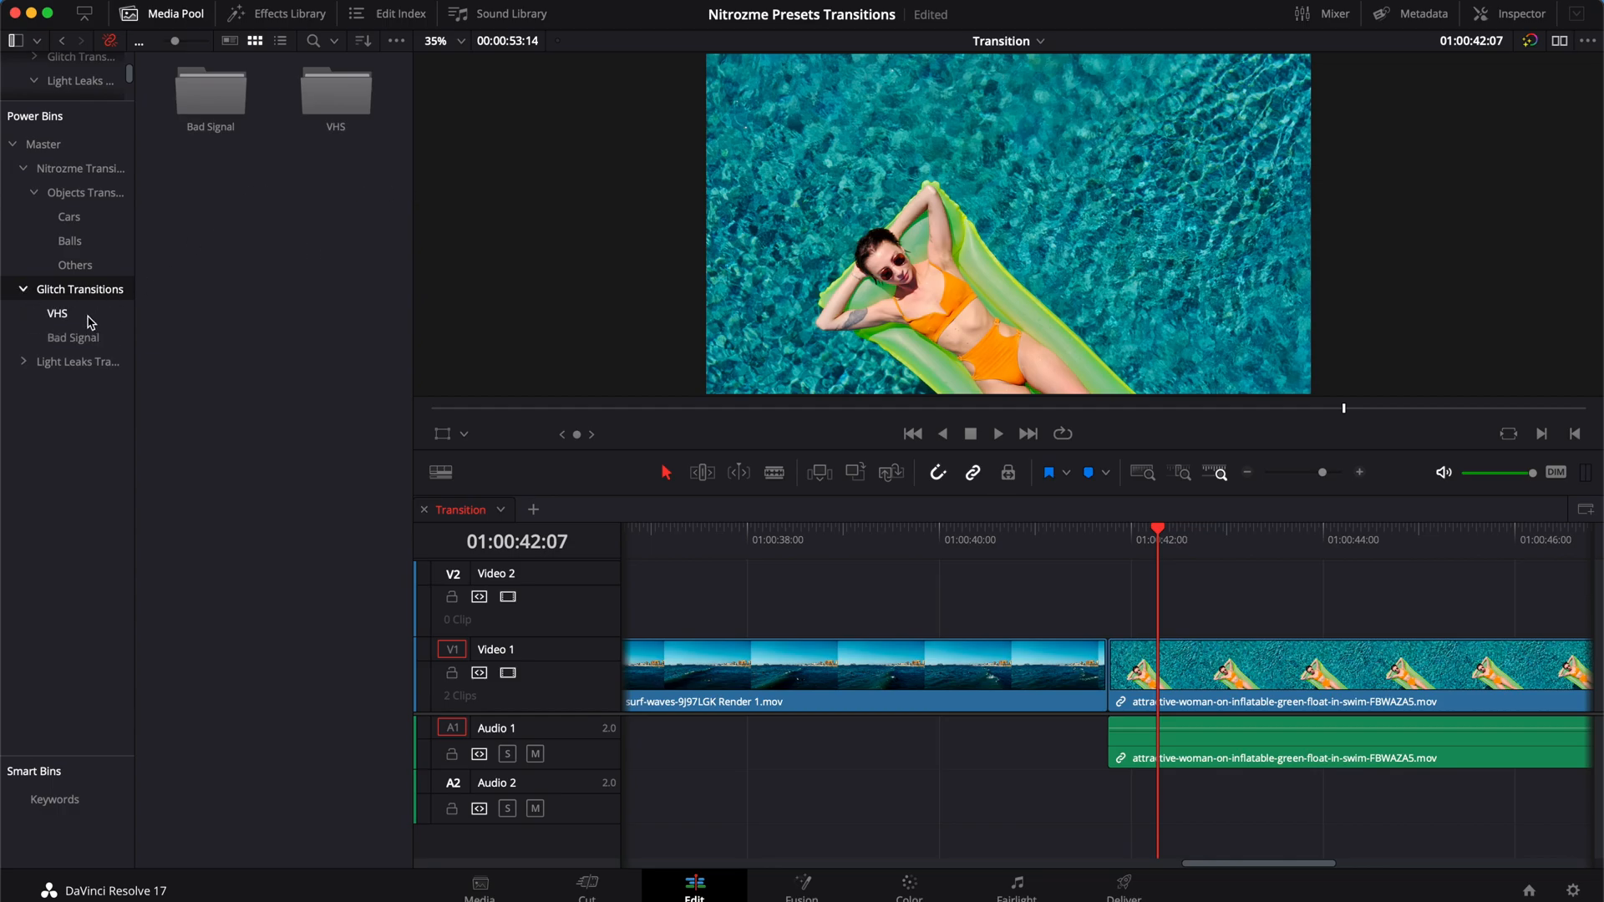
{"action": "left_click", "coordinate": [90, 318]}
{"action": "left_click", "coordinate": [242, 249]}
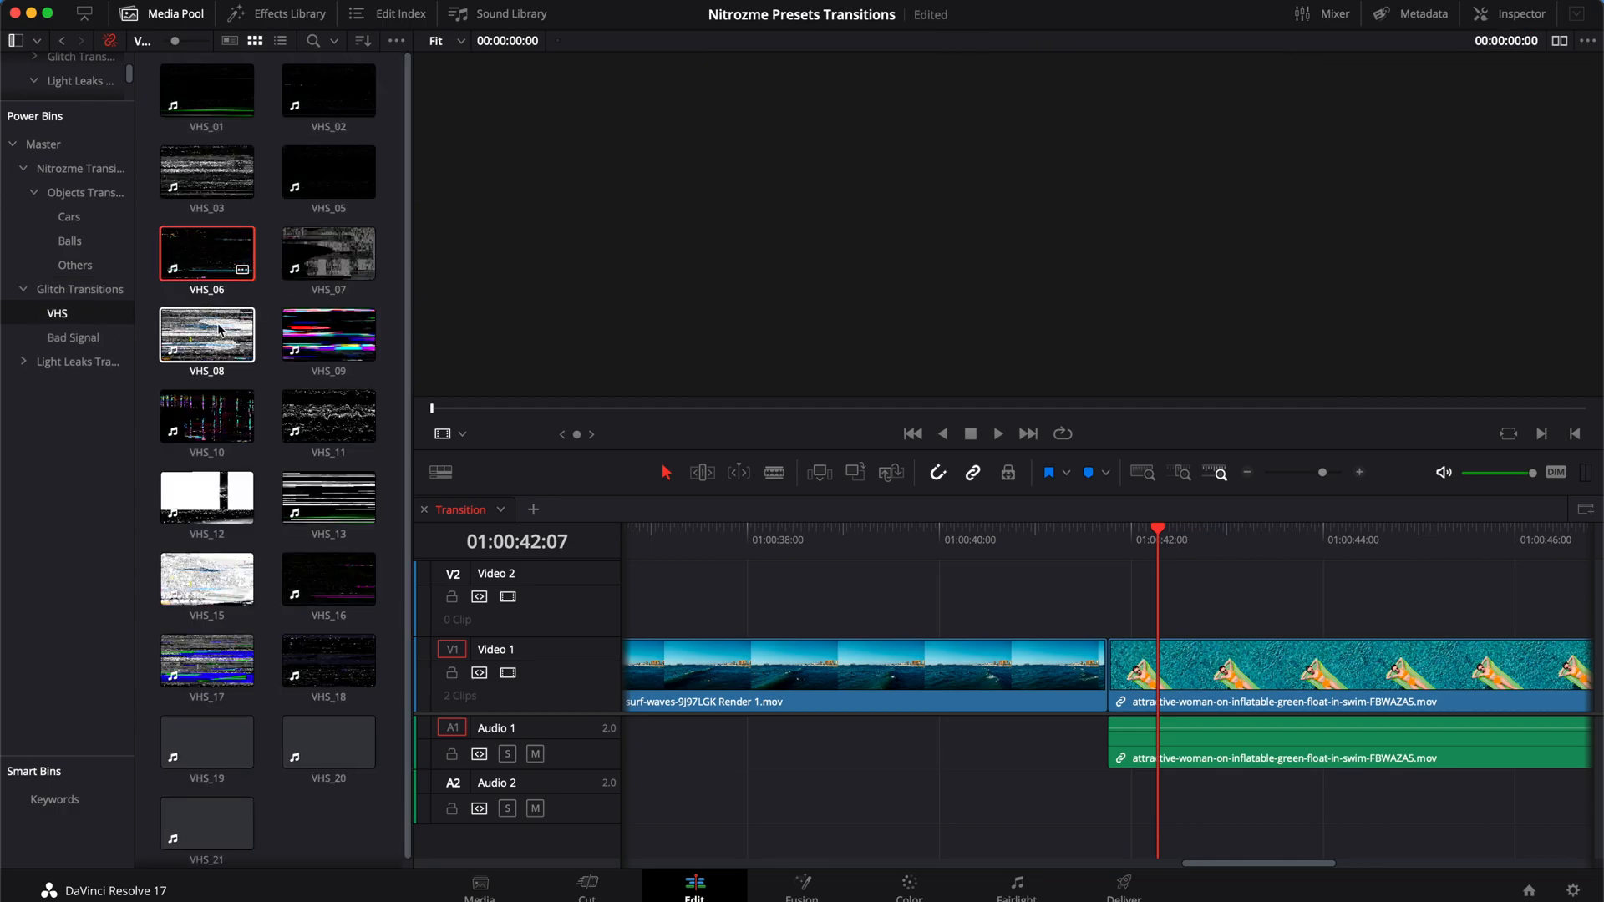
{"action": "left_click", "coordinate": [215, 332]}
{"action": "left_click", "coordinate": [311, 337]}
{"action": "scroll", "coordinate": [244, 537], "scroll_direction": "down", "scroll_amount": 1}
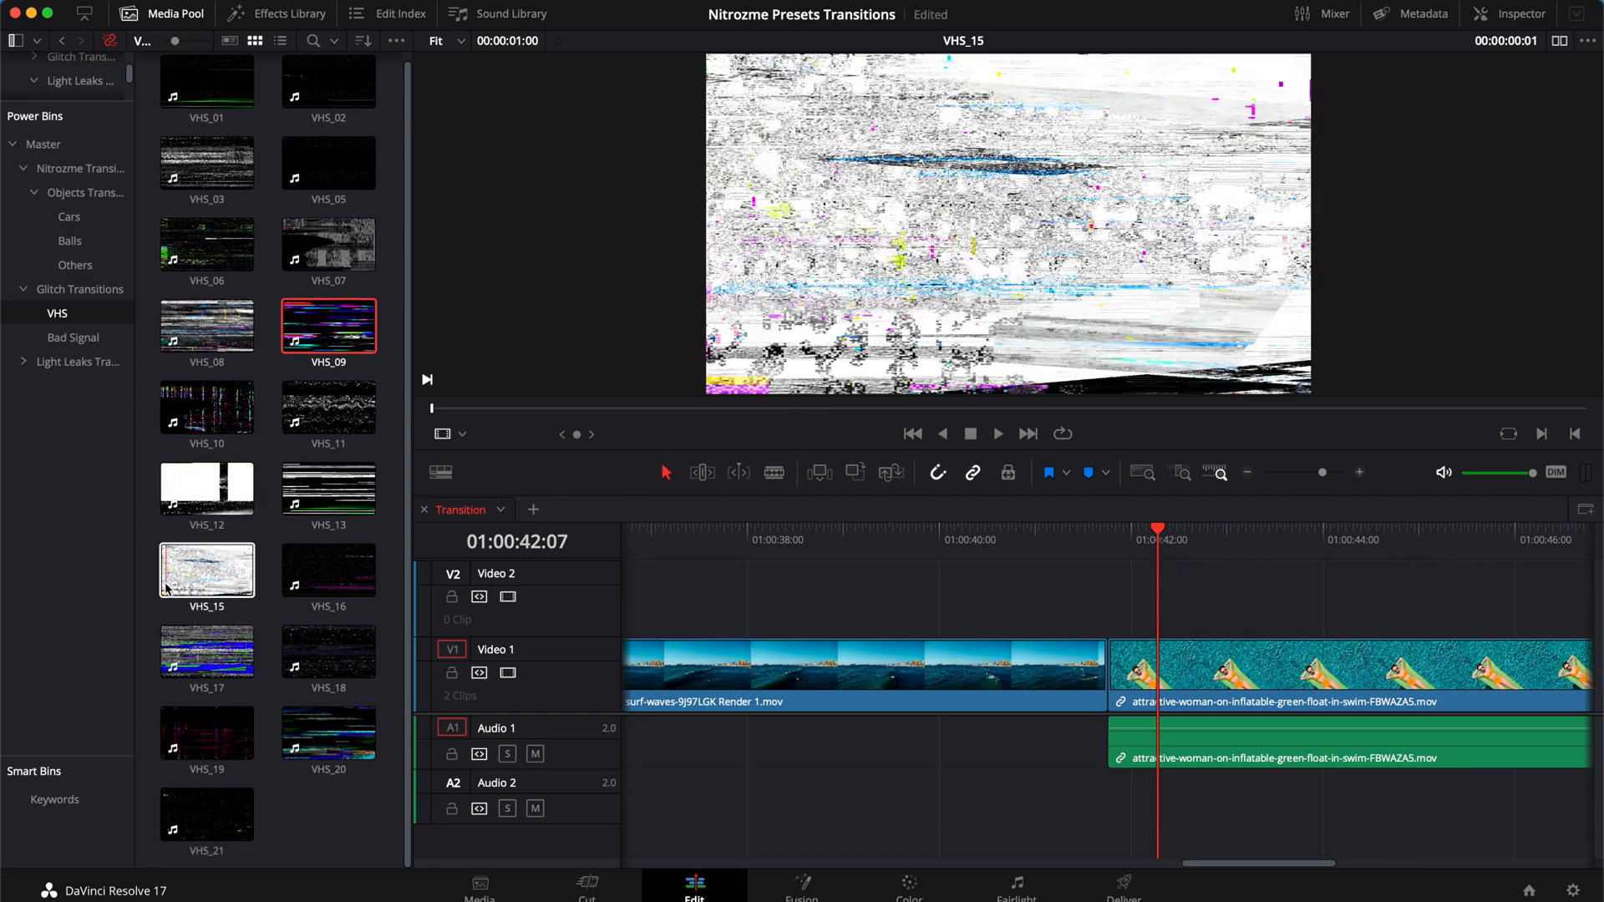
- Overlay the VHS_09 clip on Video 2 across the cut and play the glitch transition
{"action": "left_click", "coordinate": [311, 325]}
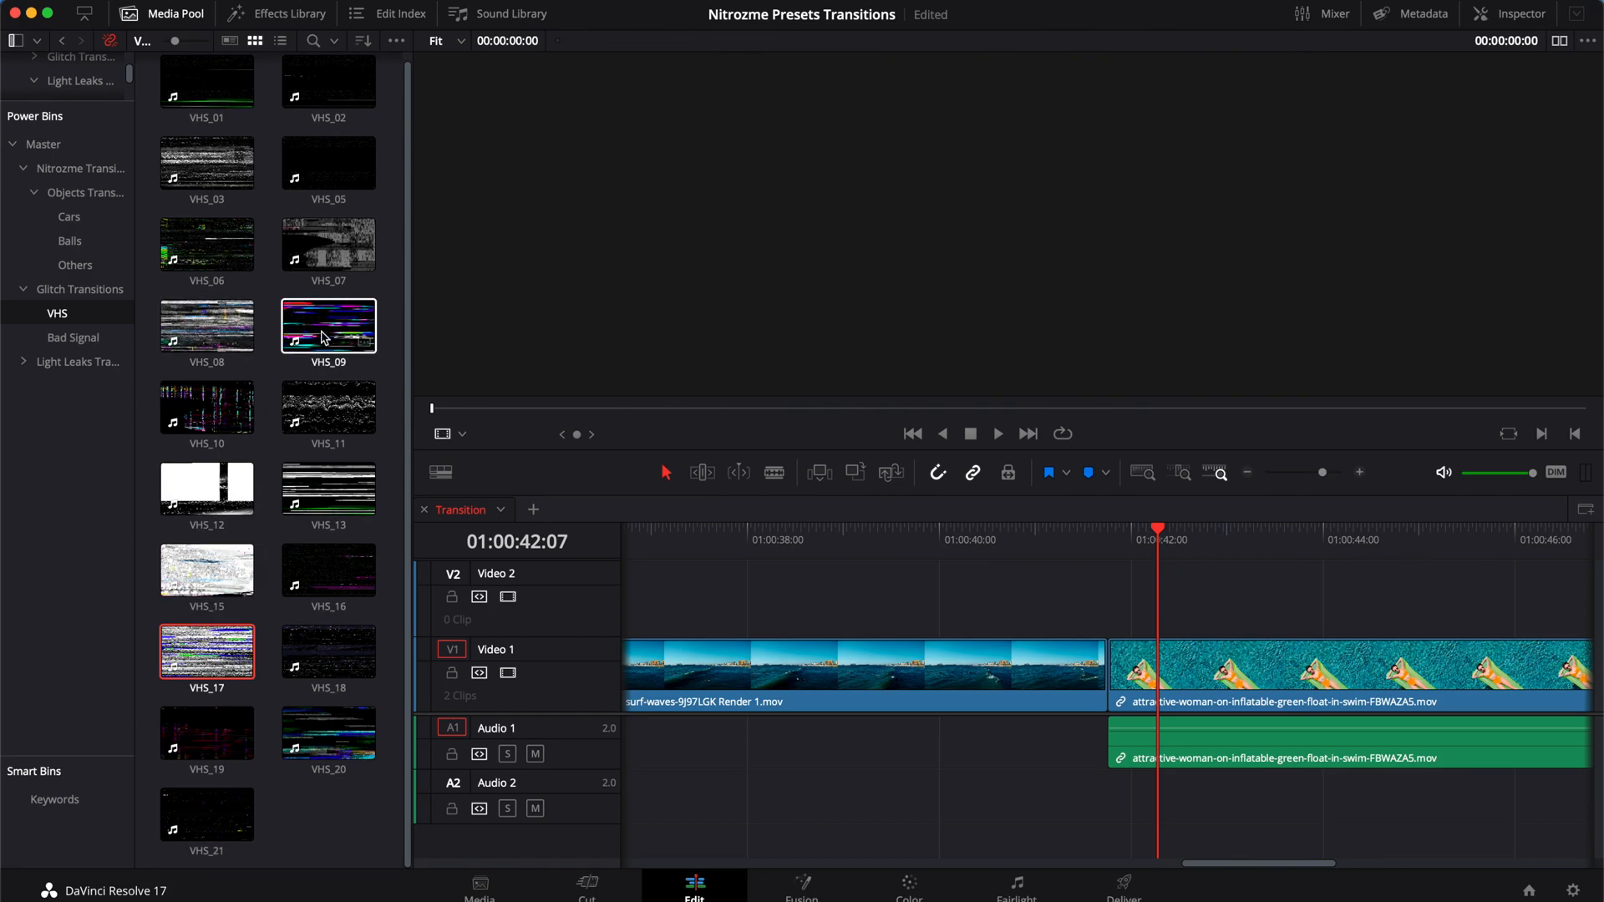
{"action": "left_click_drag", "start_coordinate": [311, 324], "coordinate": [1054, 571]}
{"action": "left_click", "coordinate": [1039, 548]}
{"action": "key", "text": "space"}
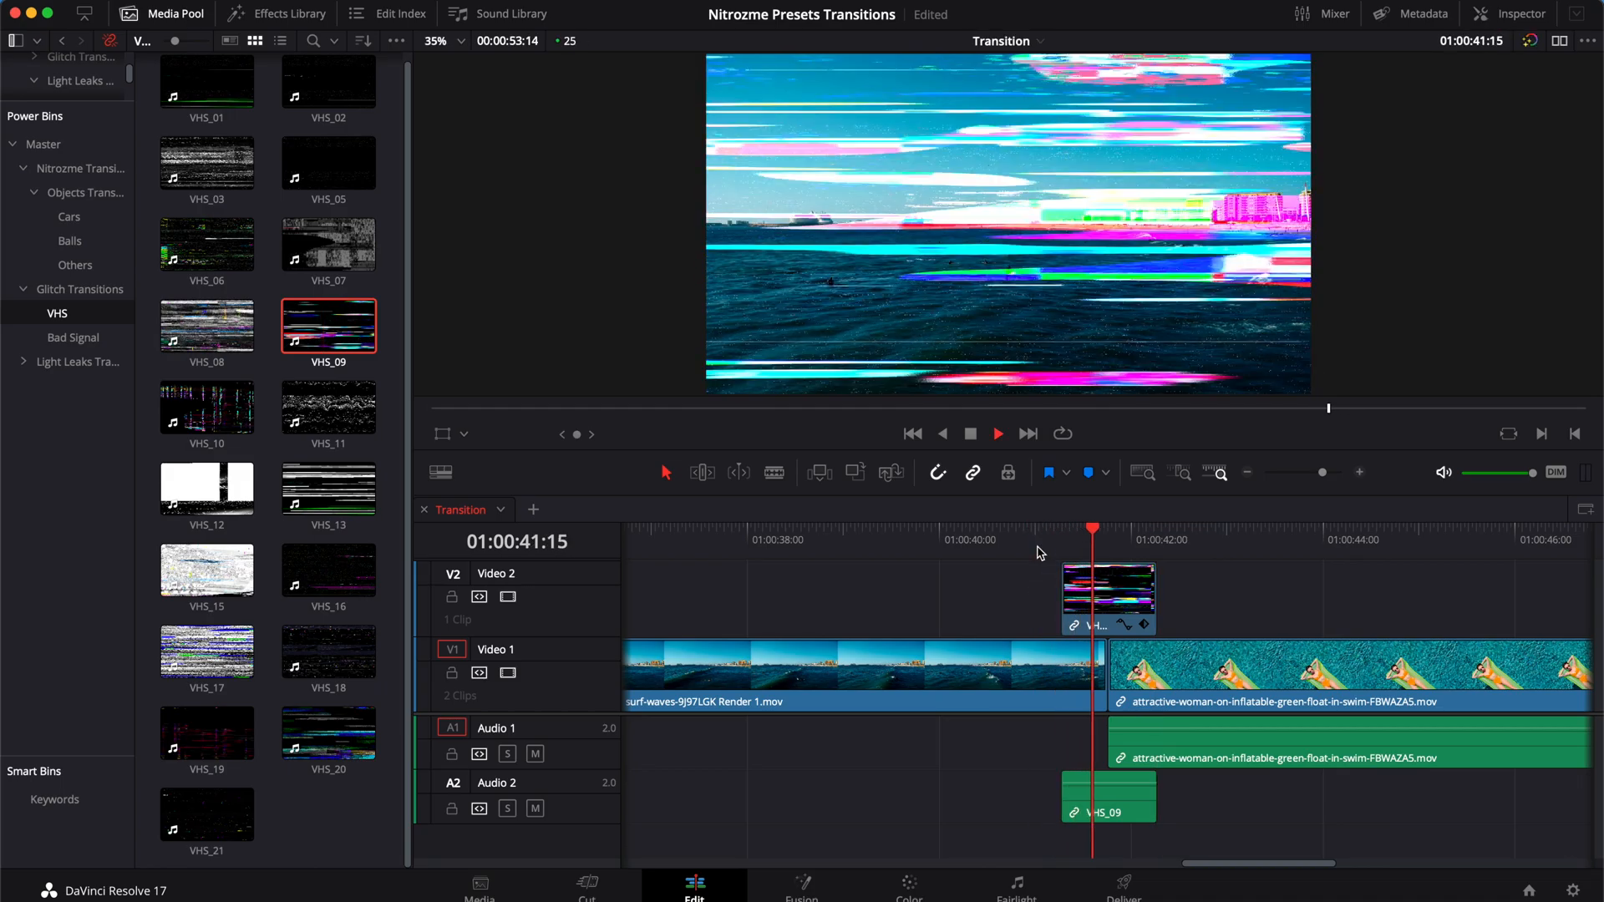
{"action": "left_click", "coordinate": [1040, 552]}
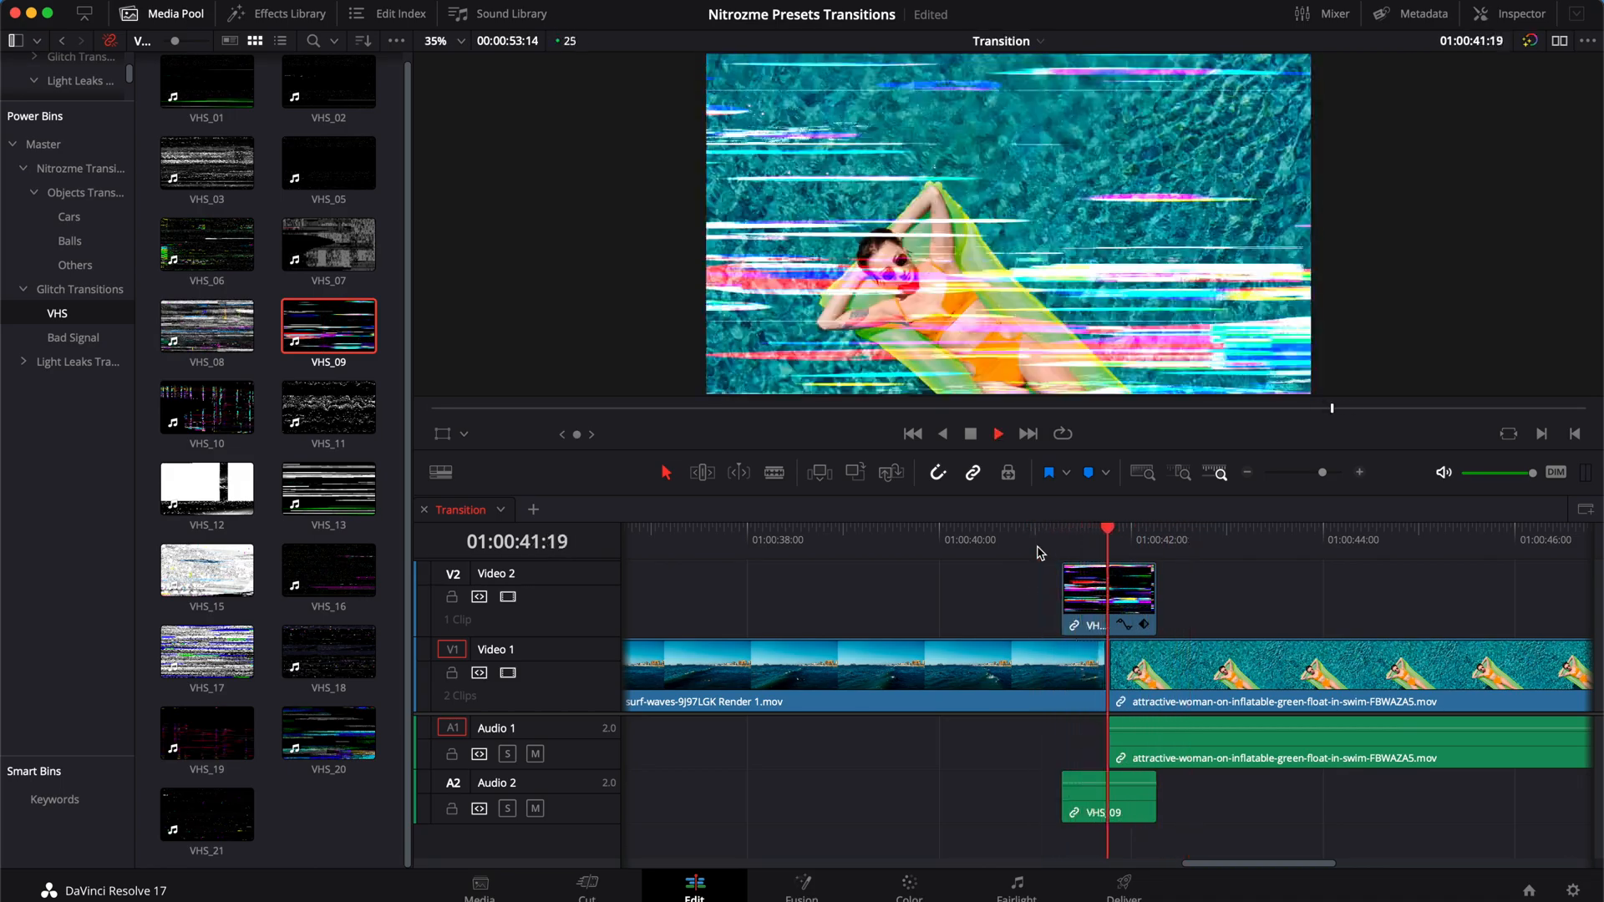
{"action": "left_click", "coordinate": [1040, 548]}
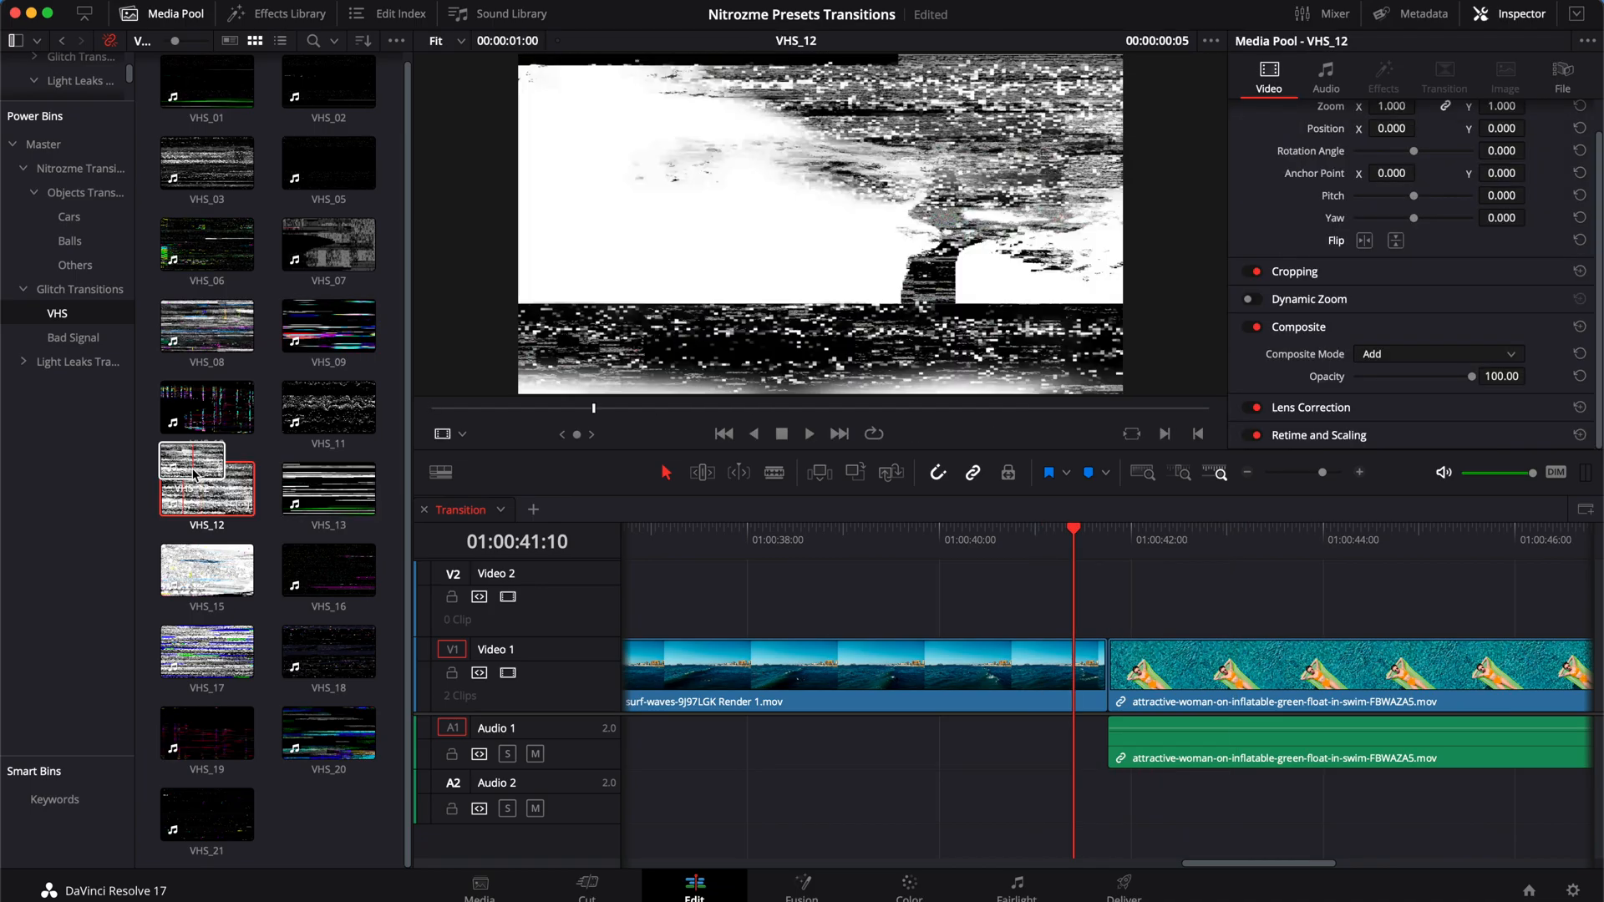
- Overlay the VHS_12 clip on Video 2 across the cut, play it back and select it on the timeline
{"action": "left_click_drag", "start_coordinate": [207, 489], "coordinate": [1072, 546]}
{"action": "key", "text": "space"}
{"action": "left_click", "coordinate": [1055, 537]}
{"action": "left_click", "coordinate": [1095, 579]}
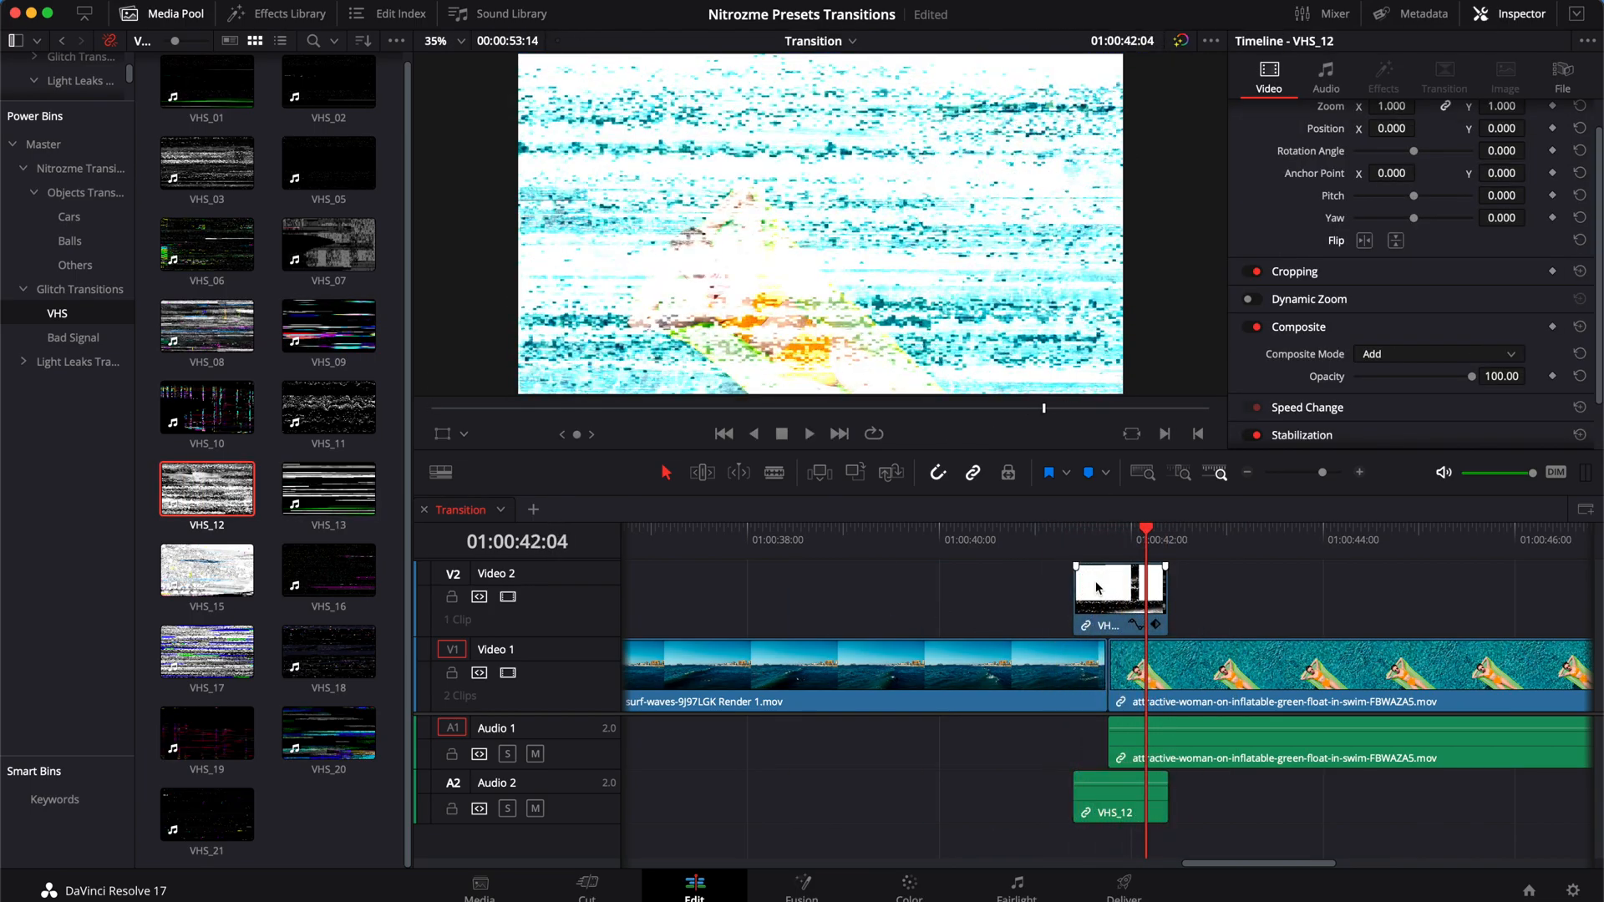
- Shift the VHS_12 clip slightly earlier on Video 2 and play the transition over the cut from the clip's start
{"action": "mouse_move", "coordinate": [1093, 580]}
{"action": "left_mouse_down"}
{"action": "mouse_move", "coordinate": [1073, 579]}
{"action": "mouse_move", "coordinate": [1089, 580]}
{"action": "left_mouse_up"}
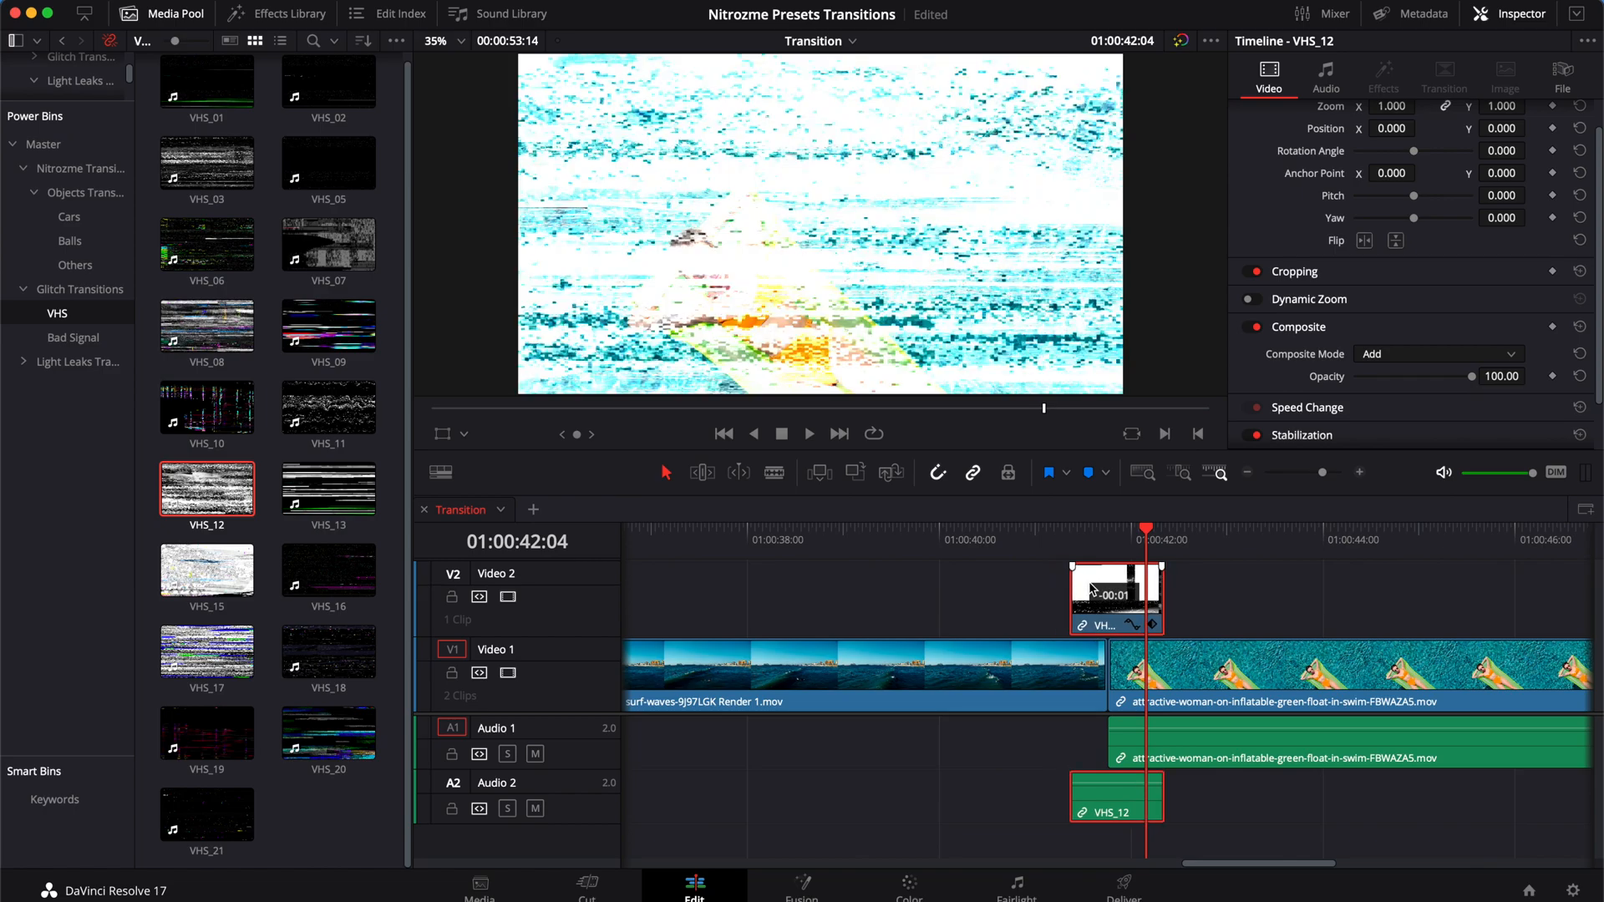
{"action": "left_click", "coordinate": [1070, 670]}
{"action": "left_click", "coordinate": [1071, 536]}
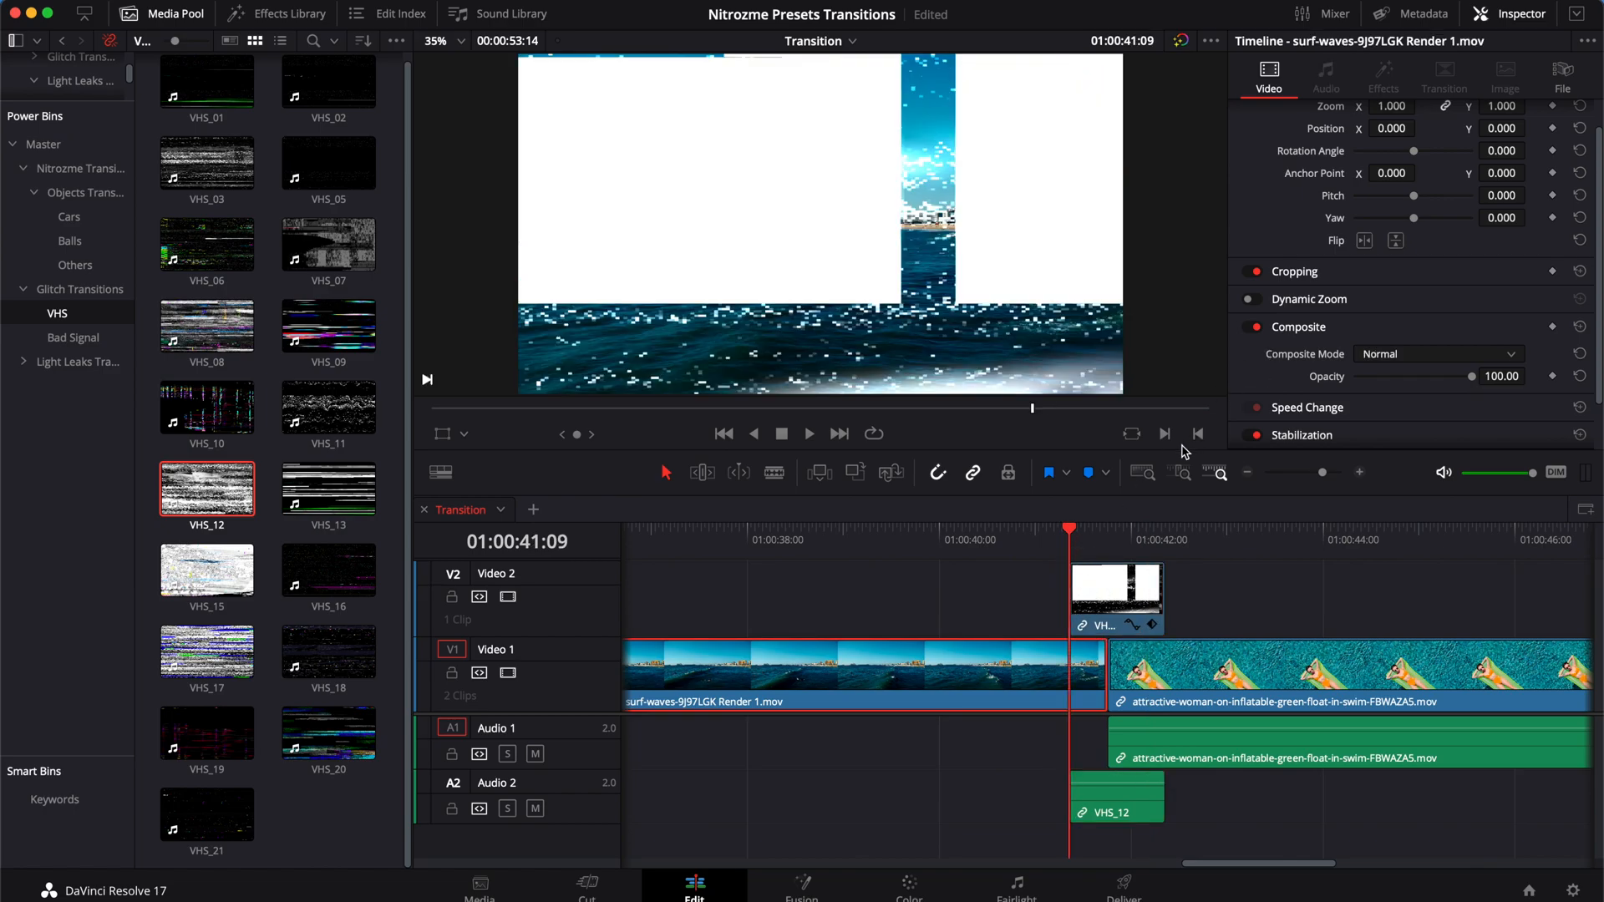
{"action": "scroll", "coordinate": [1386, 239], "scroll_direction": "up", "scroll_amount": 2}
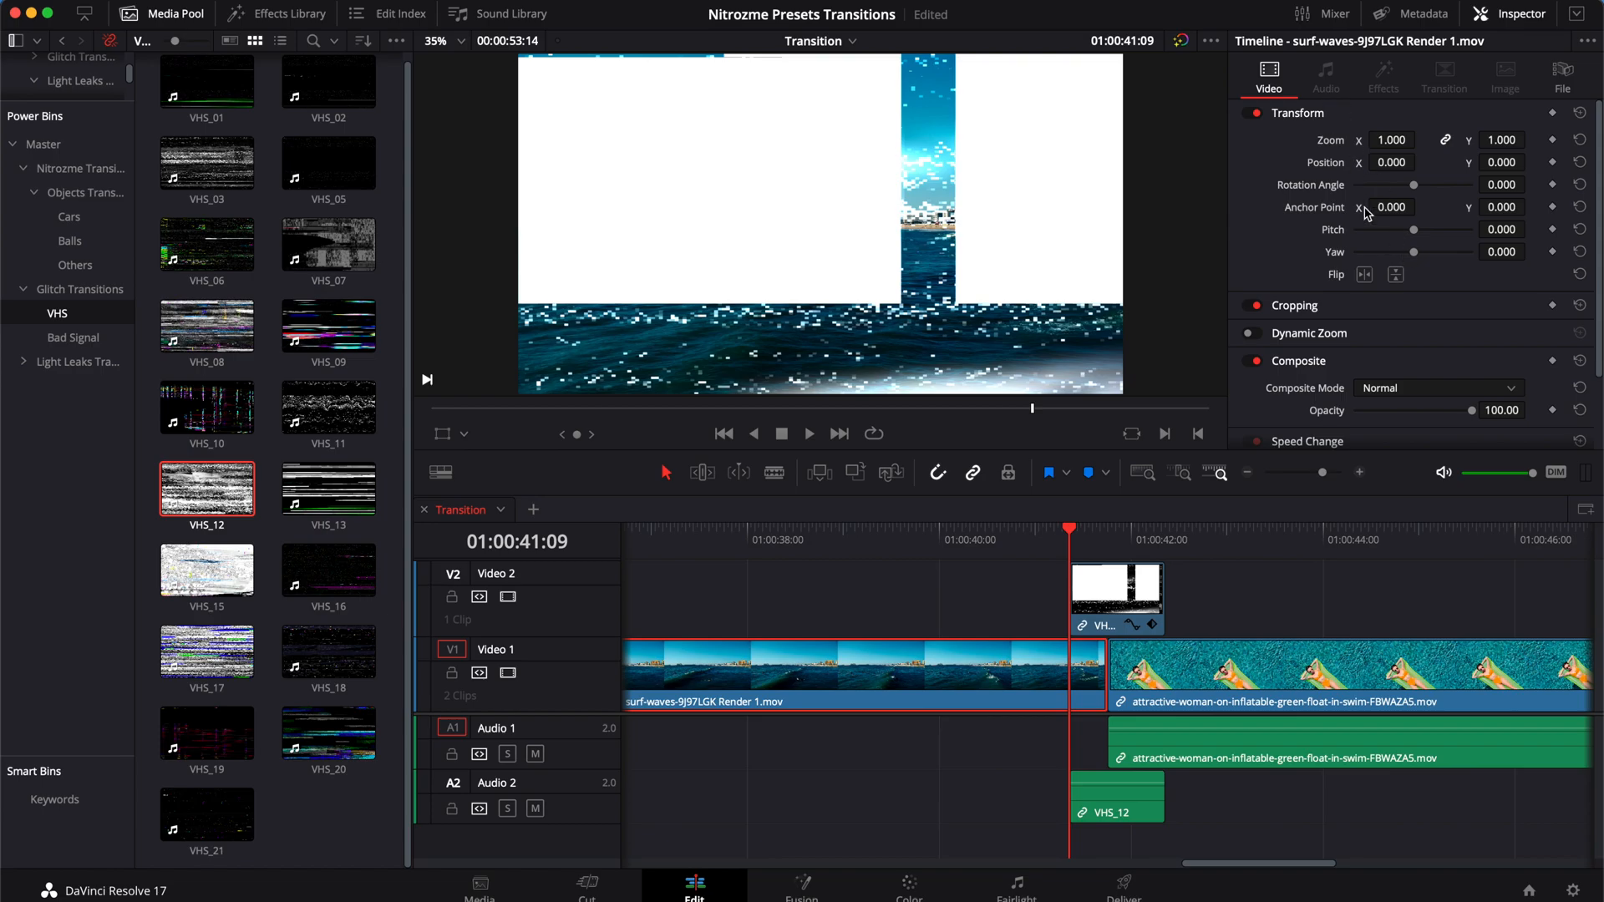
{"action": "scroll", "coordinate": [1391, 318], "scroll_direction": "down", "scroll_amount": 5}
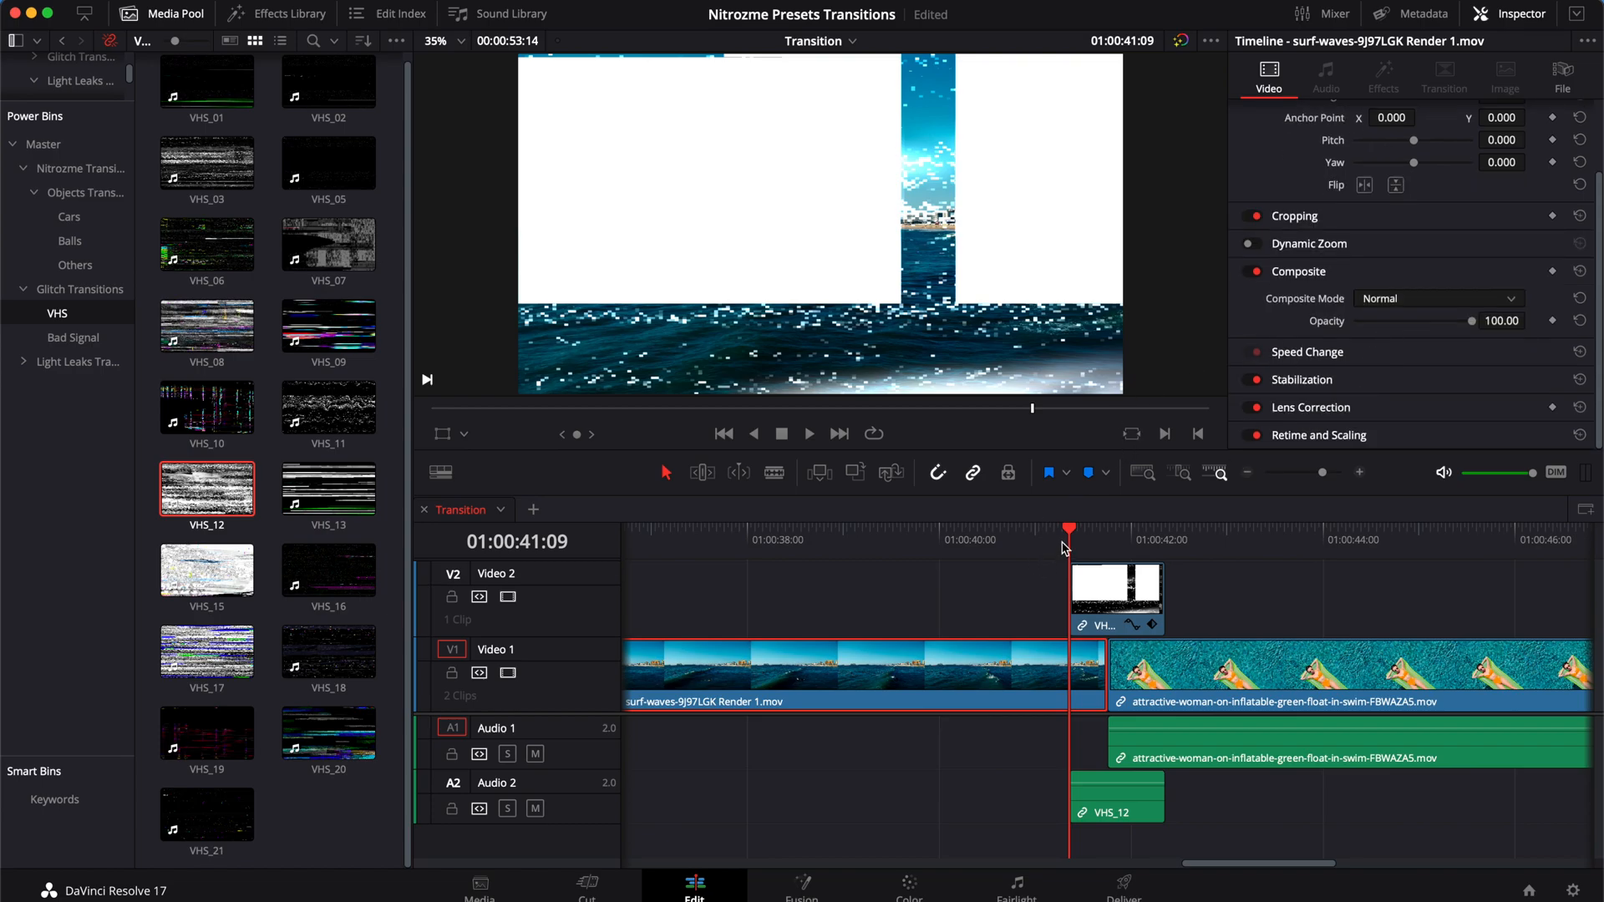
{"action": "key", "text": "space"}
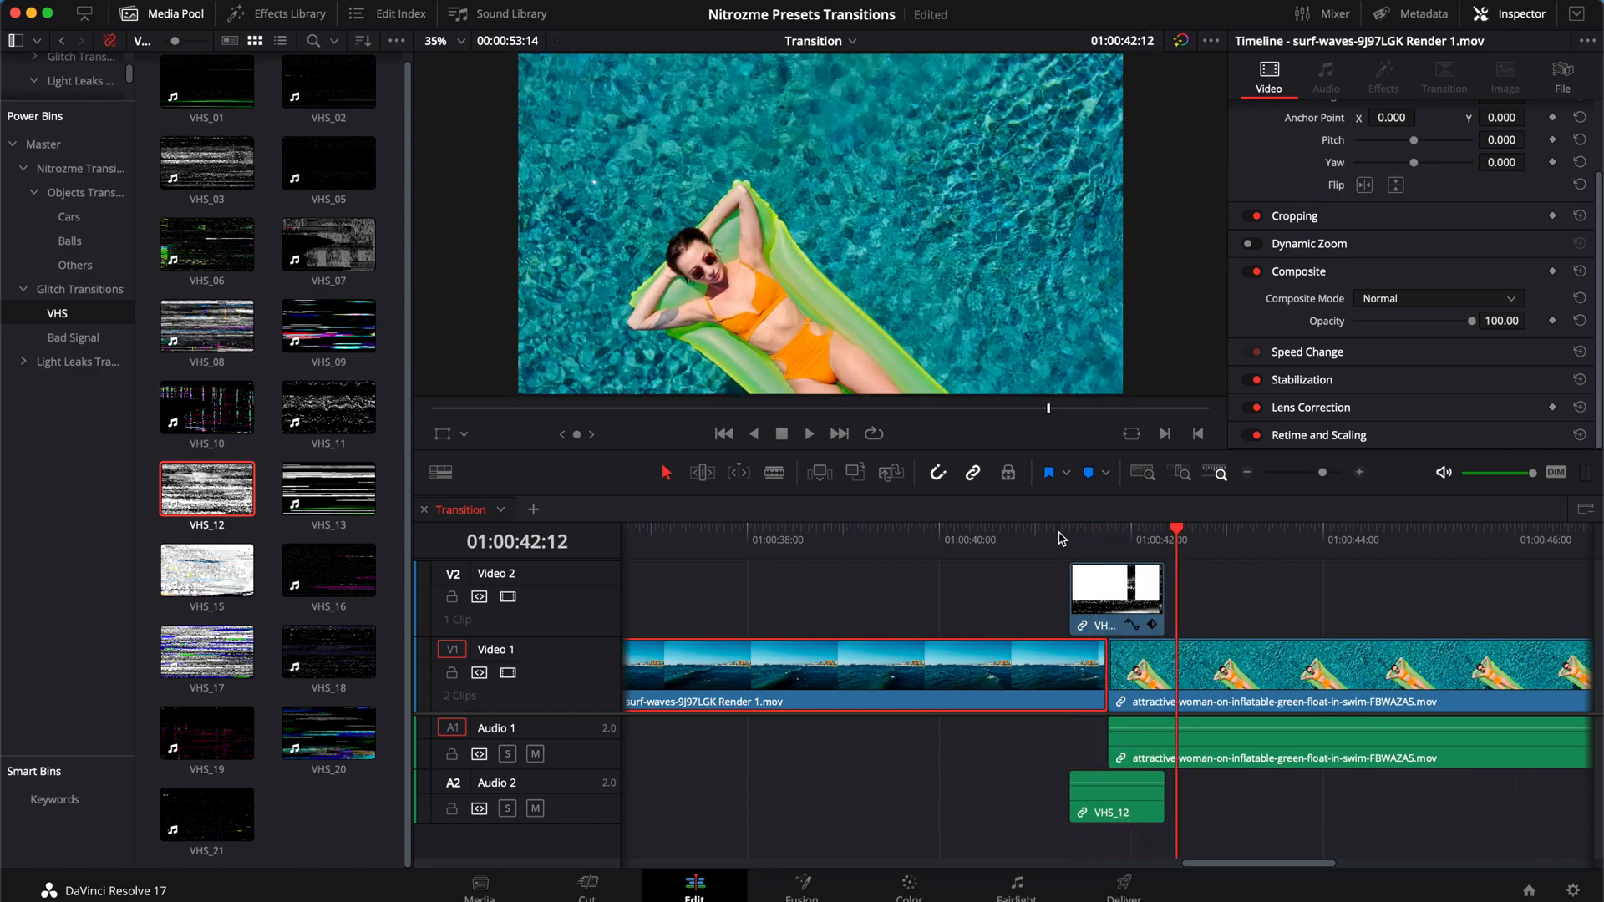
- Replace VHS_12 on Video 2 with the VHS_17 clip across the cut and play the transition
{"action": "left_click", "coordinate": [373, 512]}
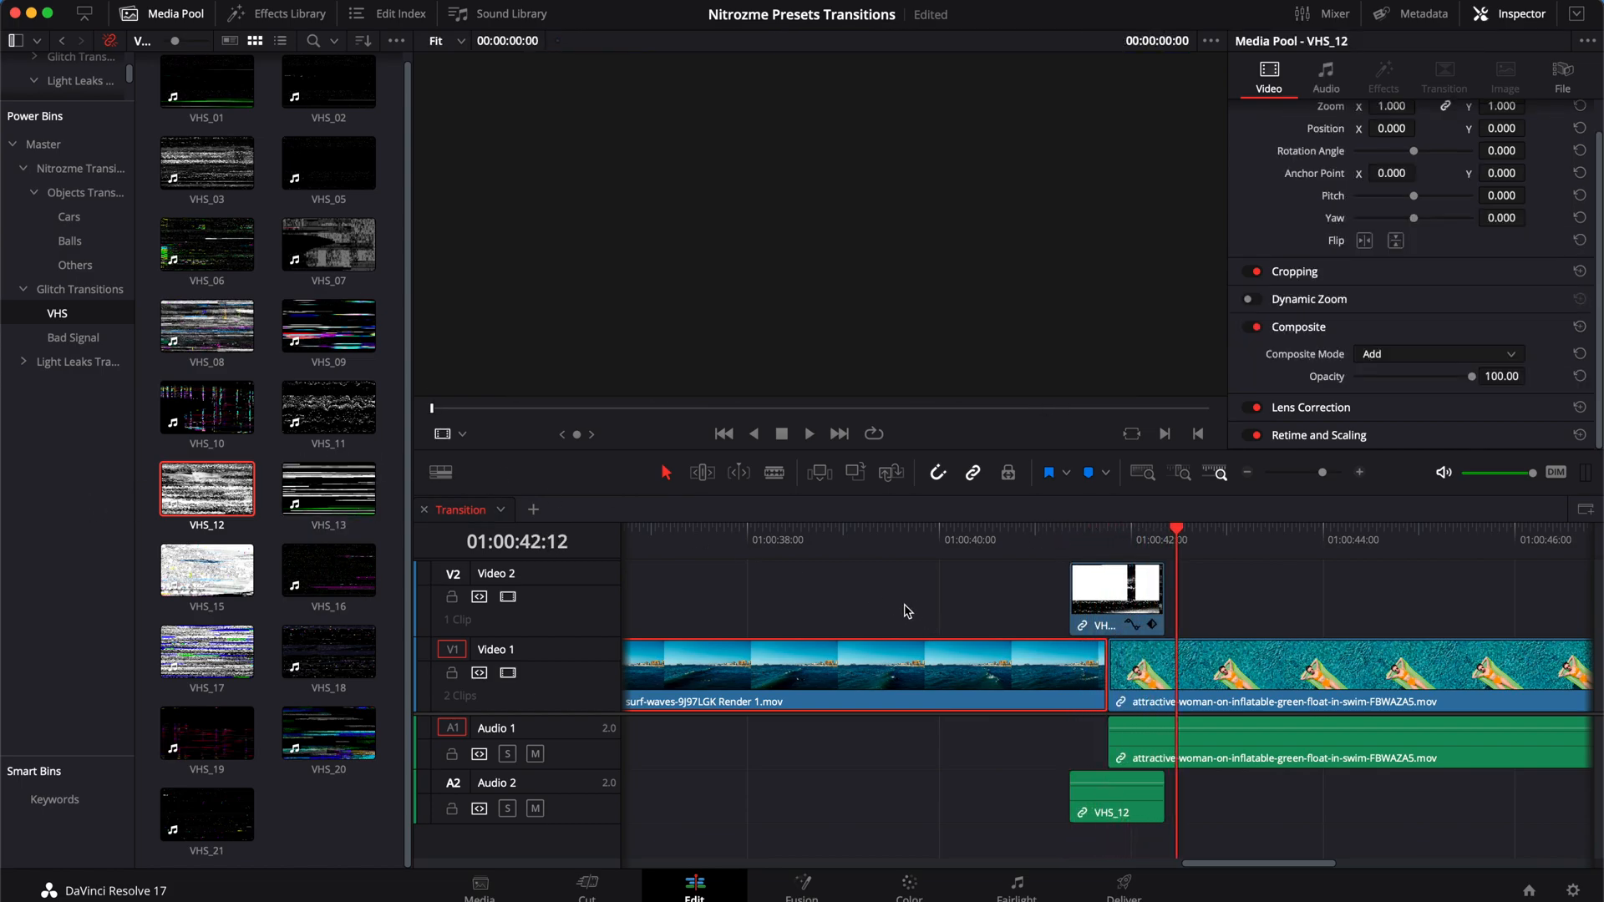
{"action": "left_click", "coordinate": [1090, 602]}
{"action": "key", "text": "Delete"}
{"action": "left_click_drag", "start_coordinate": [206, 651], "coordinate": [1055, 592]}
{"action": "left_click", "coordinate": [1028, 537]}
{"action": "key", "text": "space"}
{"action": "key", "text": "space"}
- Replace VHS_17 on Video 2 with GLITCH_15 from the Bad Signal bin across the cut and play the transition
{"action": "left_click", "coordinate": [1096, 591]}
{"action": "key", "text": "Delete"}
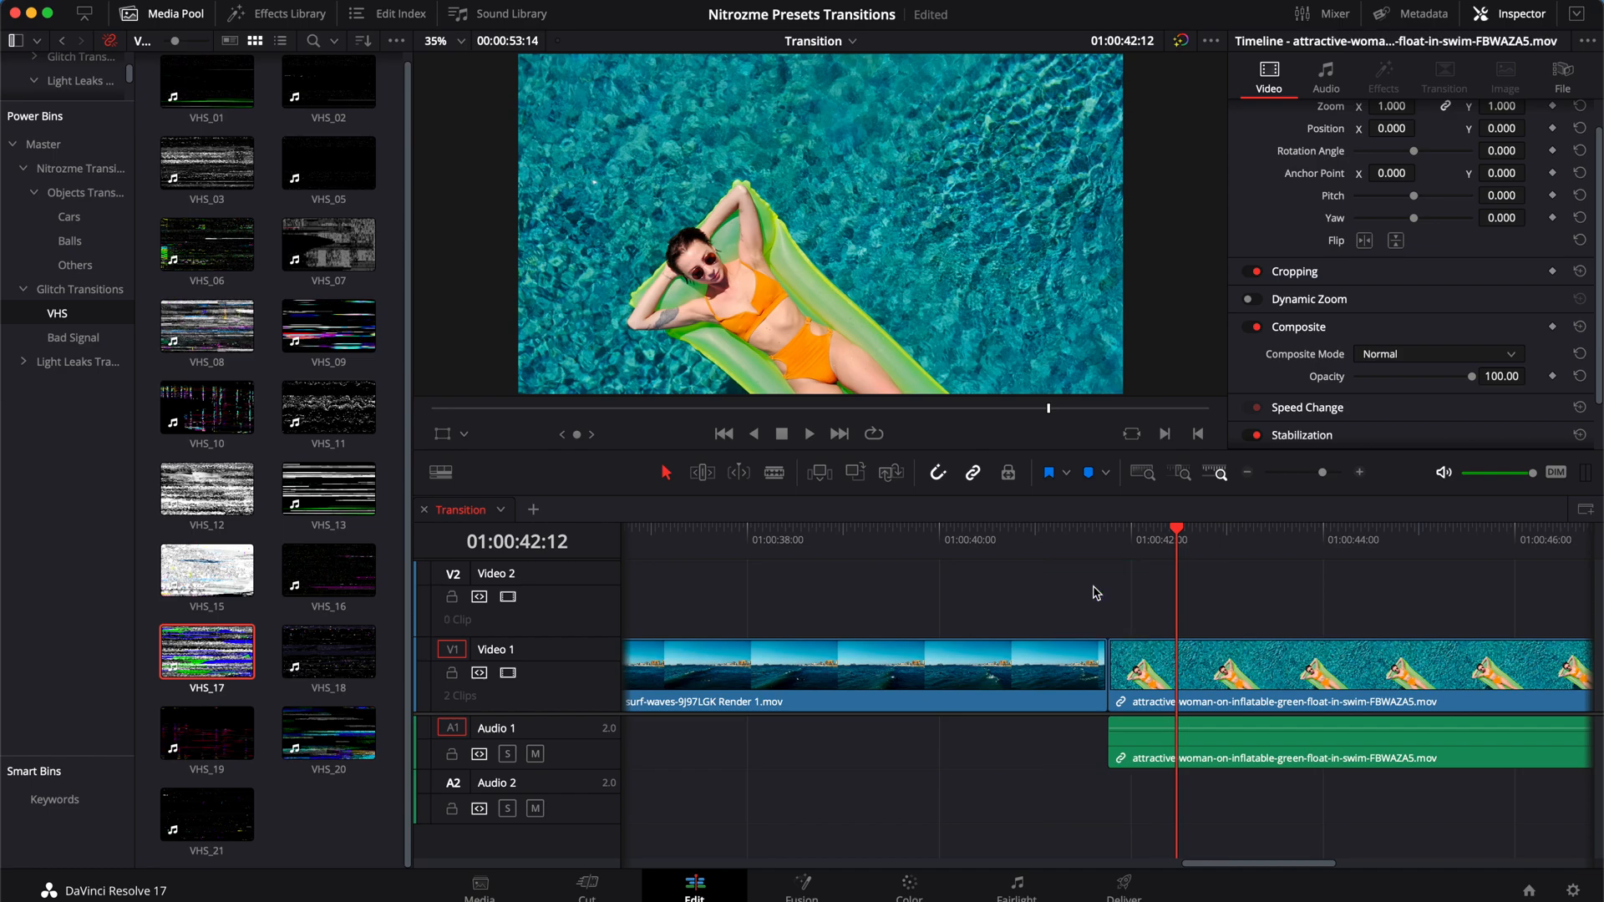
{"action": "left_click", "coordinate": [380, 363]}
{"action": "left_click", "coordinate": [73, 338]}
{"action": "left_click_drag", "start_coordinate": [211, 660], "coordinate": [1060, 601]}
{"action": "left_click", "coordinate": [1041, 556]}
{"action": "key", "text": "space"}
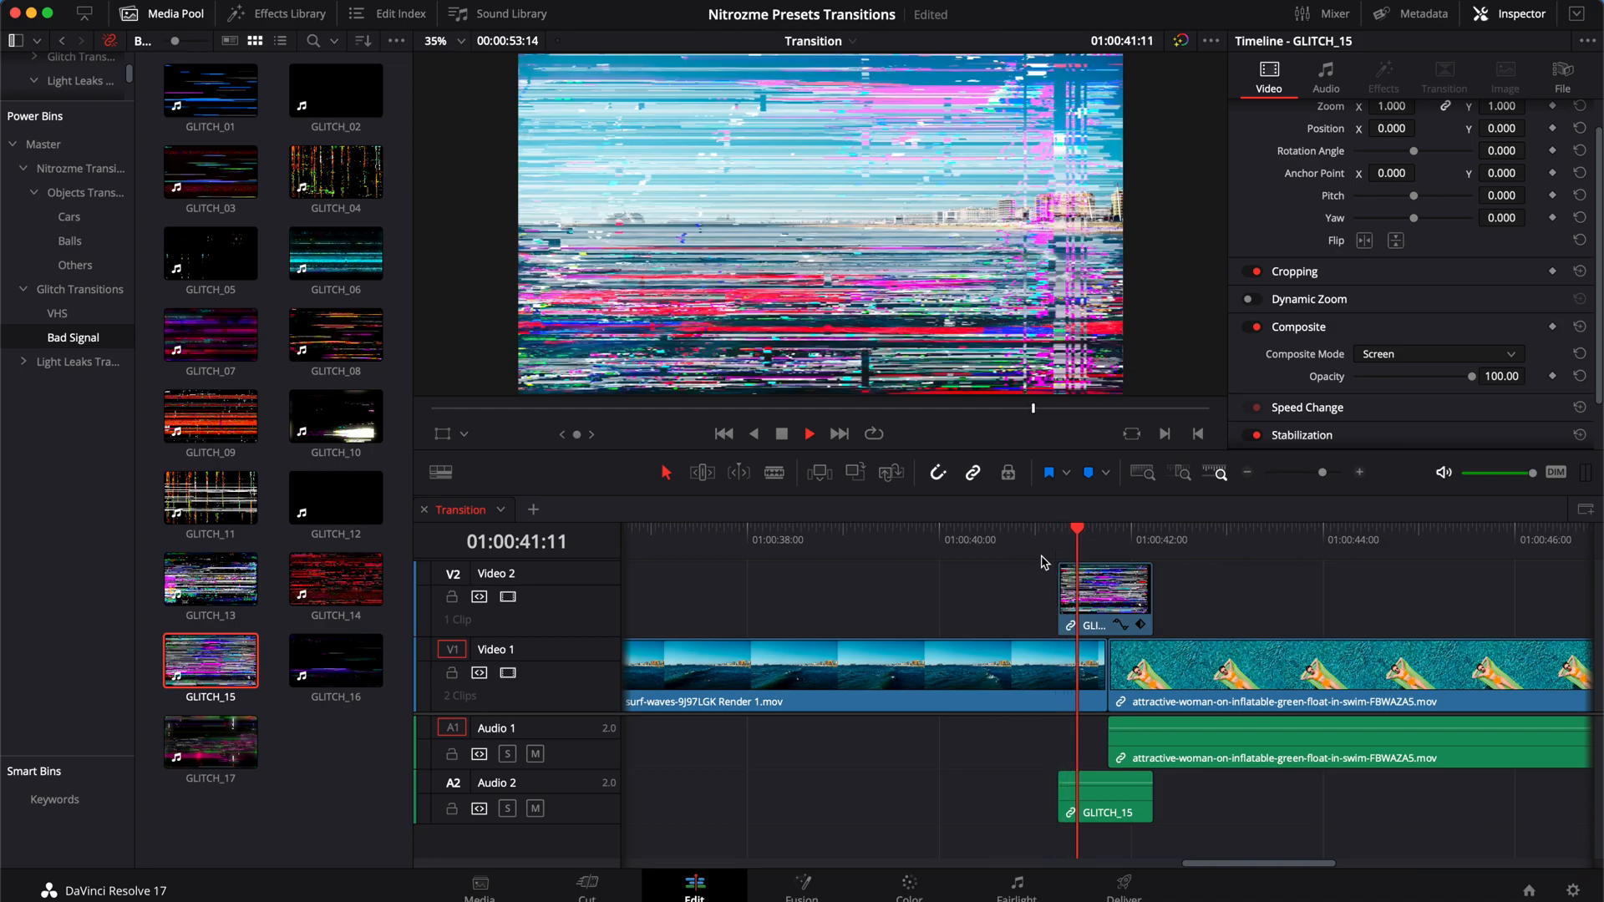
{"action": "left_click", "coordinate": [1041, 555]}
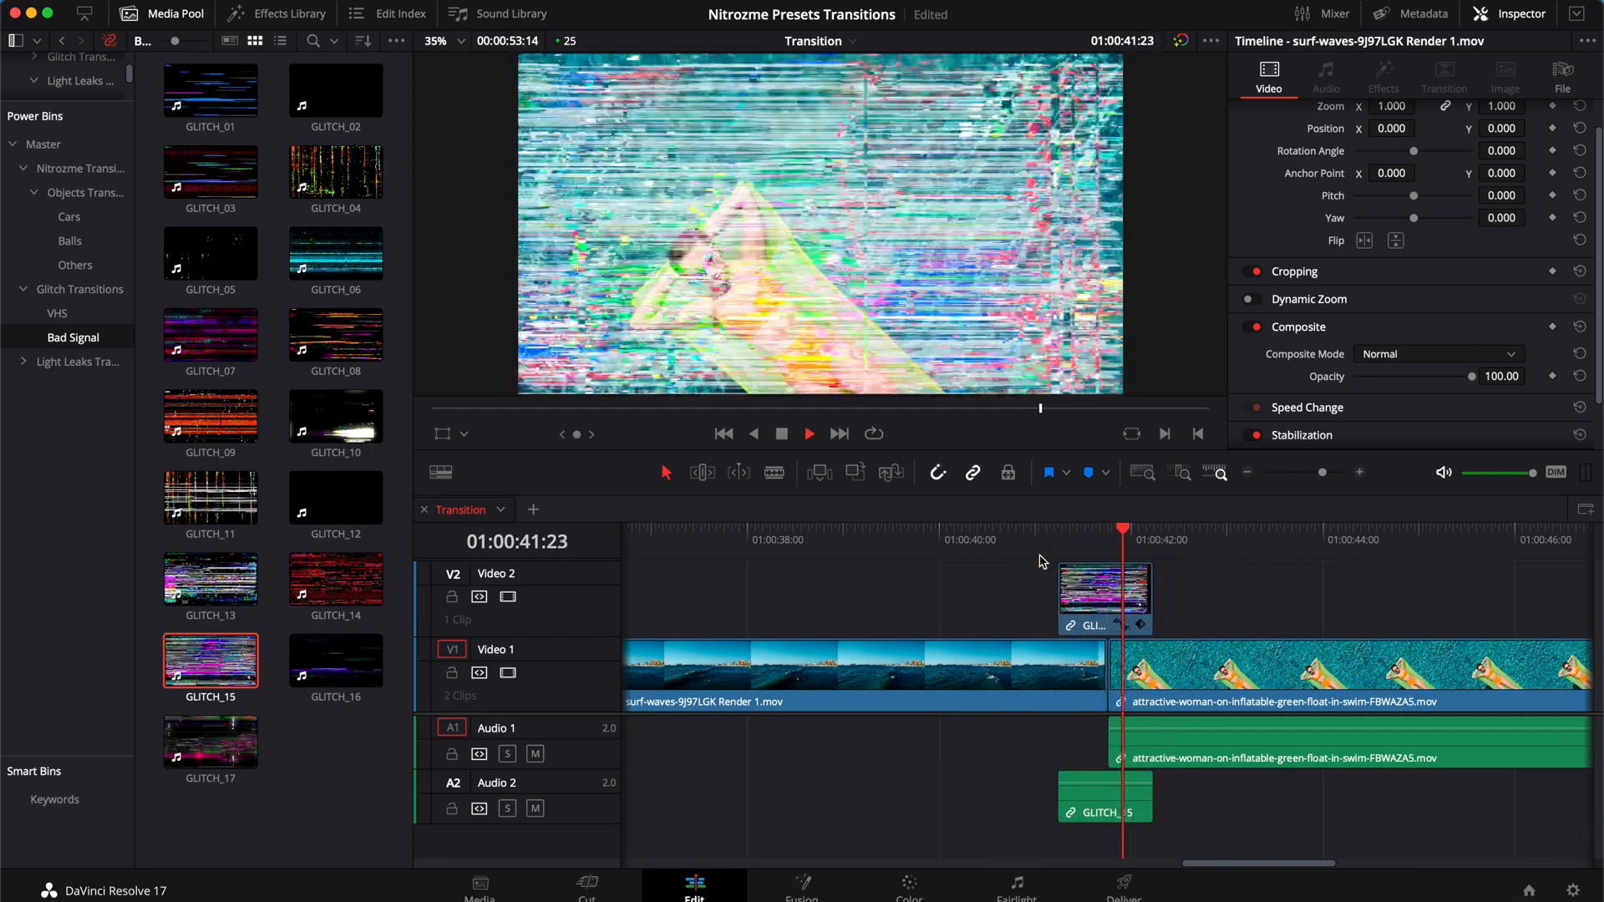
{"action": "left_click", "coordinate": [1041, 555]}
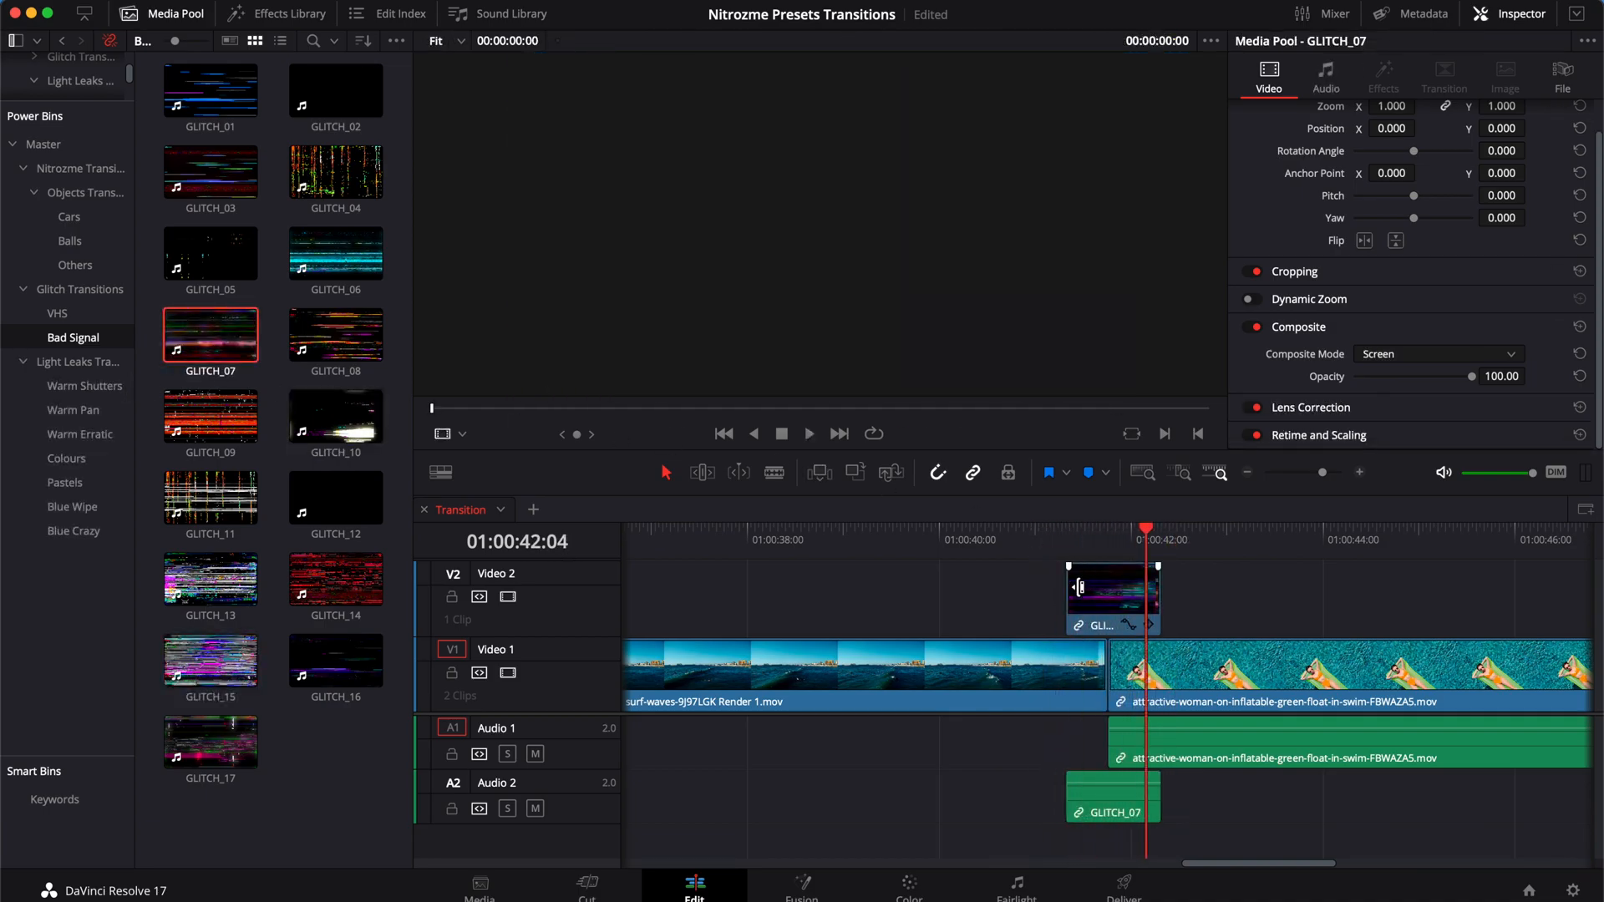
- Replace GLITCH_07 on Video 2 with the Warm Shutters 05 light leak across the cut and play the transition
{"action": "left_click", "coordinate": [1106, 593]}
{"action": "key", "text": "Delete"}
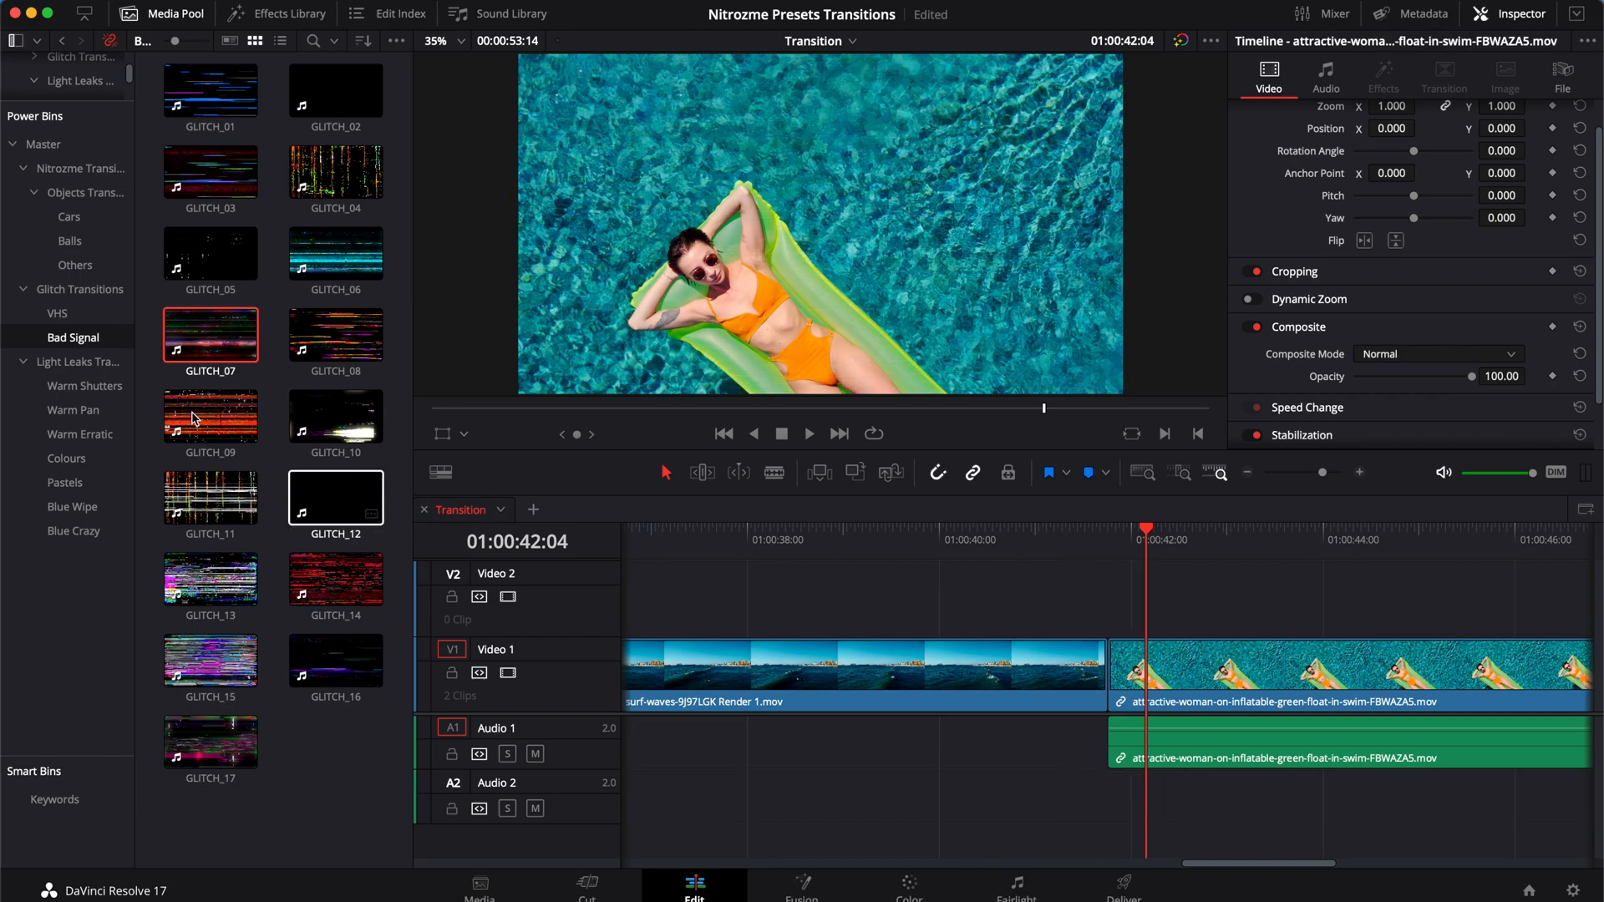
{"action": "left_click", "coordinate": [98, 386]}
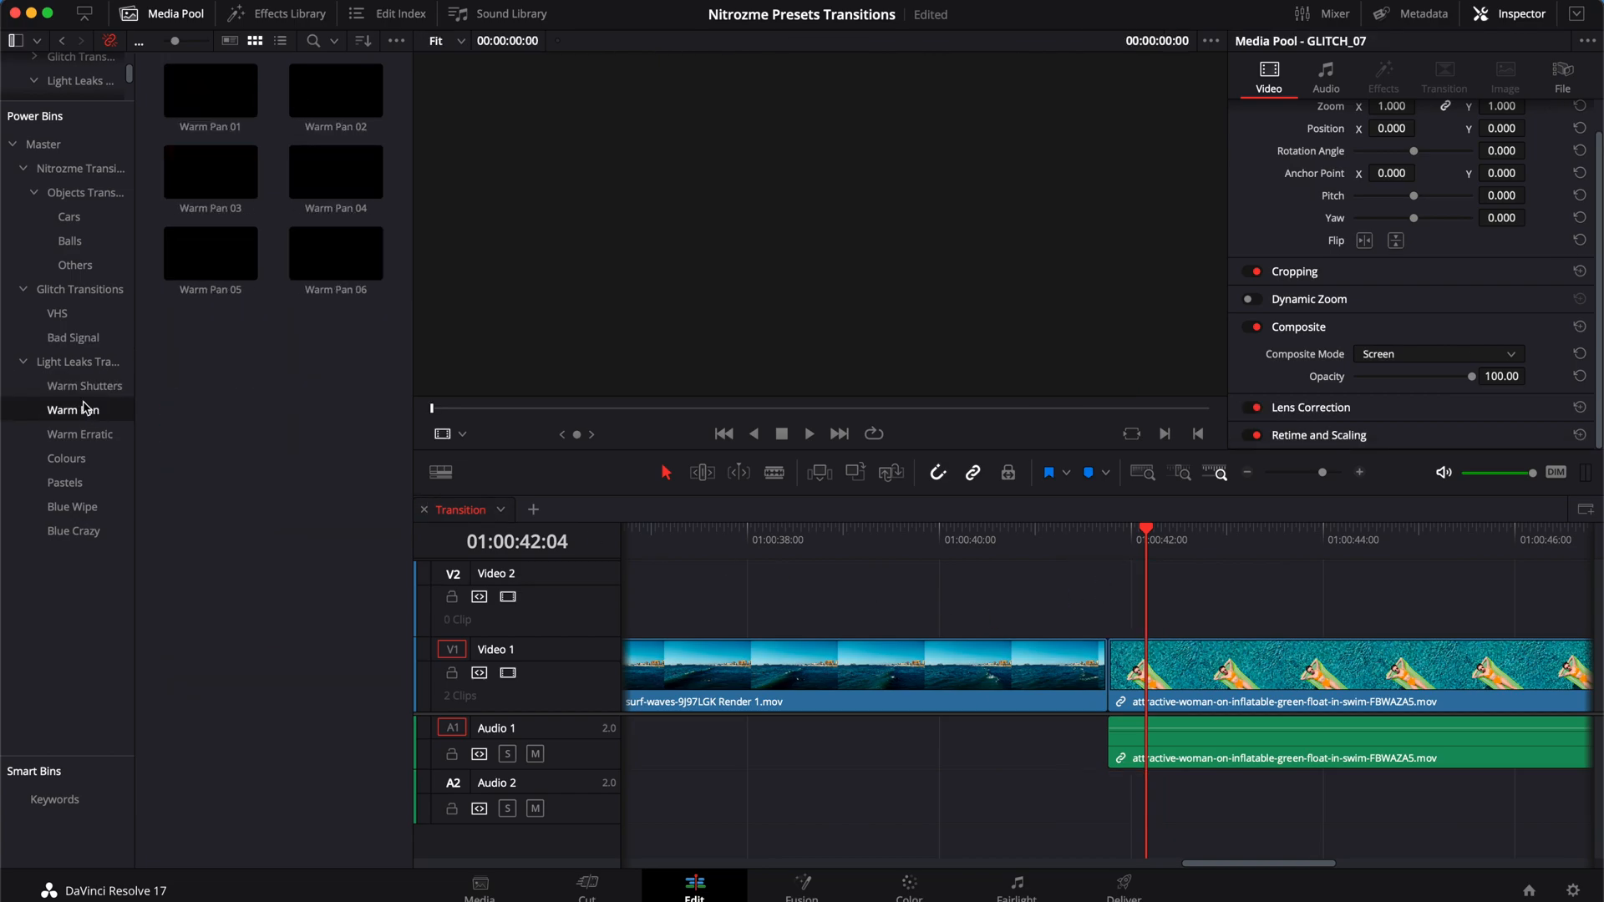
{"action": "left_click", "coordinate": [191, 253]}
{"action": "left_click_drag", "start_coordinate": [191, 260], "coordinate": [1094, 592]}
{"action": "left_click", "coordinate": [1079, 591]}
{"action": "scroll", "coordinate": [1080, 591], "scroll_direction": "up", "scroll_amount": 3}
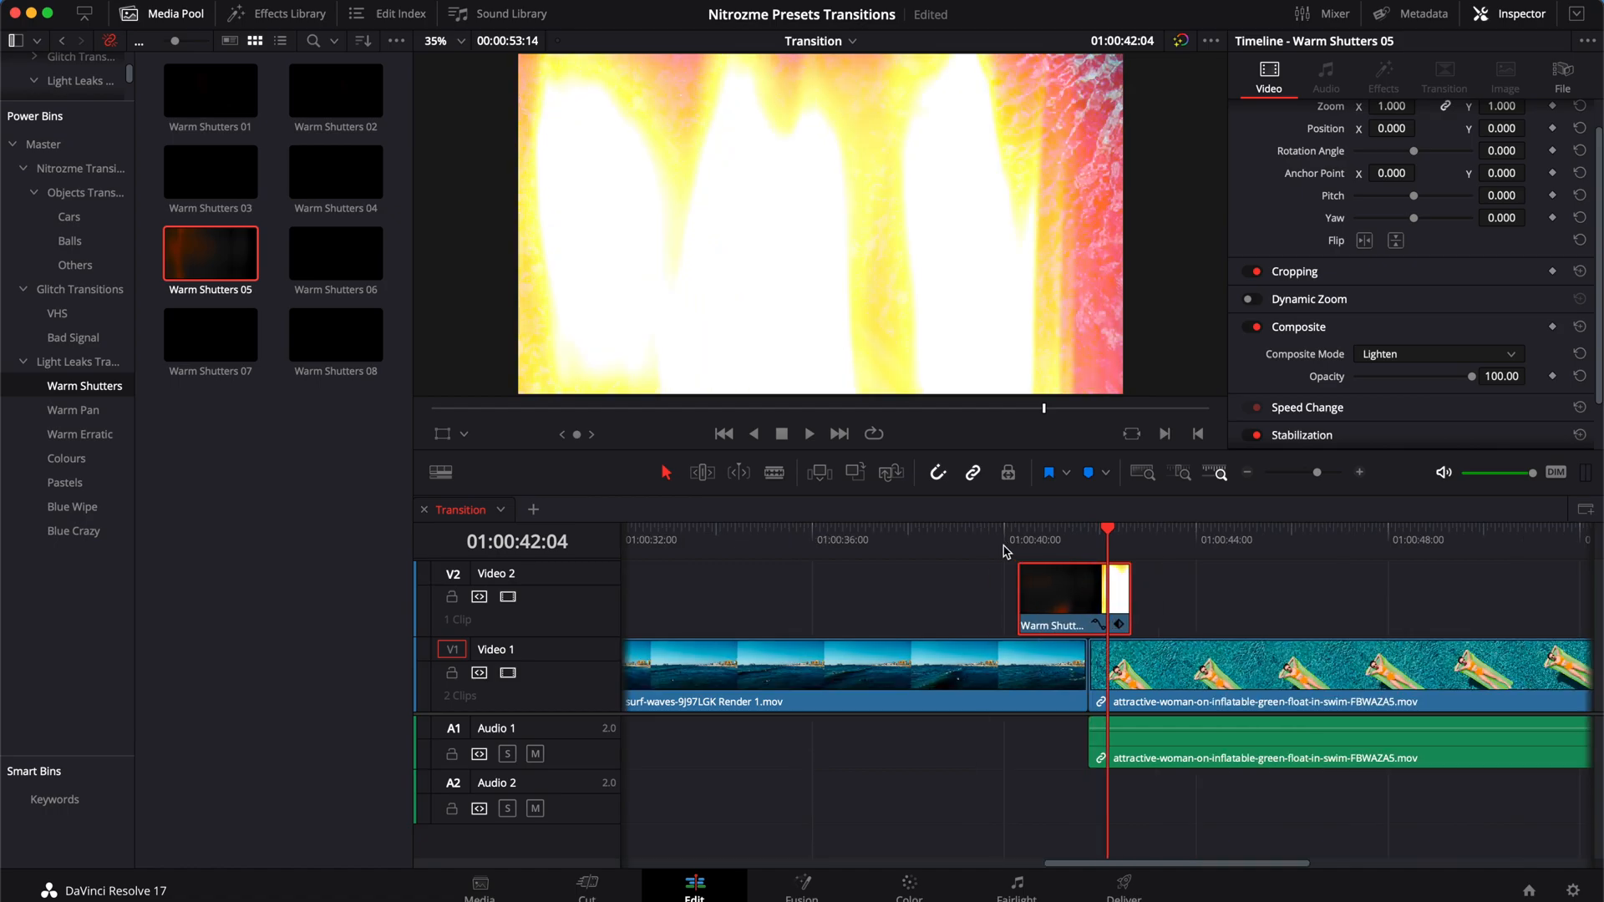
{"action": "left_click", "coordinate": [1006, 545]}
{"action": "key", "text": "space"}
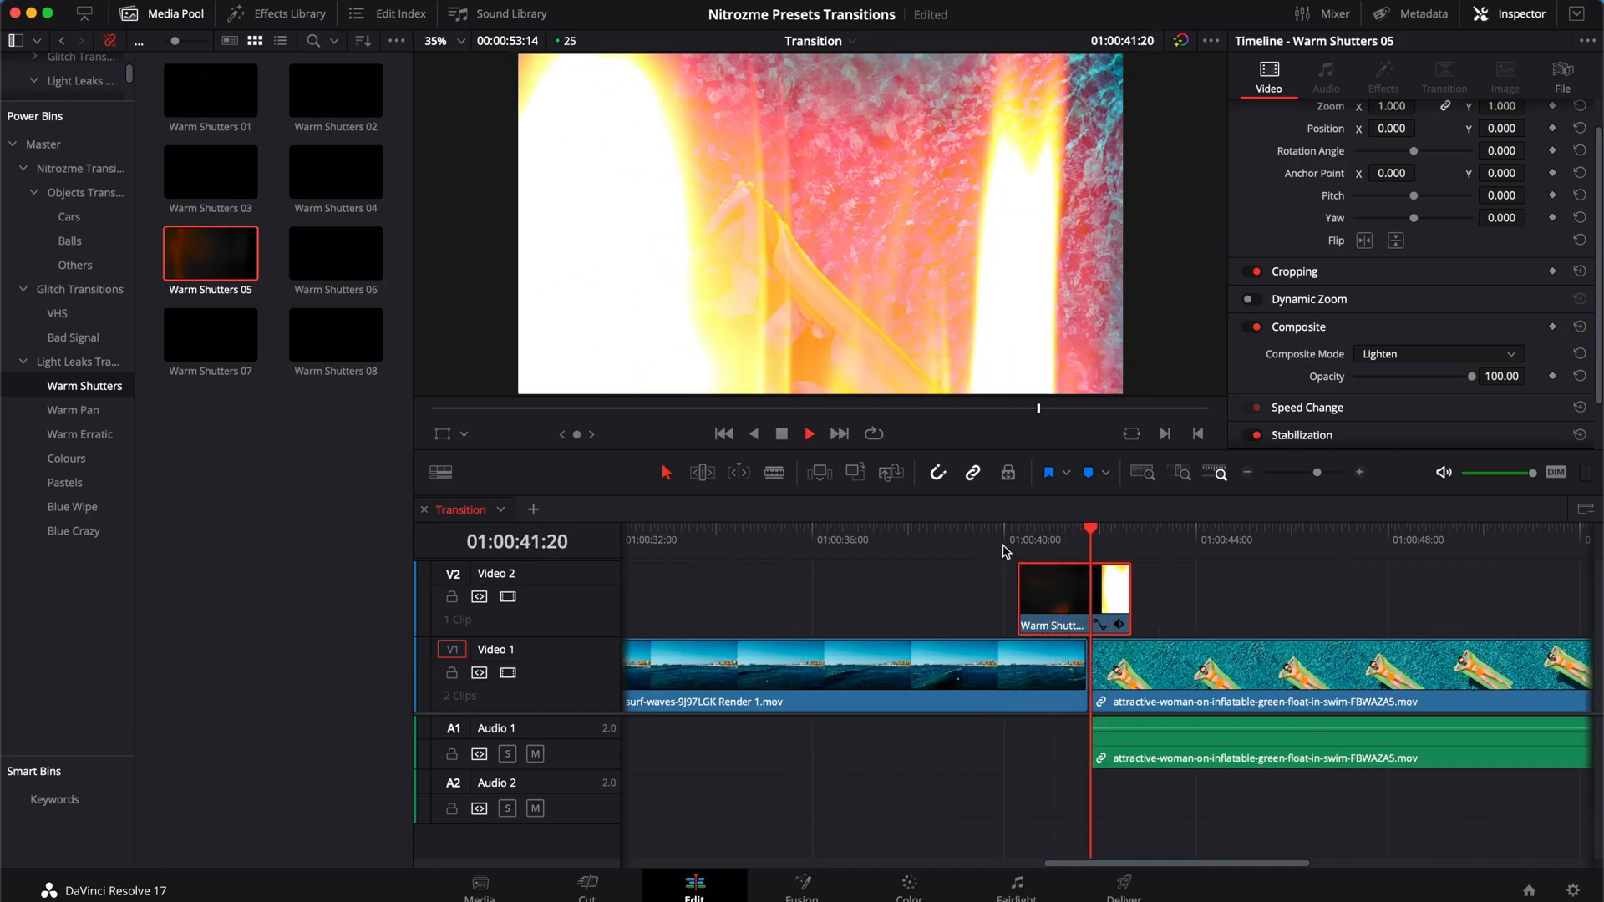
{"action": "key", "text": "space"}
- Shift the Warm Shutters 05 clip slightly later on Video 2 and replay the light leak over the cut
{"action": "left_click_drag", "start_coordinate": [1125, 580], "coordinate": [1151, 582]}
{"action": "left_click_drag", "start_coordinate": [1021, 589], "coordinate": [1077, 596]}
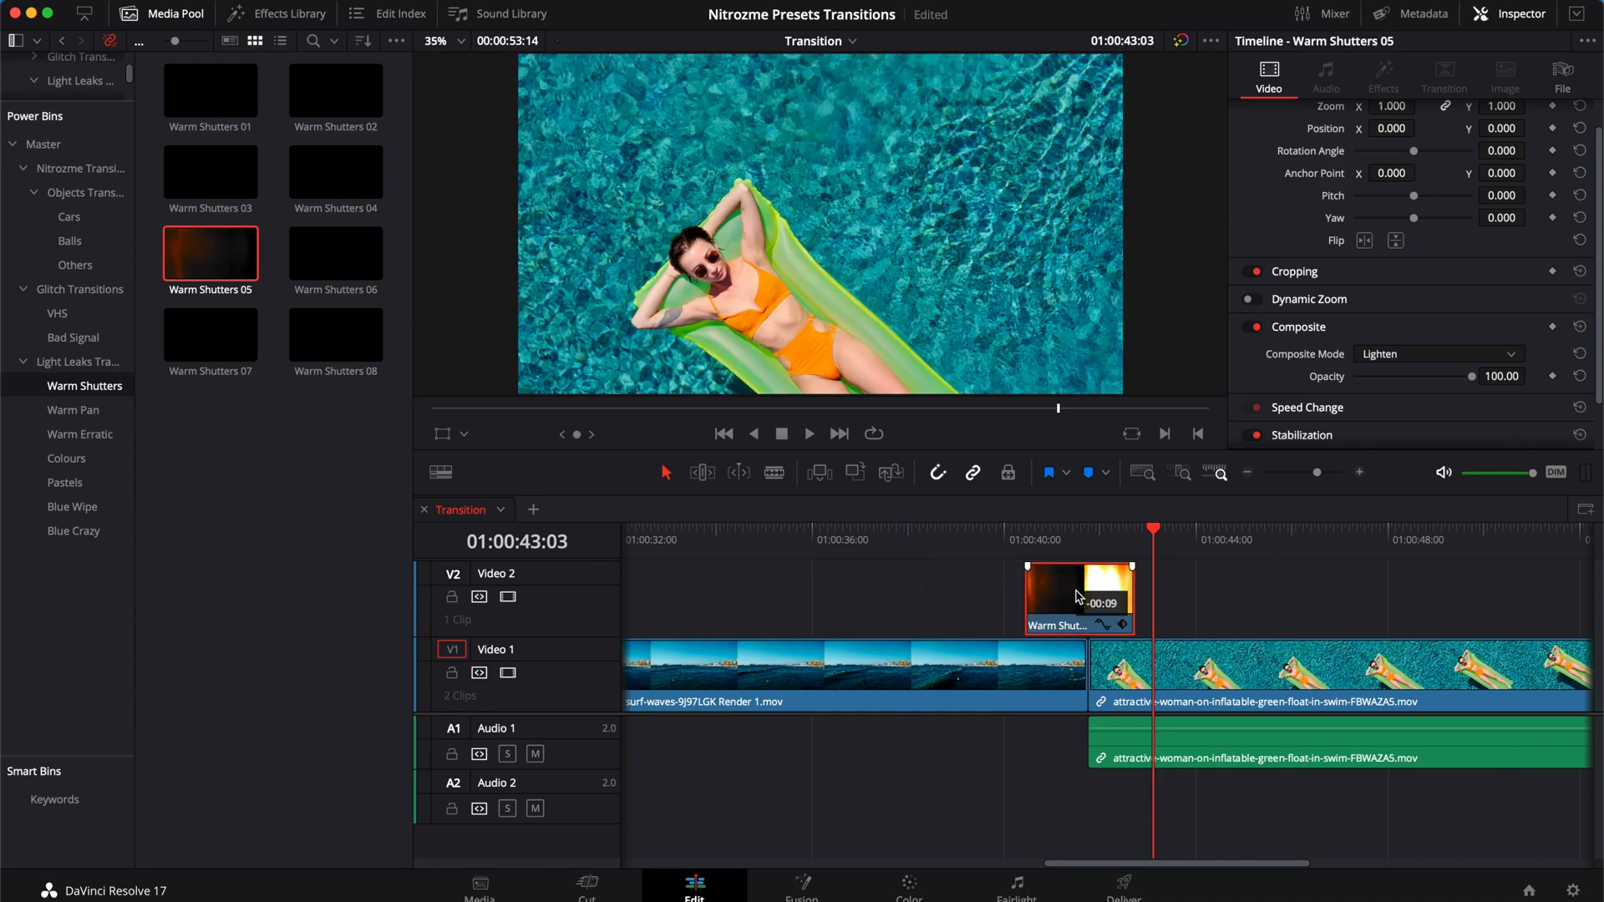
{"action": "left_click", "coordinate": [1017, 547]}
{"action": "key", "text": "space"}
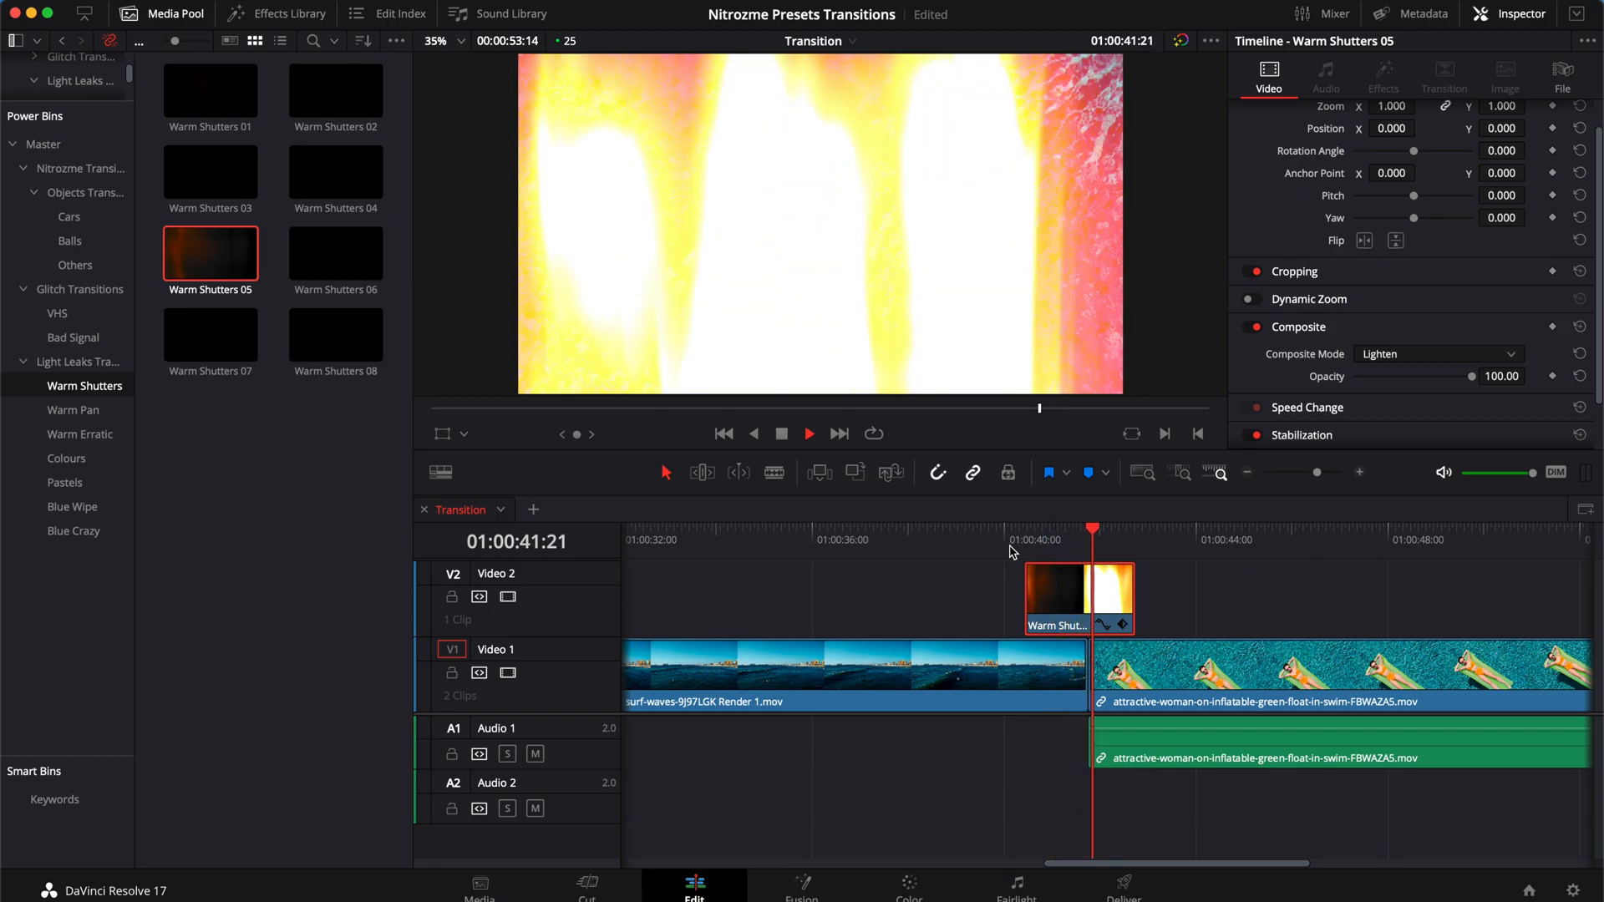
{"action": "key", "text": "space"}
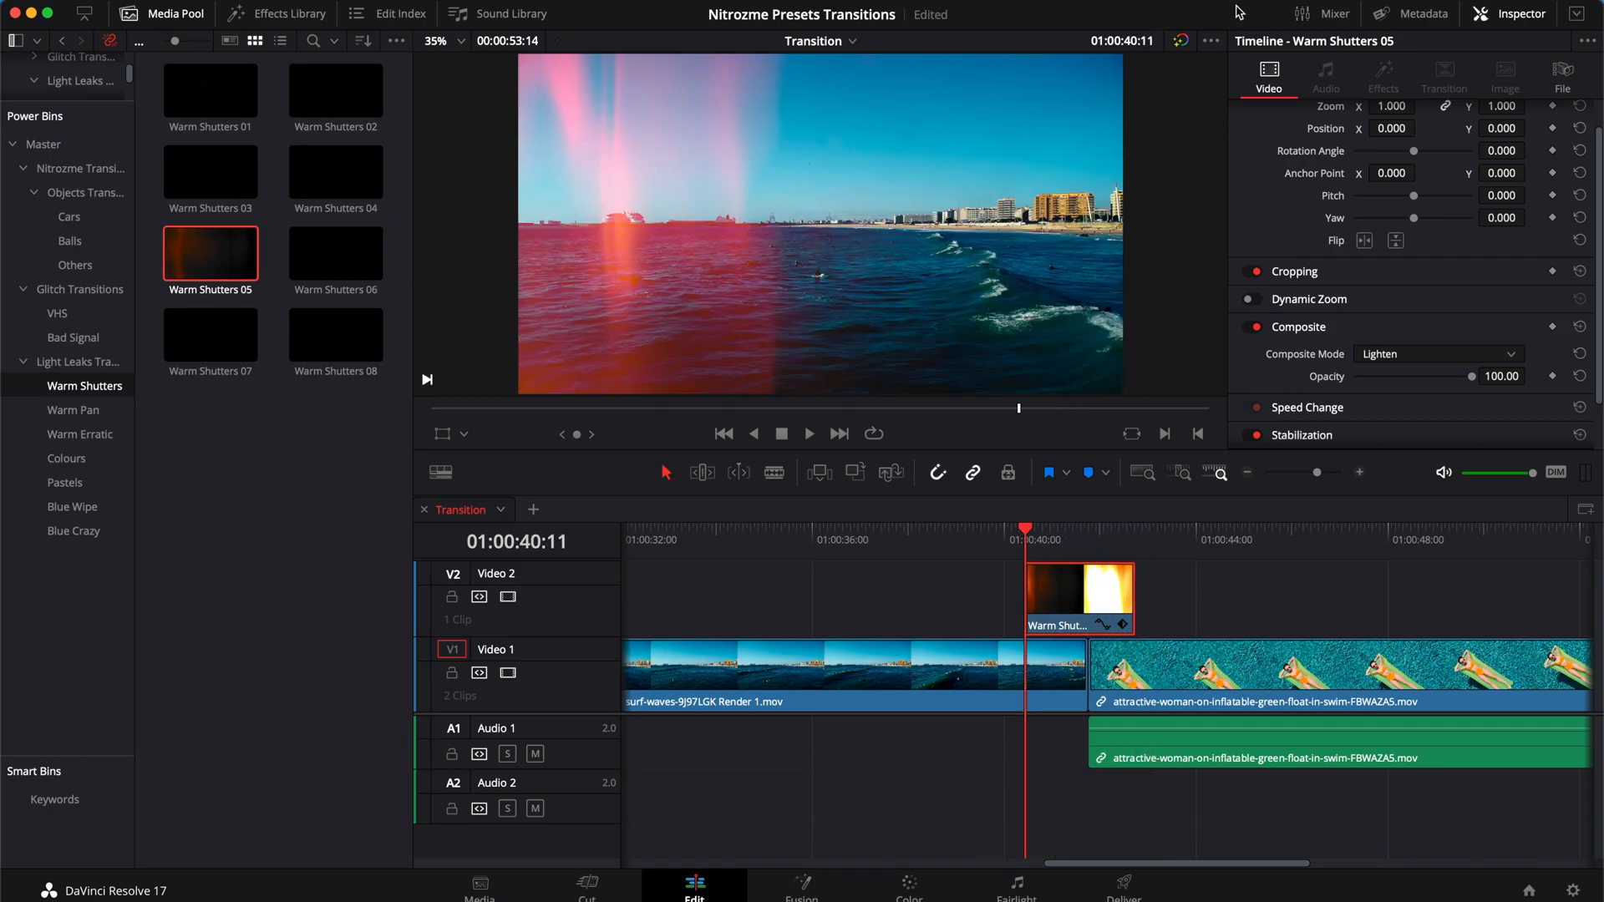
- Hide the Inspector, shift the Colours 06 clip later on Video 2 and play it over the cut
{"action": "left_click", "coordinate": [1519, 18]}
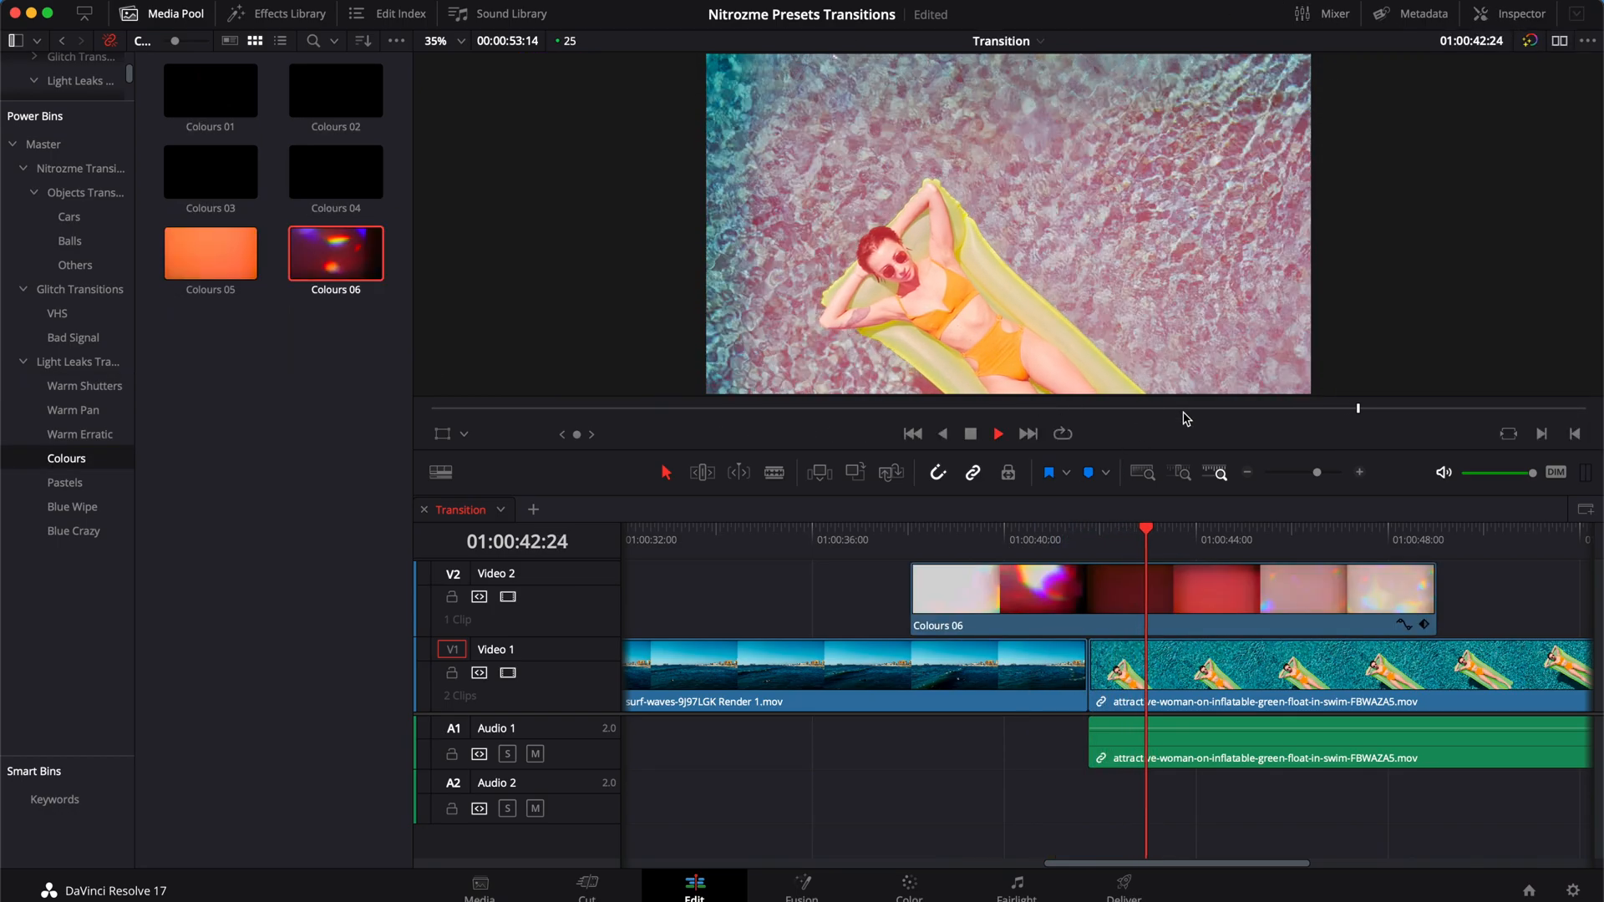
{"action": "key", "text": "space"}
{"action": "left_click_drag", "start_coordinate": [1193, 603], "coordinate": [1335, 603]}
{"action": "left_click", "coordinate": [1107, 547]}
{"action": "key", "text": "space"}
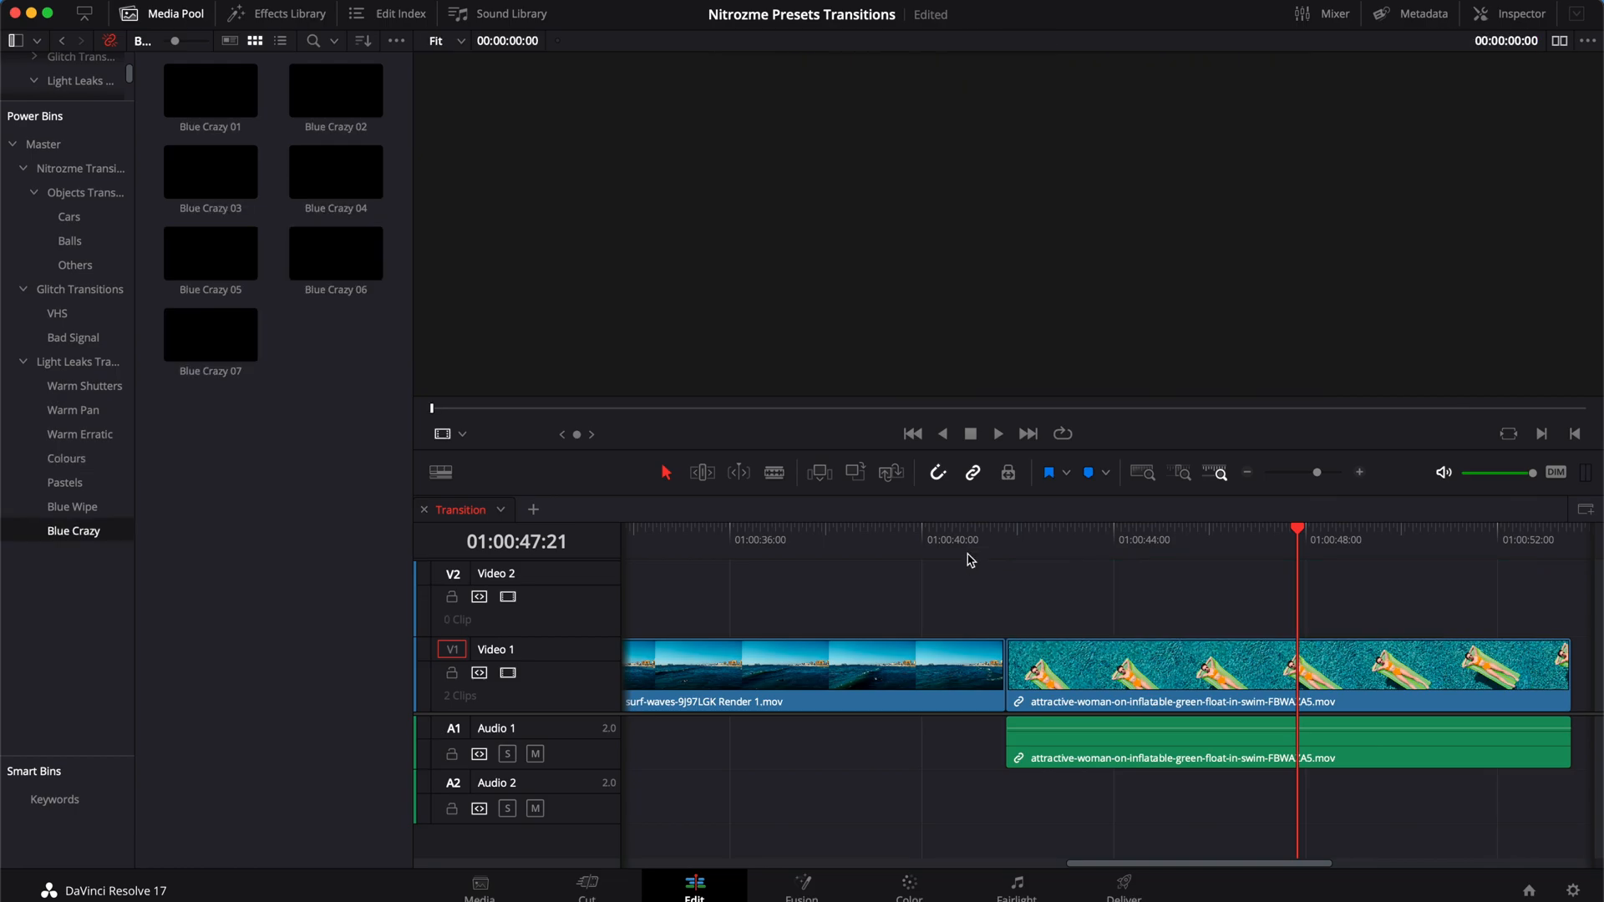
- Park the playhead on the cut and show the Video Transitions of the Effects Library in place of the Media Pool
{"action": "left_click", "coordinate": [967, 551]}
{"action": "left_click_drag", "start_coordinate": [968, 531], "coordinate": [1006, 528]}
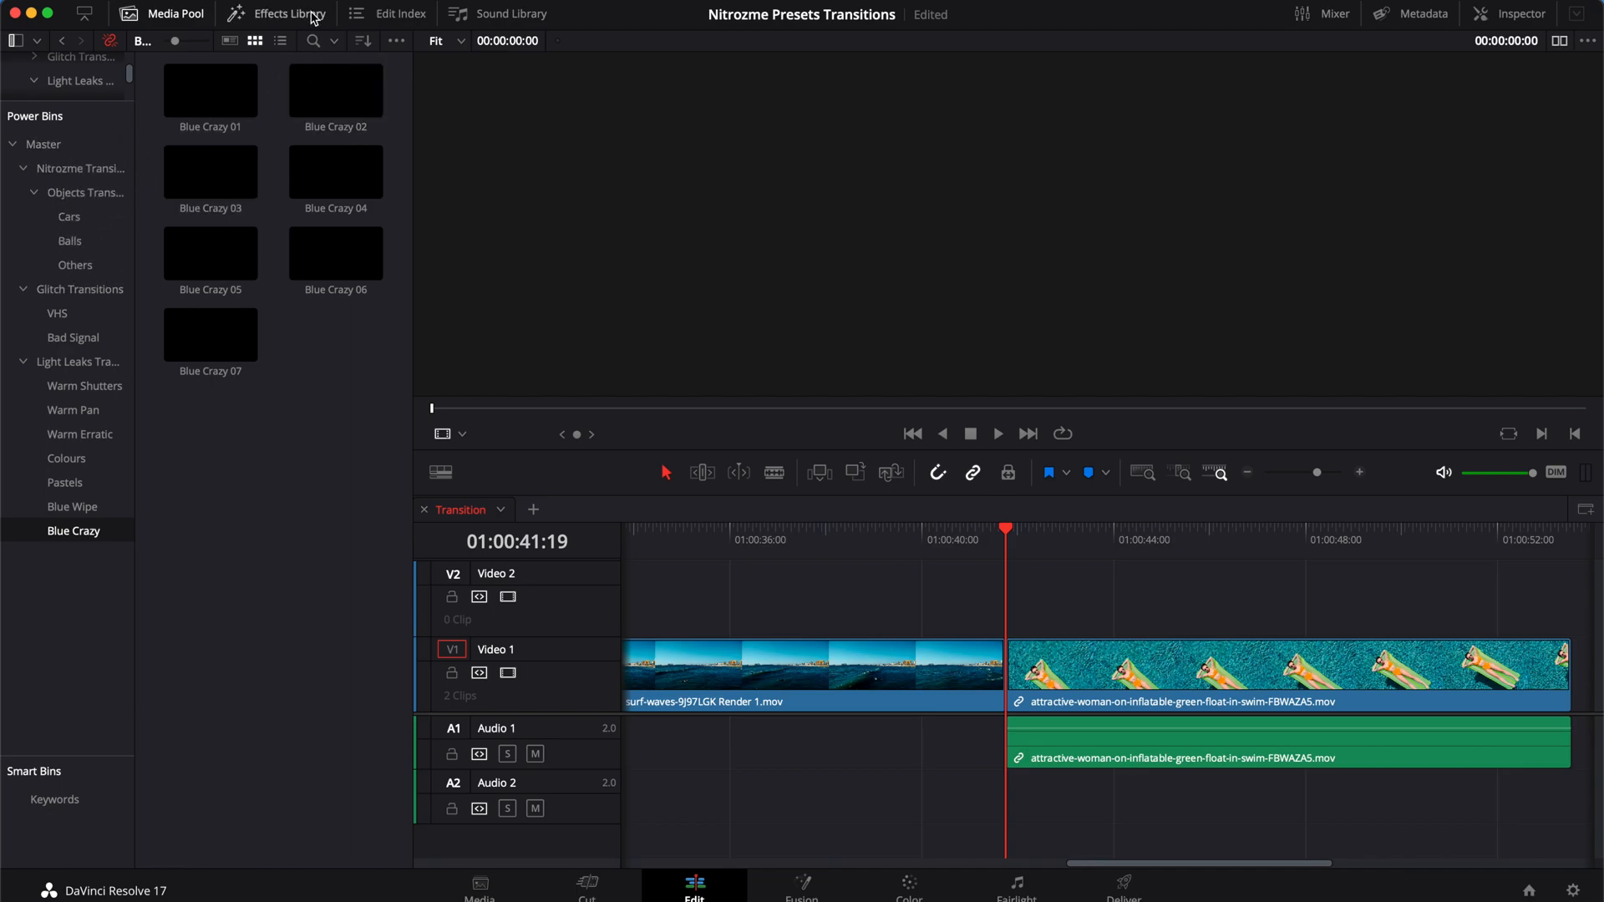
{"action": "left_click", "coordinate": [313, 19]}
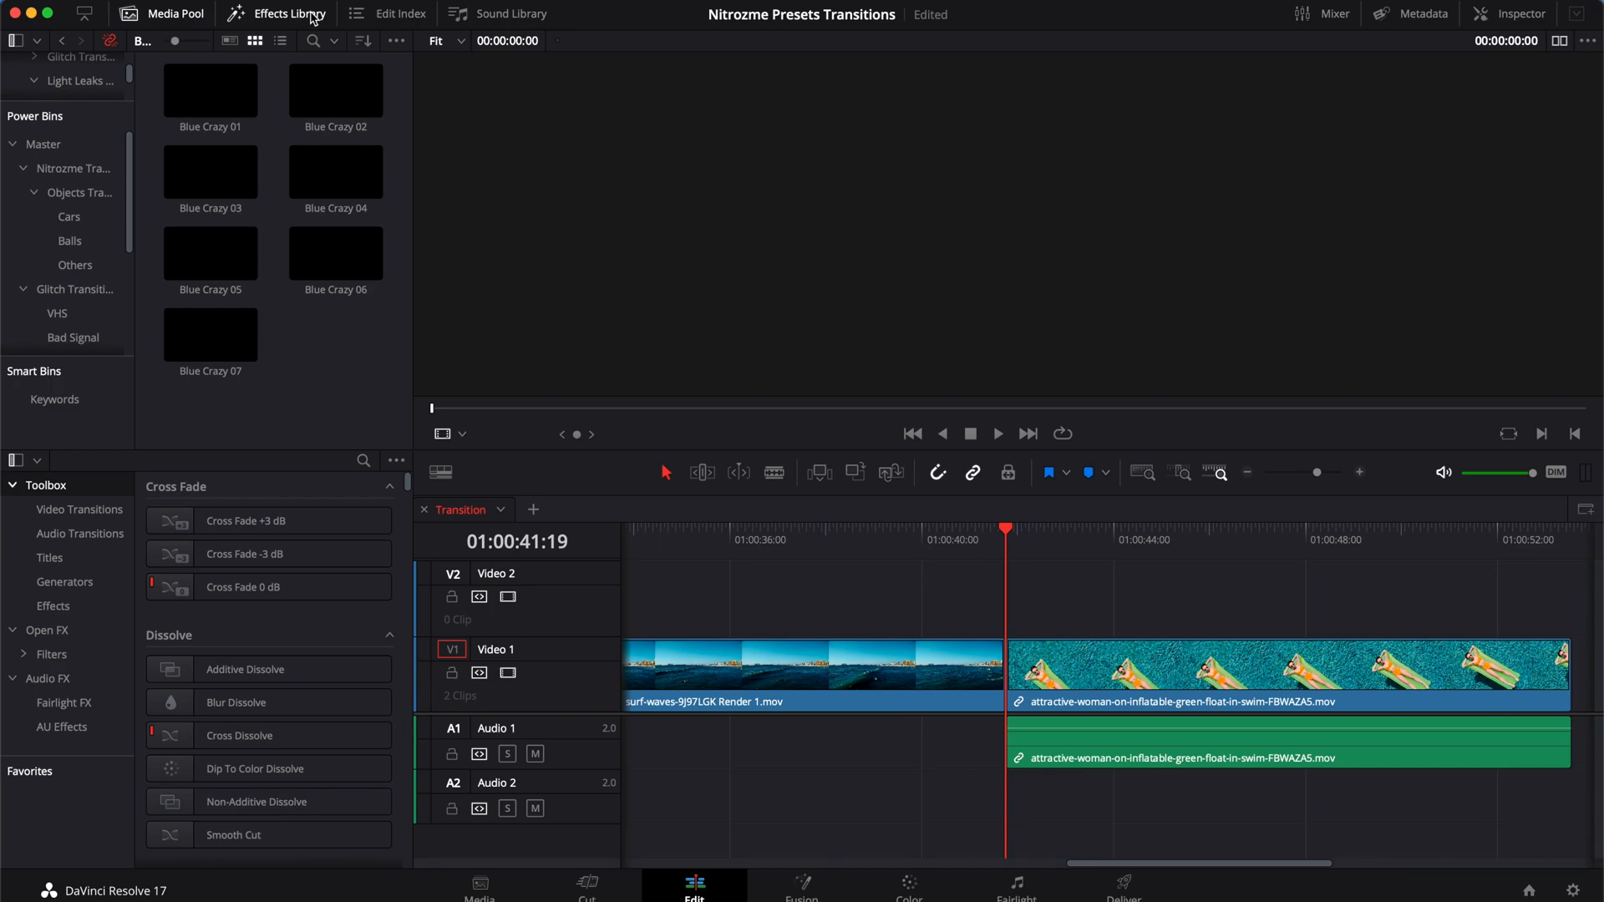
{"action": "left_click", "coordinate": [180, 18]}
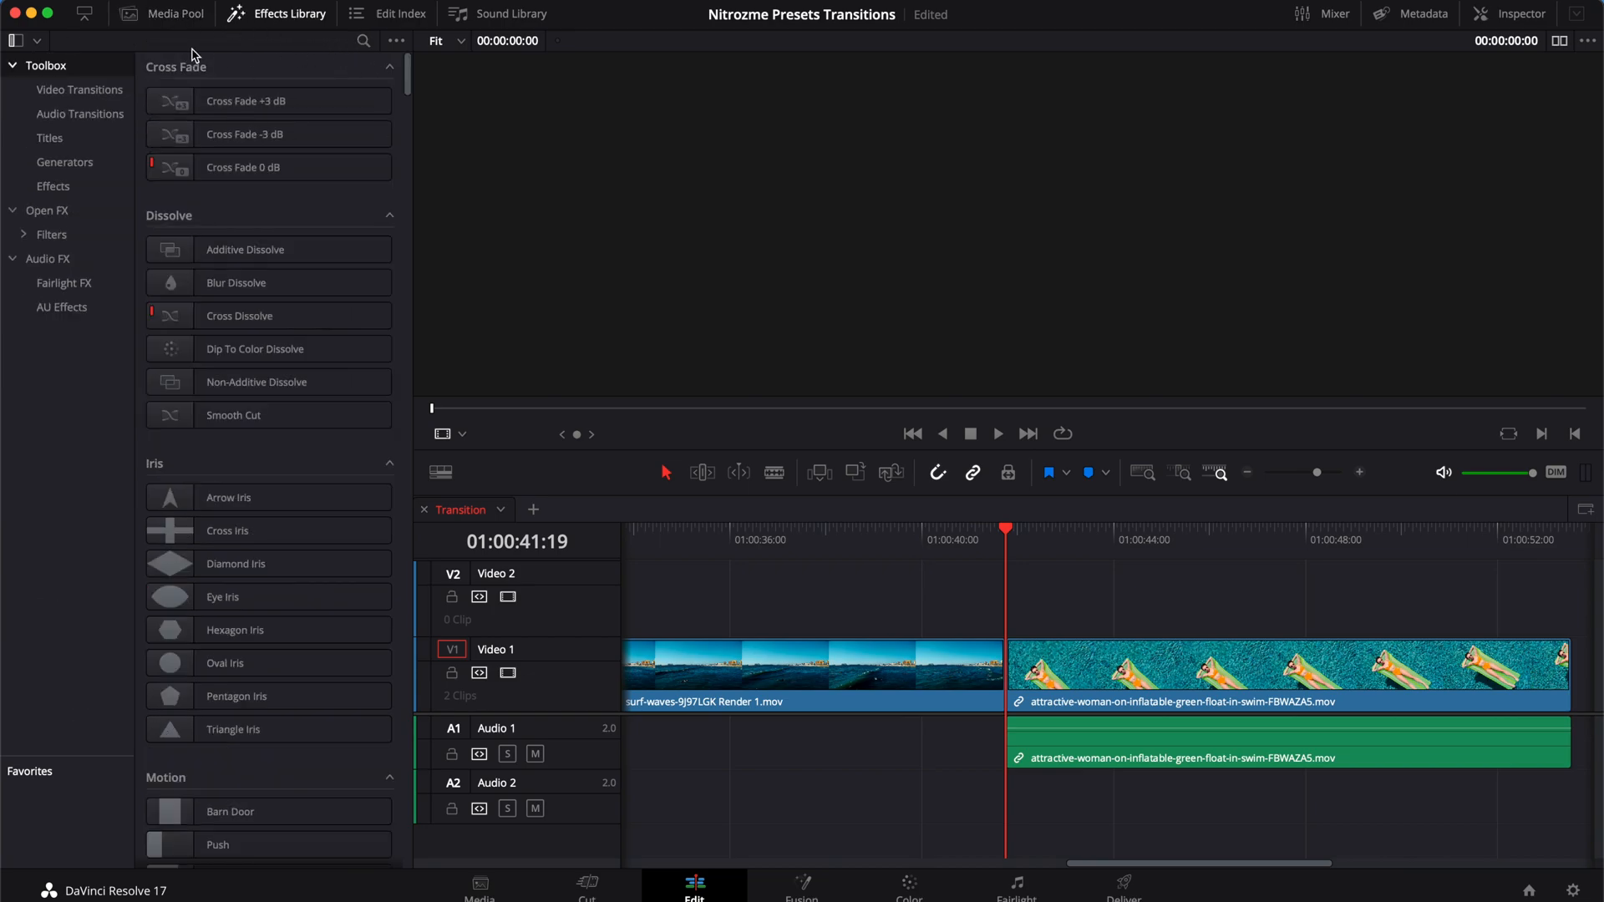
{"action": "left_click", "coordinate": [61, 91]}
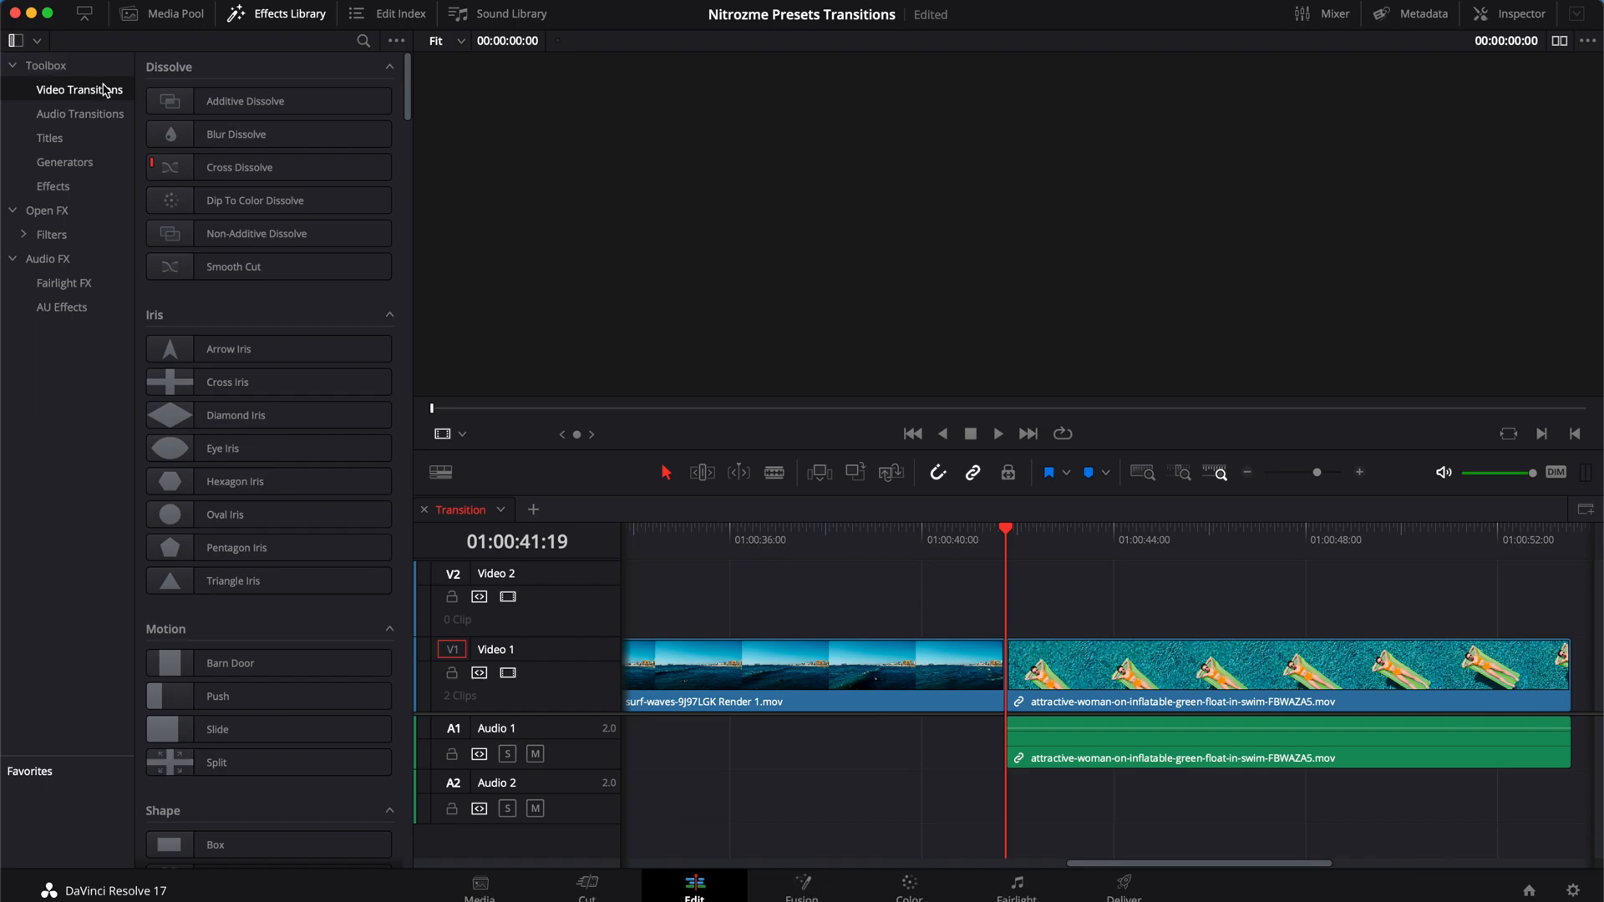
- Browse the installed video transitions and preview the 01.Fade presets, including 01.Fade - Fade Down
{"action": "scroll", "coordinate": [329, 209], "scroll_direction": "down", "scroll_amount": 15}
{"action": "left_click", "coordinate": [177, 221]}
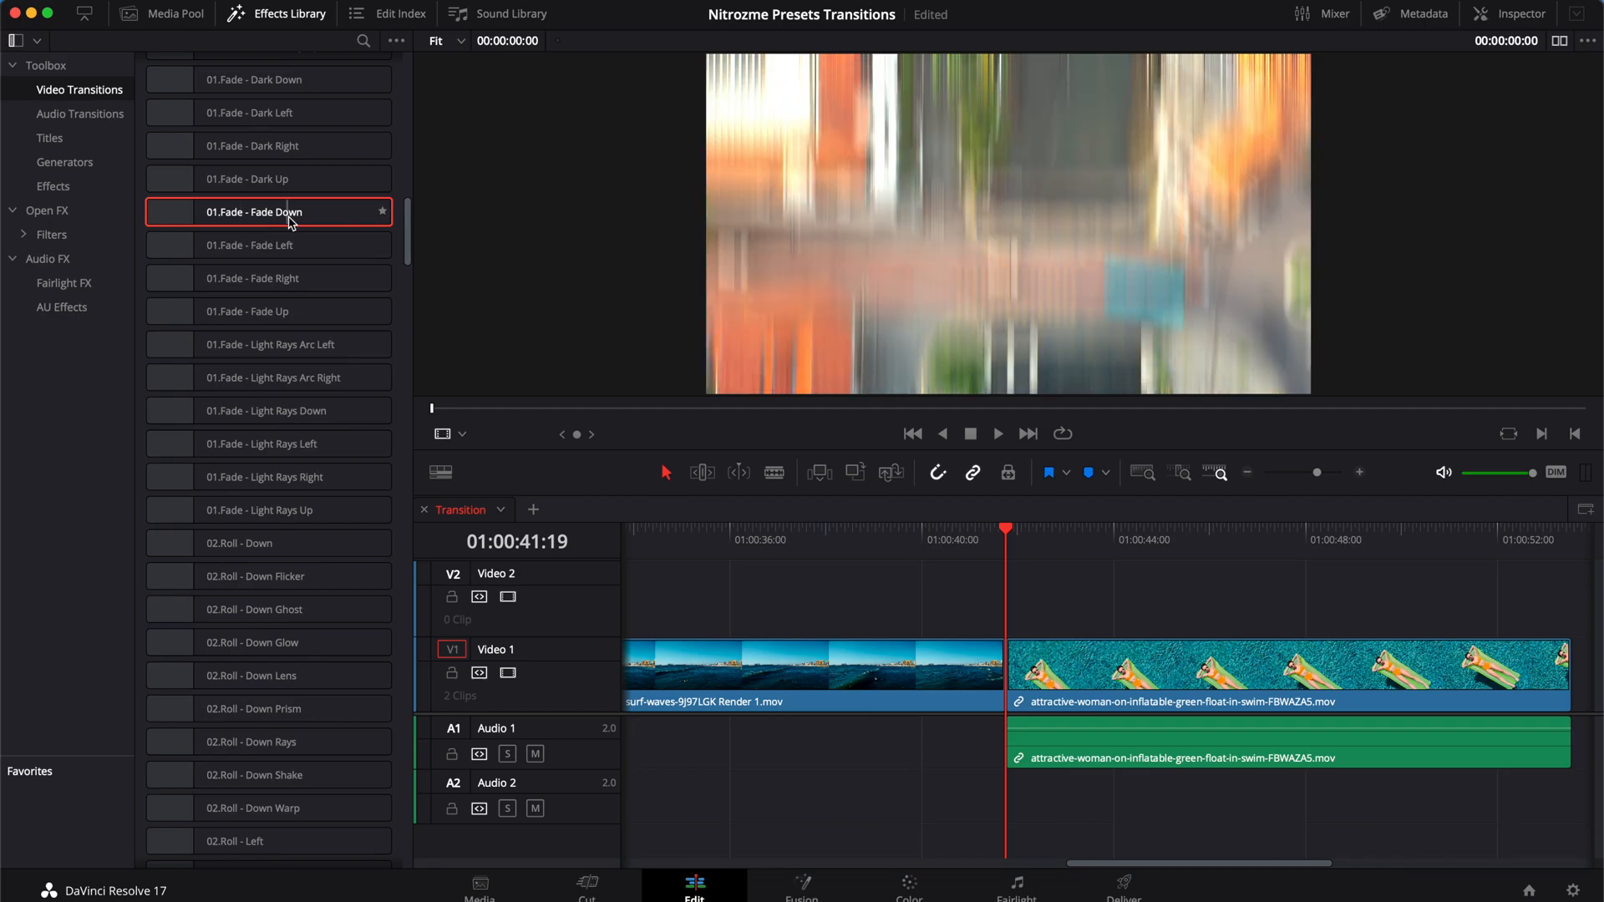
{"action": "left_click", "coordinate": [242, 308]}
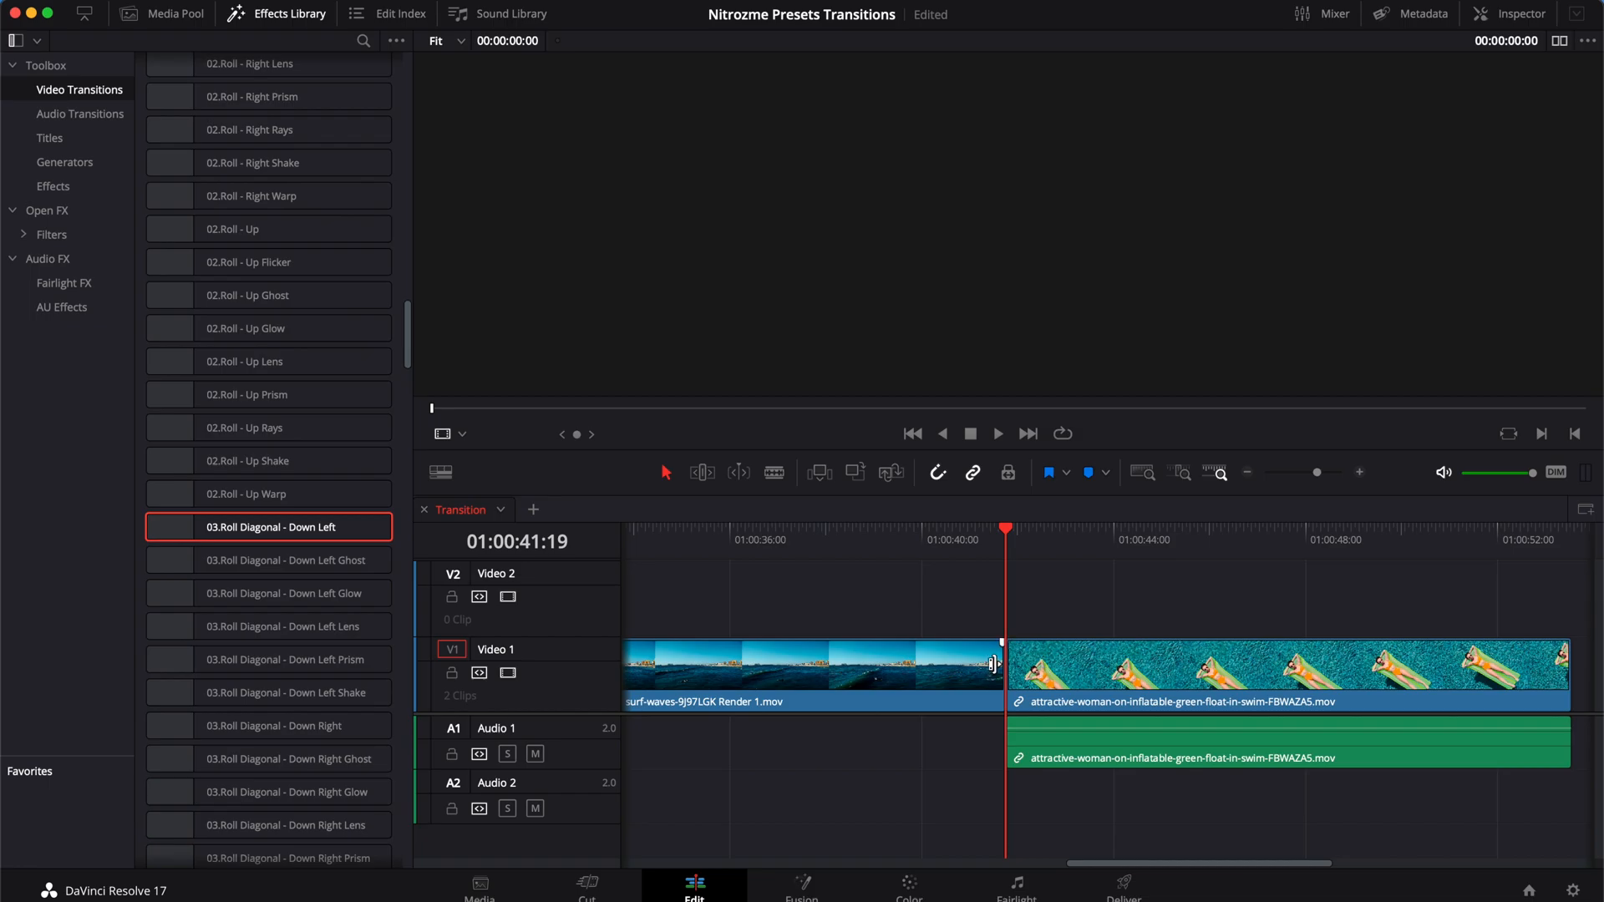
- Trim the end of the surf clip and the start of the float clip on Video 1 and close the gap between them
{"action": "mouse_move", "coordinate": [999, 665]}
{"action": "left_mouse_down"}
{"action": "mouse_move", "coordinate": [932, 666]}
{"action": "mouse_move", "coordinate": [1123, 660]}
{"action": "mouse_move", "coordinate": [1024, 666]}
{"action": "left_mouse_up"}
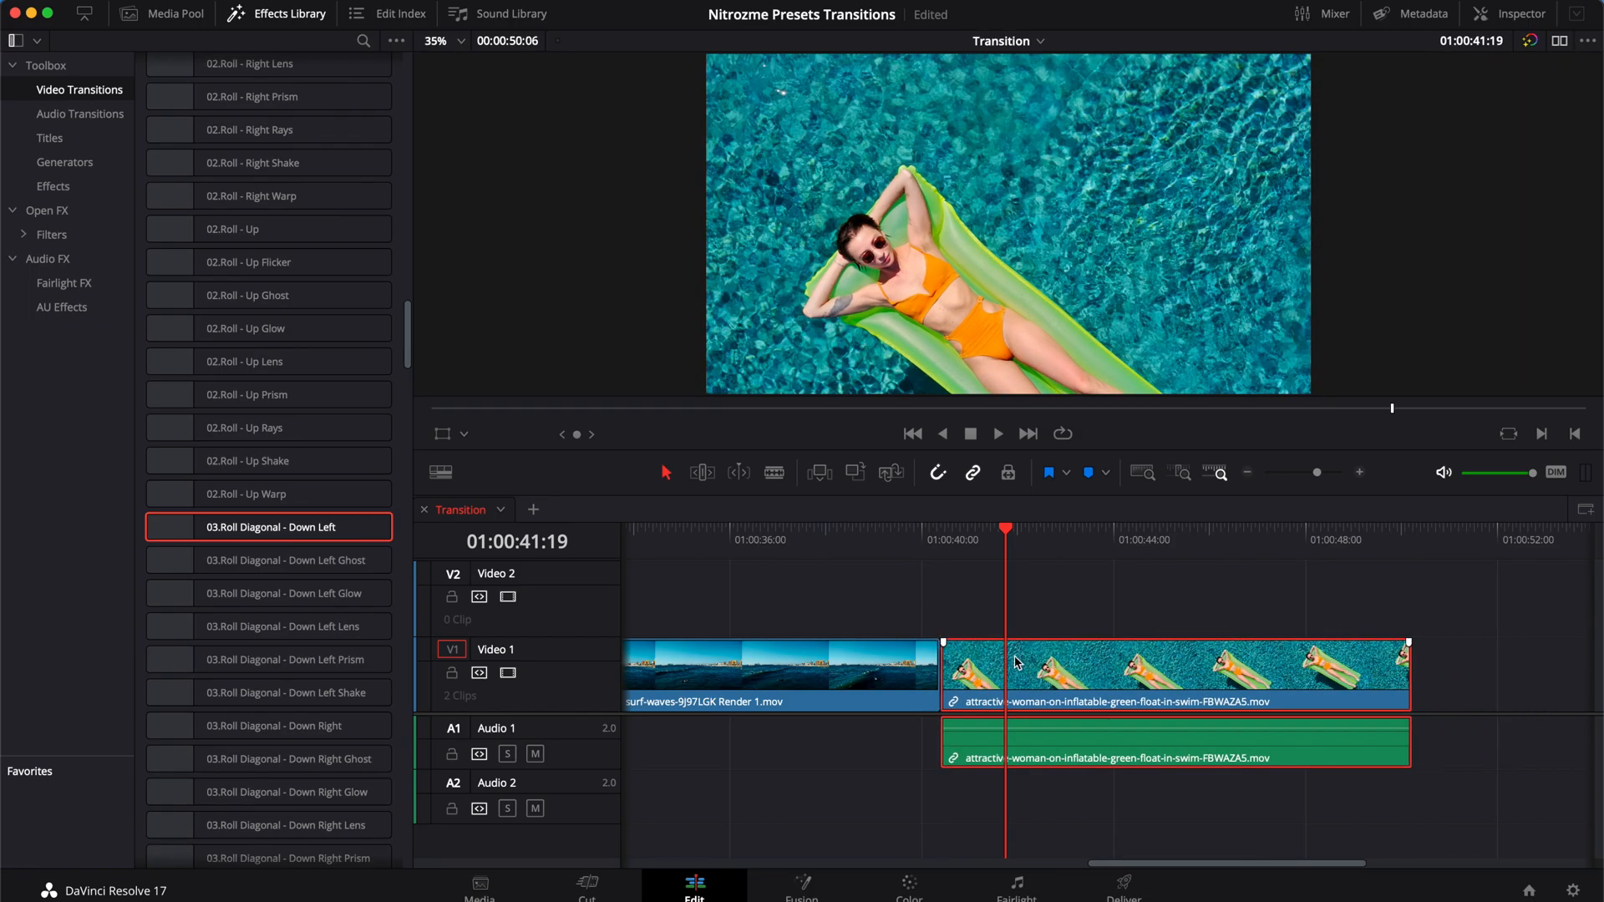
{"action": "left_click", "coordinate": [887, 566]}
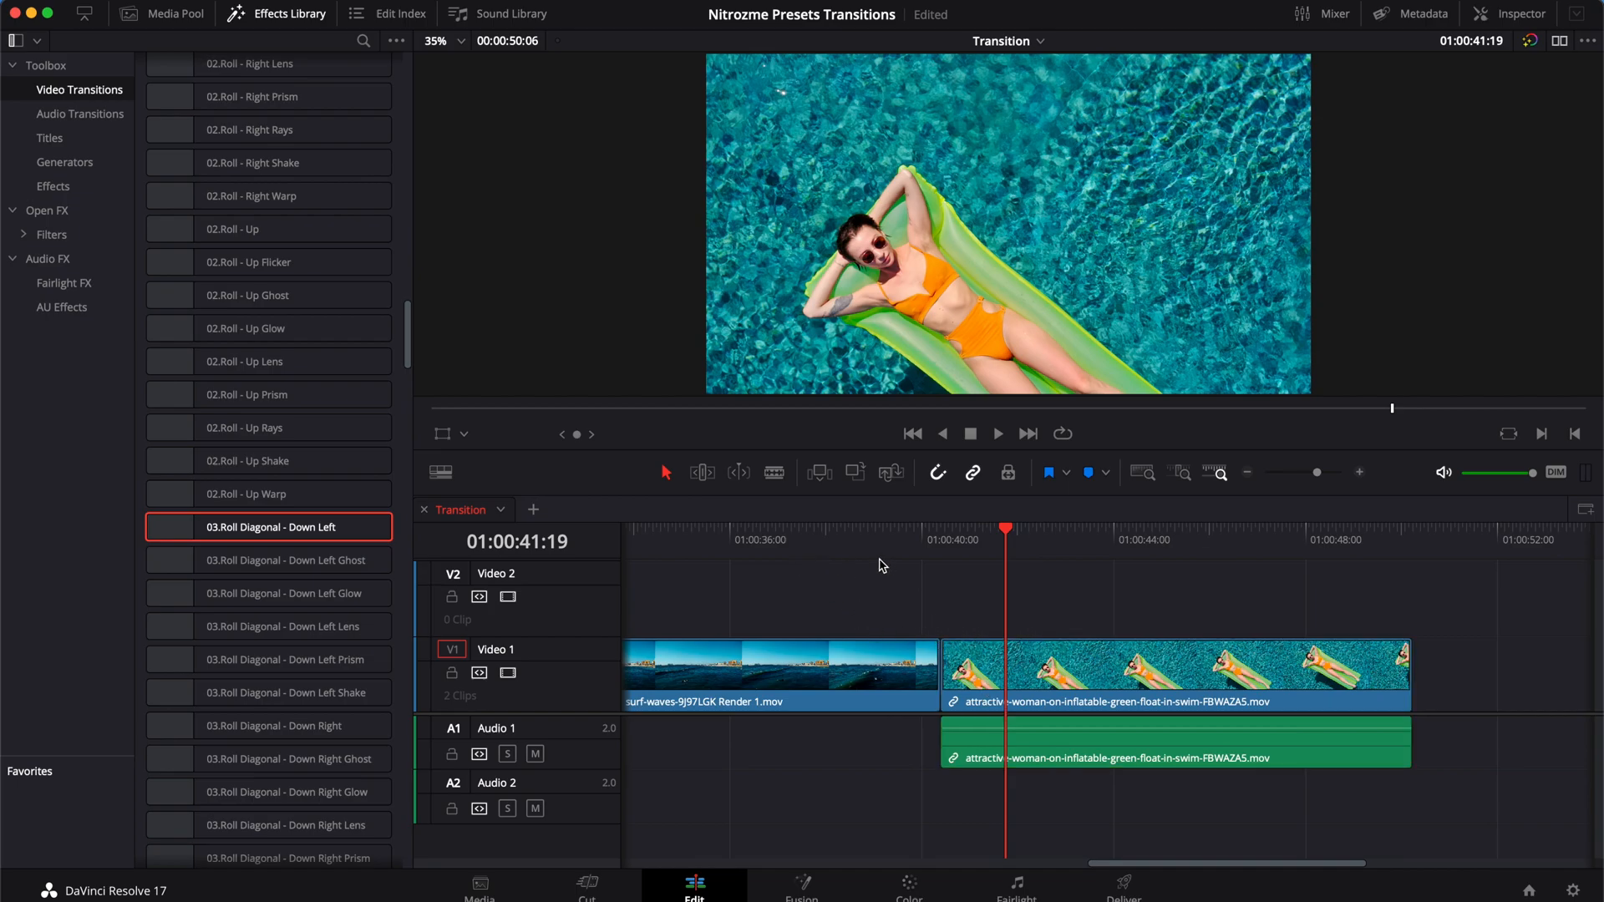
- Apply the 03.Roll Diagonal - Down Left transition to the cut on Video 1 and play it
{"action": "left_click_drag", "start_coordinate": [159, 529], "coordinate": [930, 673]}
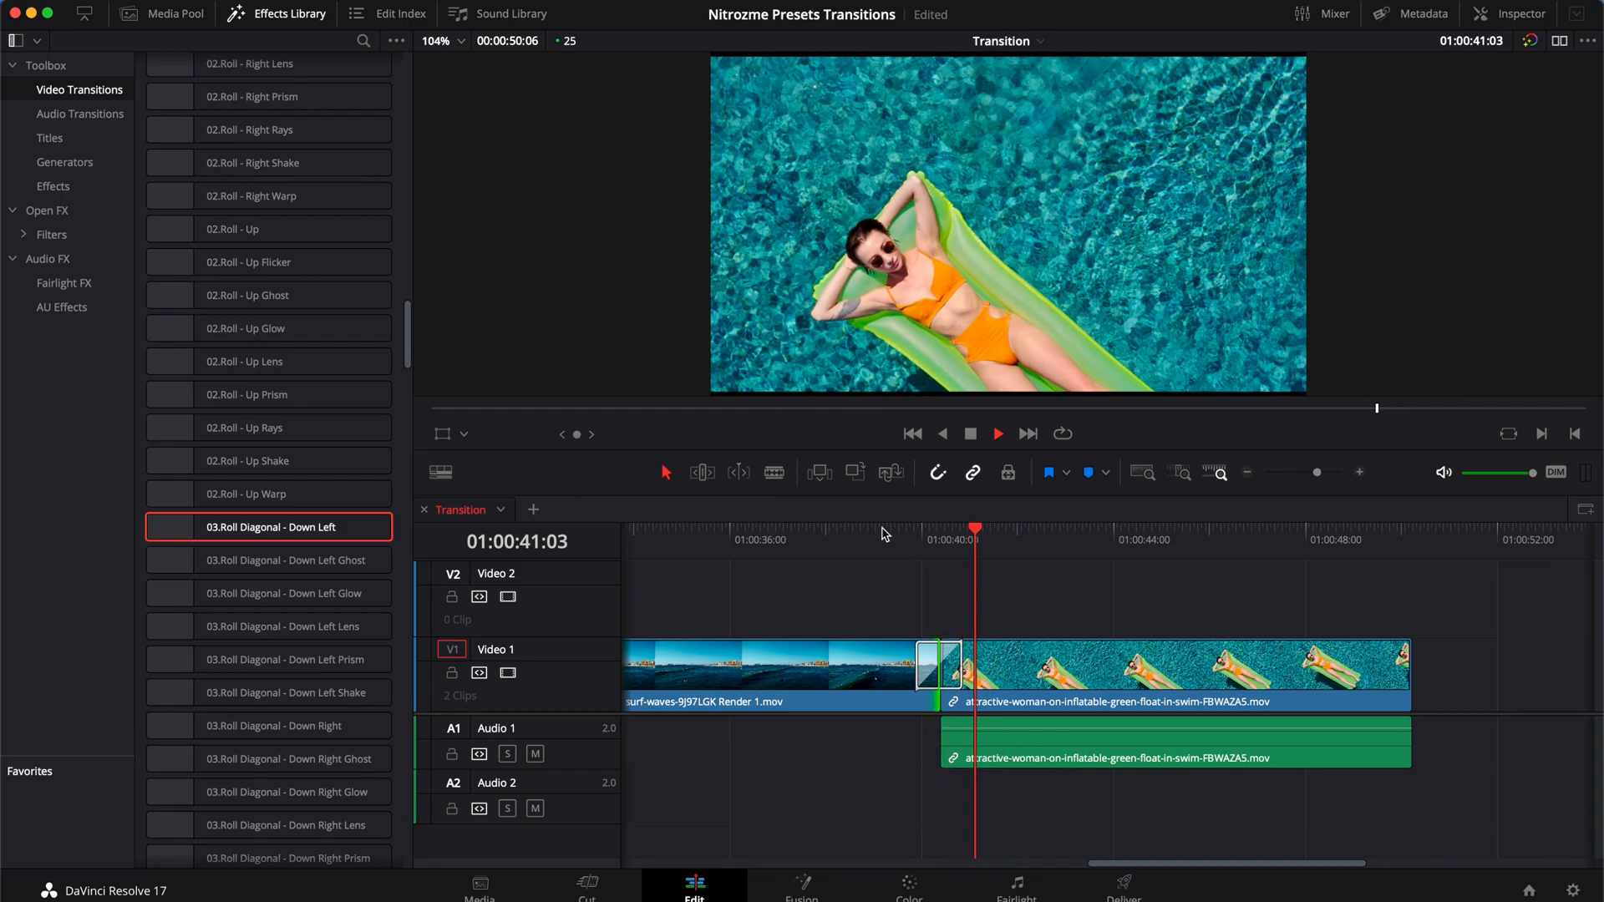
{"action": "left_click", "coordinate": [884, 532]}
{"action": "key", "text": "space"}
{"action": "key", "text": "space"}
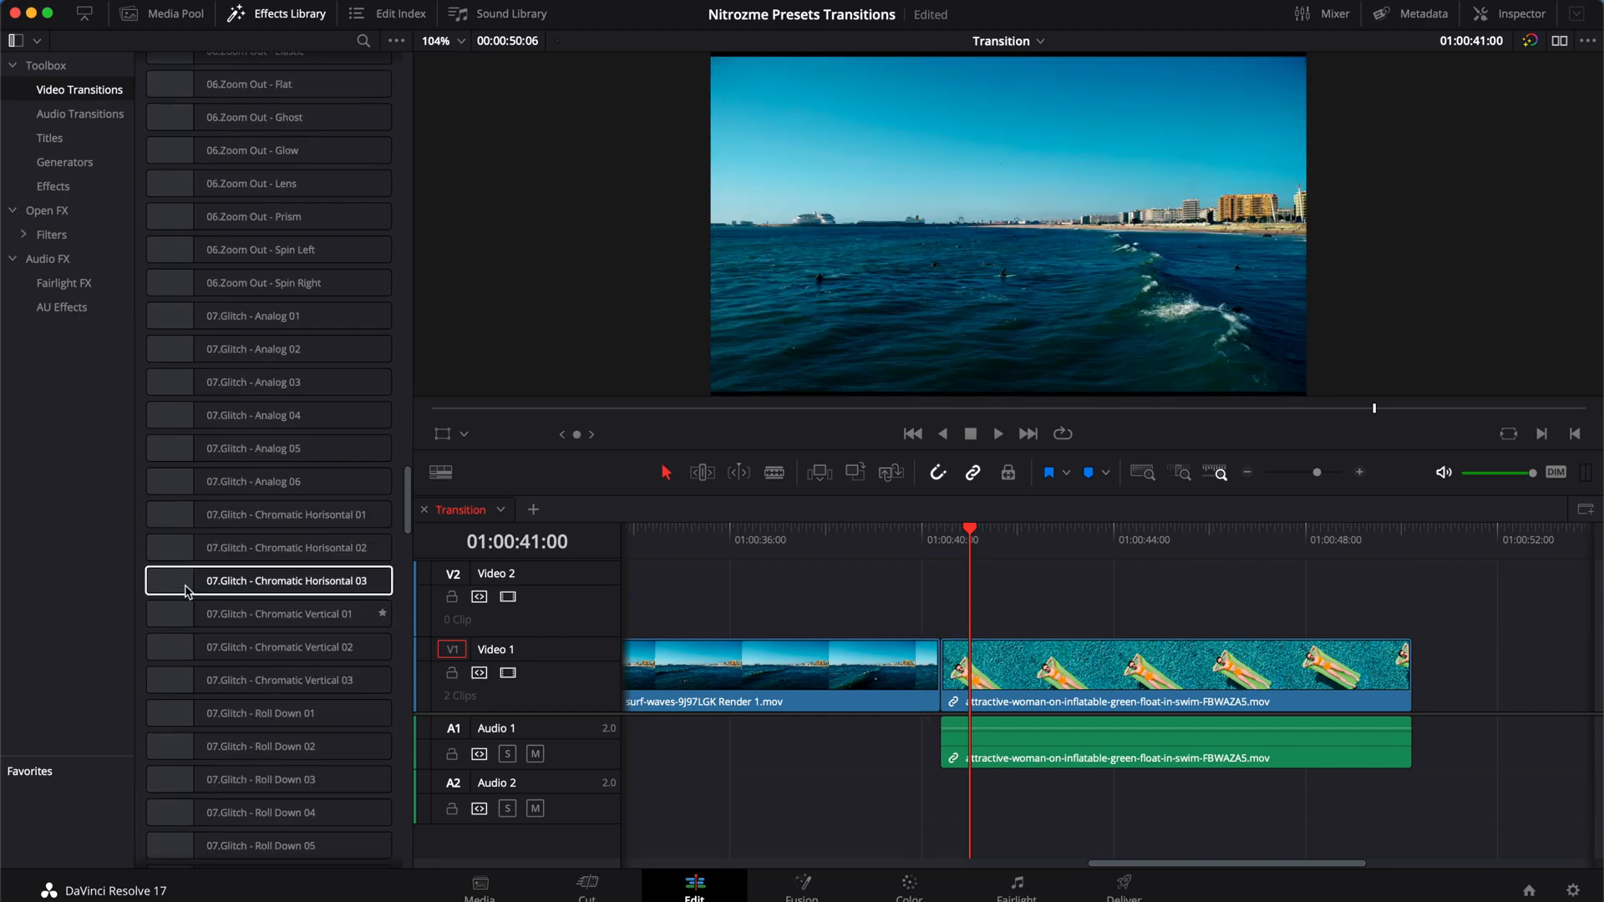
- Apply the 07.Glitch - Chromatic Horisontal 03 transition to the cut on Video 1 and play it
{"action": "left_click_drag", "start_coordinate": [192, 580], "coordinate": [927, 664]}
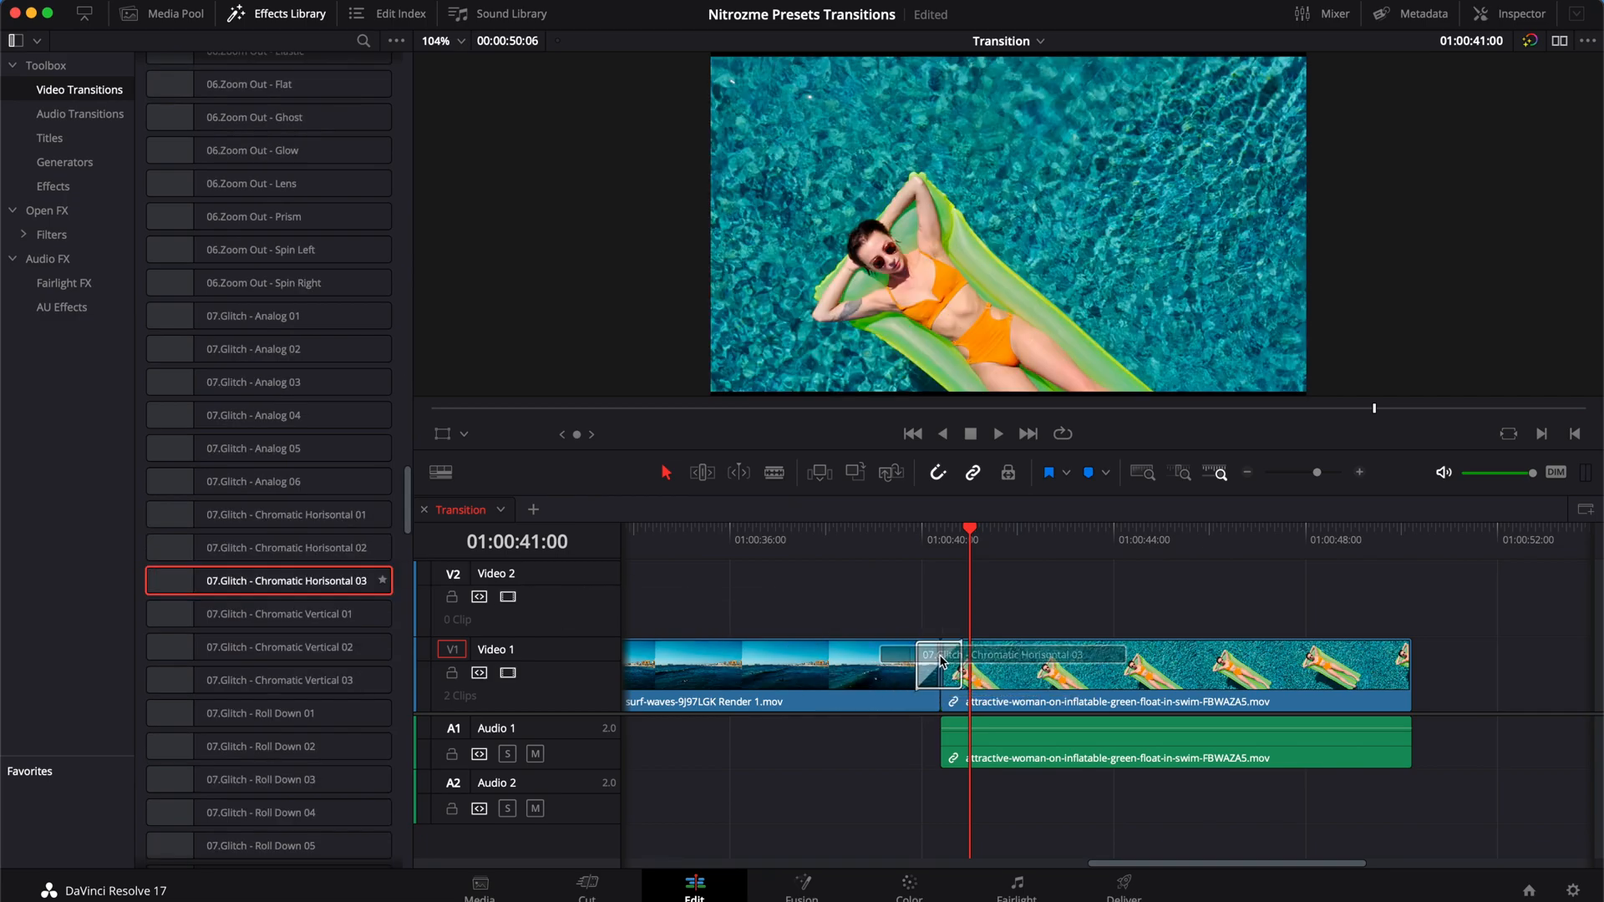
{"action": "left_click", "coordinate": [914, 543]}
{"action": "key", "text": "space"}
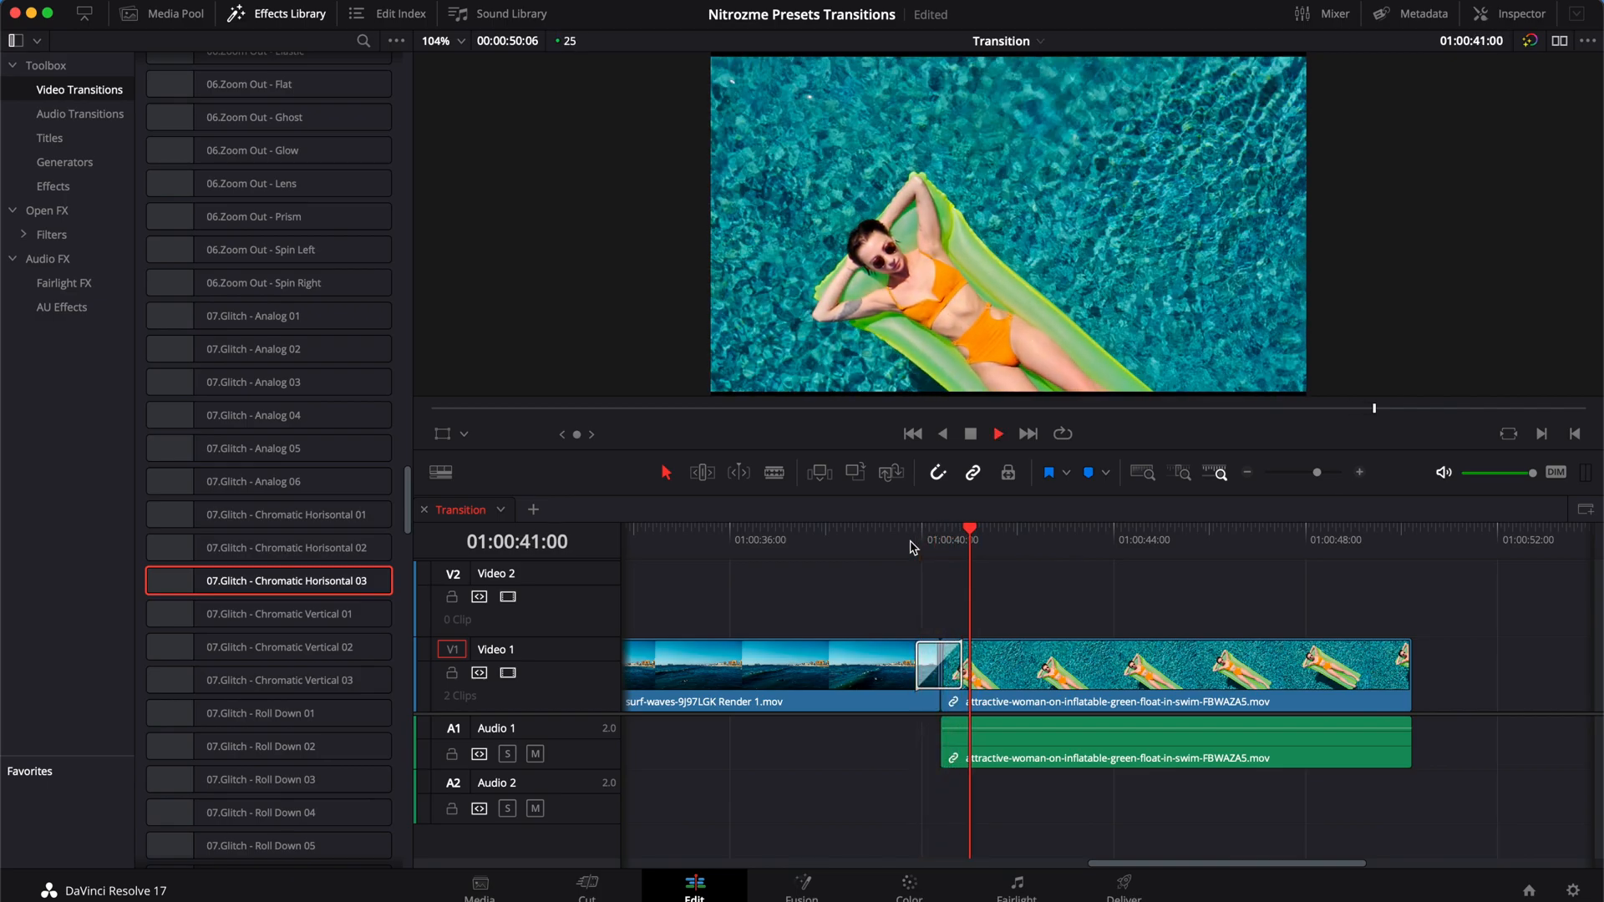
{"action": "key", "text": "space"}
{"action": "left_click", "coordinate": [916, 543]}
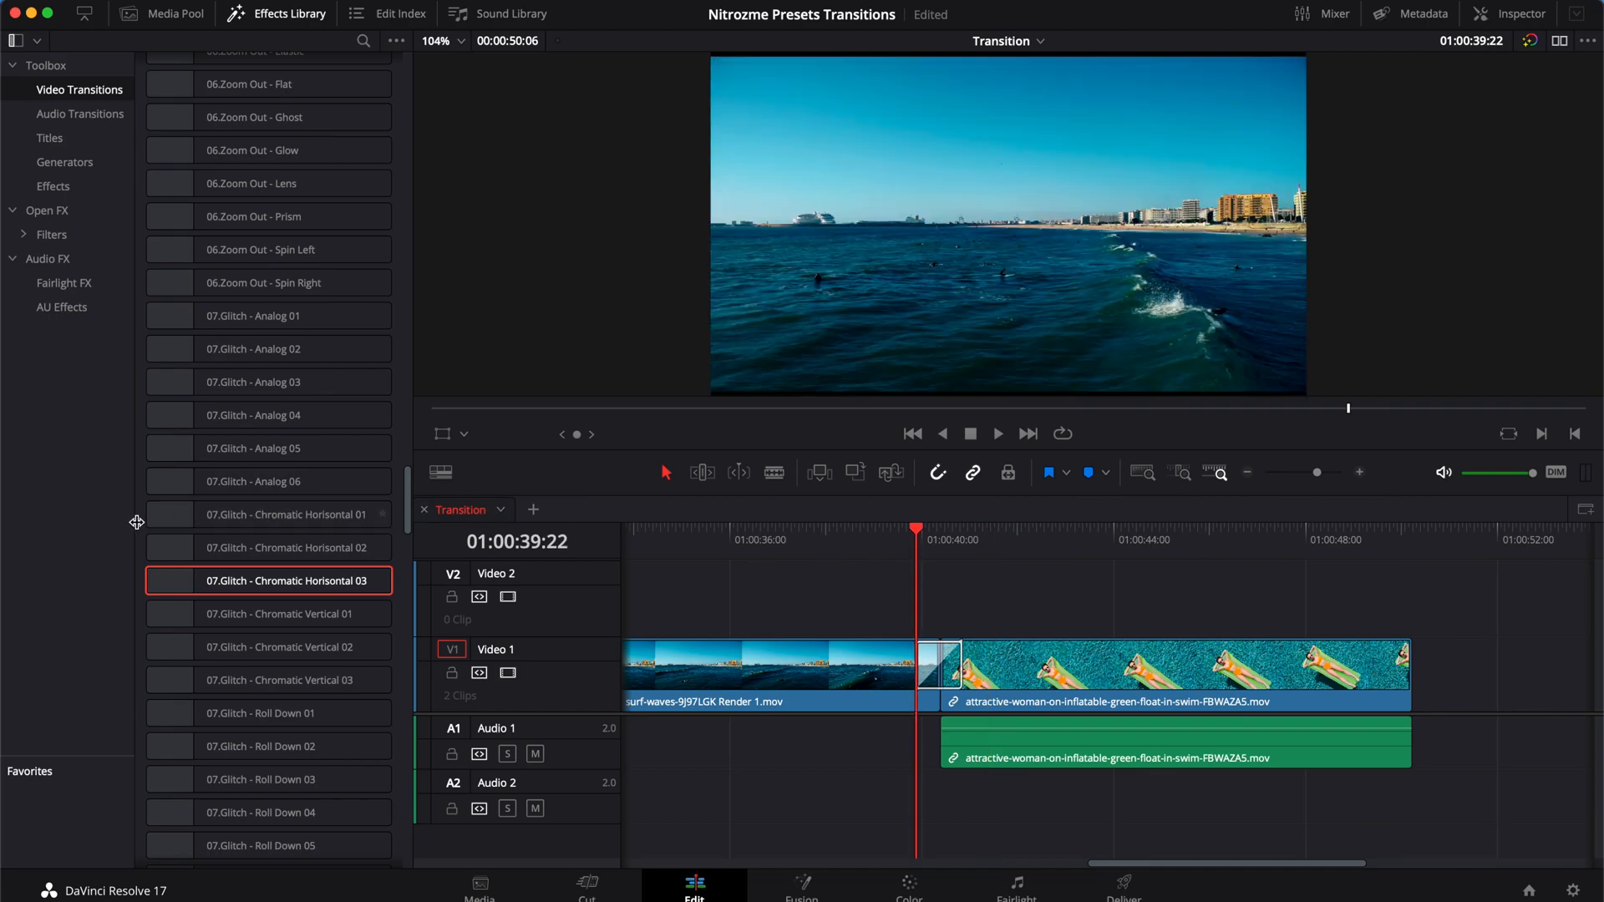
- Lengthen the glitch transition on both sides of the cut and play it at the slower pace
{"action": "left_click_drag", "start_coordinate": [921, 665], "coordinate": [770, 648]}
{"action": "left_click", "coordinate": [856, 541]}
{"action": "key", "text": "space"}
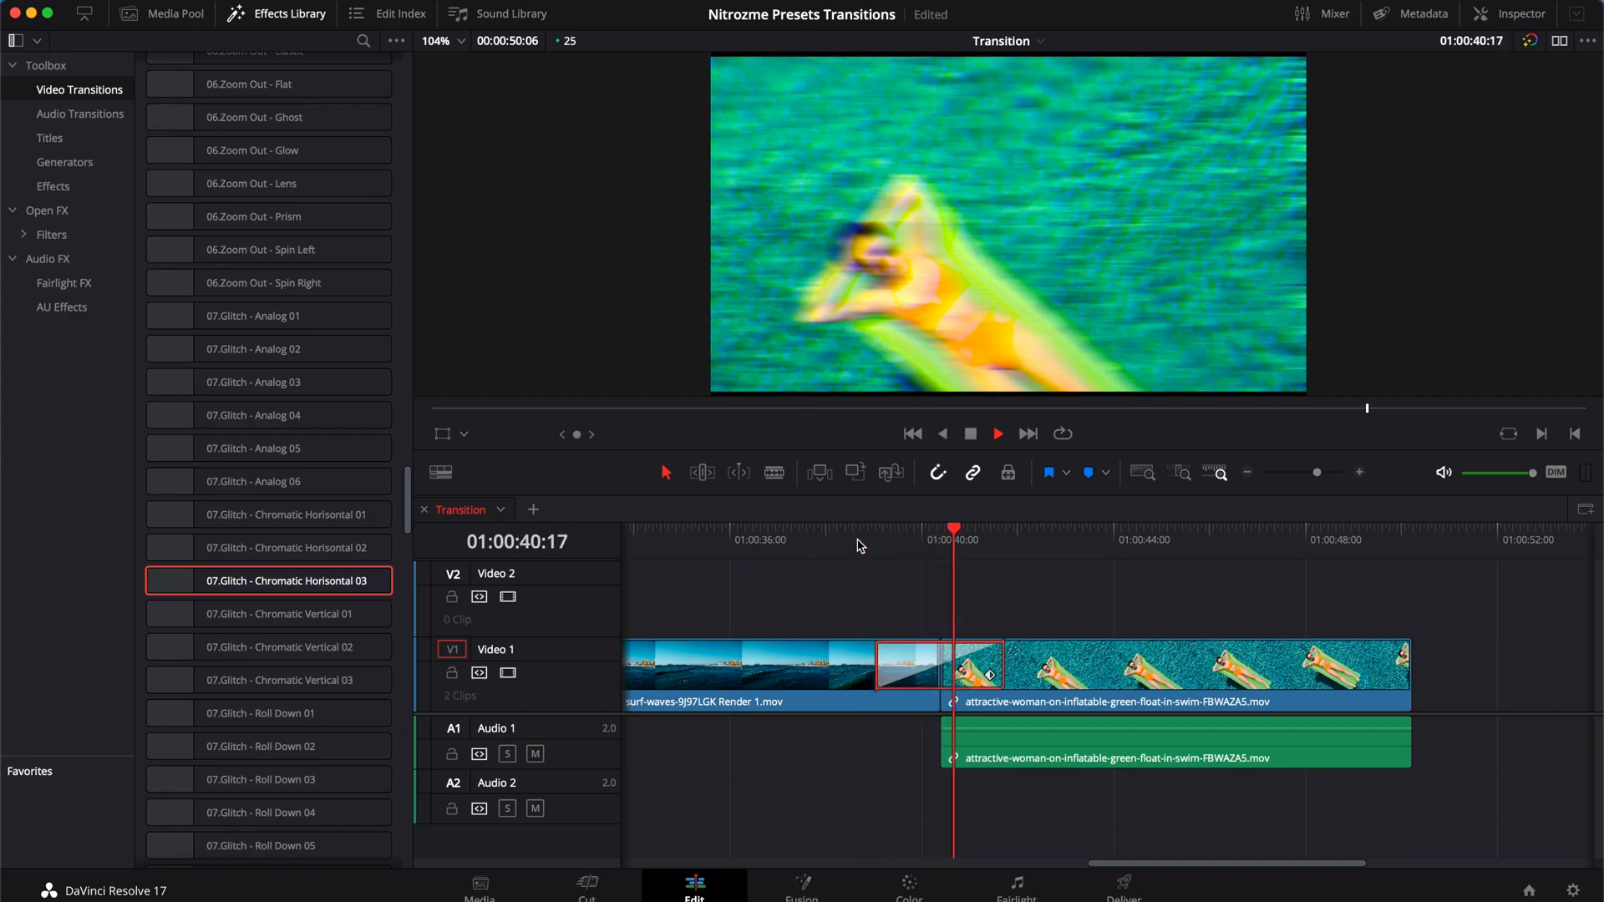
{"action": "key", "text": "space"}
- Shorten the glitch transition to about 1.2 seconds and open its settings in the Inspector
{"action": "left_click_drag", "start_coordinate": [1003, 656], "coordinate": [968, 650]}
{"action": "key", "text": "Up"}
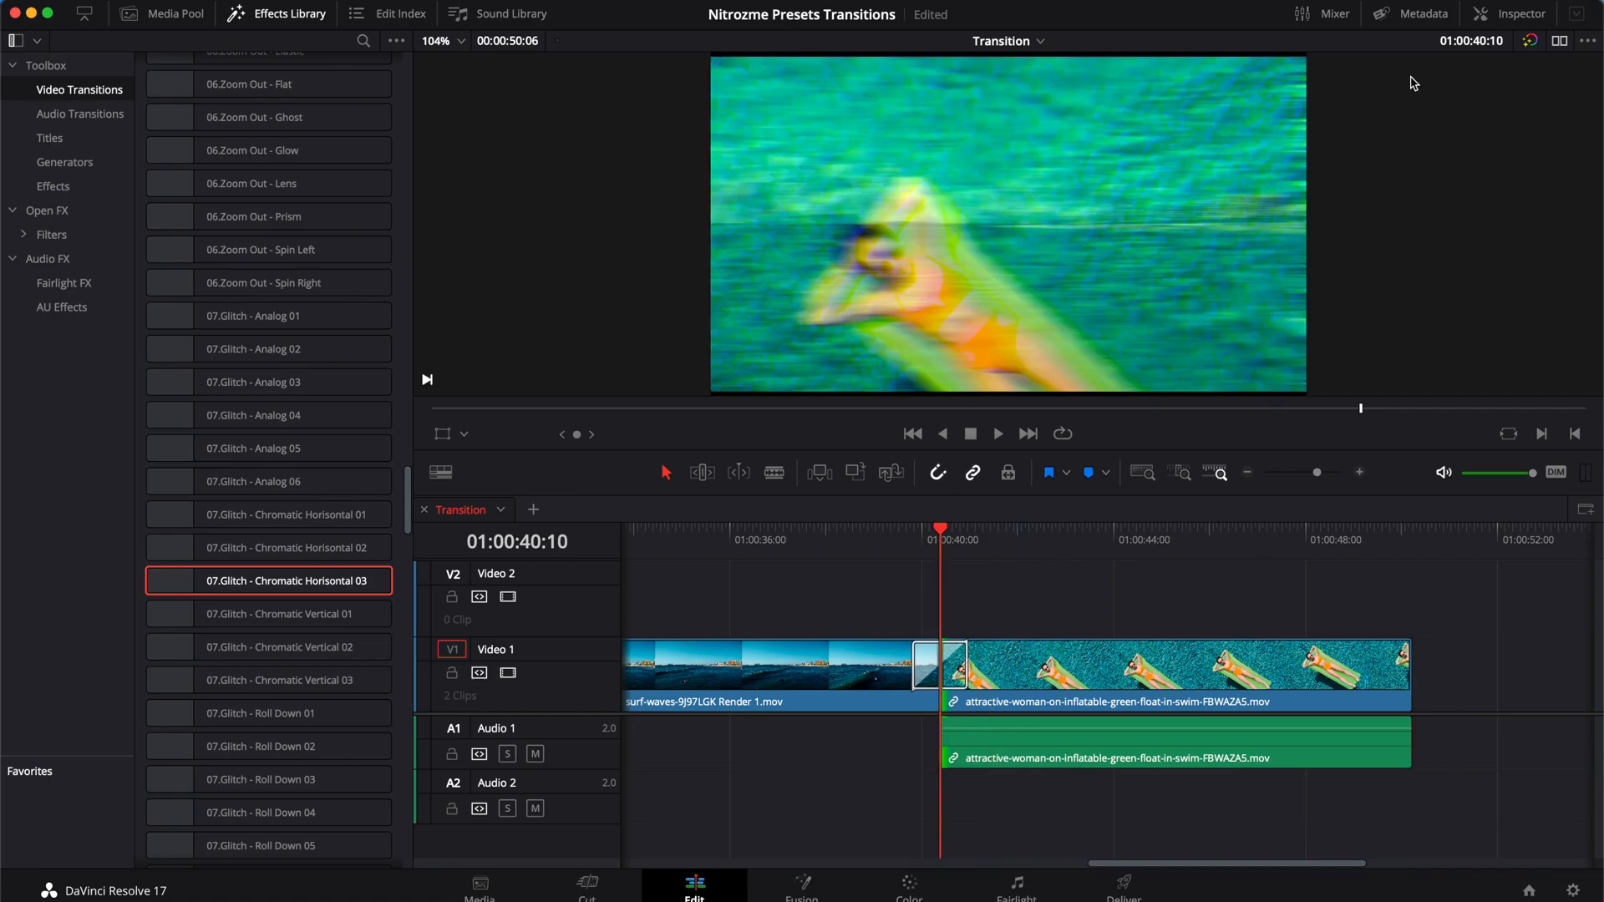
{"action": "left_click", "coordinate": [1503, 23]}
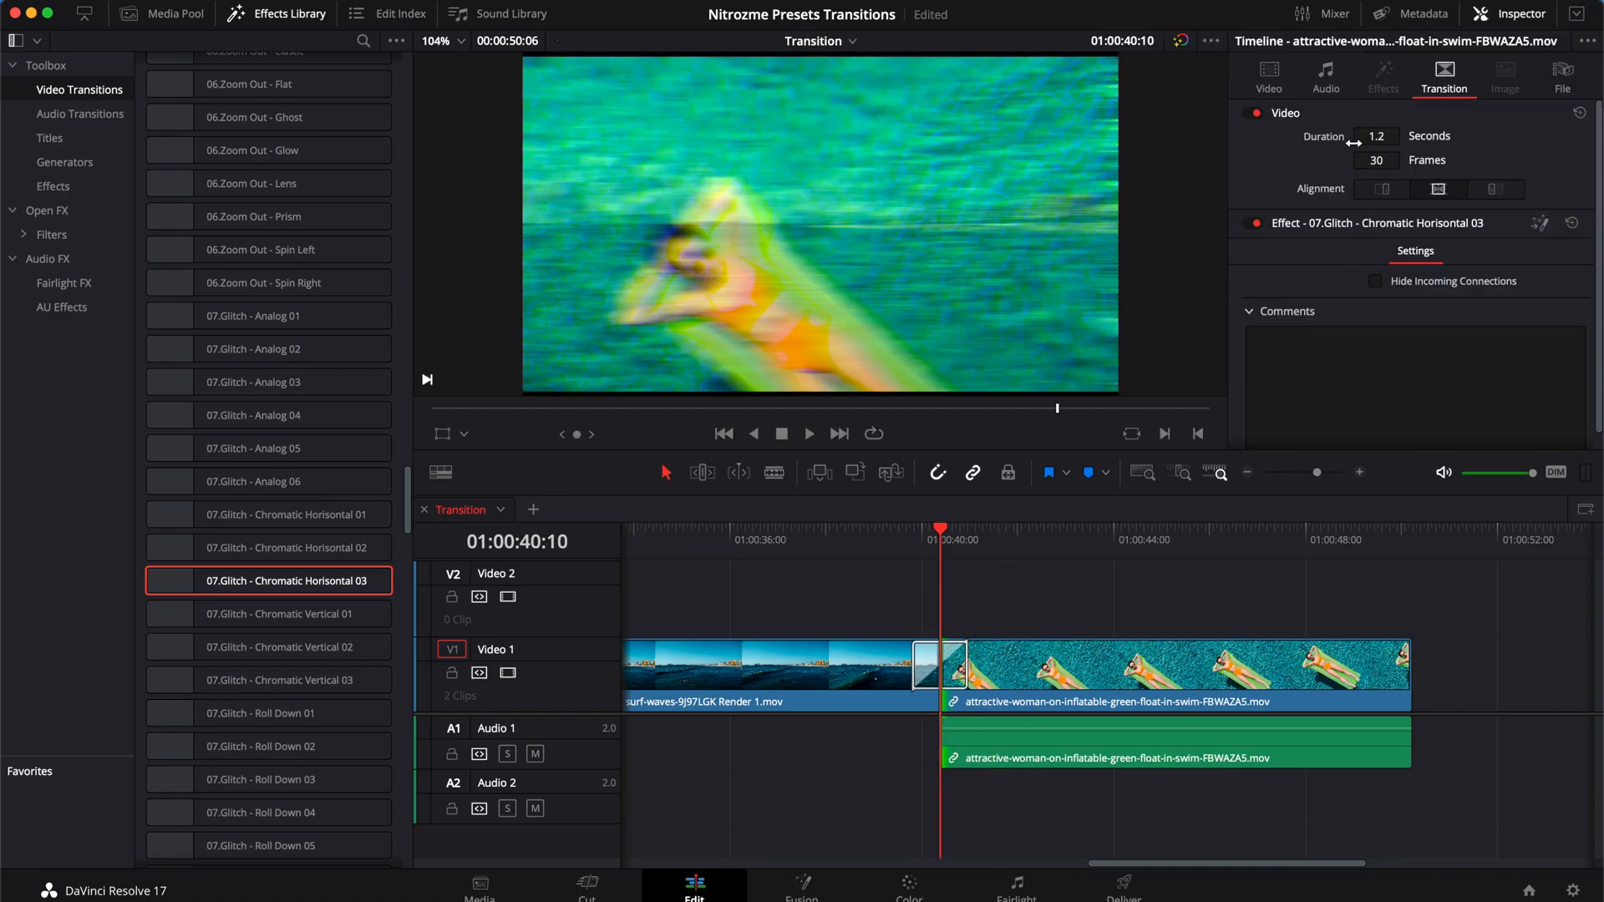
- Try the glitch transition's alignments before, centred on and after the cut, and play it
{"action": "left_click", "coordinate": [1374, 193]}
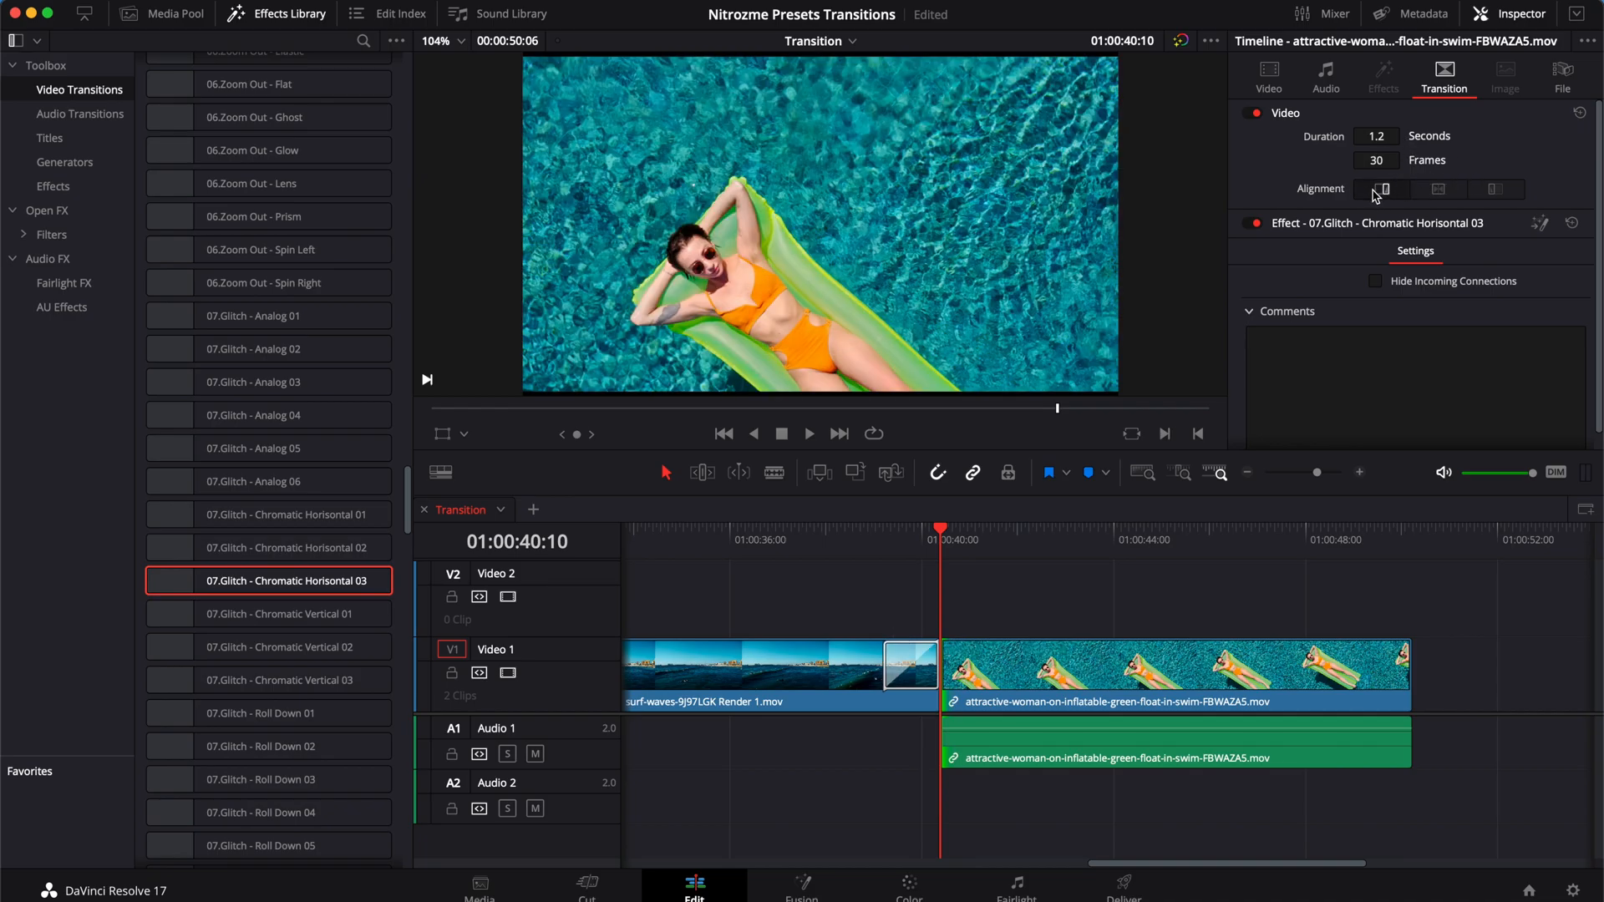
{"action": "left_click", "coordinate": [1439, 190]}
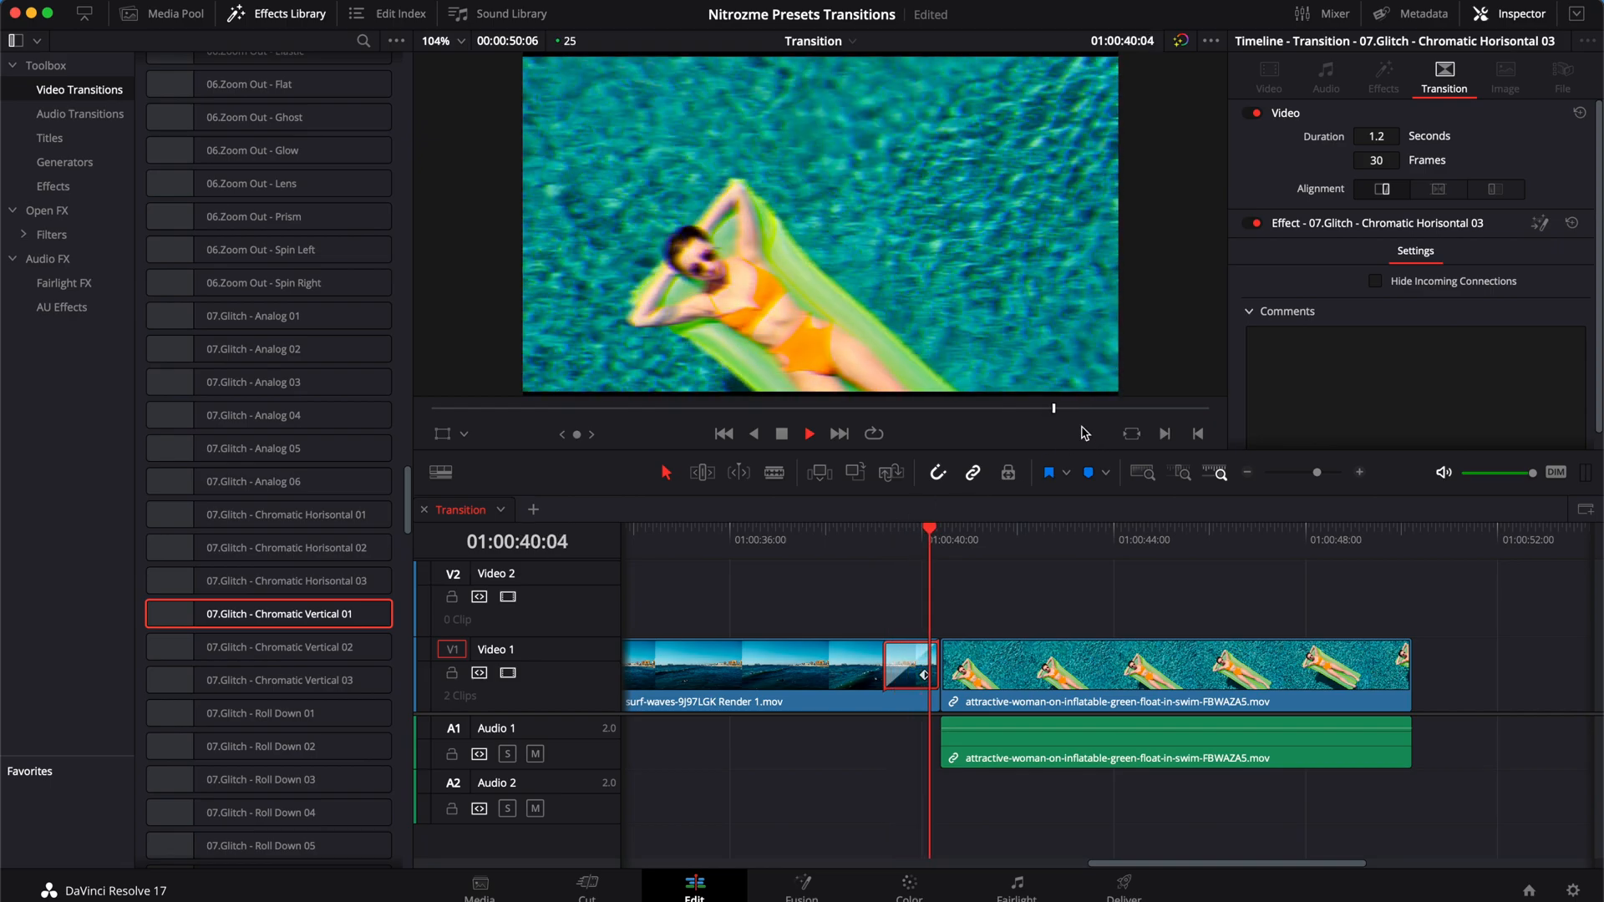
{"action": "left_click", "coordinate": [1495, 189]}
{"action": "left_click", "coordinate": [914, 570]}
{"action": "left_click", "coordinate": [917, 552]}
{"action": "key", "text": "space"}
- Replace the transition at the cut on Video 1 with 07.Glitch - Chromatic Vertical 02 and play it
{"action": "left_click", "coordinate": [984, 677]}
{"action": "key", "text": "BackSpace"}
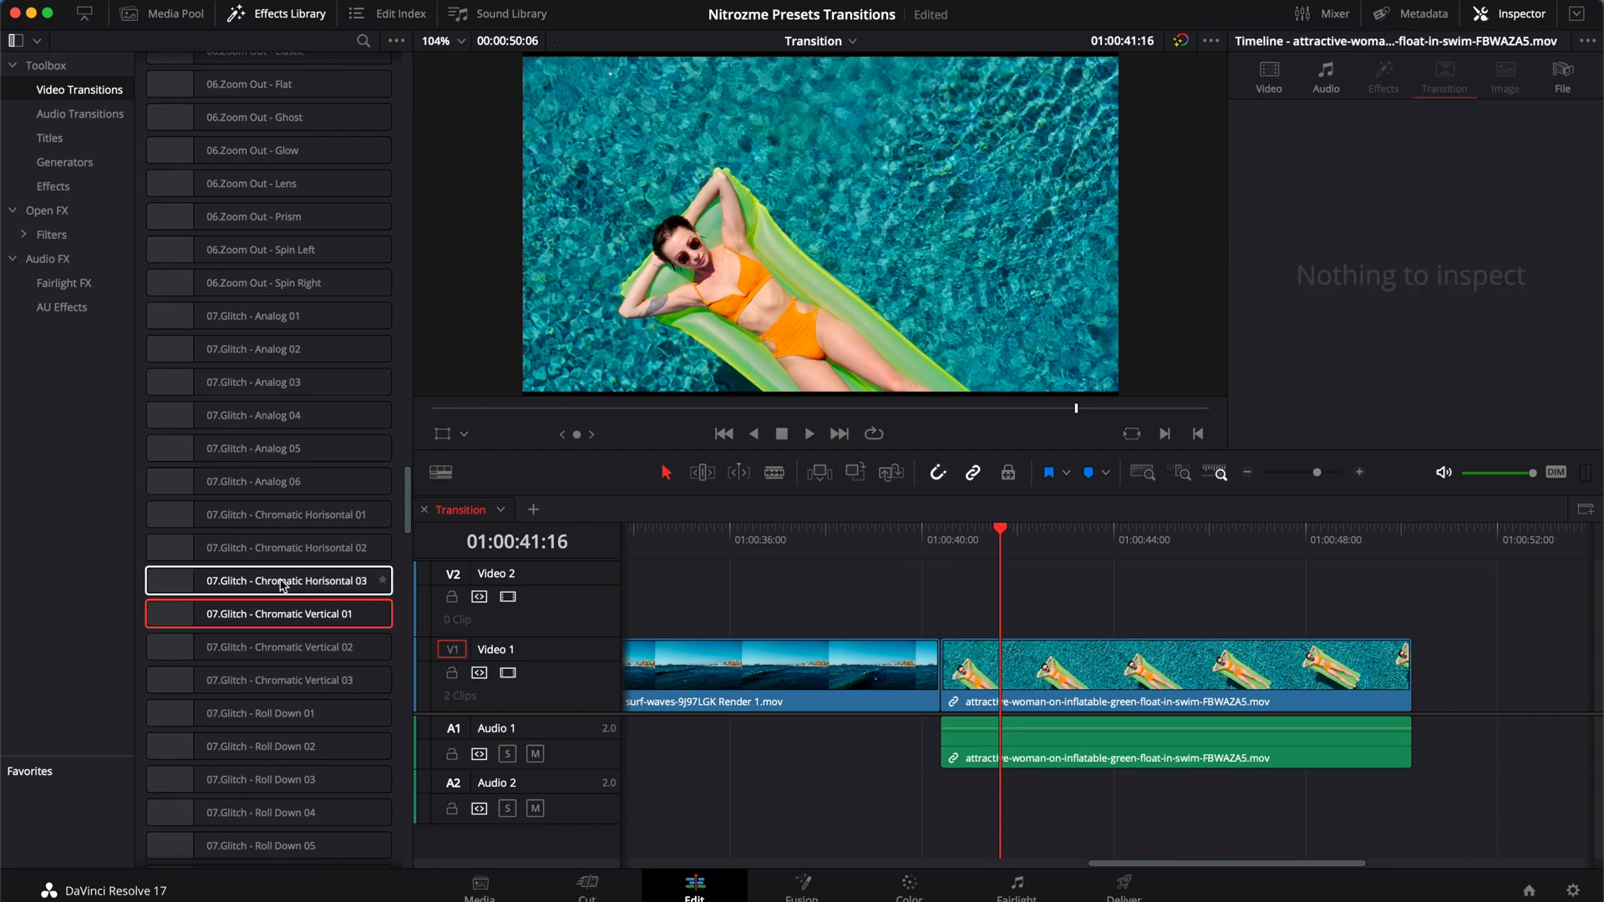
{"action": "scroll", "coordinate": [301, 601], "scroll_direction": "down", "scroll_amount": 3}
{"action": "left_click", "coordinate": [299, 535]}
{"action": "left_click_drag", "start_coordinate": [299, 539], "coordinate": [933, 675]}
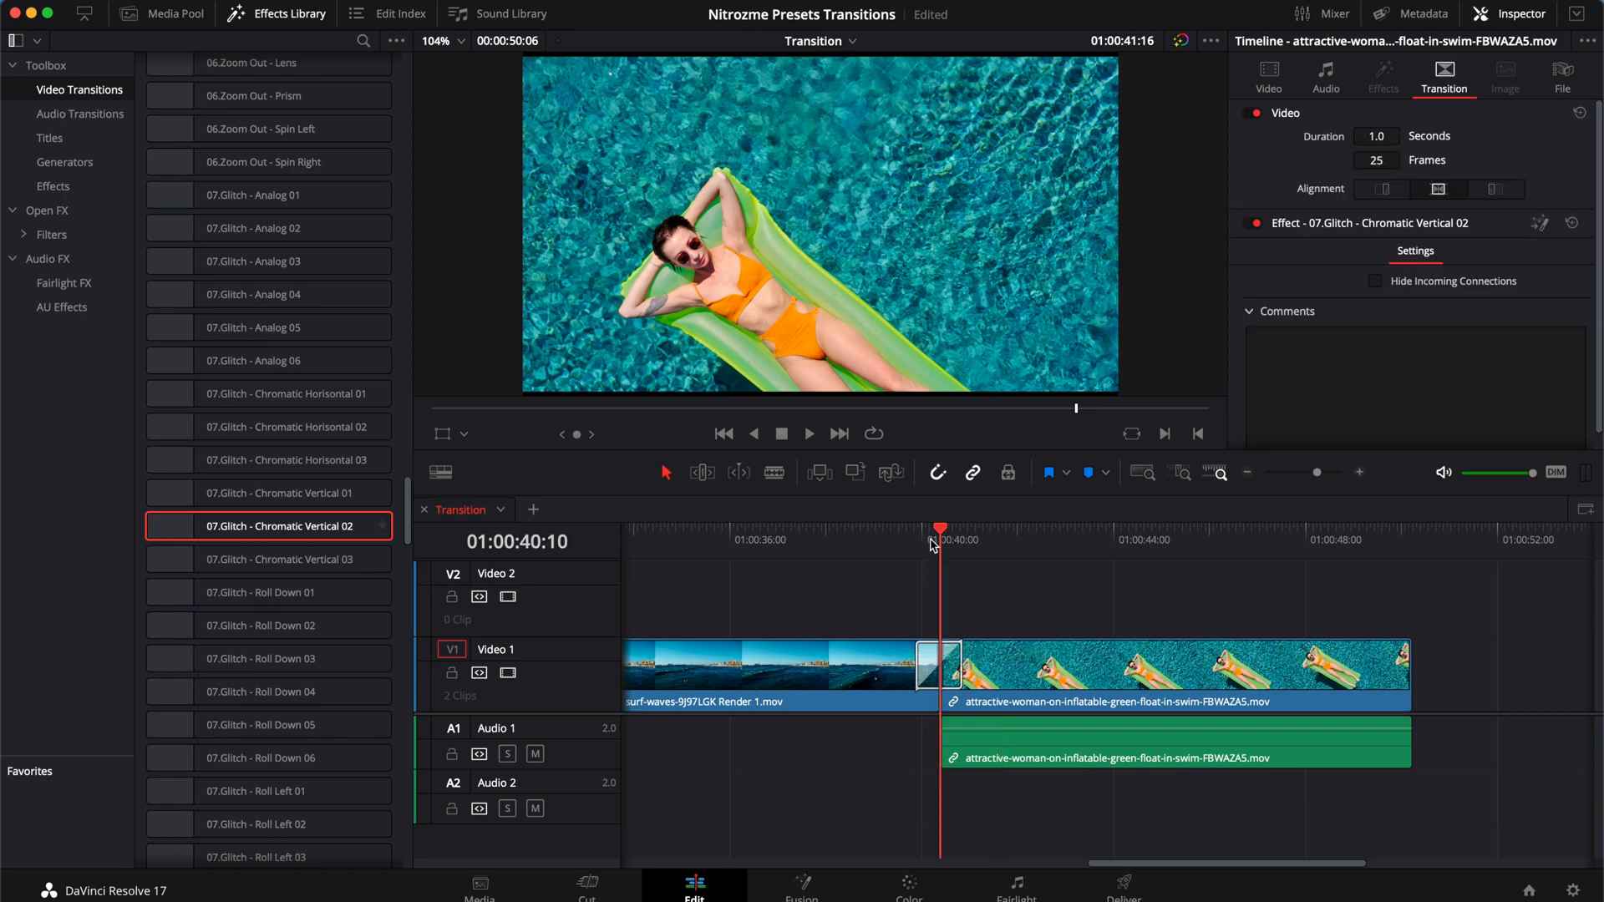
{"action": "left_click", "coordinate": [917, 539]}
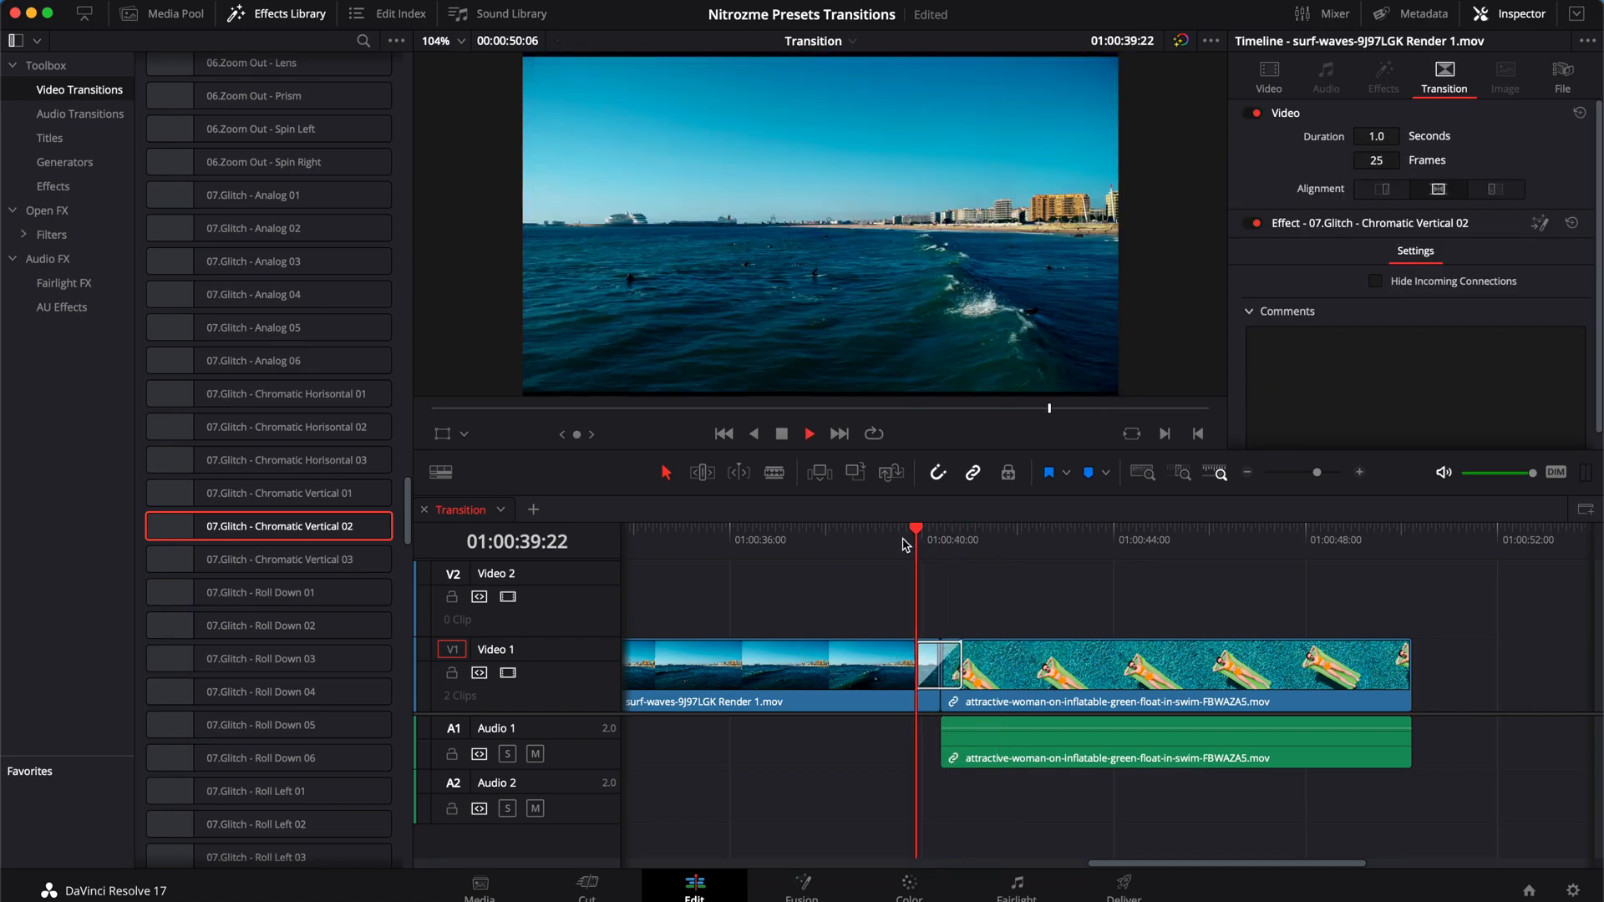
- Replace the glitch transition at the cut on Video 1 with 09.Split - Vertical 17 and play it
{"action": "key", "text": "BackSpace"}
{"action": "scroll", "coordinate": [267, 501], "scroll_direction": "down", "scroll_amount": 5}
{"action": "left_click", "coordinate": [226, 555]}
{"action": "scroll", "coordinate": [226, 568], "scroll_direction": "down", "scroll_amount": 10}
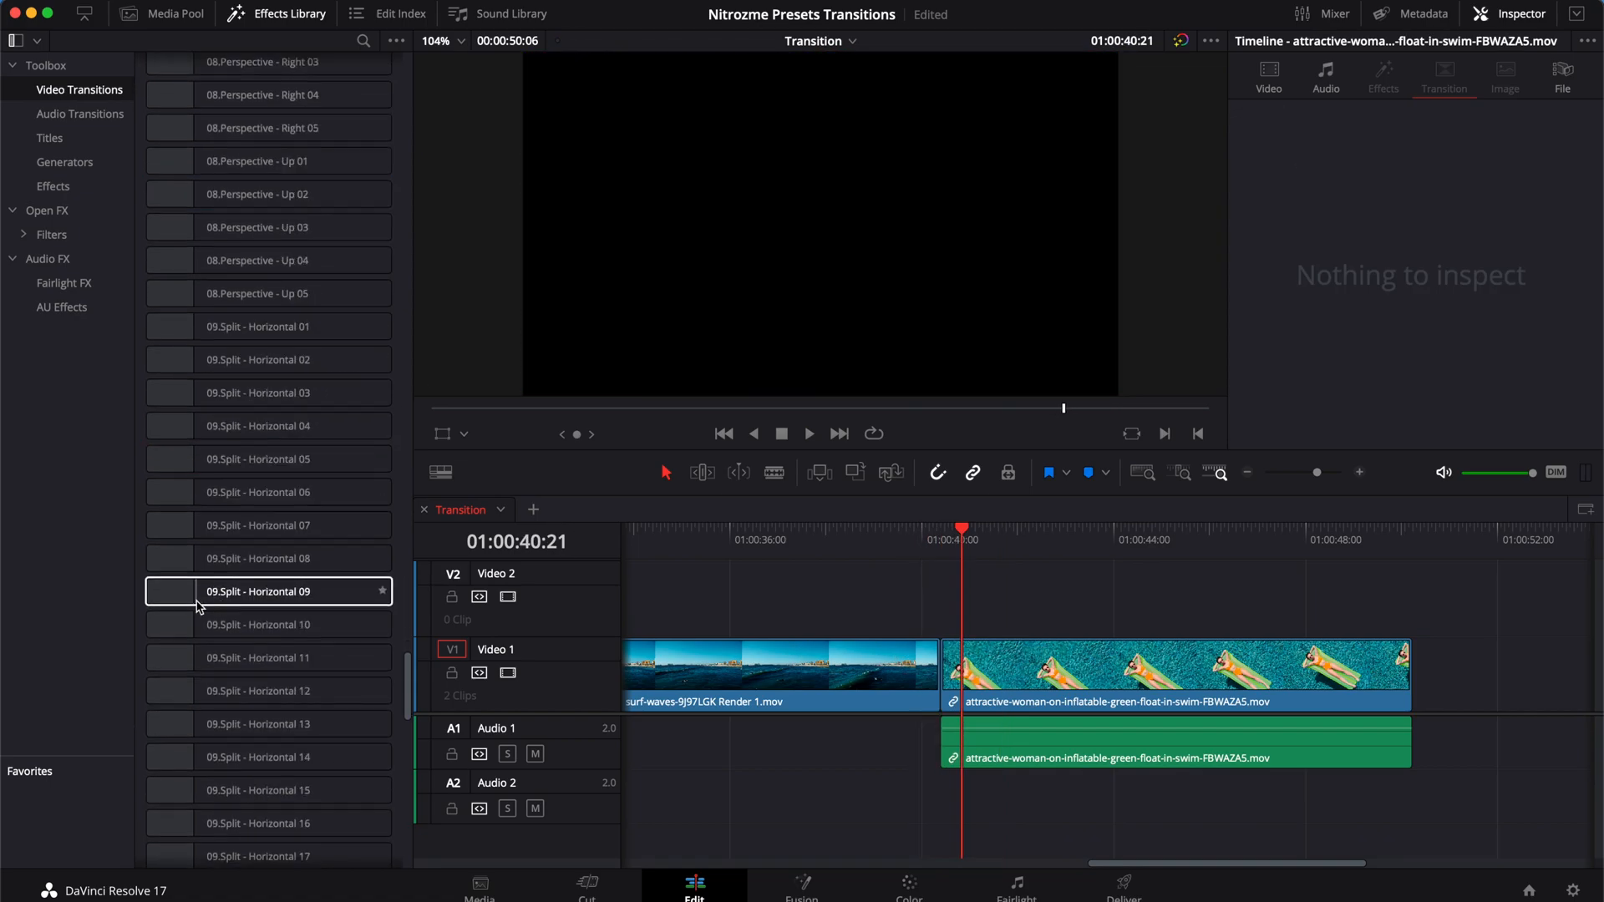
{"action": "scroll", "coordinate": [217, 630], "scroll_direction": "down", "scroll_amount": 10}
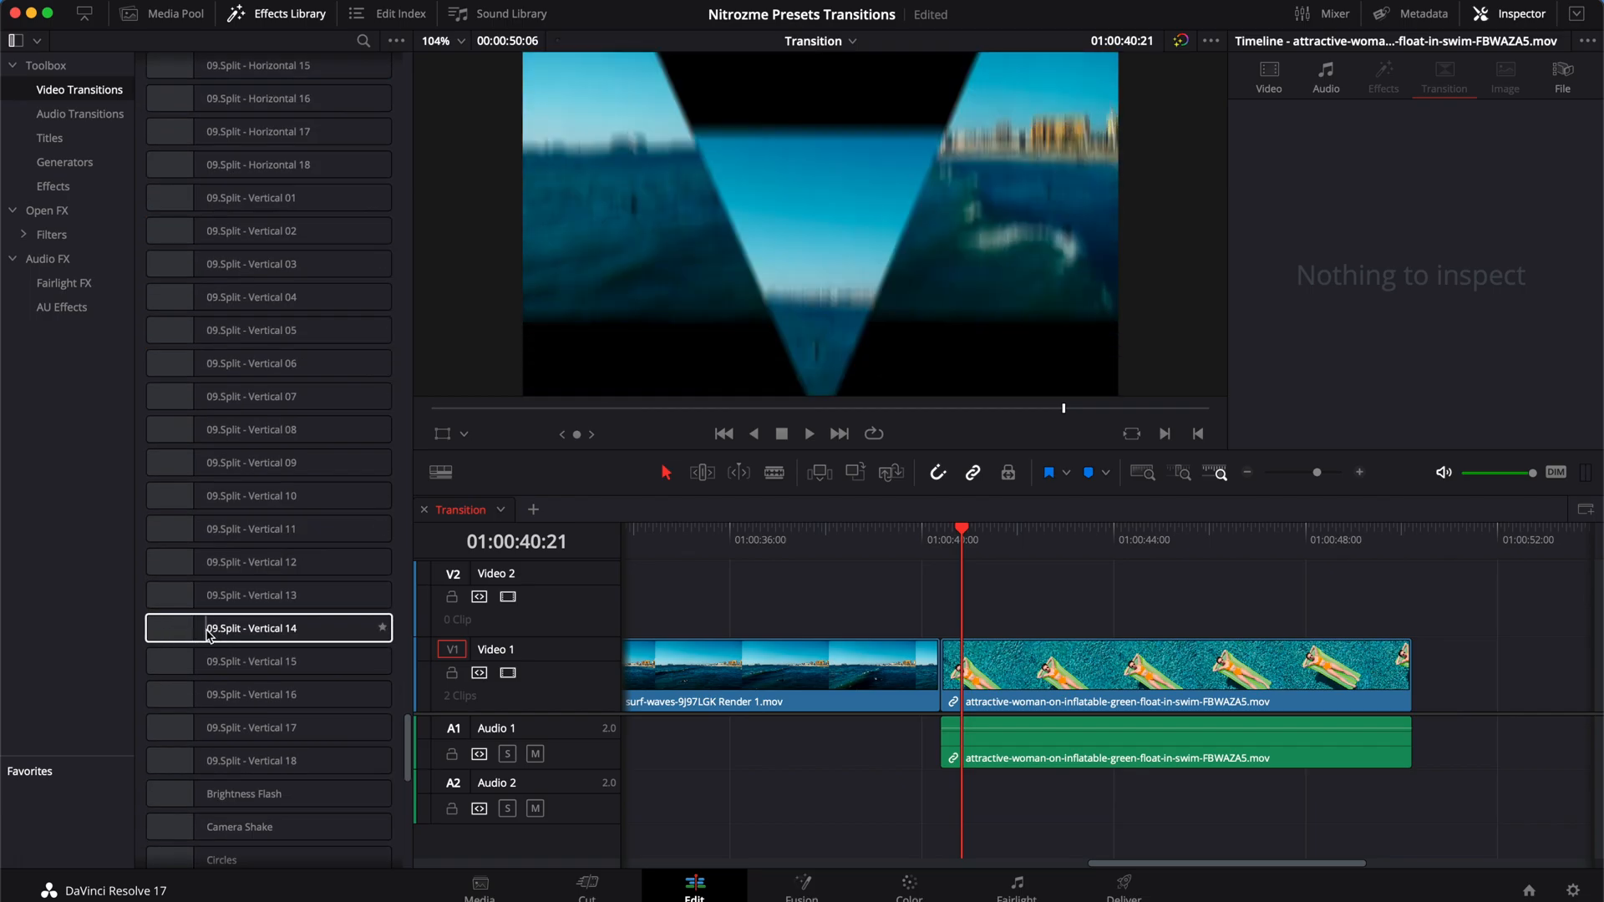
{"action": "scroll", "coordinate": [192, 635], "scroll_direction": "down", "scroll_amount": 3}
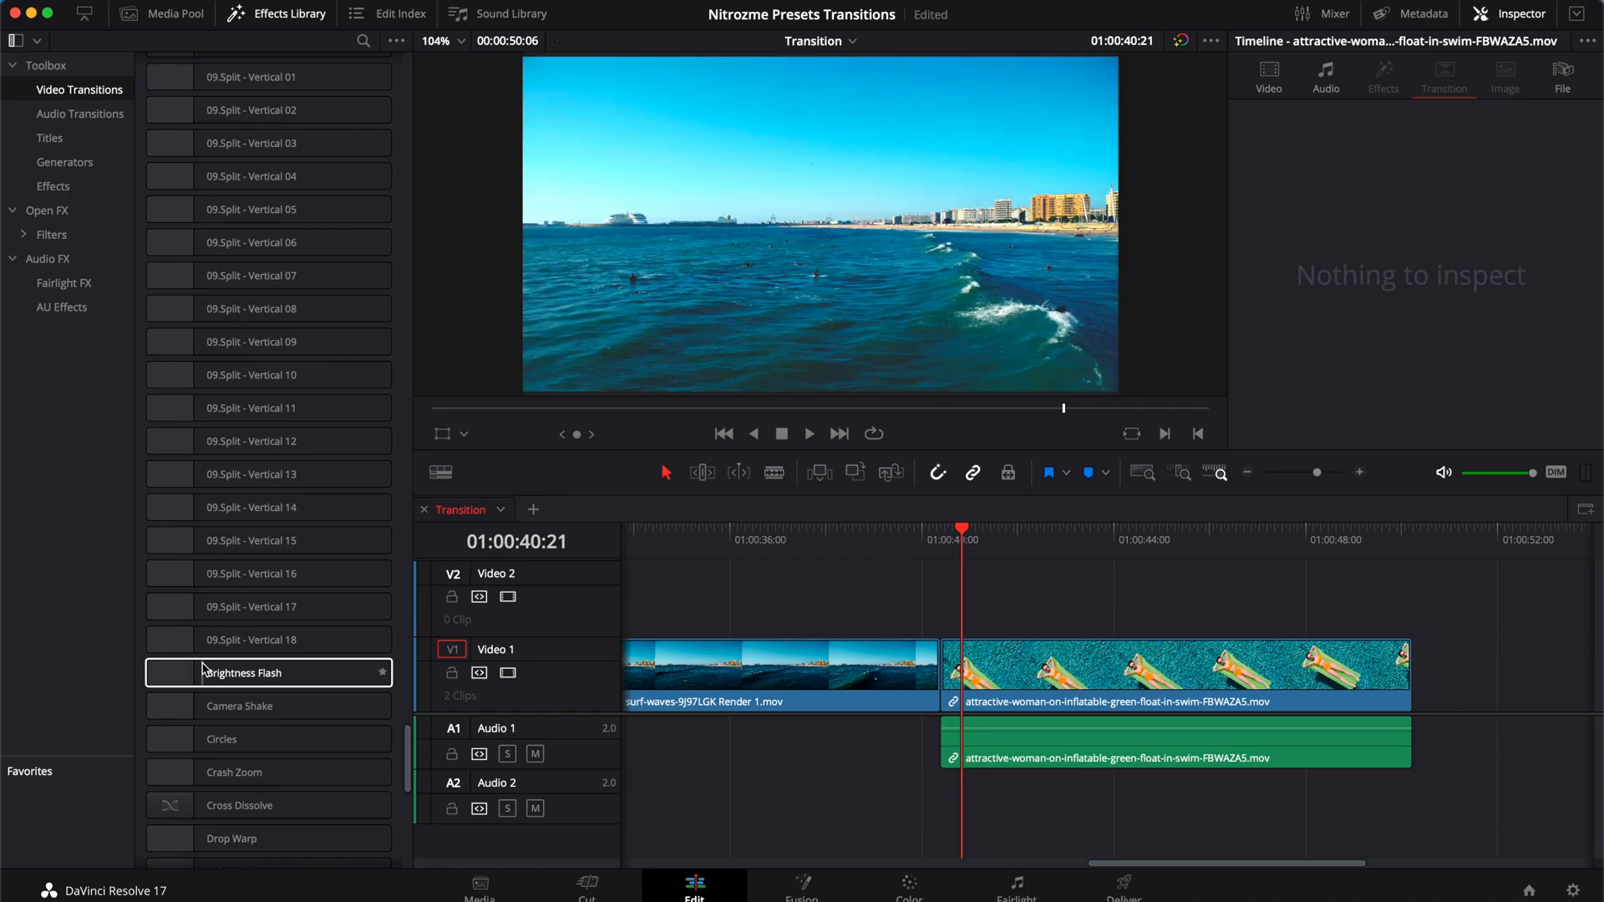
{"action": "left_click_drag", "start_coordinate": [221, 619], "coordinate": [957, 673]}
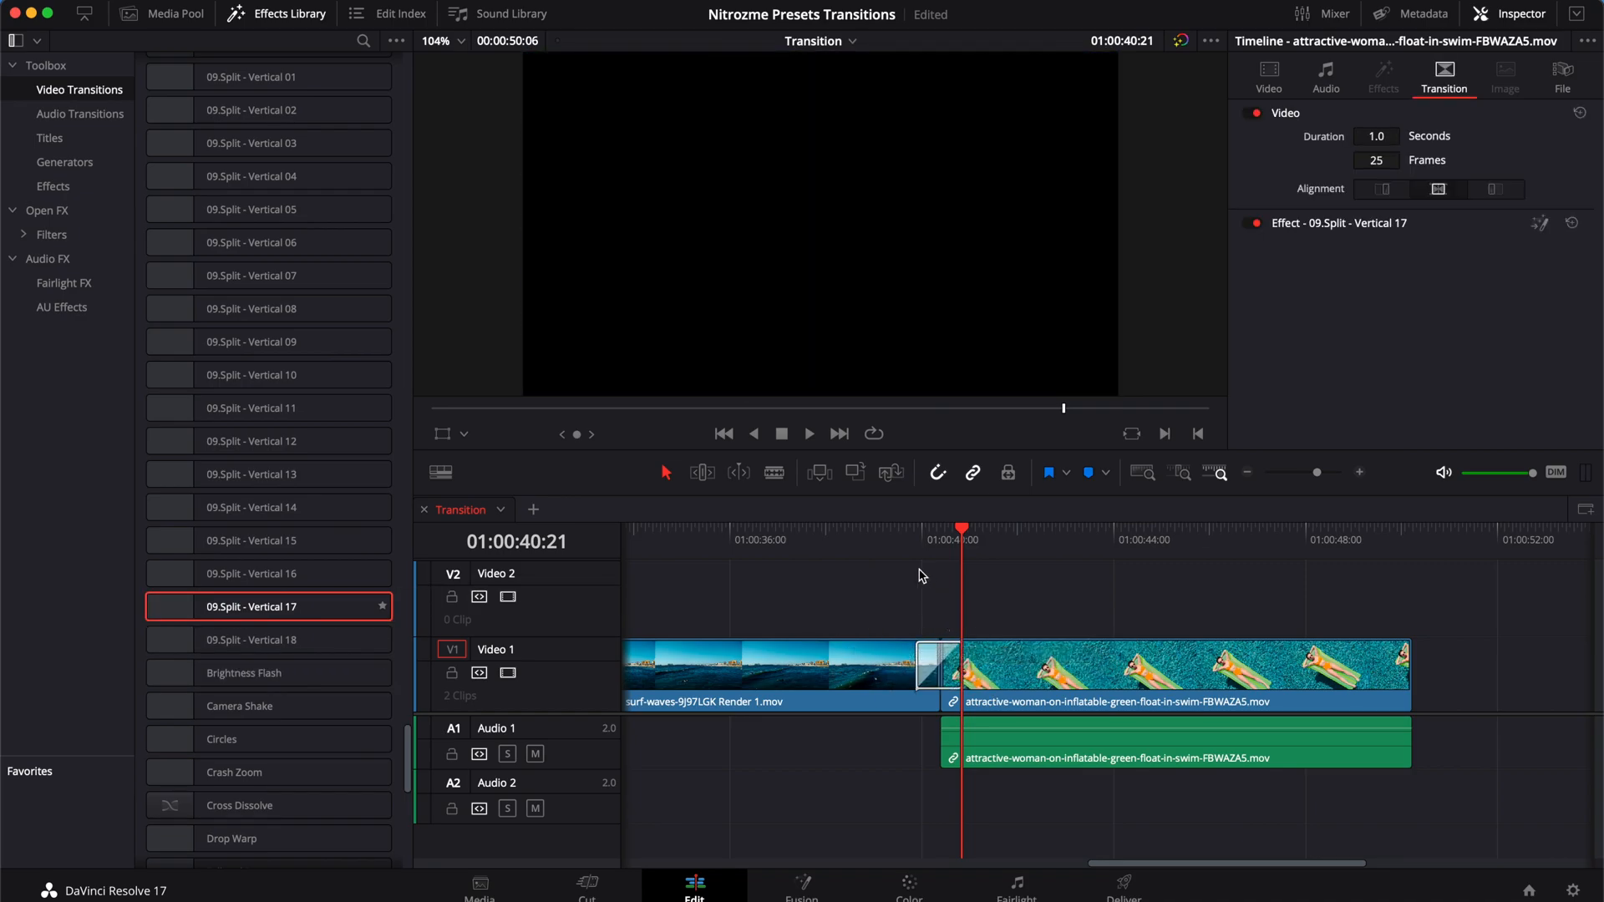
{"action": "left_click", "coordinate": [899, 539]}
{"action": "key", "text": "space"}
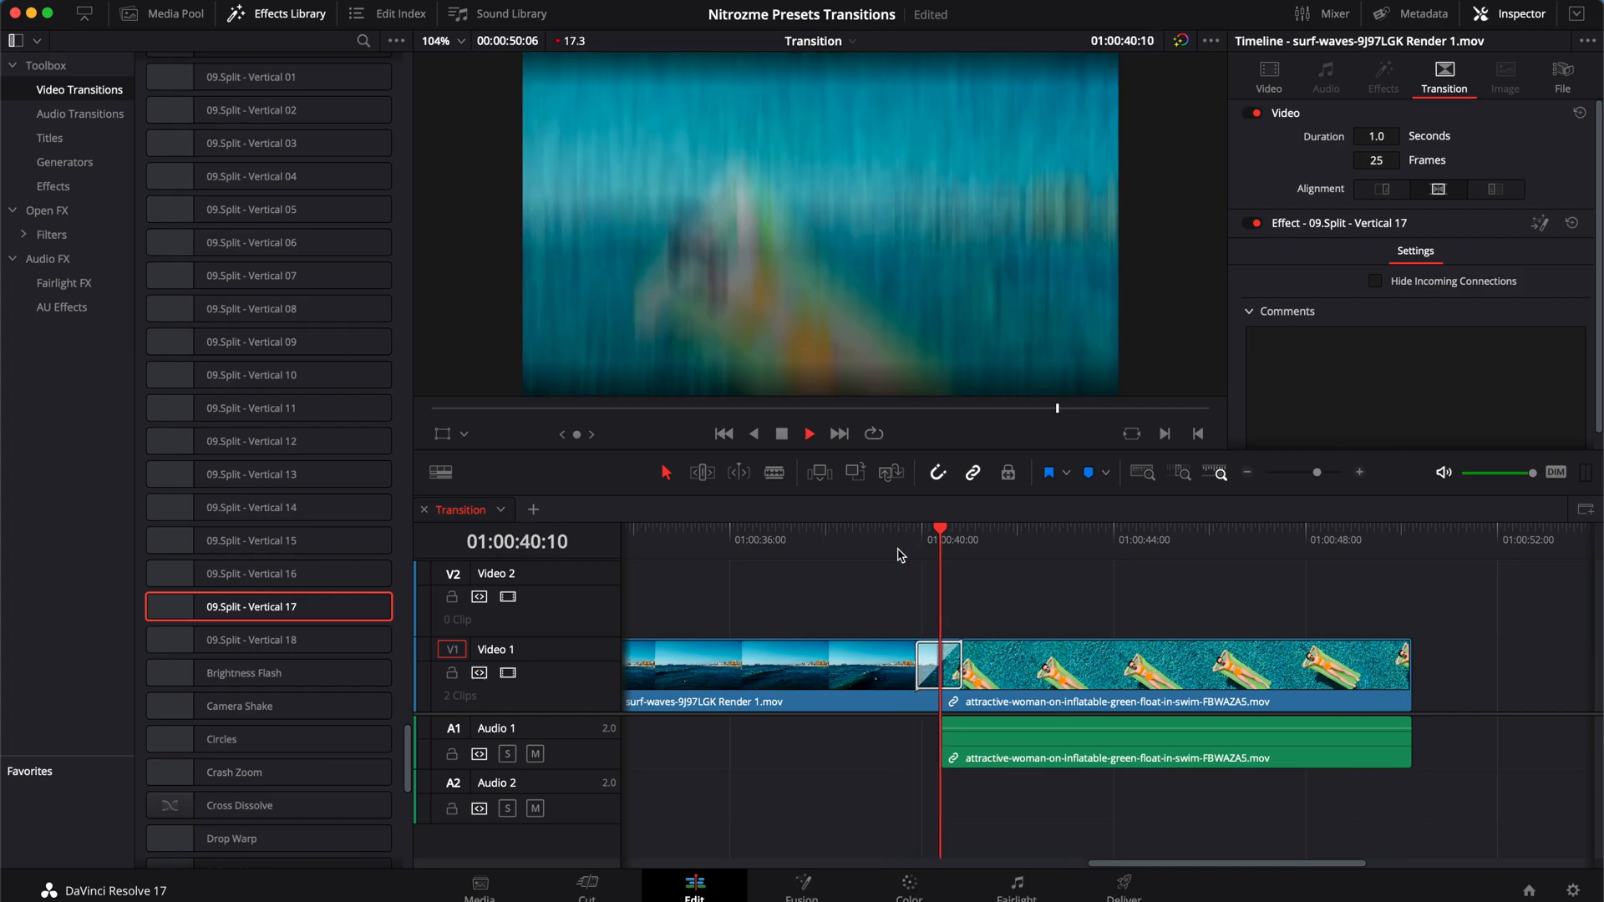
{"action": "left_click", "coordinate": [900, 550]}
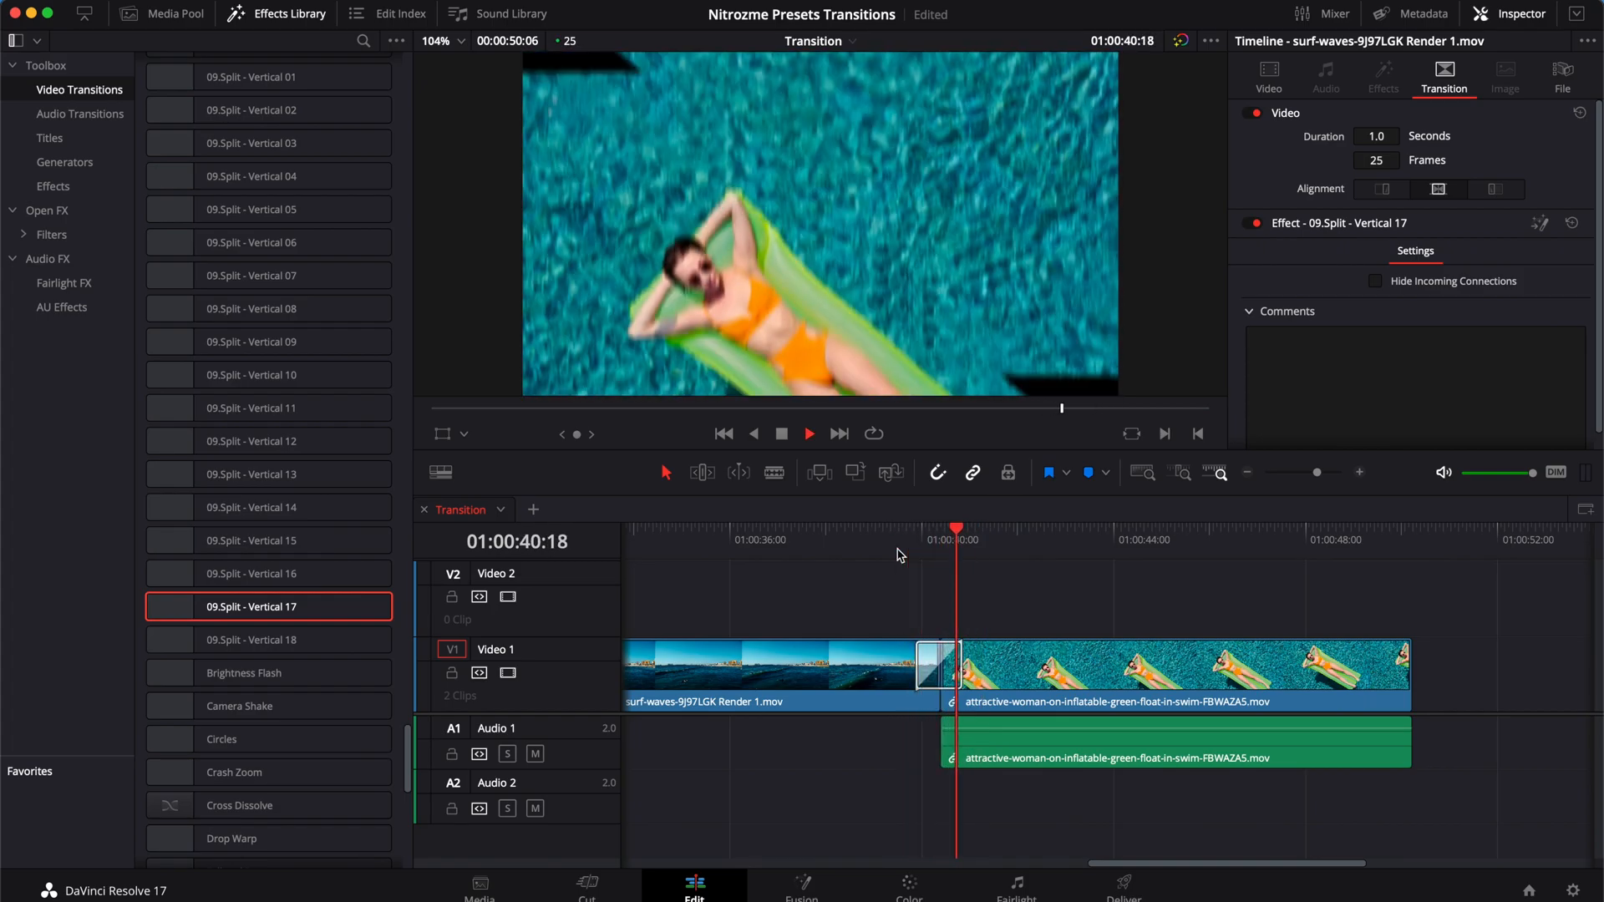
{"action": "key", "text": "space"}
{"action": "scroll", "coordinate": [355, 224], "scroll_direction": "up", "scroll_amount": 5}
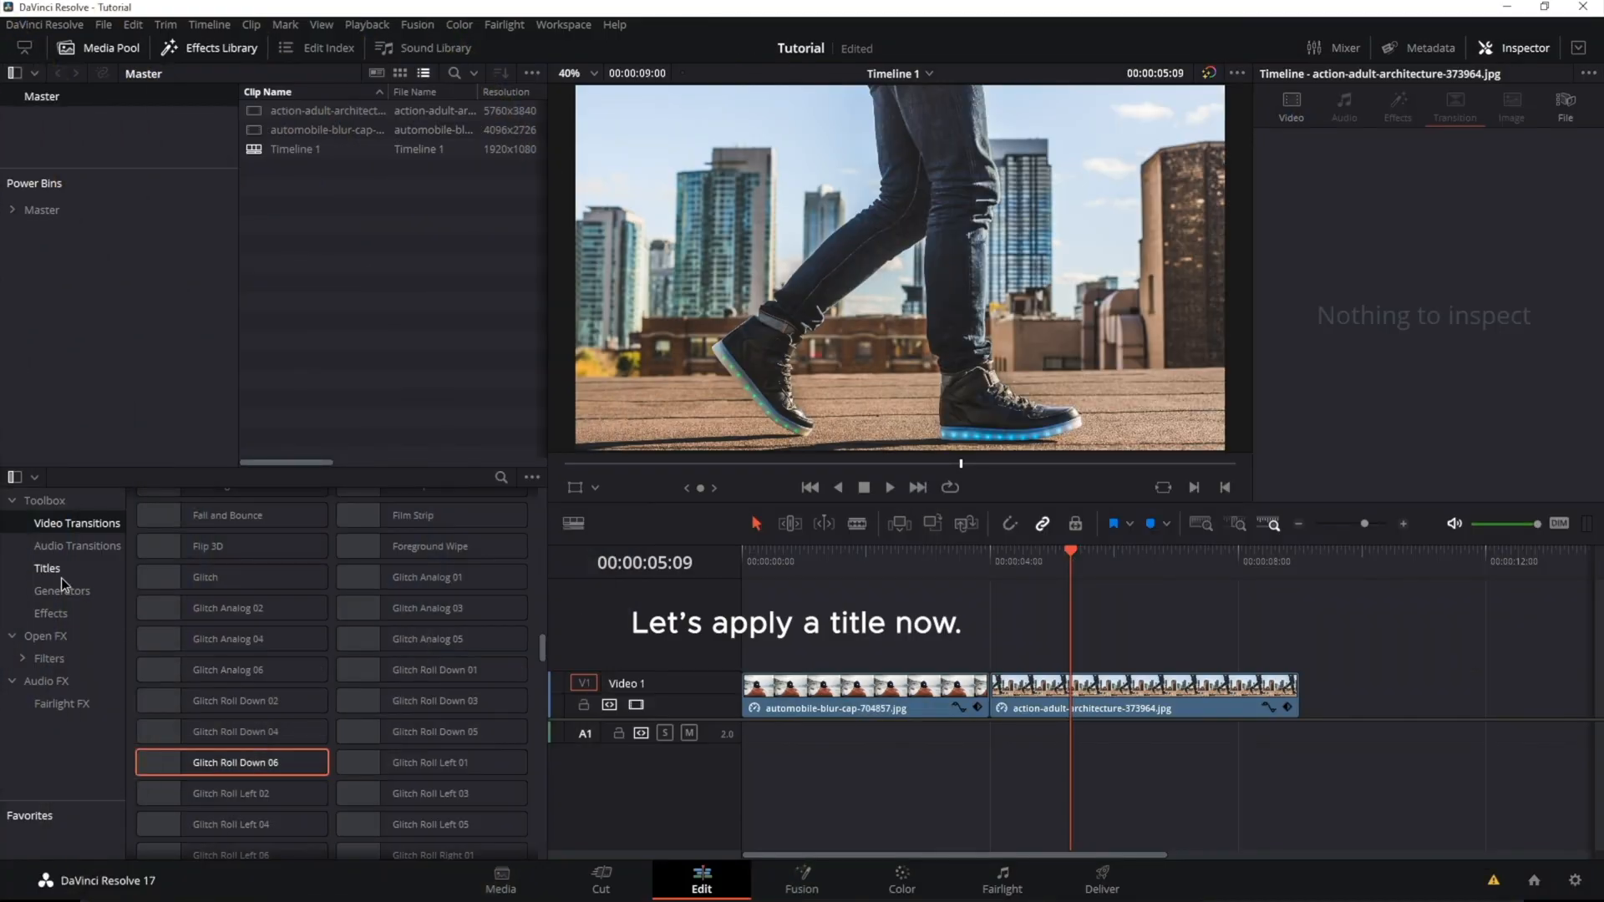
- Add the 50 Call Out Nitrozme title on Video 2 above the sneakers clip and extend that clip past the title's end
{"action": "left_click", "coordinate": [52, 571]}
{"action": "scroll", "coordinate": [206, 652], "scroll_direction": "down", "scroll_amount": 10}
{"action": "scroll", "coordinate": [206, 653], "scroll_direction": "up", "scroll_amount": 10}
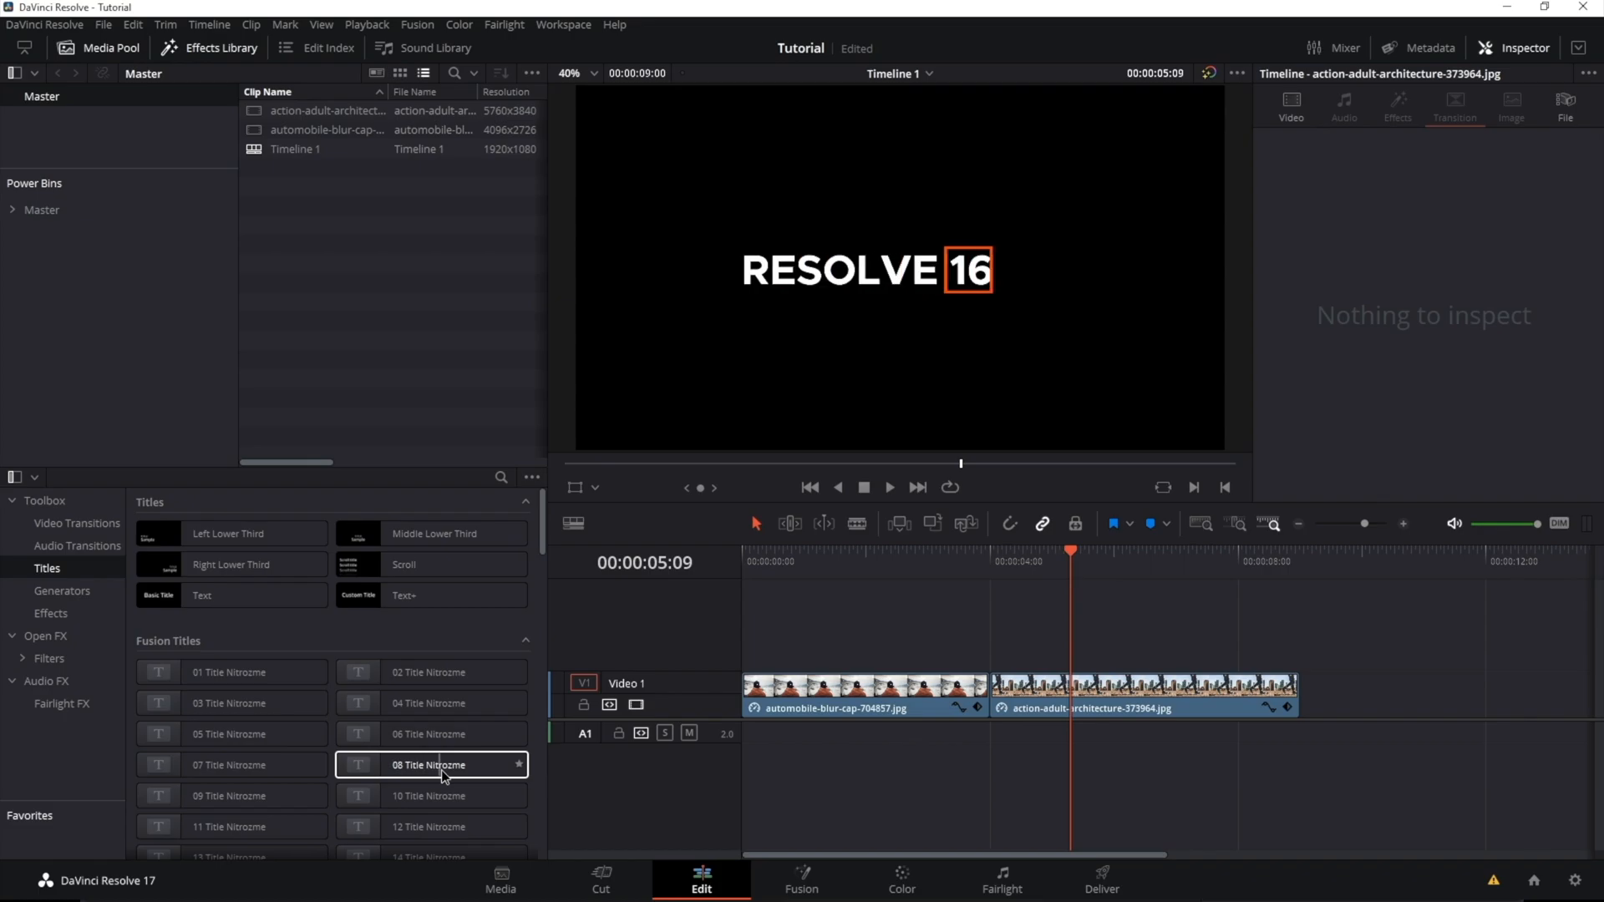
{"action": "scroll", "coordinate": [414, 777], "scroll_direction": "down", "scroll_amount": 1}
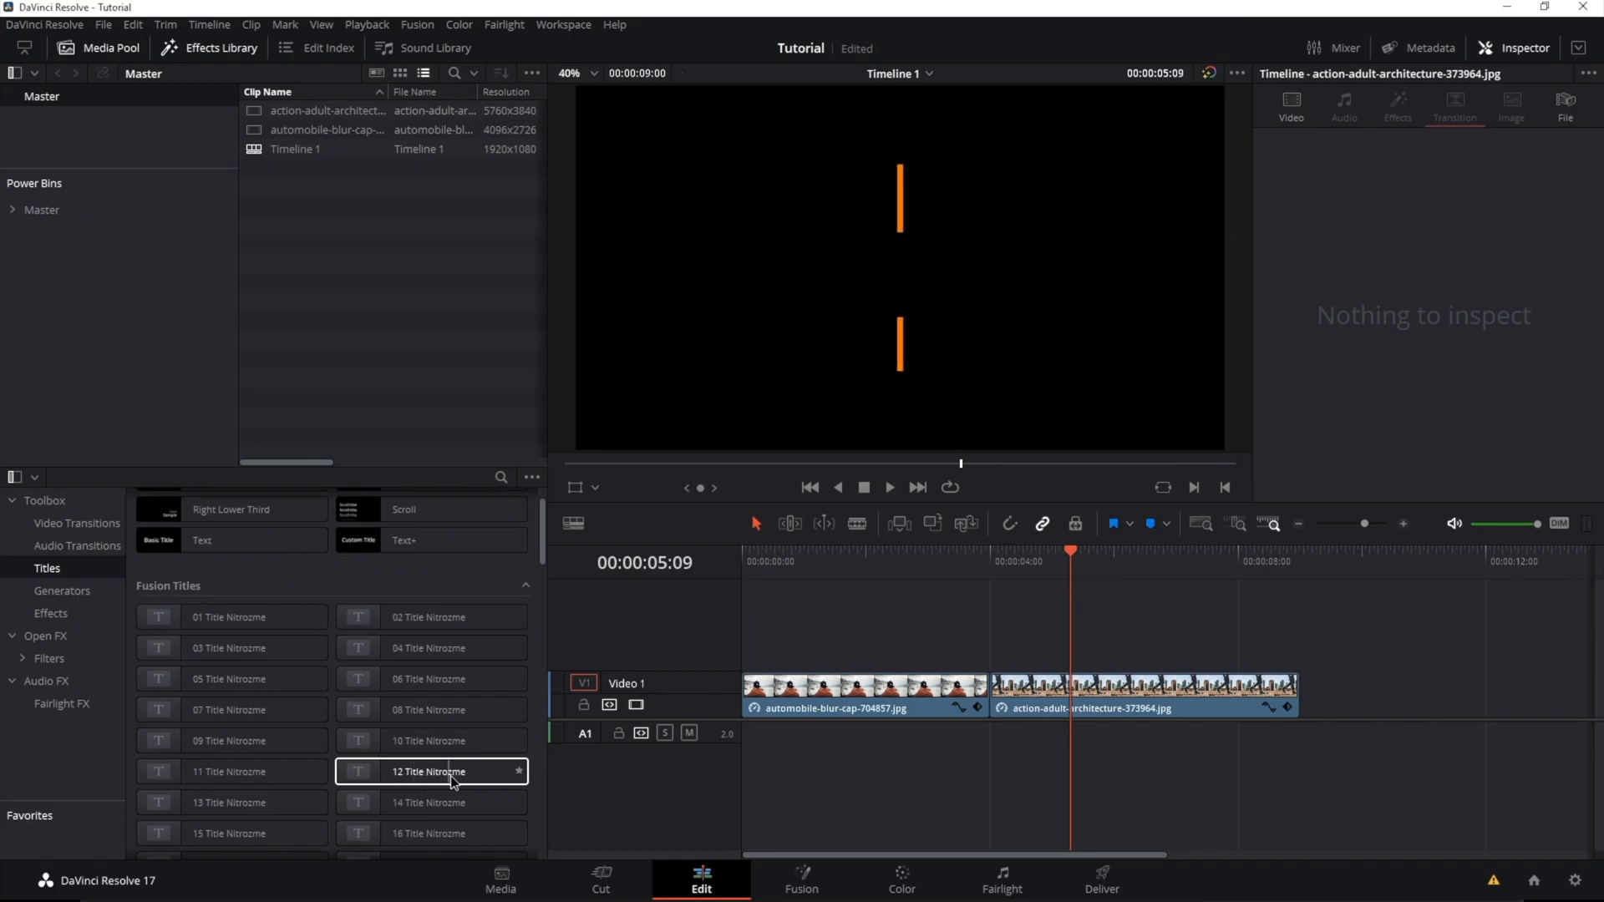
{"action": "scroll", "coordinate": [468, 773], "scroll_direction": "down", "scroll_amount": 1}
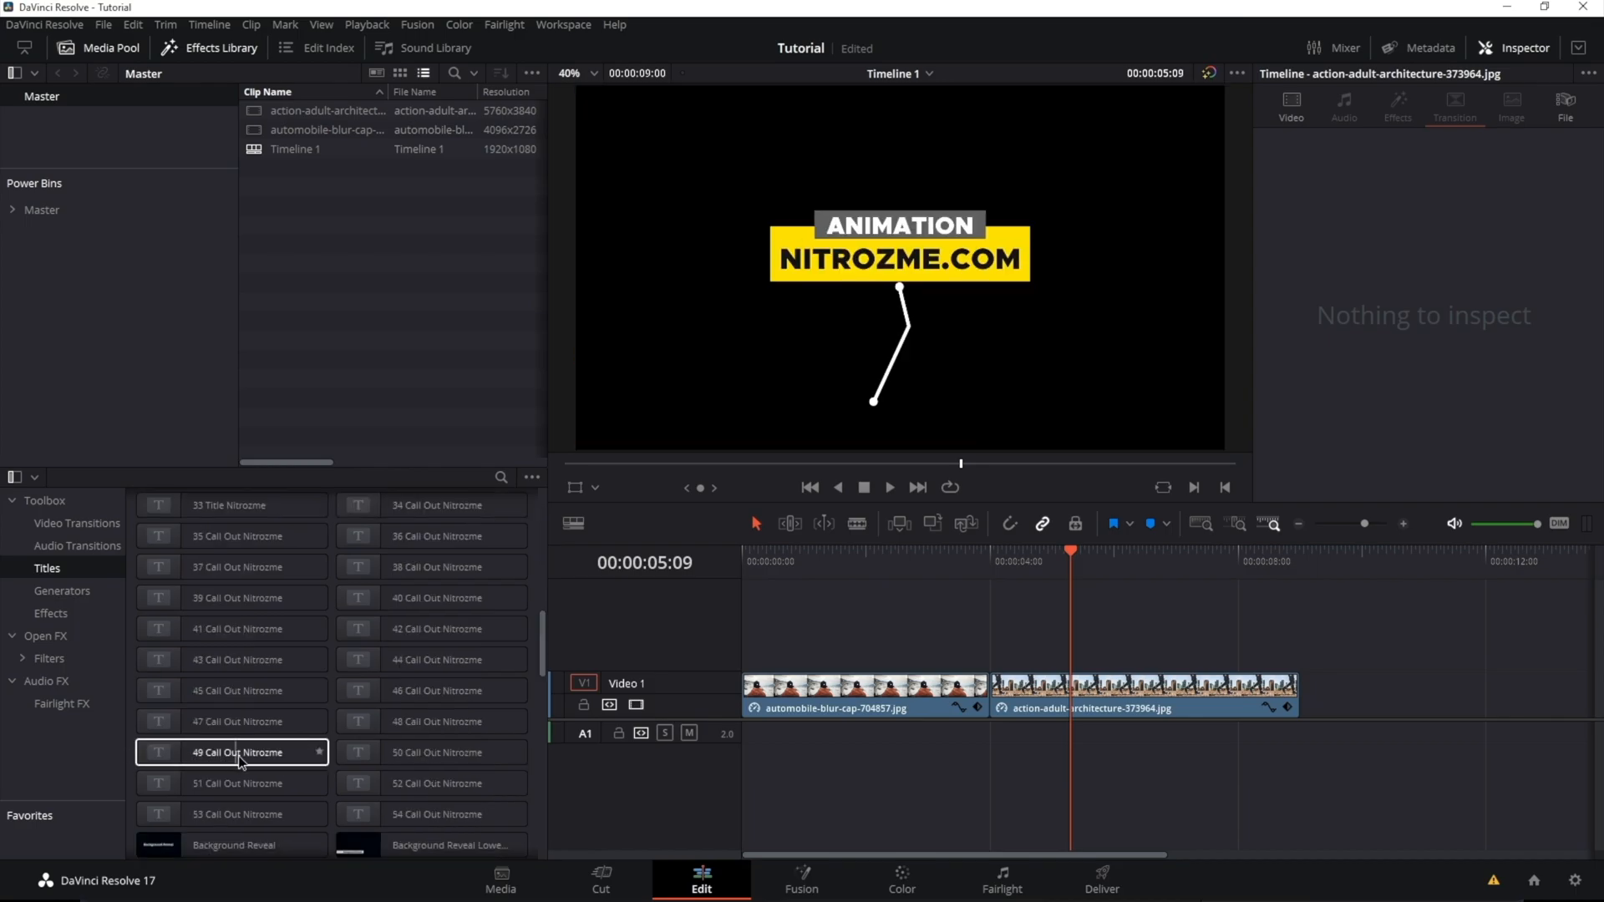
{"action": "scroll", "coordinate": [182, 706], "scroll_direction": "down", "scroll_amount": 10}
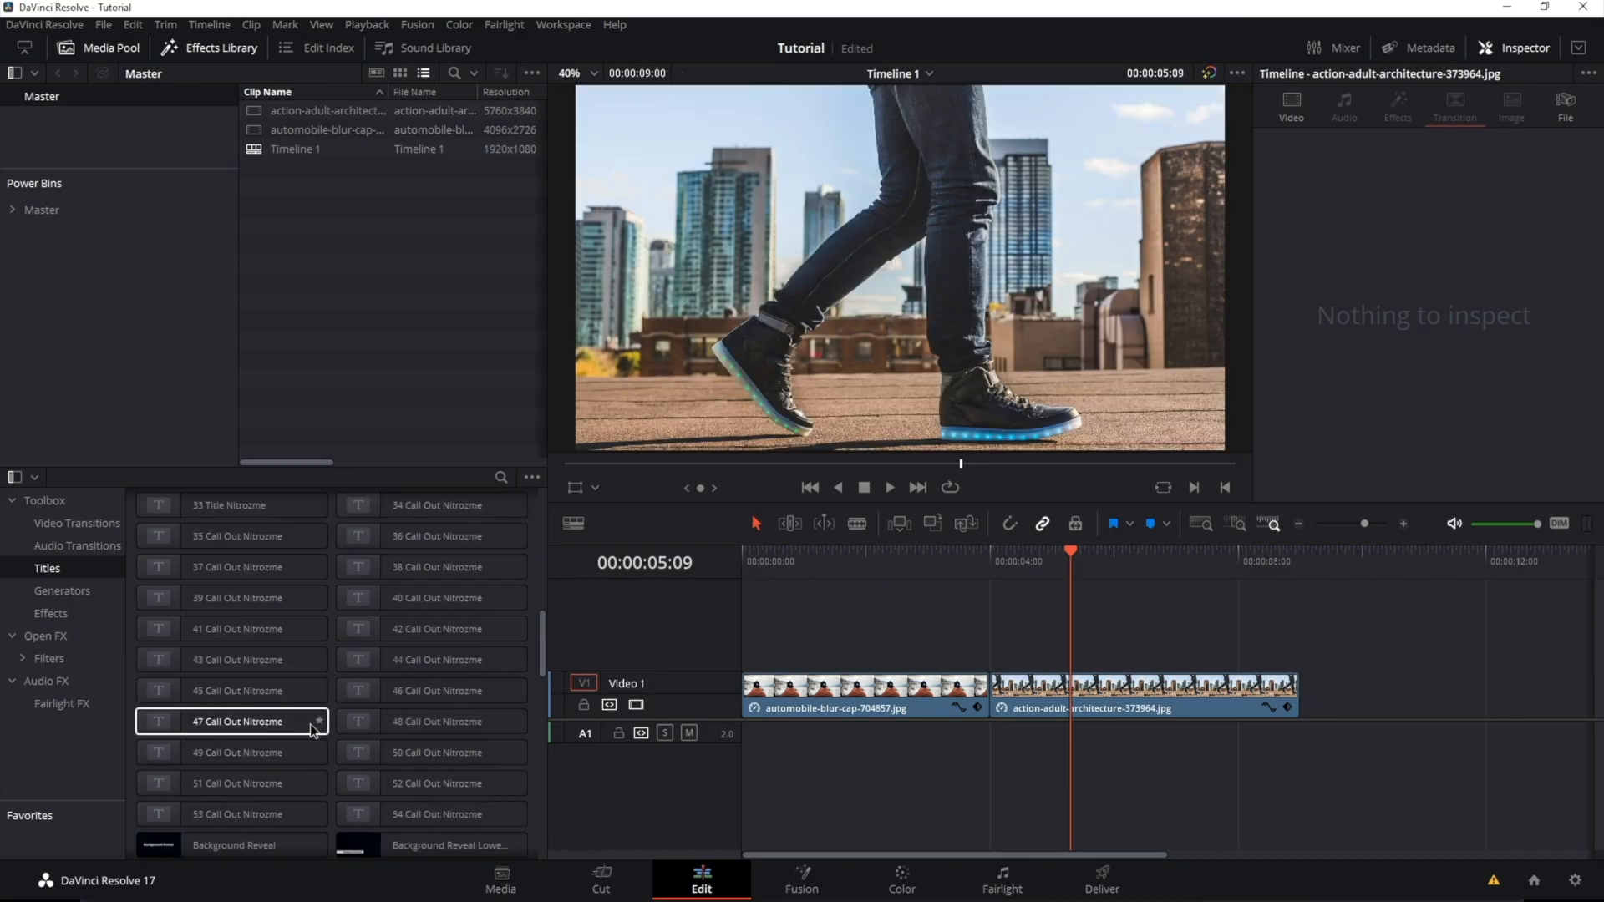
{"action": "left_click_drag", "start_coordinate": [427, 758], "coordinate": [1508, 696]}
{"action": "left_click_drag", "start_coordinate": [1130, 653], "coordinate": [1153, 675]}
{"action": "left_click", "coordinate": [987, 823]}
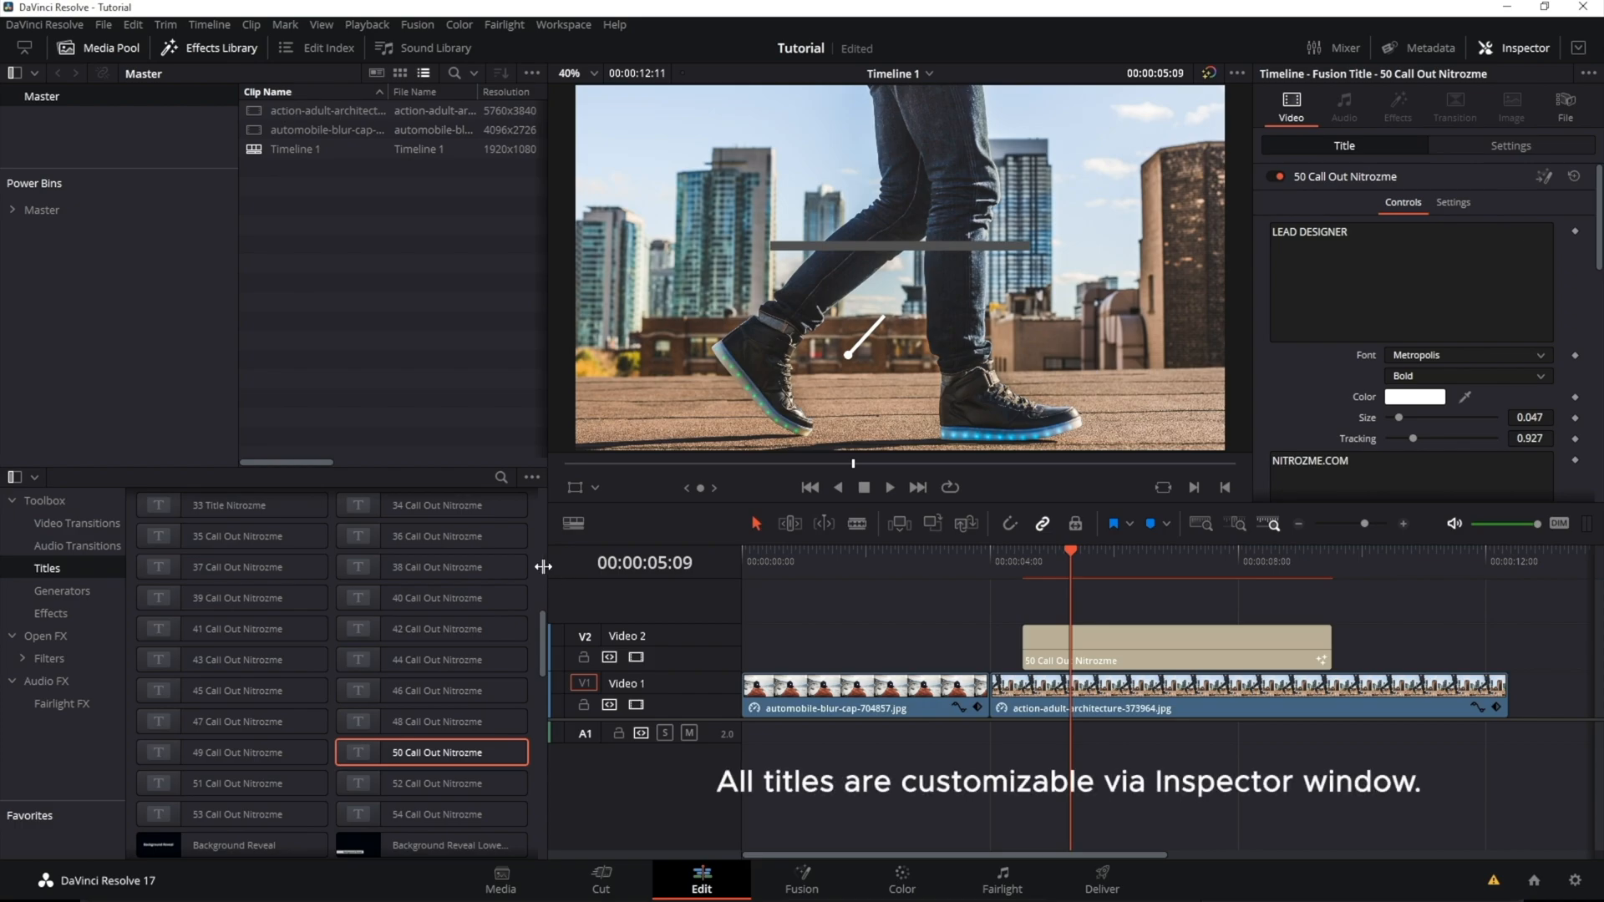
- Set the upper text line of the callout title to COOL SNEAKERS, with the playhead on the fully animated callout
{"action": "left_click_drag", "start_coordinate": [546, 566], "coordinate": [482, 568]}
{"action": "left_click_drag", "start_coordinate": [1006, 553], "coordinate": [1131, 575]}
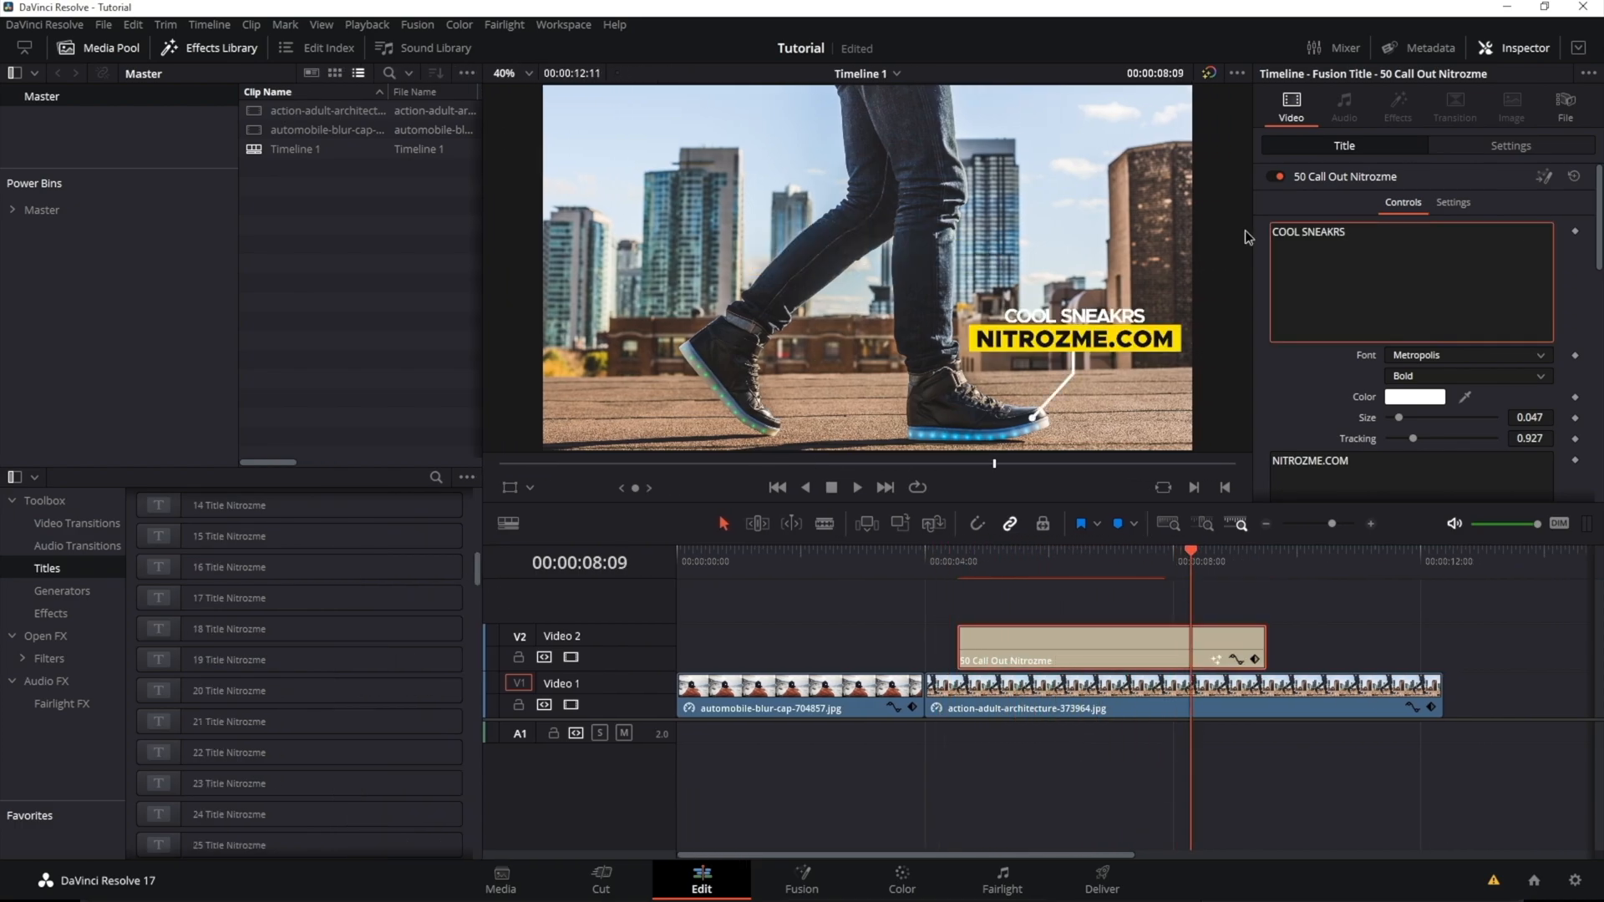
{"action": "key", "text": "BackSpace"}
{"action": "key", "text": "BackSpace"}
{"action": "type", "text": "ERS"}
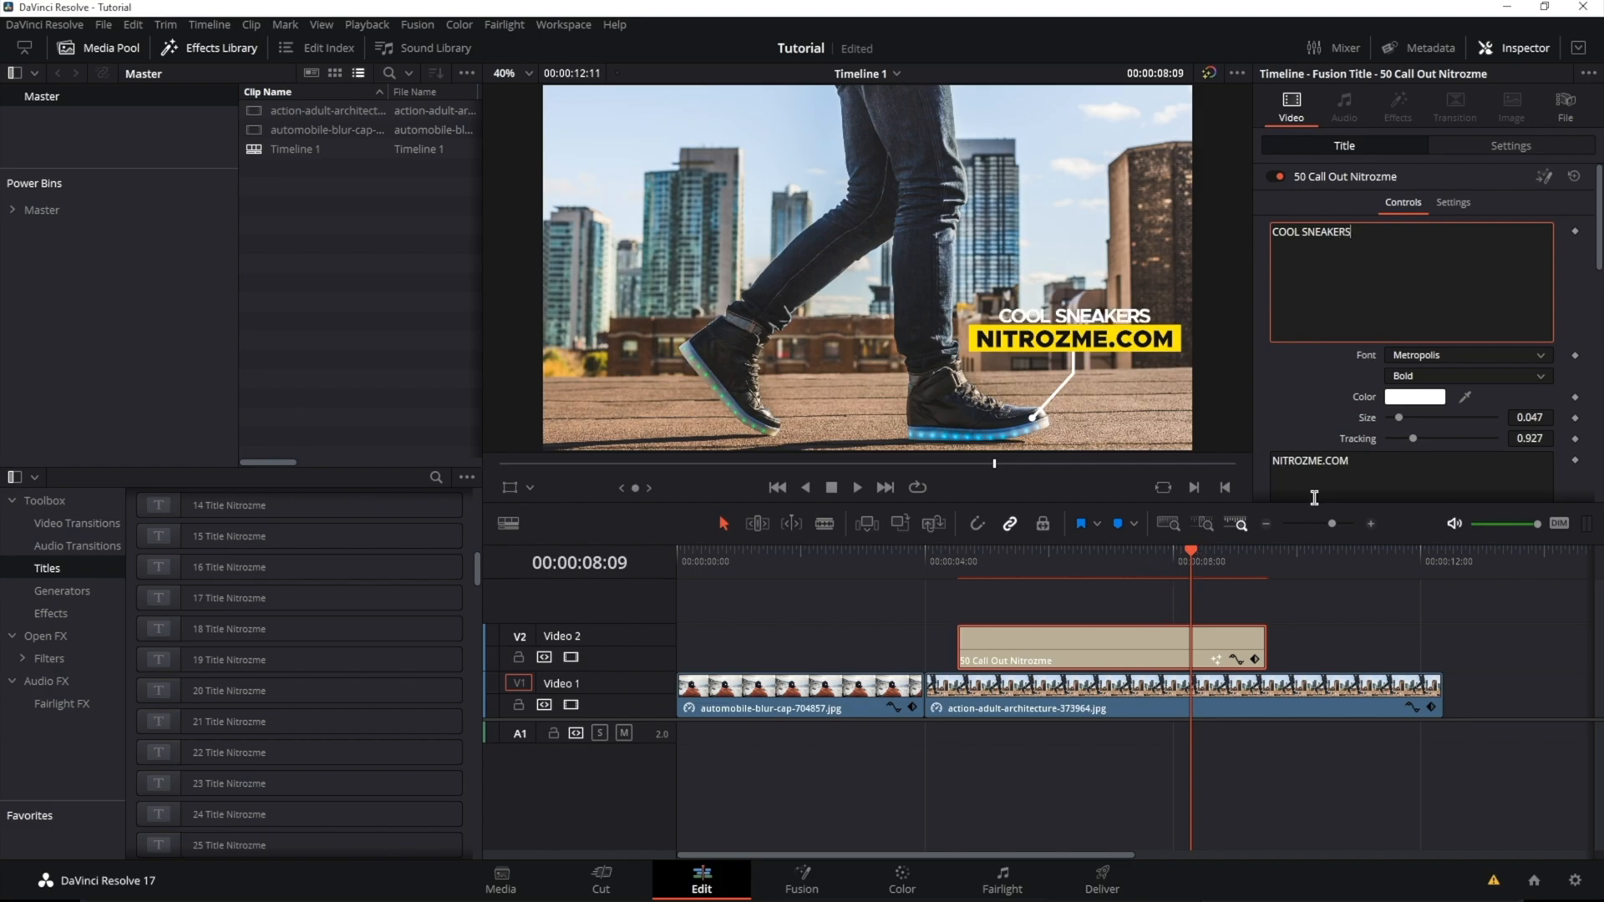
- Replace NITROZME.COM in the callout title's second text line with FASHION 2021
{"action": "scroll", "coordinate": [1337, 438], "scroll_direction": "down", "scroll_amount": 1}
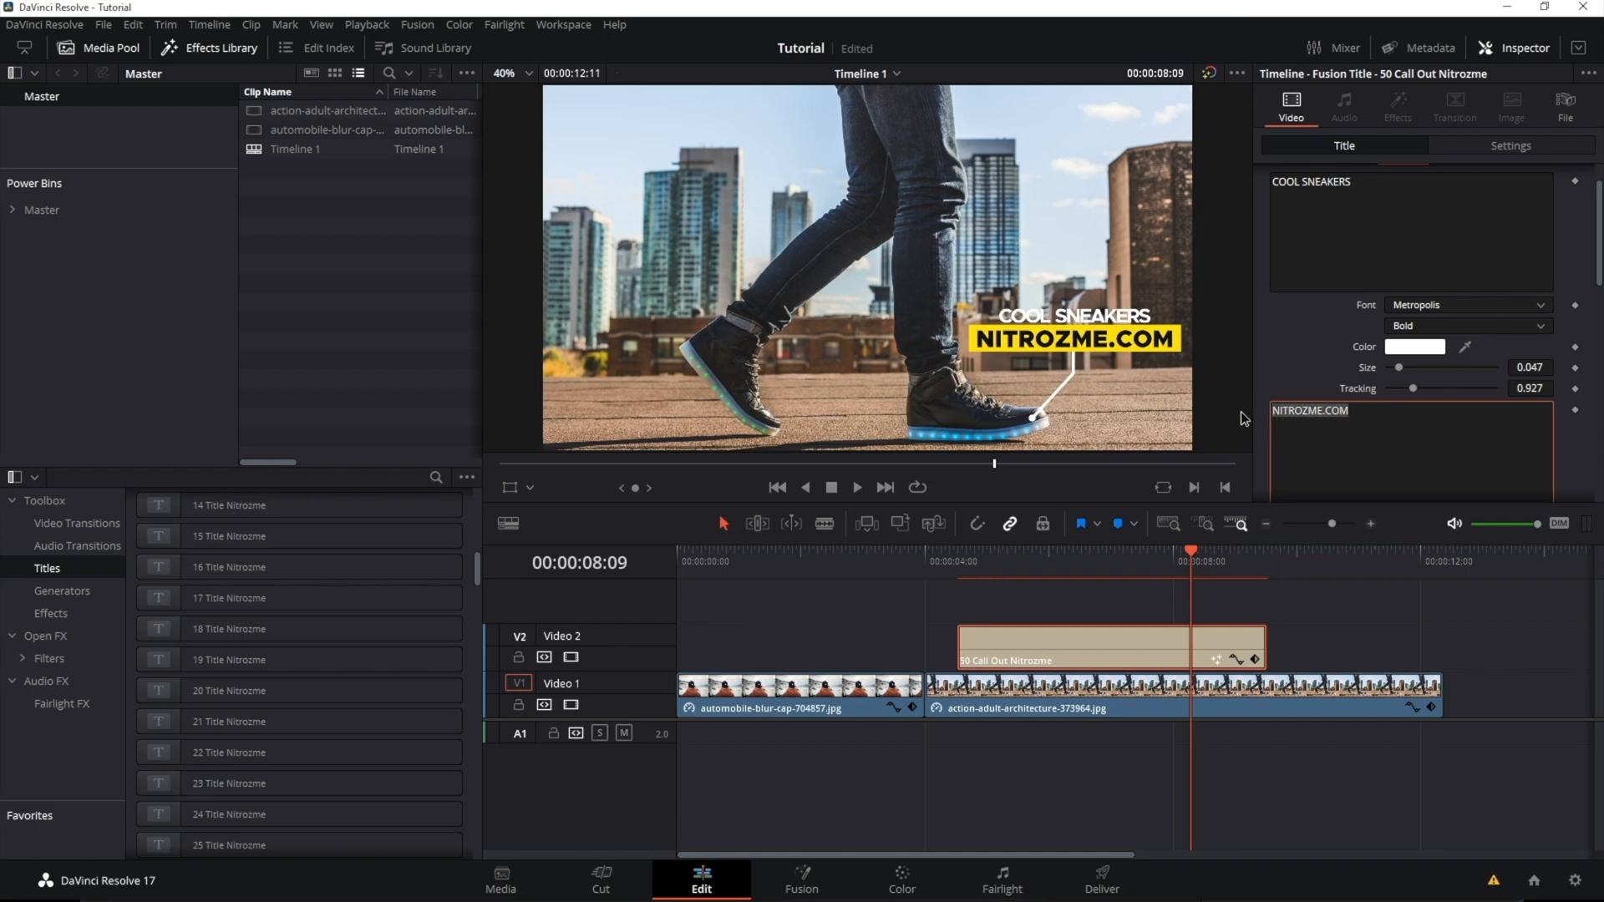
{"action": "type", "text": "FASHION 2021"}
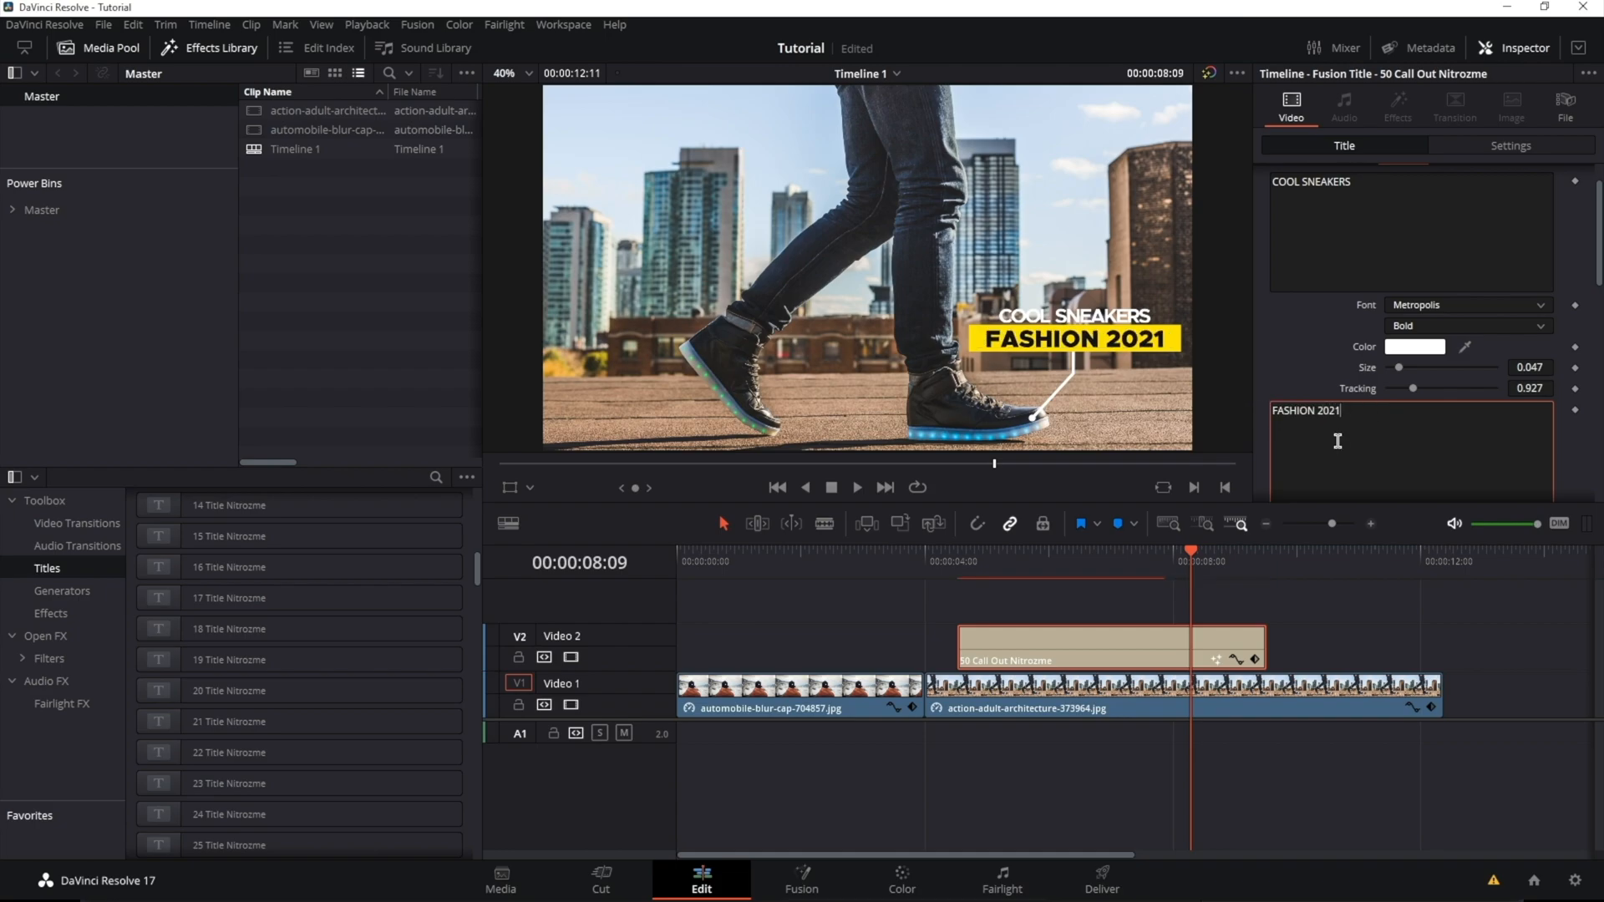
{"action": "left_click", "coordinate": [1080, 791]}
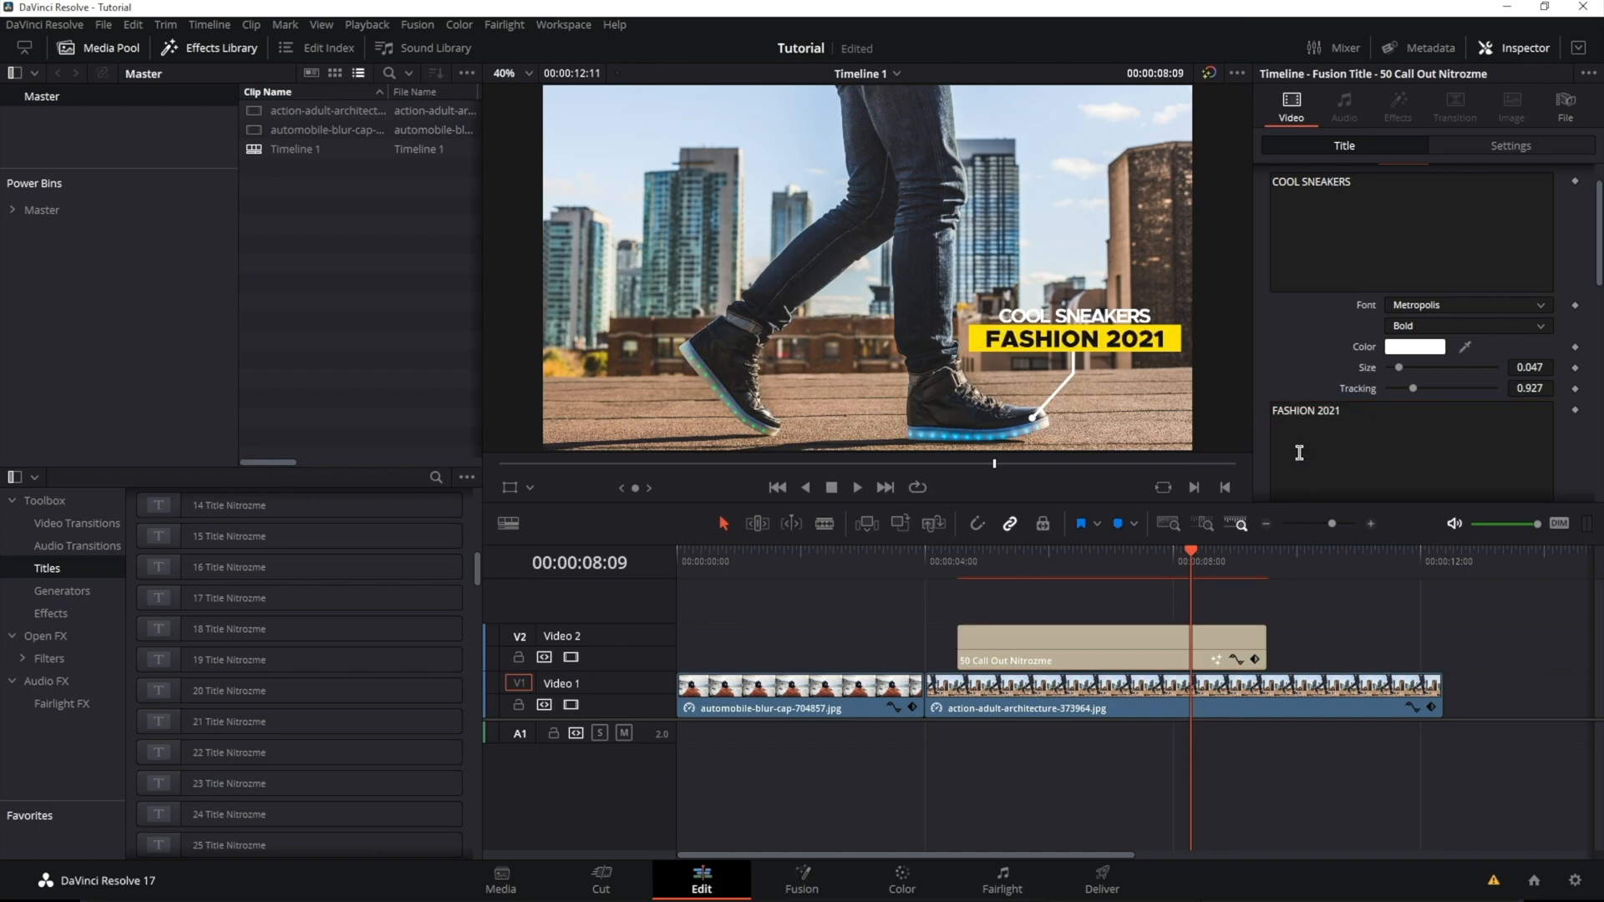
- Look through the callout title's remaining font, colour and size controls in the Inspector
{"action": "scroll", "coordinate": [1284, 376], "scroll_direction": "down", "scroll_amount": 2}
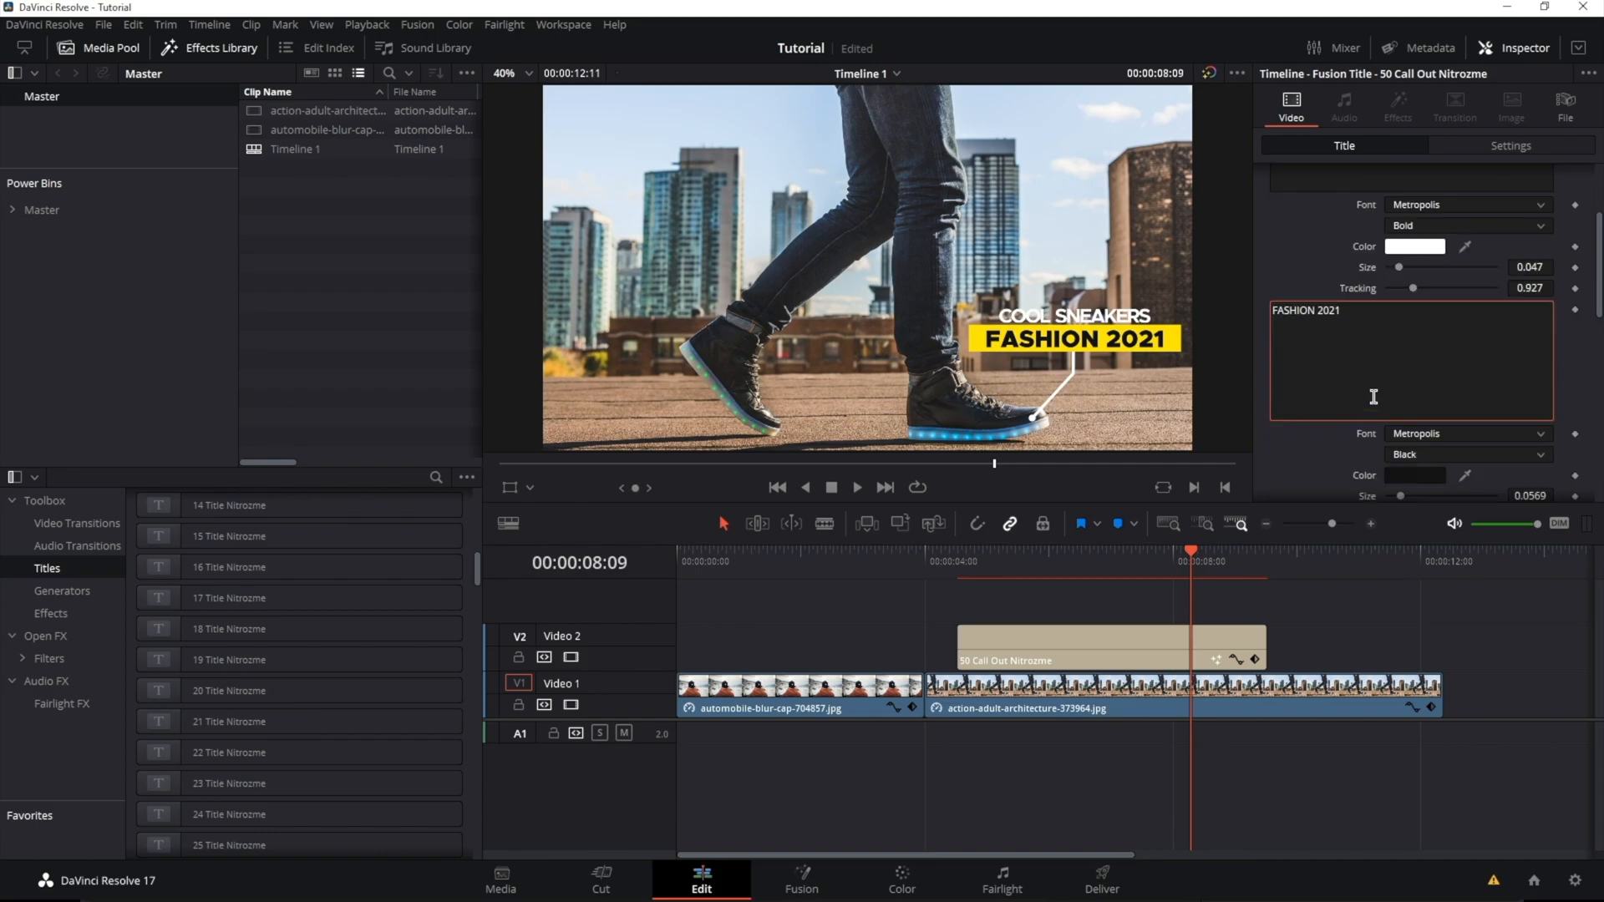
{"action": "scroll", "coordinate": [1416, 371], "scroll_direction": "down", "scroll_amount": 3}
{"action": "scroll", "coordinate": [1413, 376], "scroll_direction": "up", "scroll_amount": 5}
{"action": "scroll", "coordinate": [1412, 375], "scroll_direction": "down", "scroll_amount": 1}
{"action": "scroll", "coordinate": [1412, 375], "scroll_direction": "up", "scroll_amount": 1}
{"action": "scroll", "coordinate": [1418, 401], "scroll_direction": "down", "scroll_amount": 4}
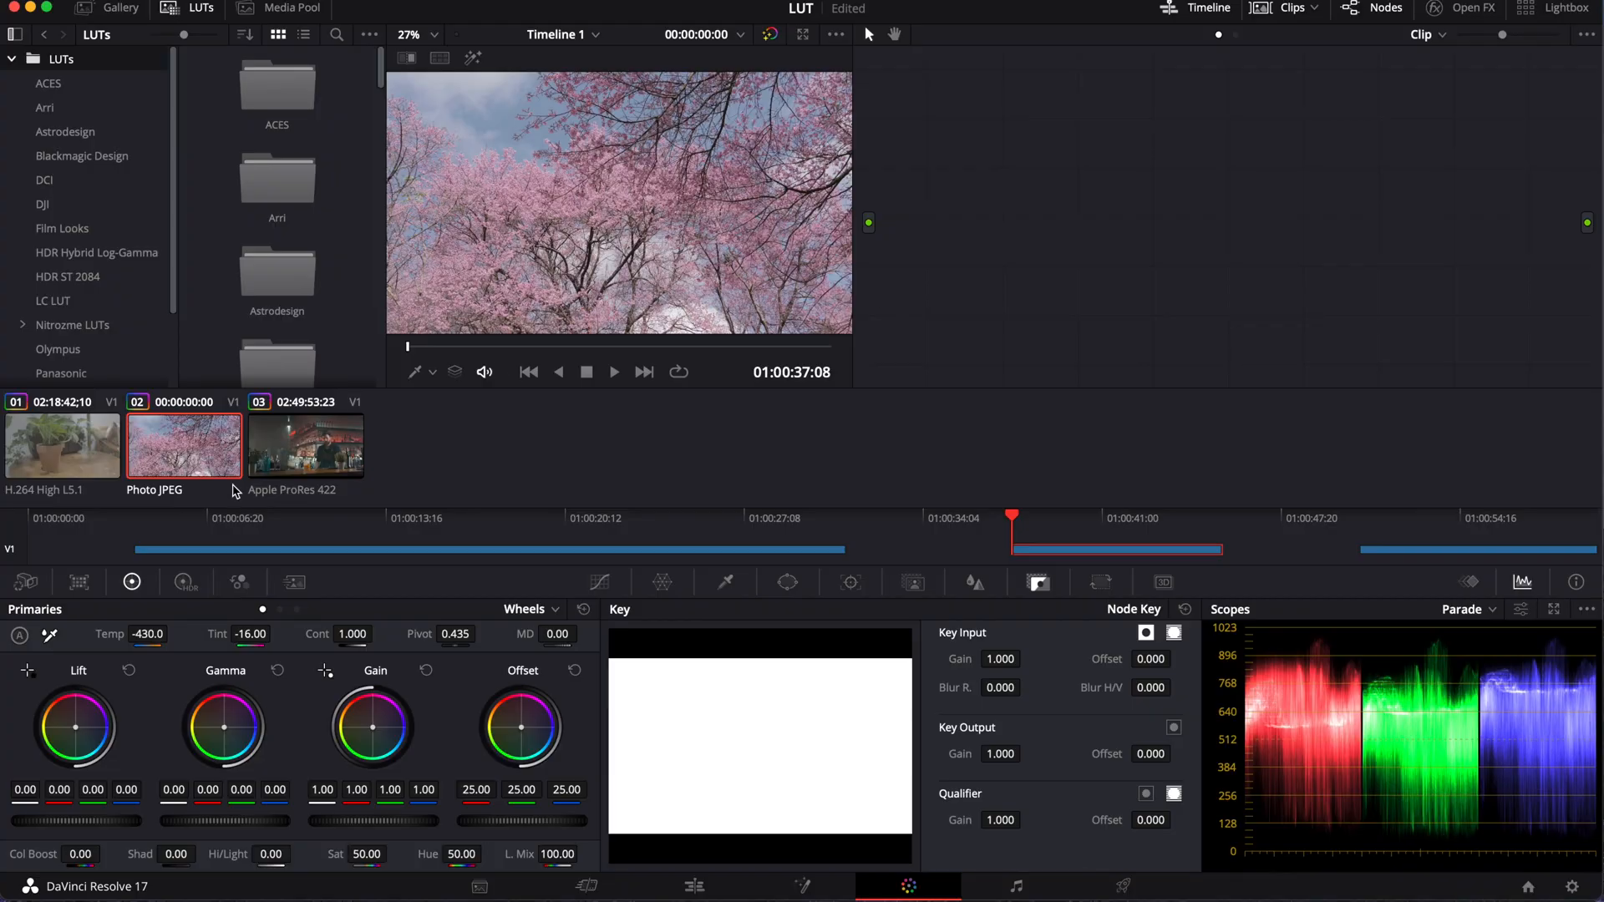
- Compare the clips on the Color page of the LUT project and select the first clip, the potted plant
{"action": "left_click", "coordinate": [101, 452]}
{"action": "left_click", "coordinate": [322, 418]}
{"action": "left_click", "coordinate": [55, 431]}
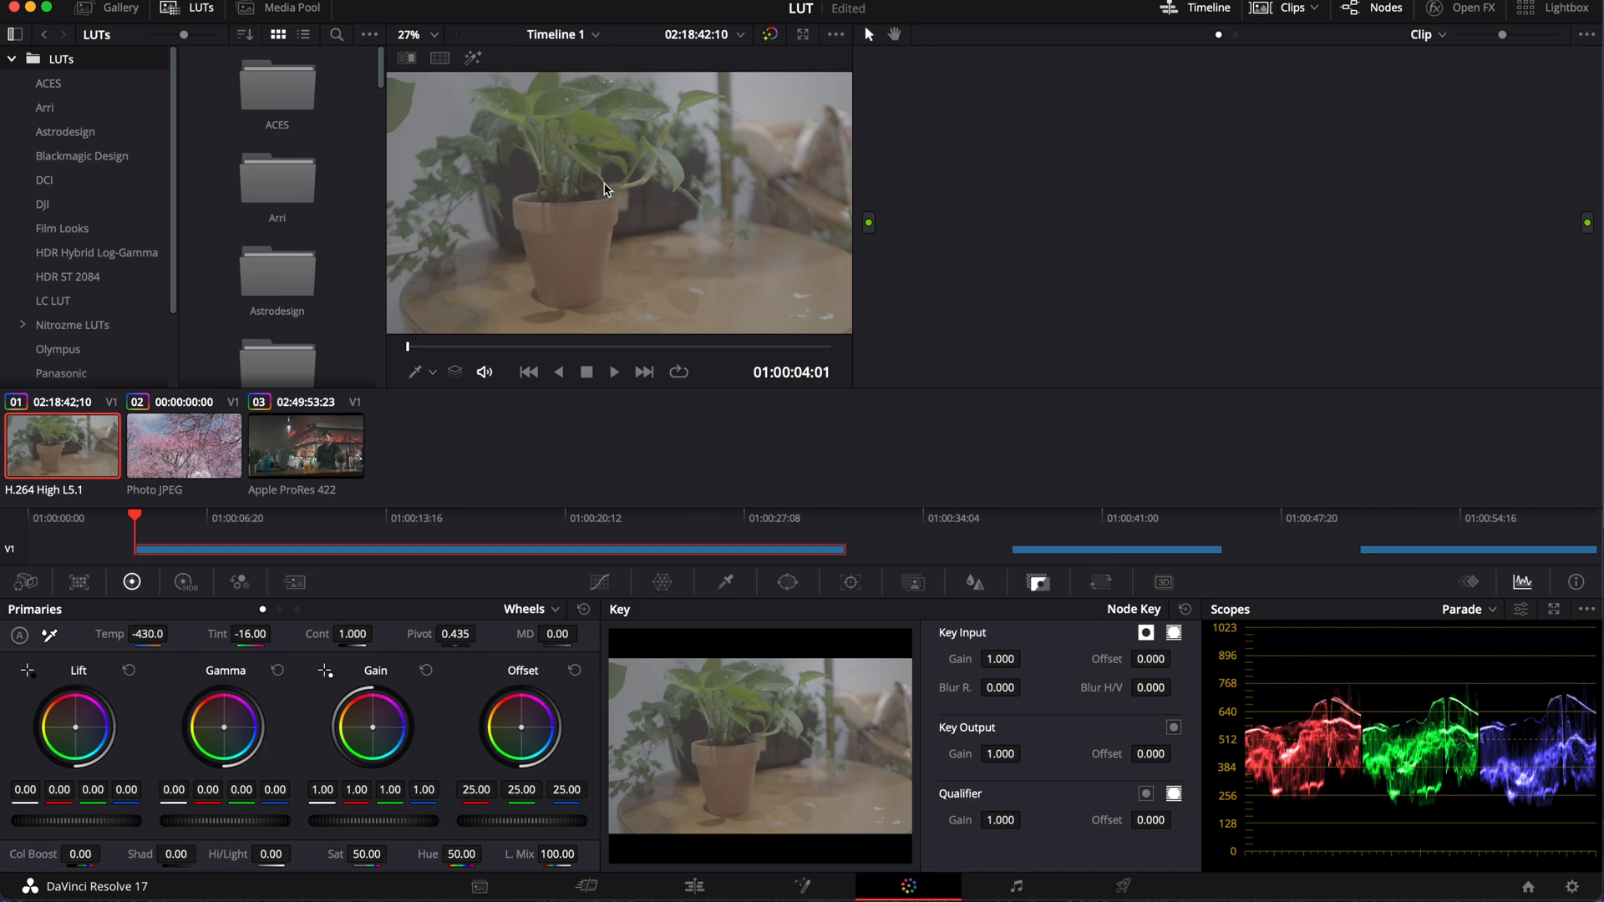
{"action": "left_click", "coordinate": [198, 457]}
{"action": "left_click", "coordinate": [98, 438]}
{"action": "left_click", "coordinate": [1380, 8]}
{"action": "left_click", "coordinate": [1380, 8]}
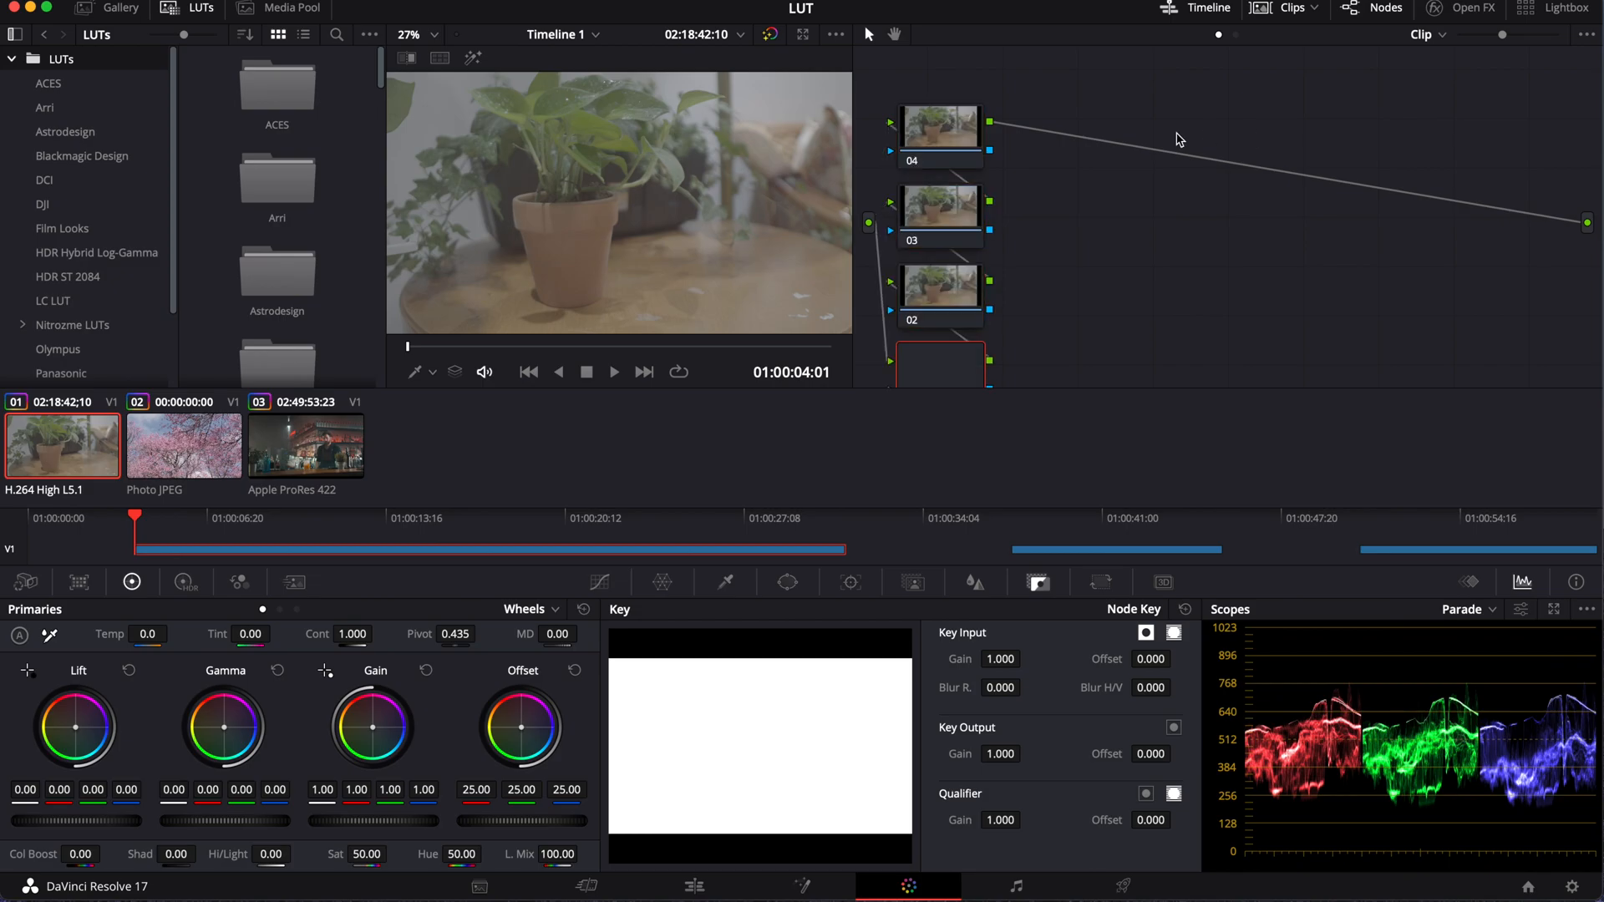
- Arrange nodes 01 to 04 of the plant clip in a row from the source to the output
{"action": "left_click_drag", "start_coordinate": [952, 149], "coordinate": [1370, 138]}
{"action": "left_click_drag", "start_coordinate": [950, 222], "coordinate": [1209, 159]}
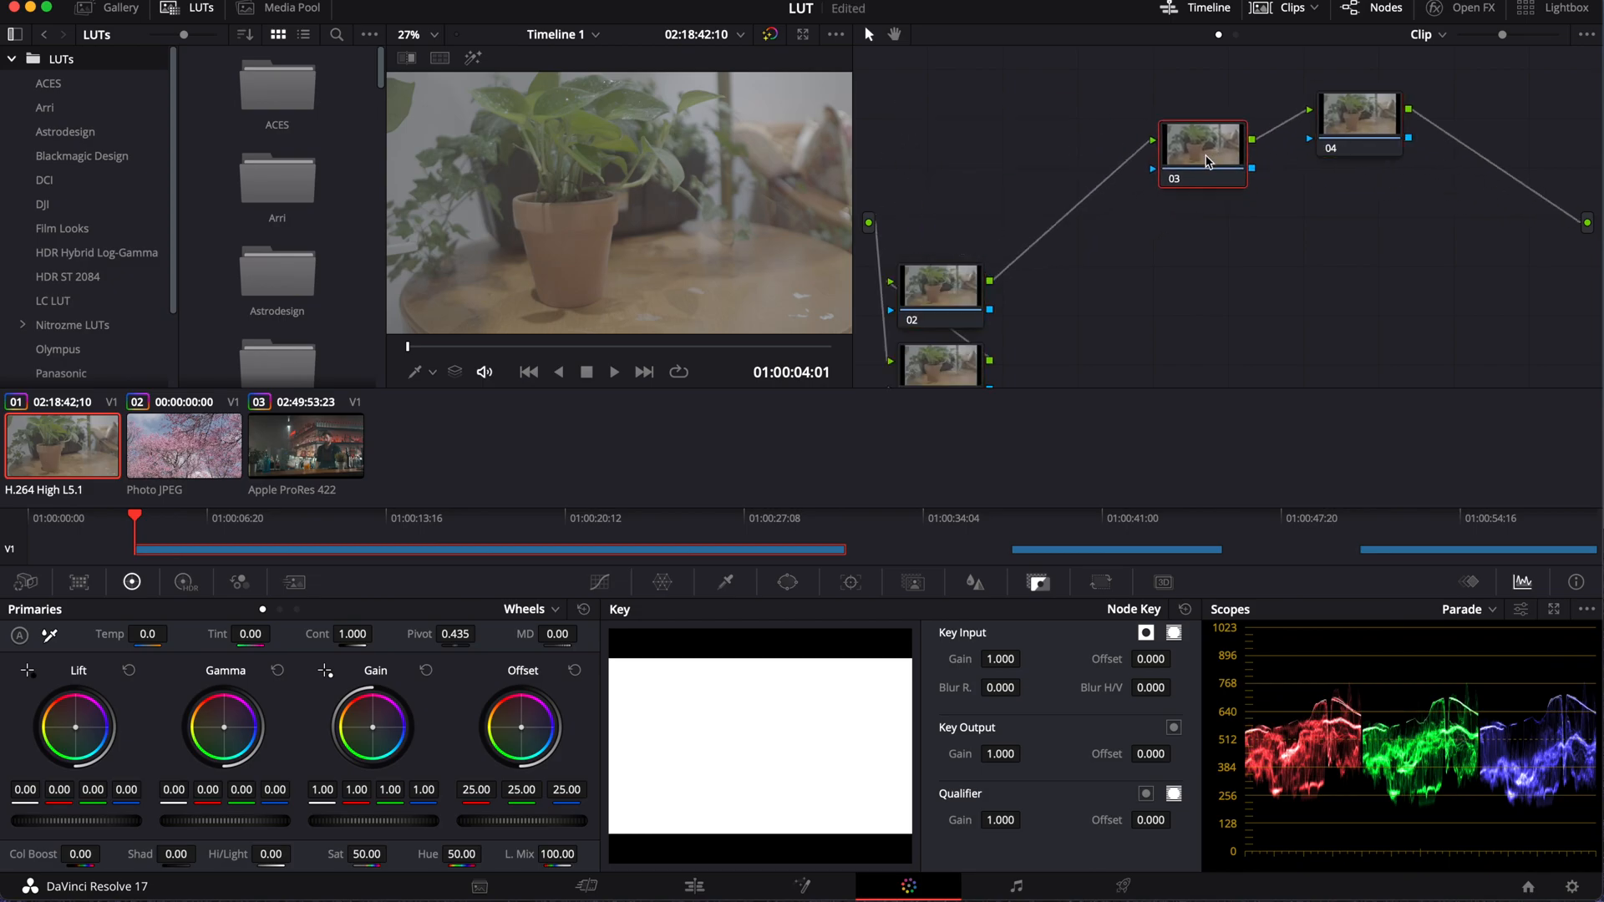
{"action": "left_click_drag", "start_coordinate": [934, 282], "coordinate": [1050, 156]}
{"action": "left_click_drag", "start_coordinate": [939, 354], "coordinate": [934, 156]}
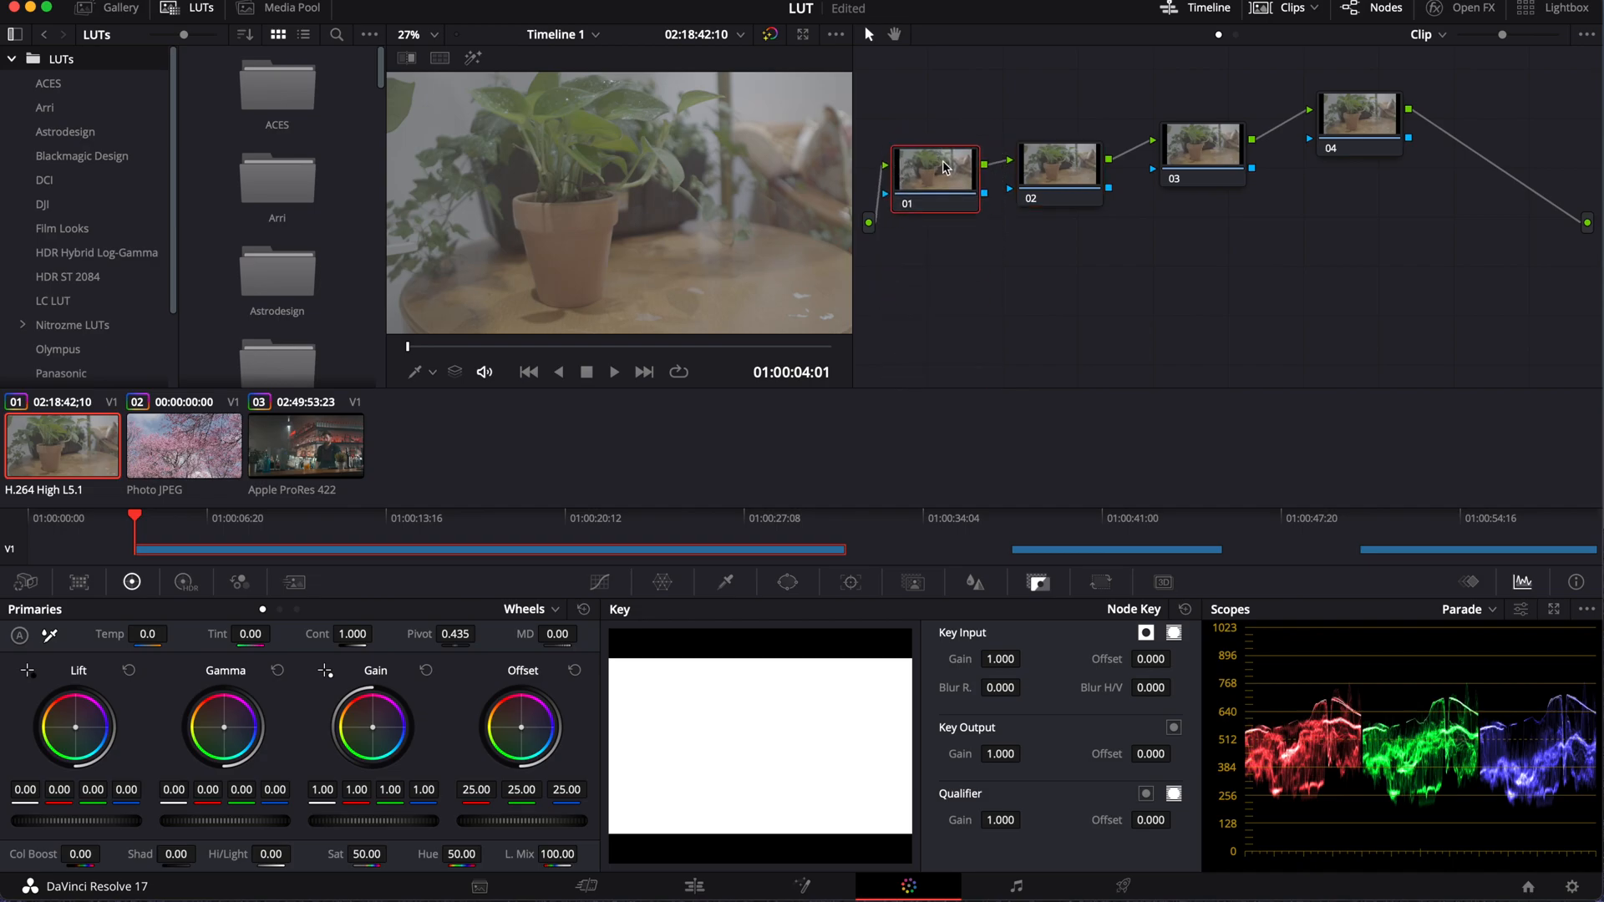
- Label node 01 as Tint and node 02 as Pri
{"action": "right_click", "coordinate": [933, 190]}
{"action": "left_click", "coordinate": [959, 222]}
{"action": "left_click", "coordinate": [1078, 161]}
{"action": "right_click", "coordinate": [1076, 162]}
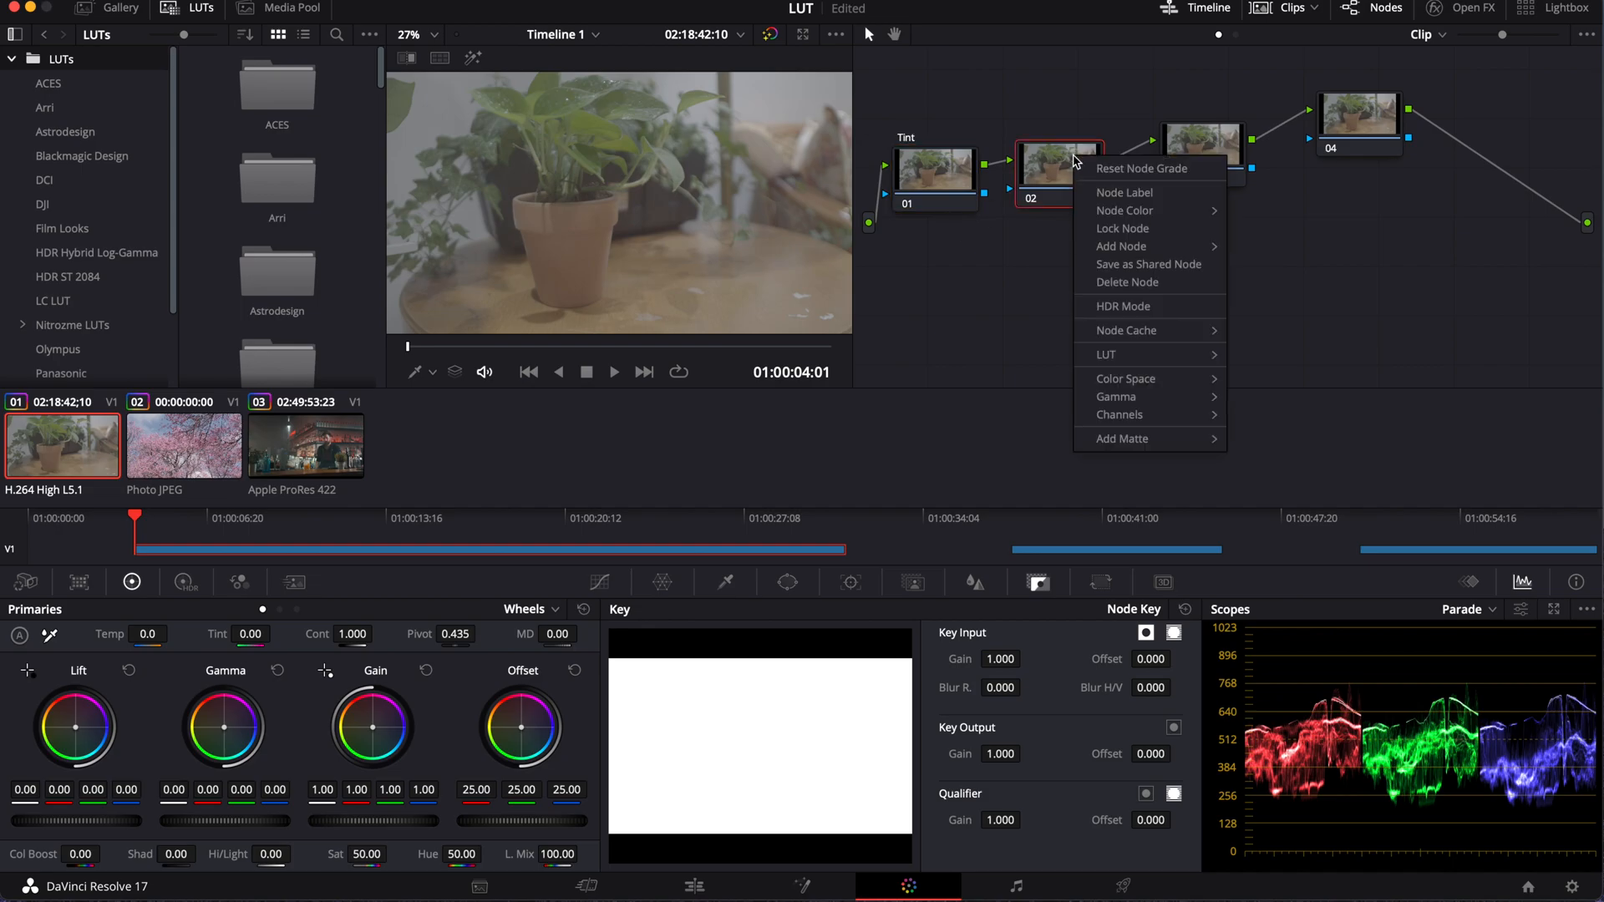
{"action": "left_click", "coordinate": [1090, 193]}
{"action": "type", "text": "Pri"}
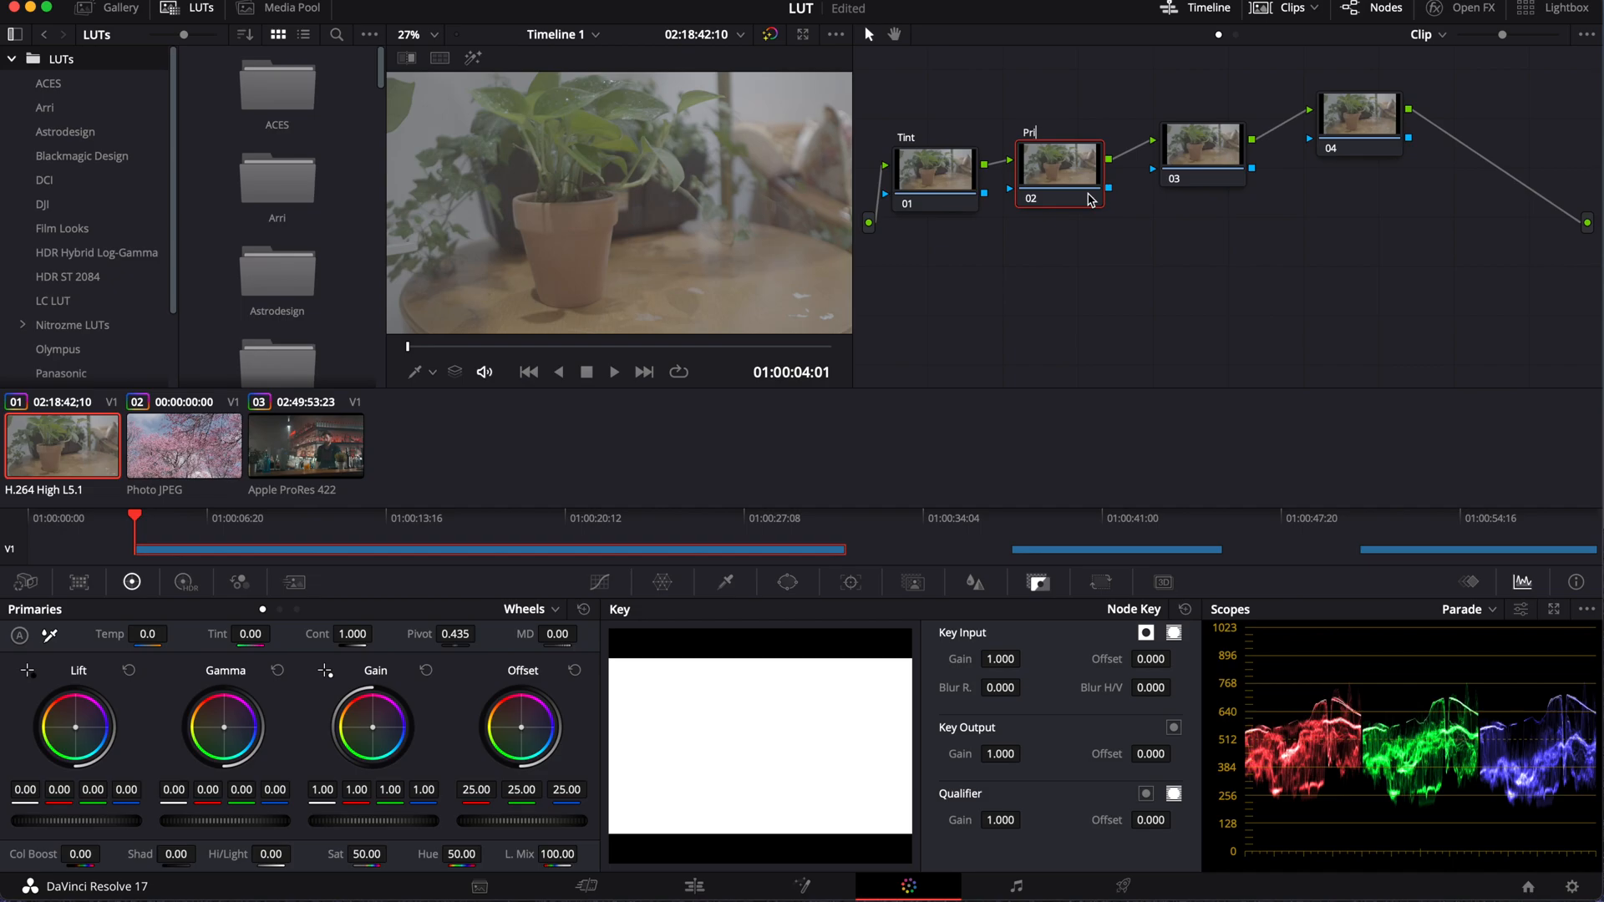
- Label node 03 as Cam Lut and node 04 as Cine, and place node 04 level with node 03
{"action": "right_click", "coordinate": [1214, 151]}
{"action": "left_click", "coordinate": [1235, 131]}
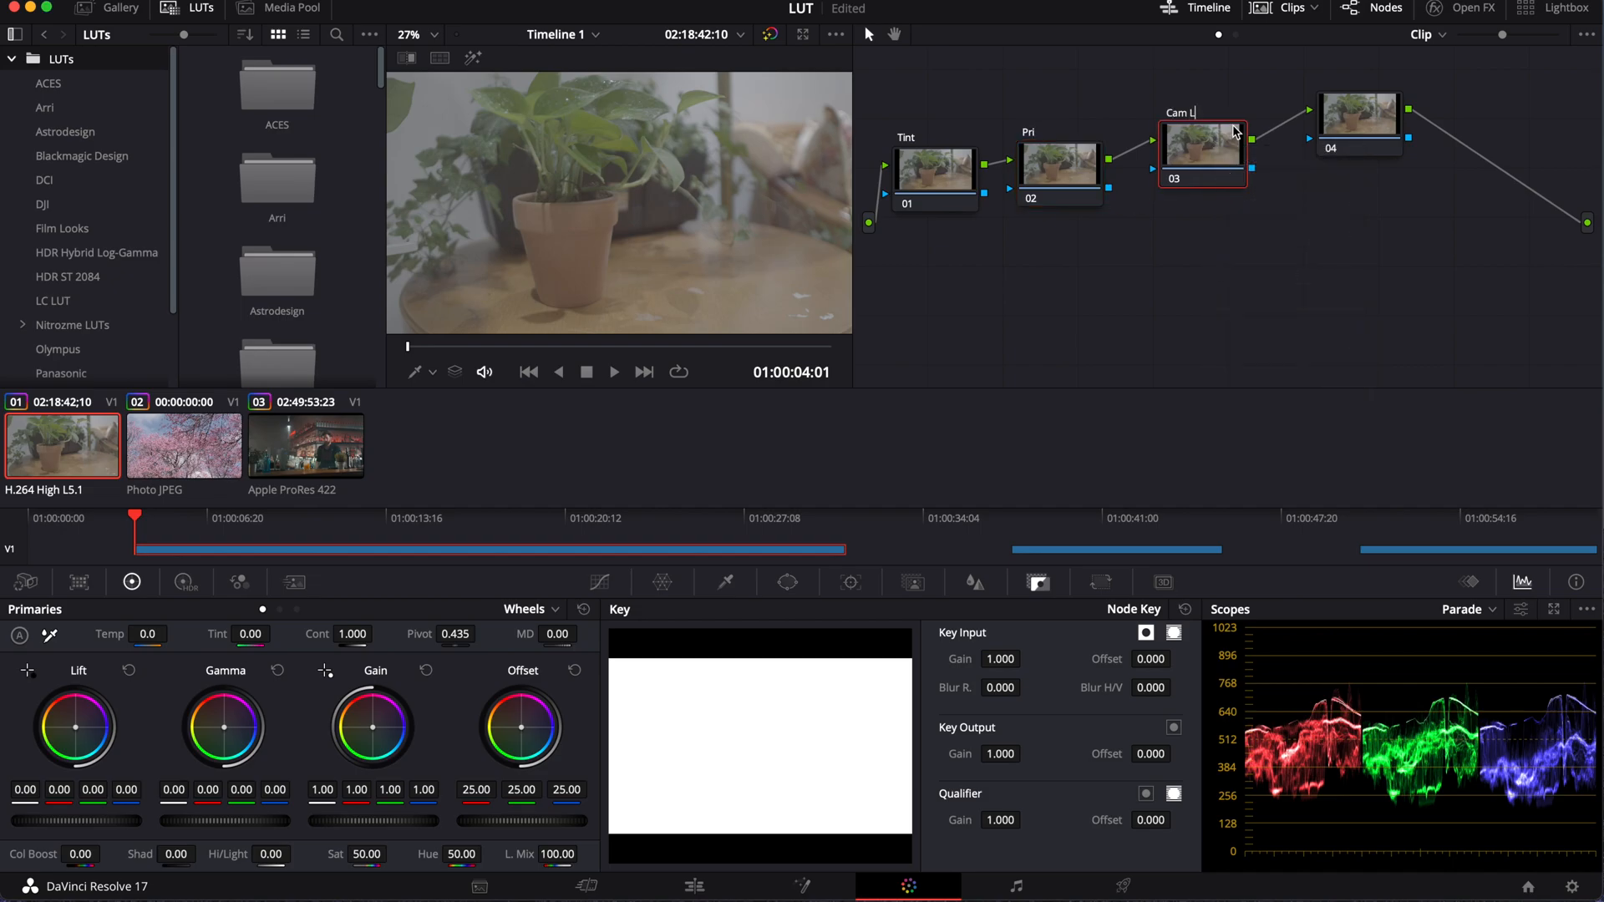
{"action": "left_click", "coordinate": [1361, 125]}
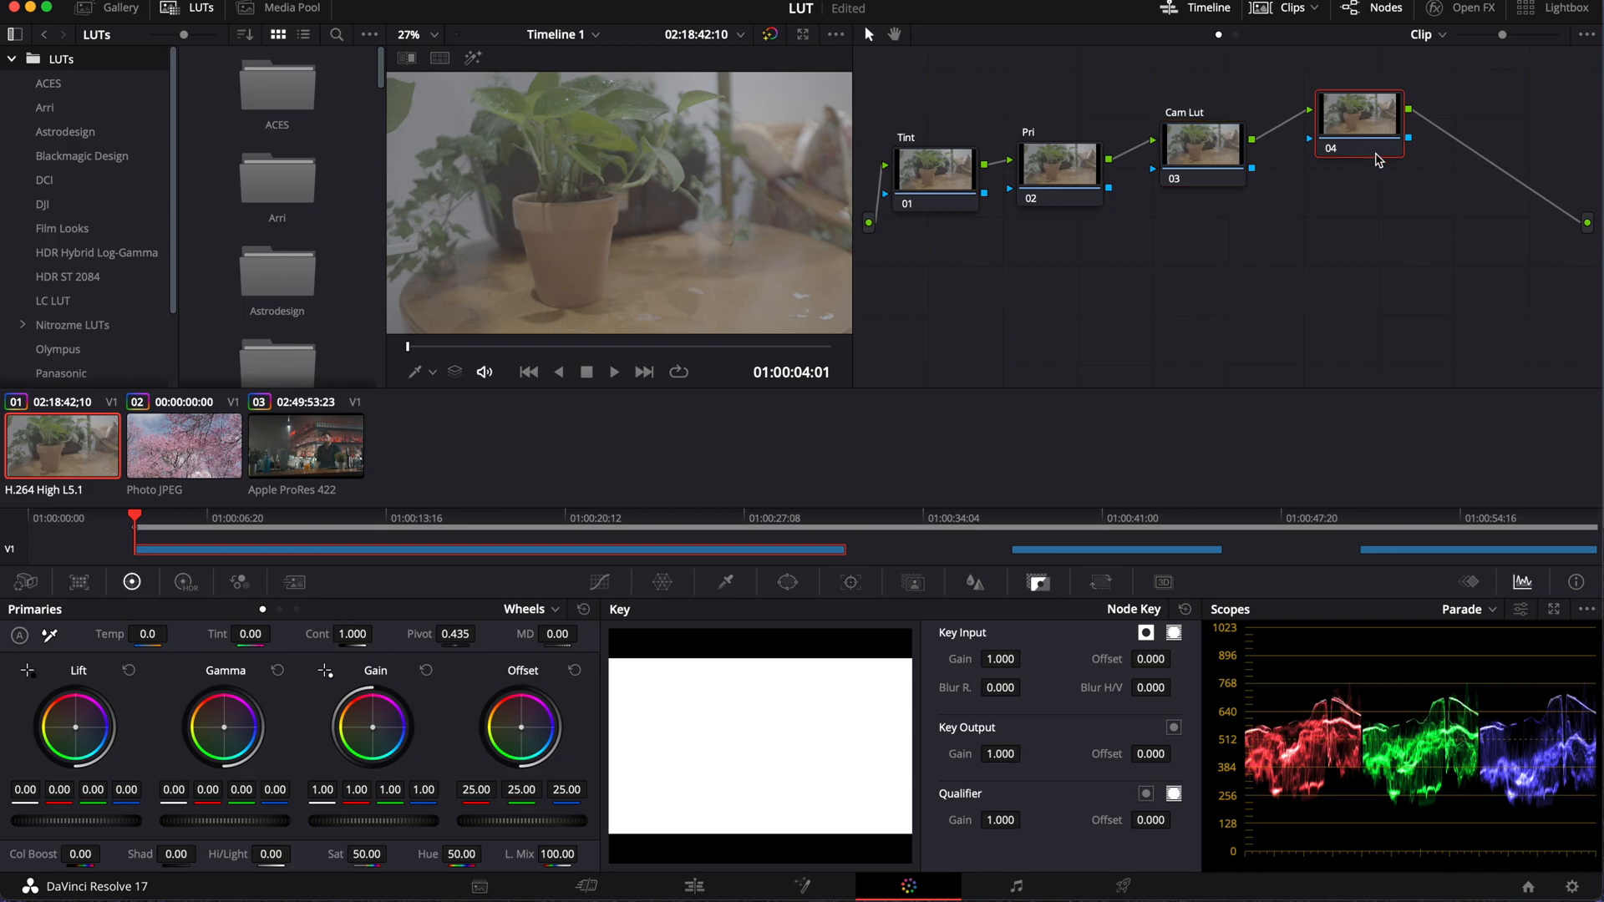
{"action": "right_click", "coordinate": [1362, 126]}
{"action": "left_click", "coordinate": [1384, 155]}
{"action": "type", "text": "Cine"}
{"action": "key", "text": "Return"}
{"action": "left_click_drag", "start_coordinate": [1360, 151], "coordinate": [1361, 182]}
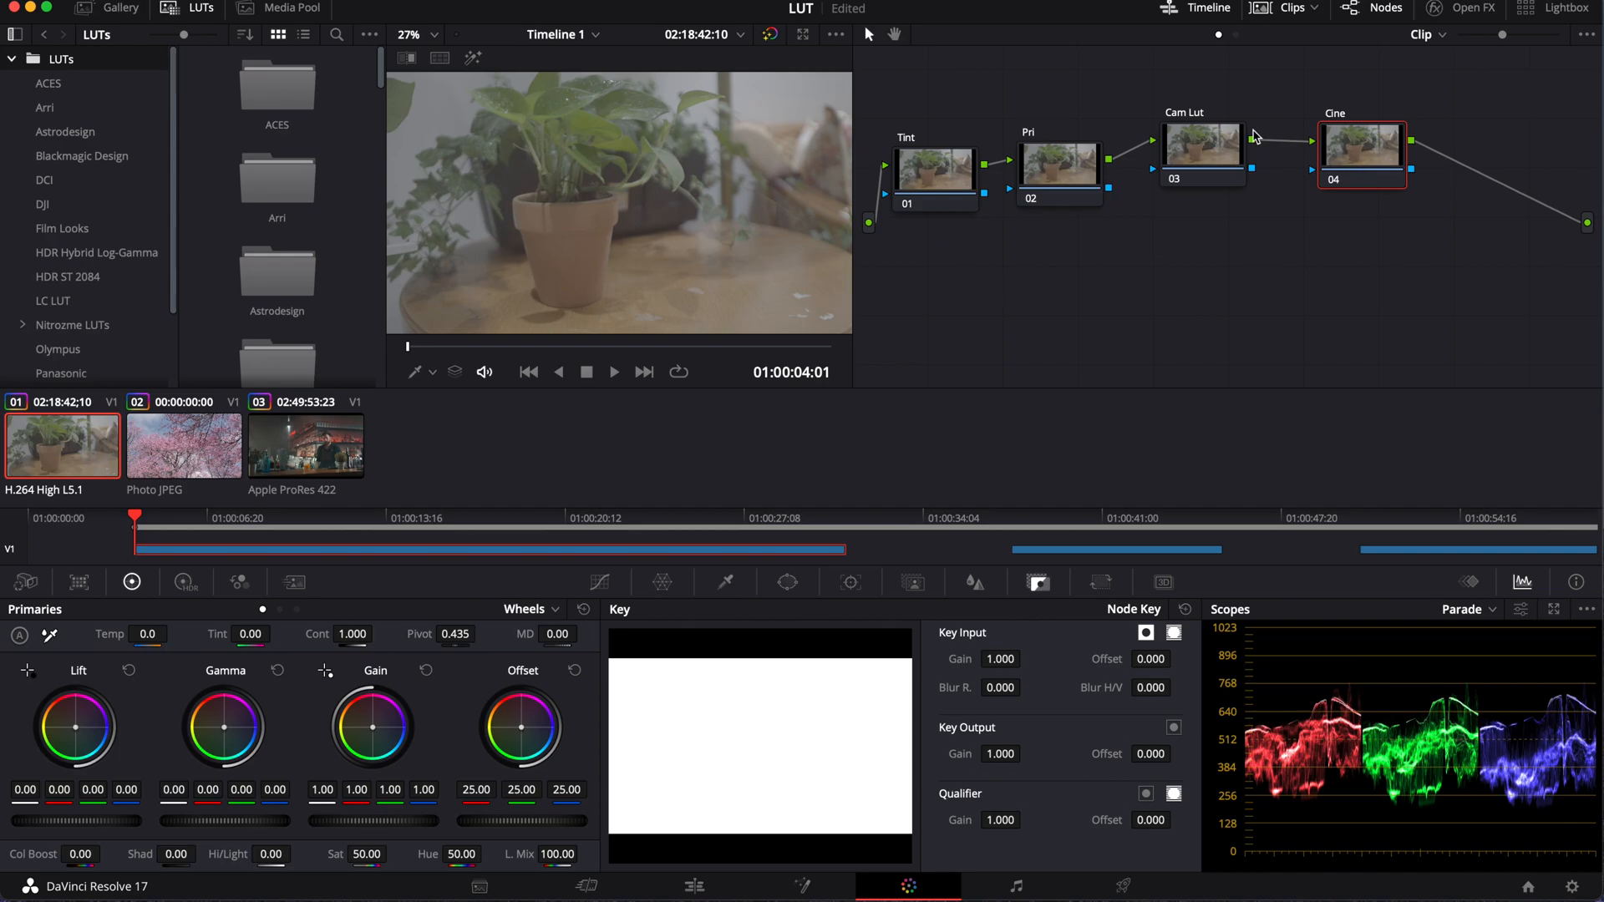
- Apply the Sony SLog3 to LC-709 camera LUT to the Cam Lut node of the plant clip
{"action": "left_click", "coordinate": [1197, 147]}
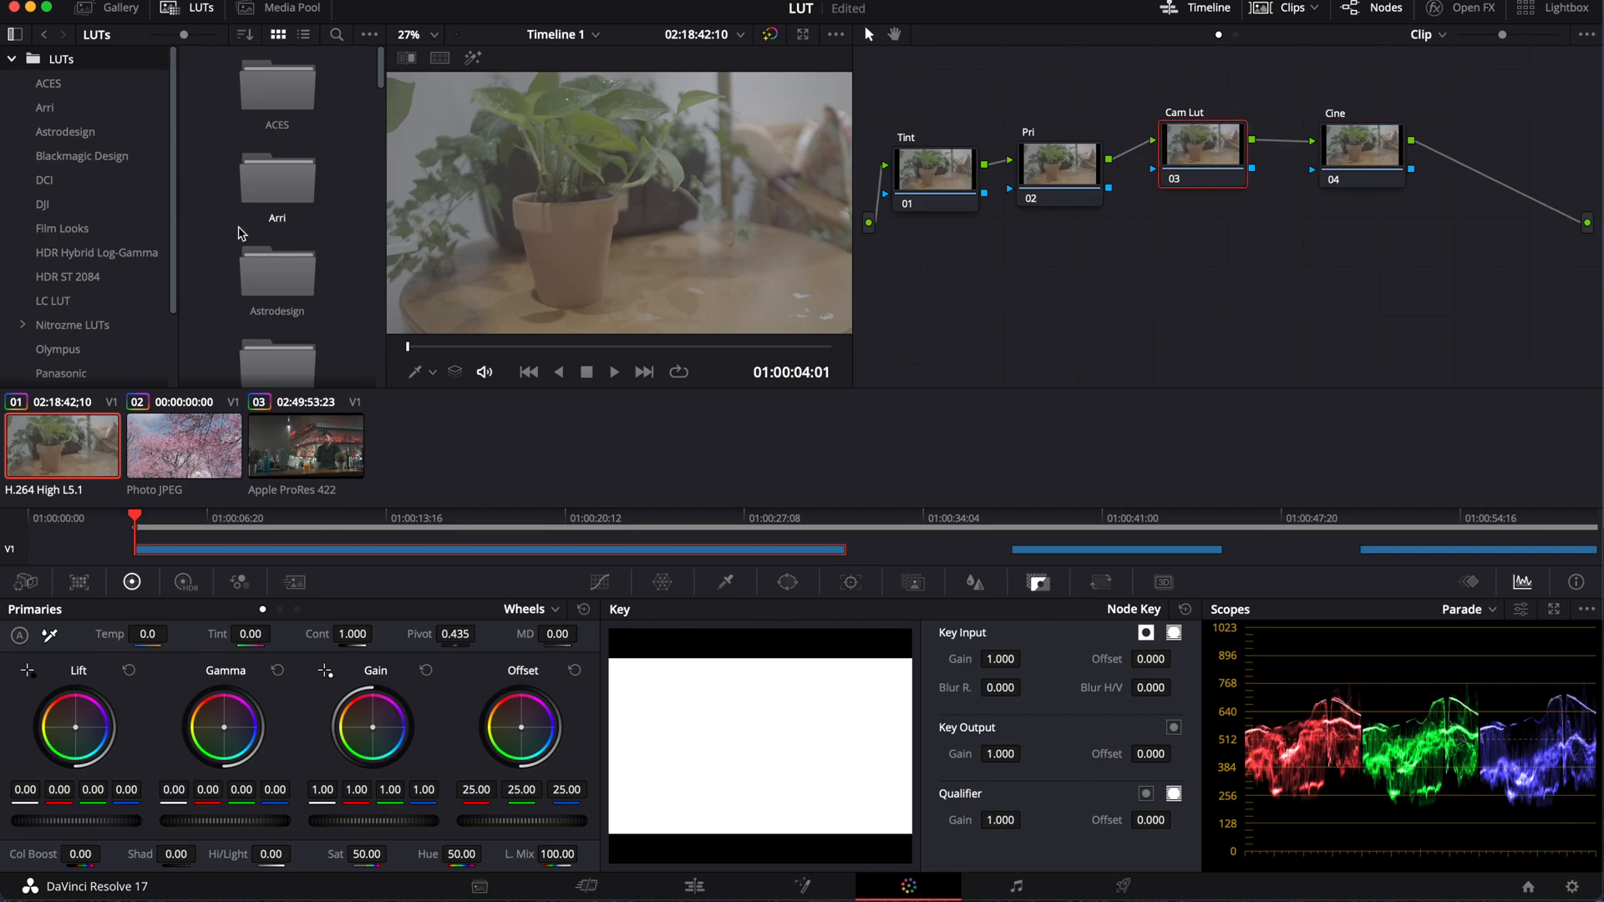
{"action": "scroll", "coordinate": [95, 303], "scroll_direction": "down", "scroll_amount": 3}
{"action": "left_click", "coordinate": [50, 328]}
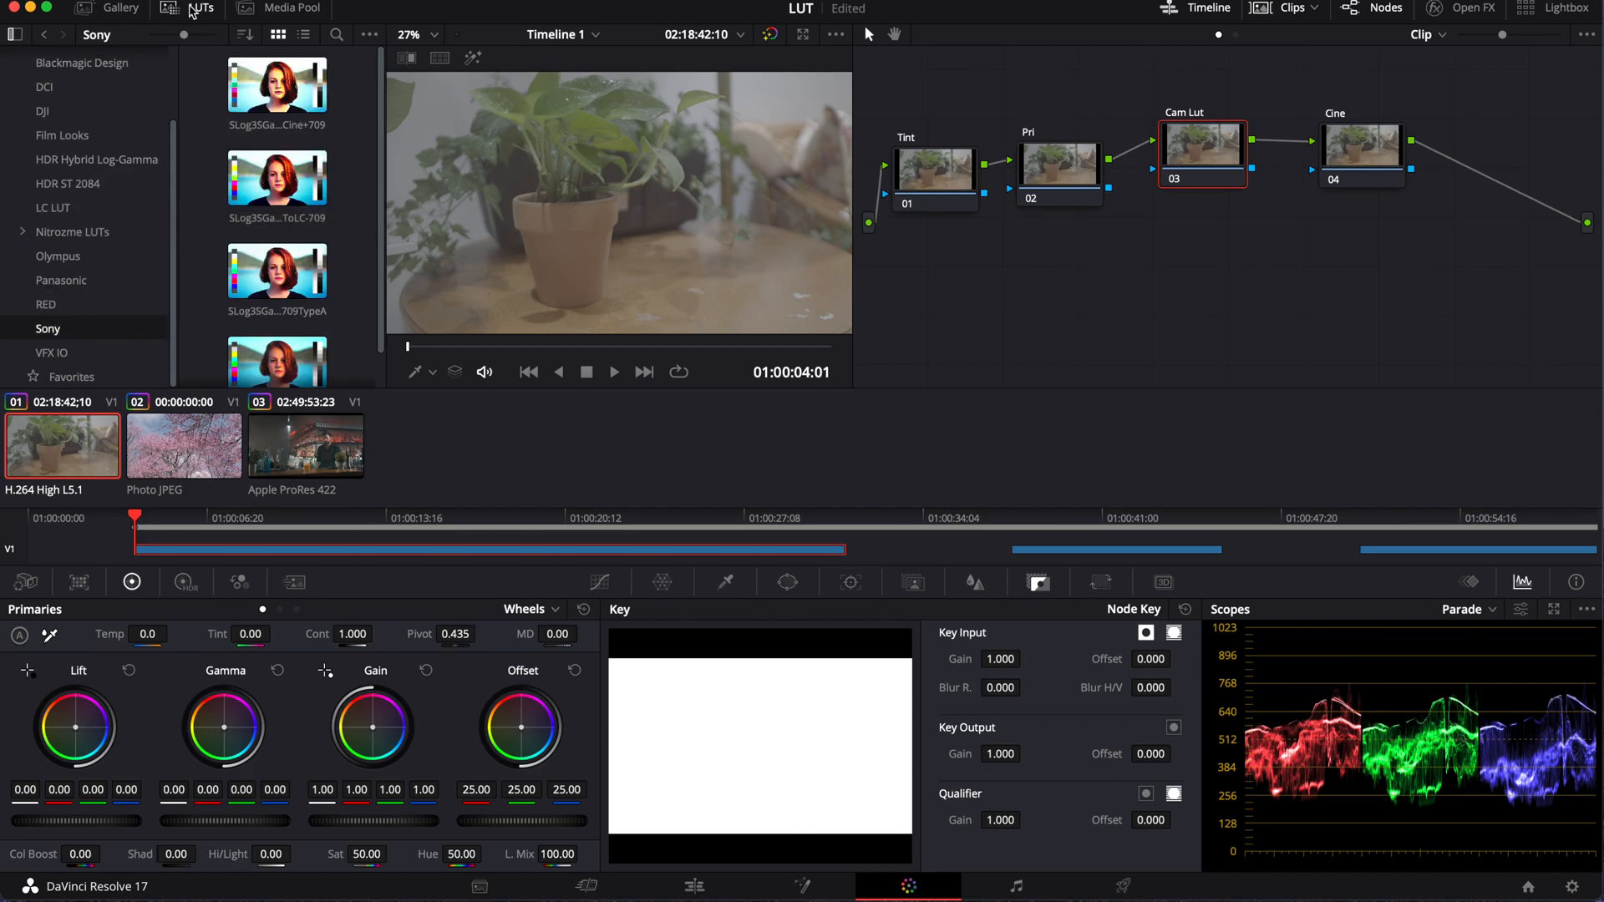
{"action": "scroll", "coordinate": [324, 234], "scroll_direction": "down", "scroll_amount": 2}
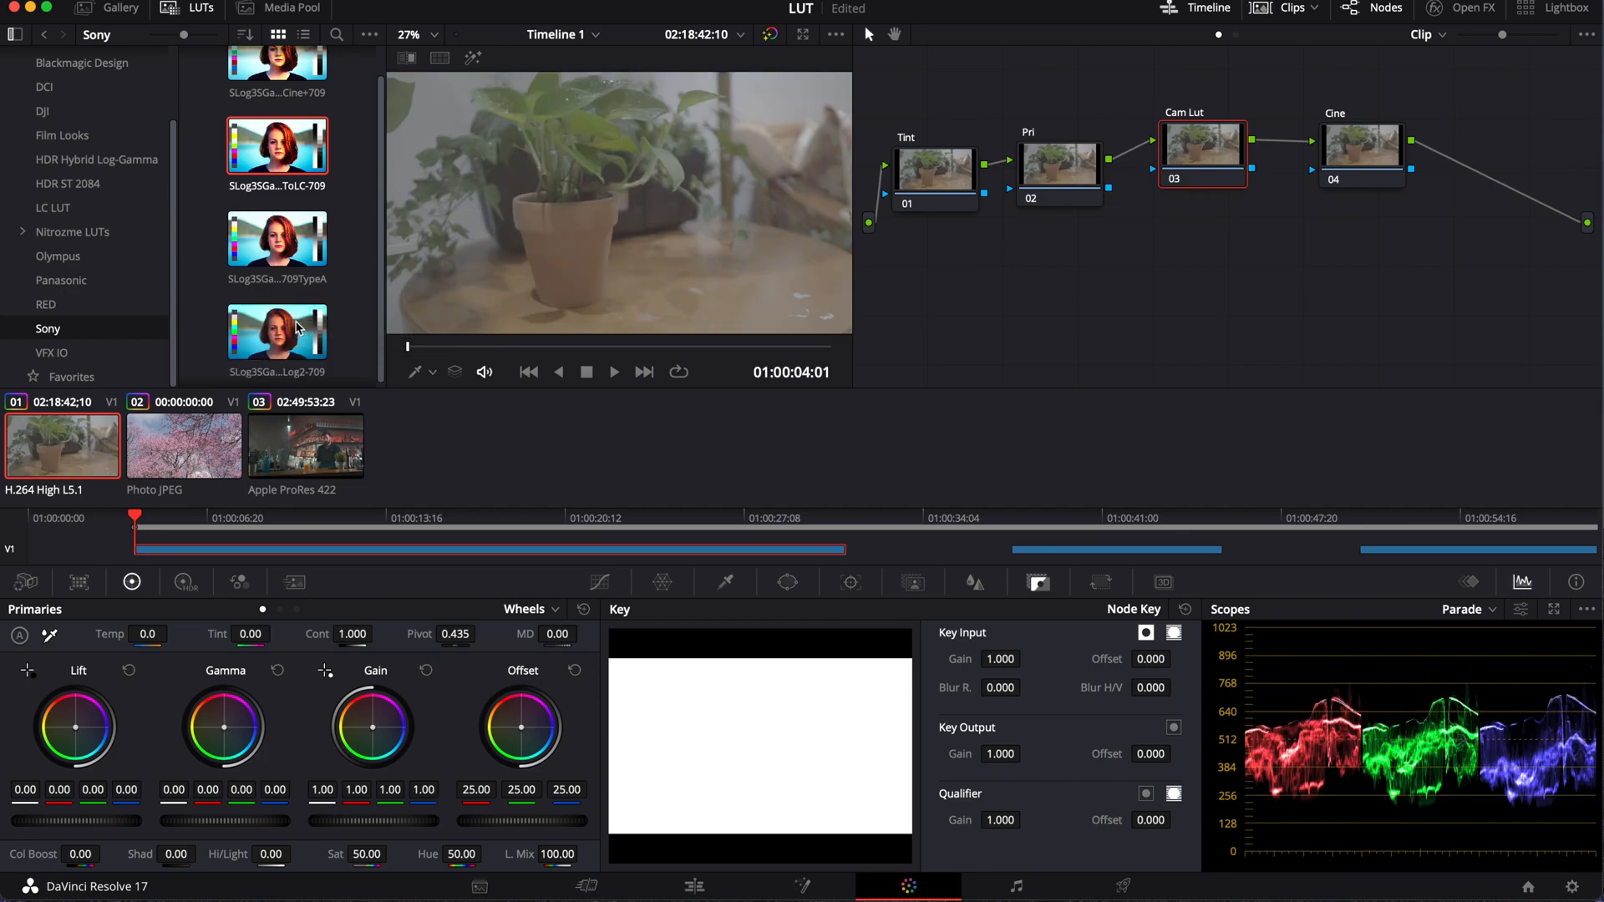
{"action": "left_click_drag", "start_coordinate": [296, 149], "coordinate": [1203, 154]}
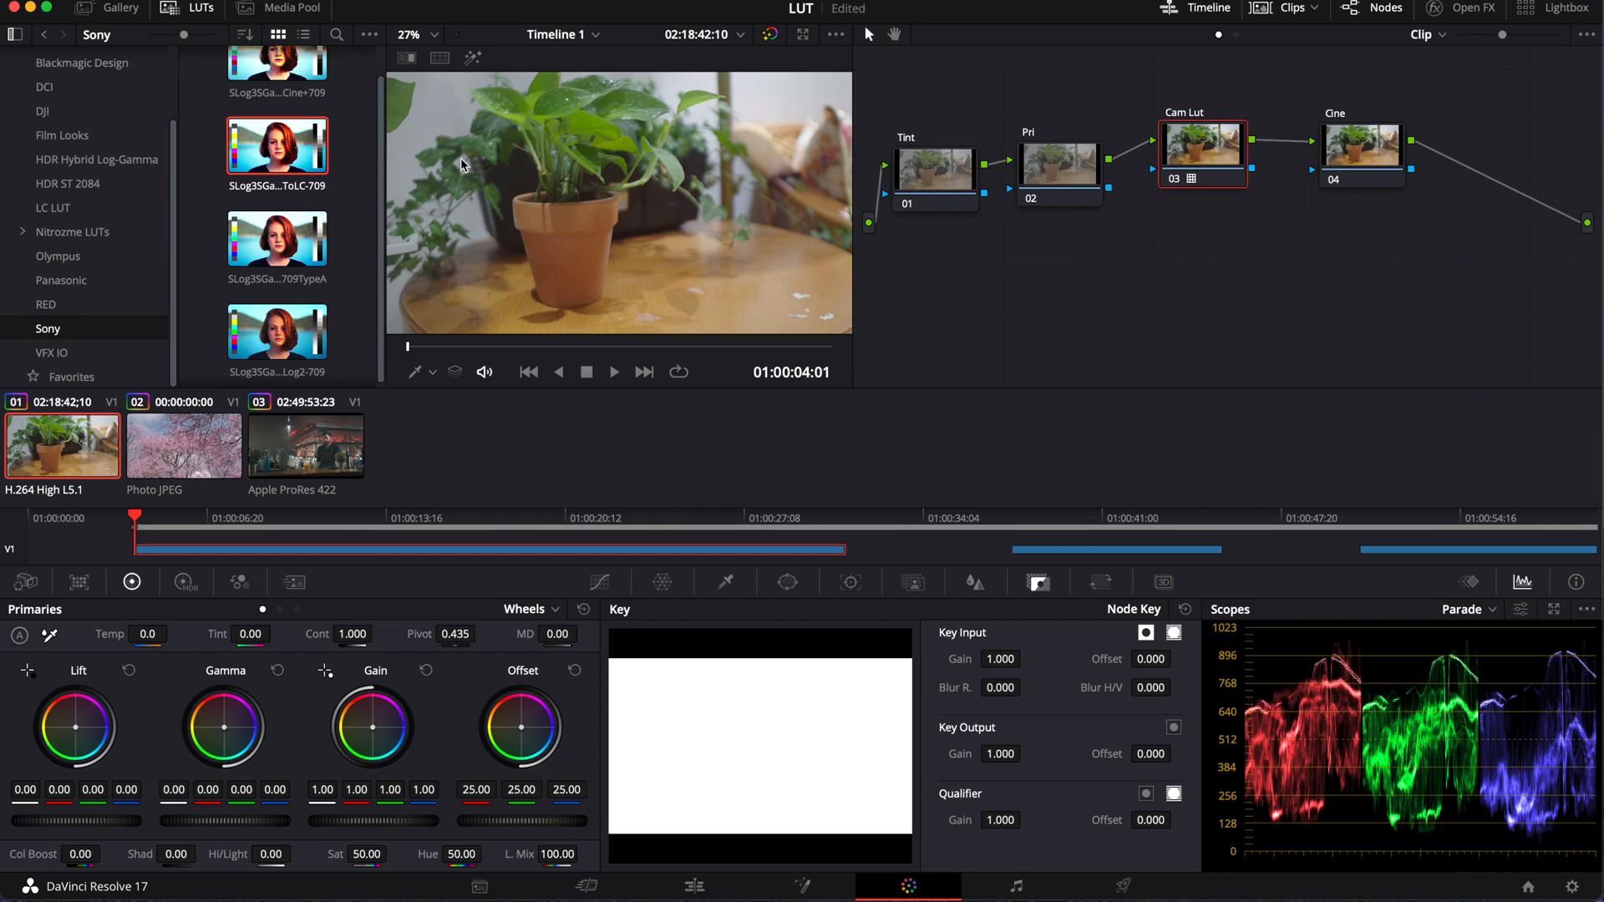
- Open the Cinematic folder of the Nitrozme LUTs and select the Cine node
{"action": "left_click", "coordinate": [1068, 173]}
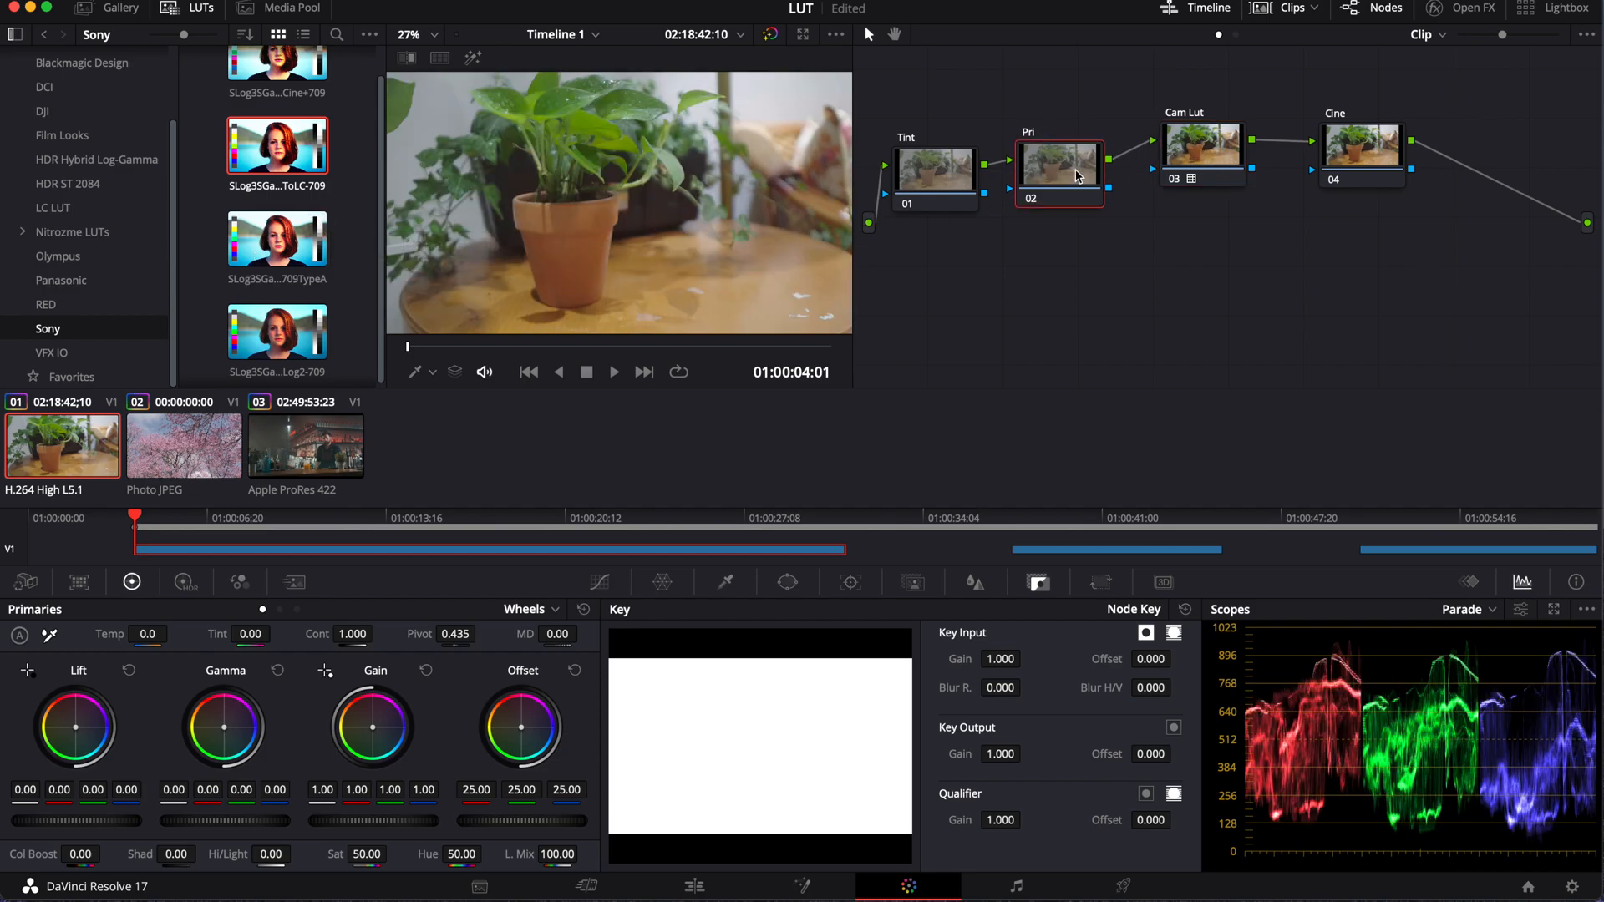
{"action": "left_click", "coordinate": [936, 182]}
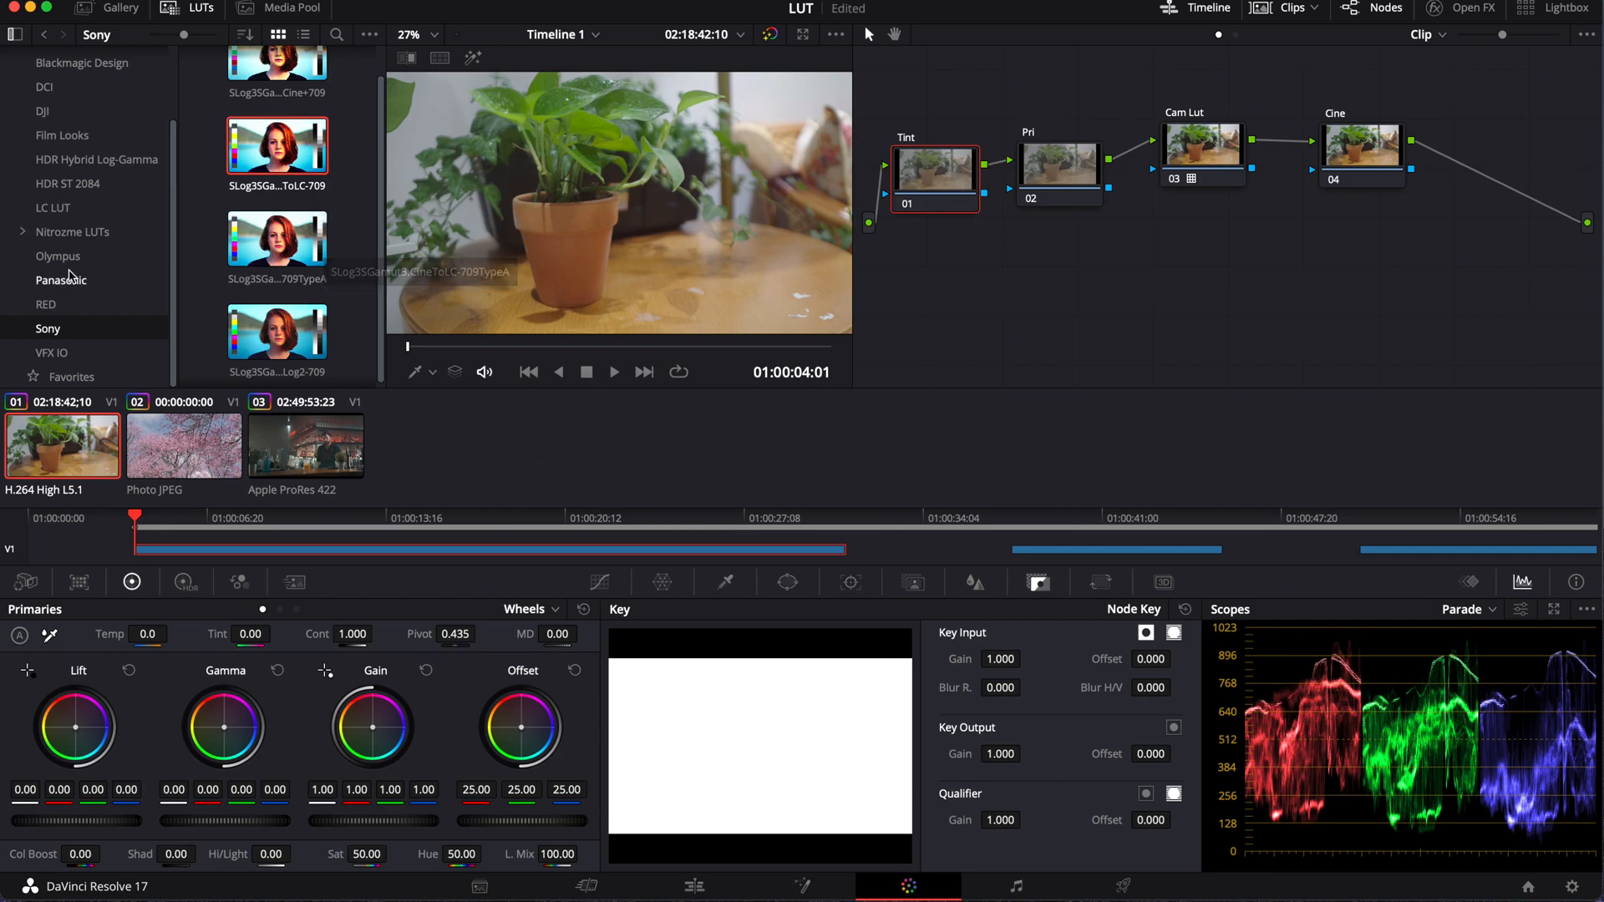
{"action": "left_click", "coordinate": [88, 232]}
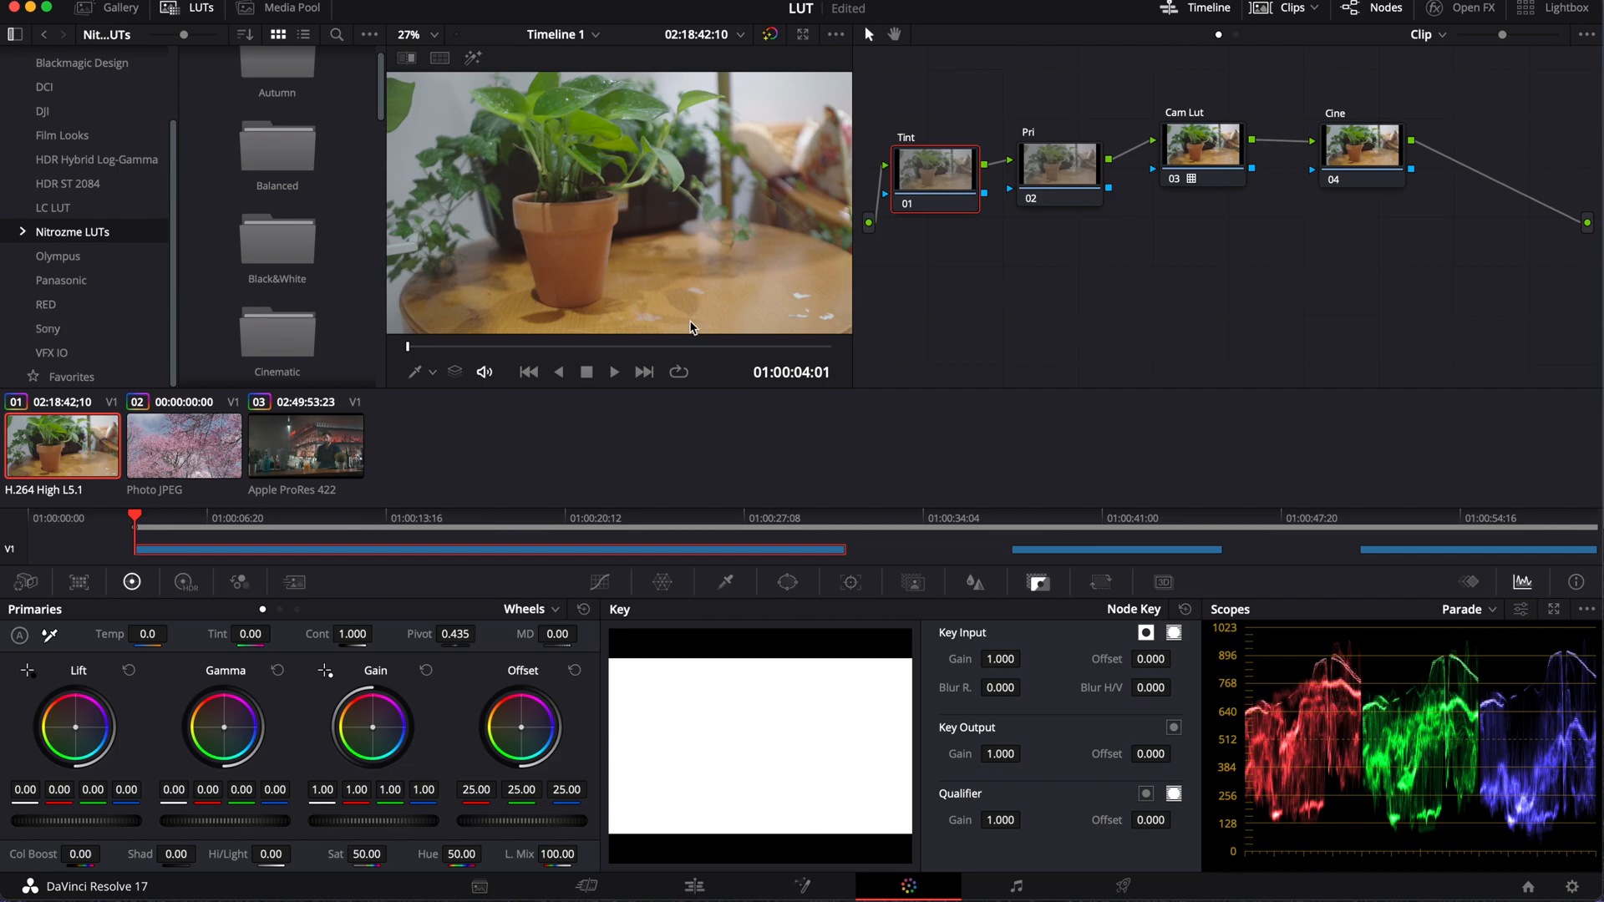
{"action": "left_click", "coordinate": [22, 233]}
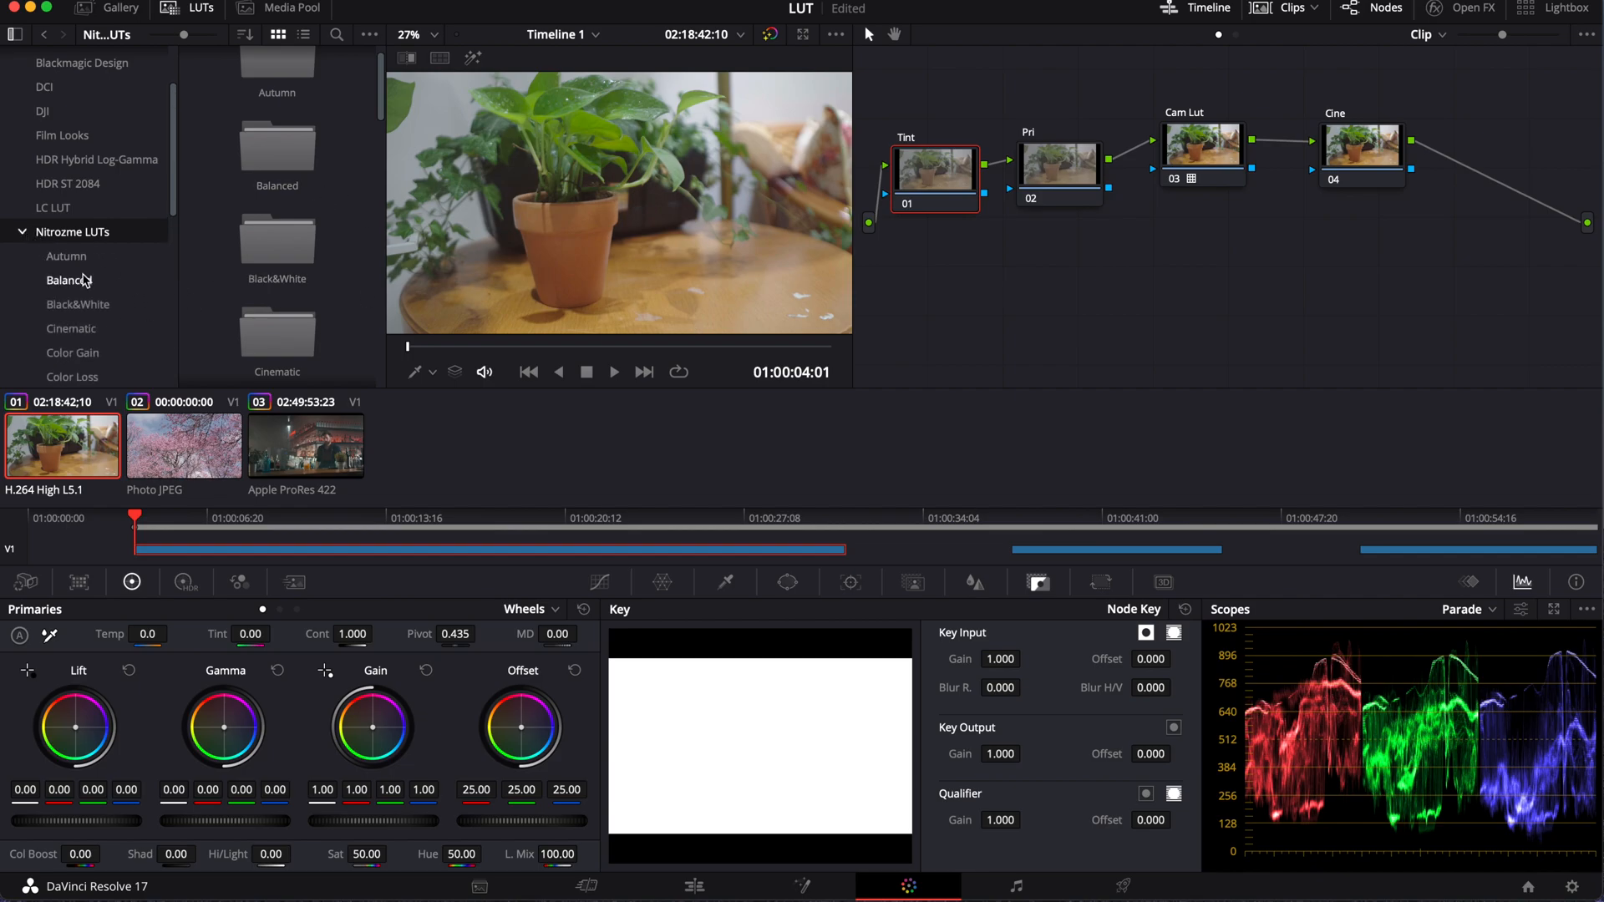
{"action": "scroll", "coordinate": [69, 300], "scroll_direction": "down", "scroll_amount": 5}
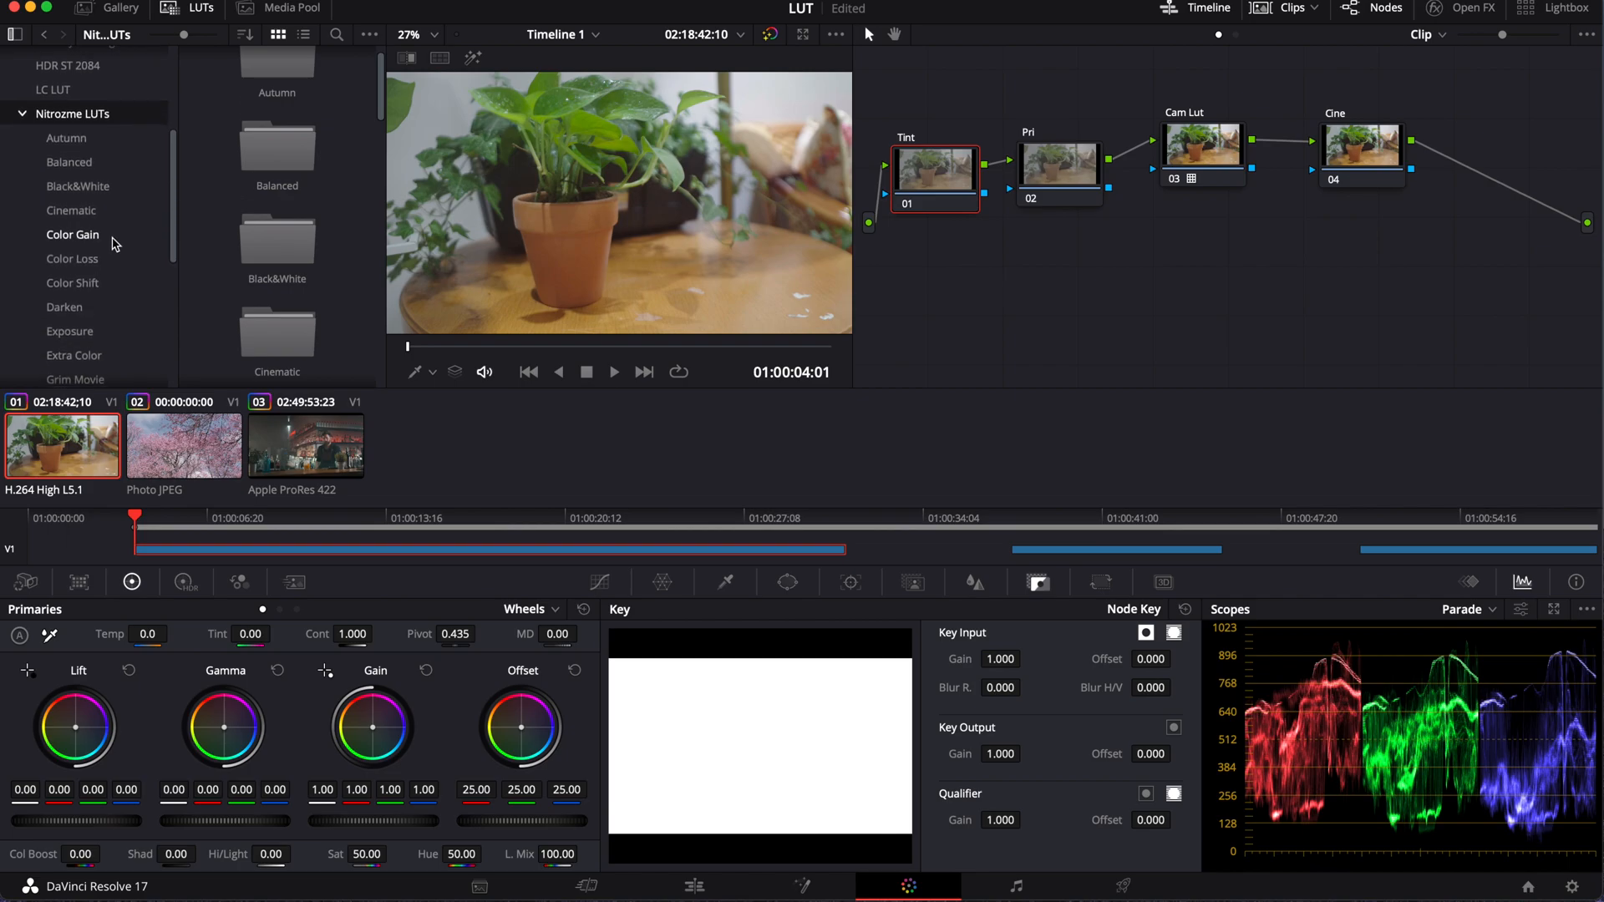
{"action": "left_click", "coordinate": [71, 216]}
{"action": "left_click", "coordinate": [1379, 155]}
- Preview the Cinematic LUTs from Cinematic_01 through Cinematic_25 on the plant clip
{"action": "left_click", "coordinate": [277, 84]}
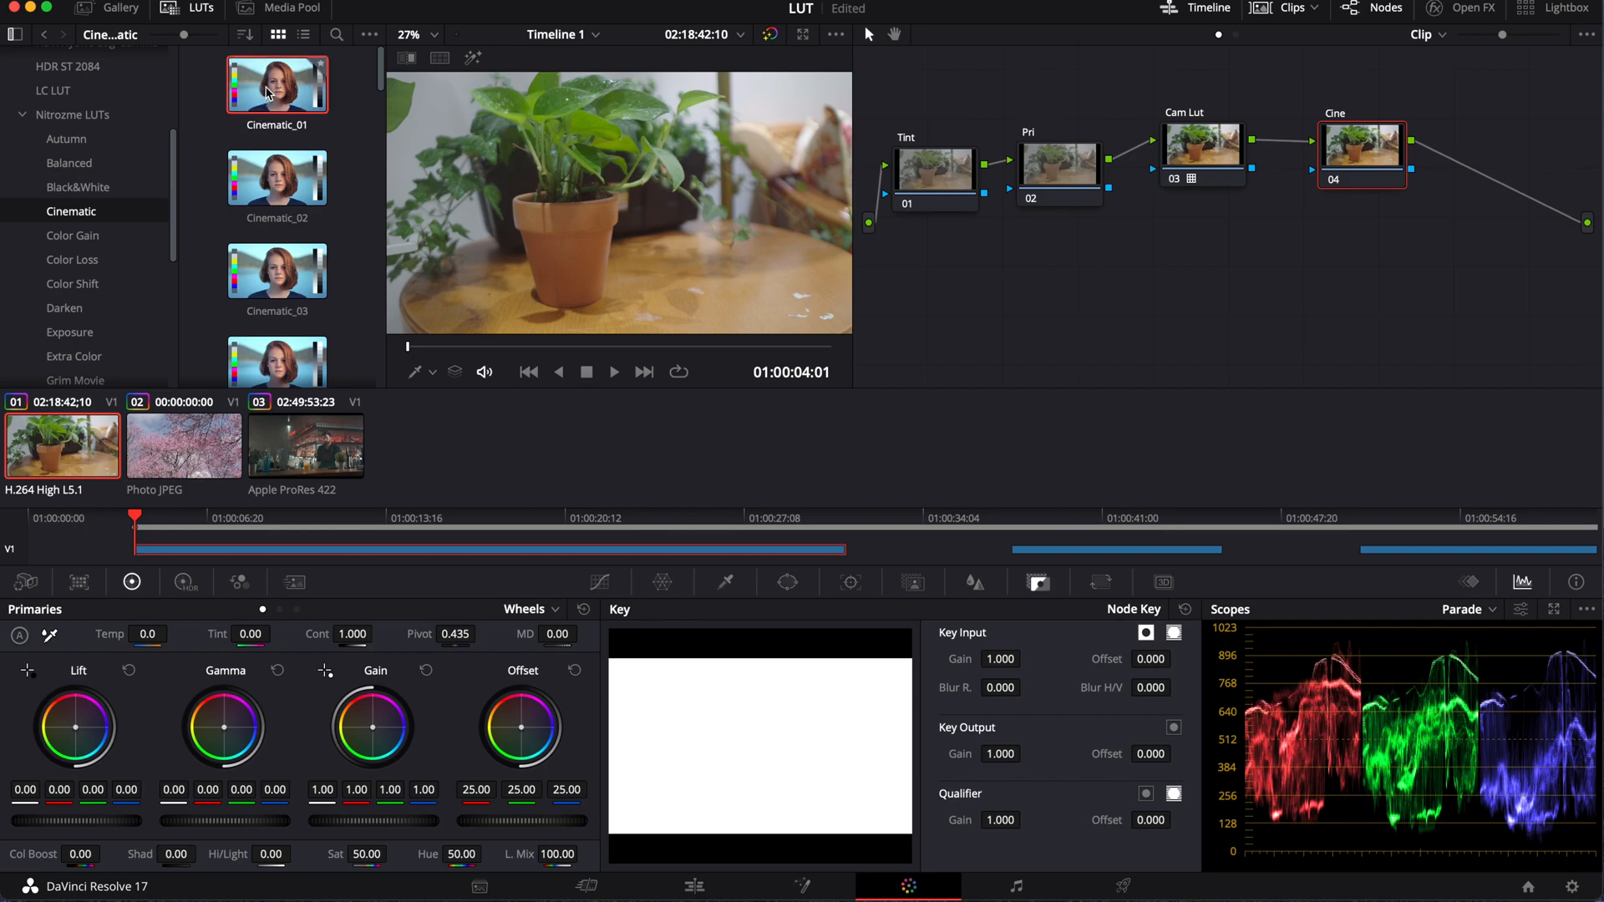
{"action": "scroll", "coordinate": [267, 218], "scroll_direction": "down", "scroll_amount": 1}
{"action": "left_click", "coordinate": [273, 275]}
{"action": "scroll", "coordinate": [275, 322], "scroll_direction": "down", "scroll_amount": 2}
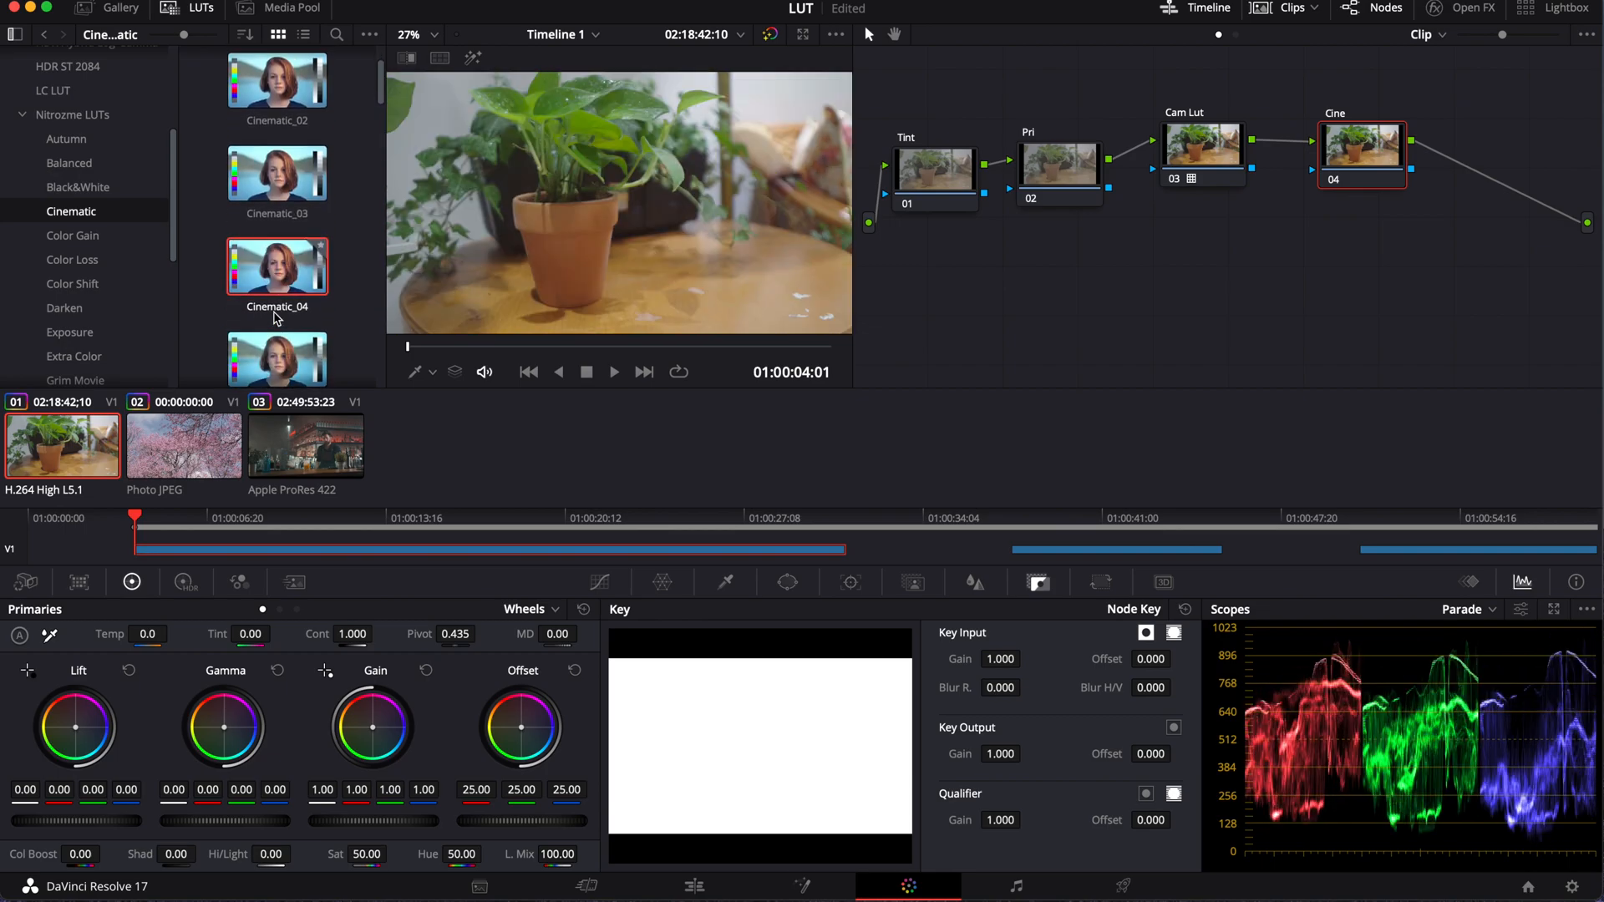
{"action": "scroll", "coordinate": [275, 337], "scroll_direction": "down", "scroll_amount": 2}
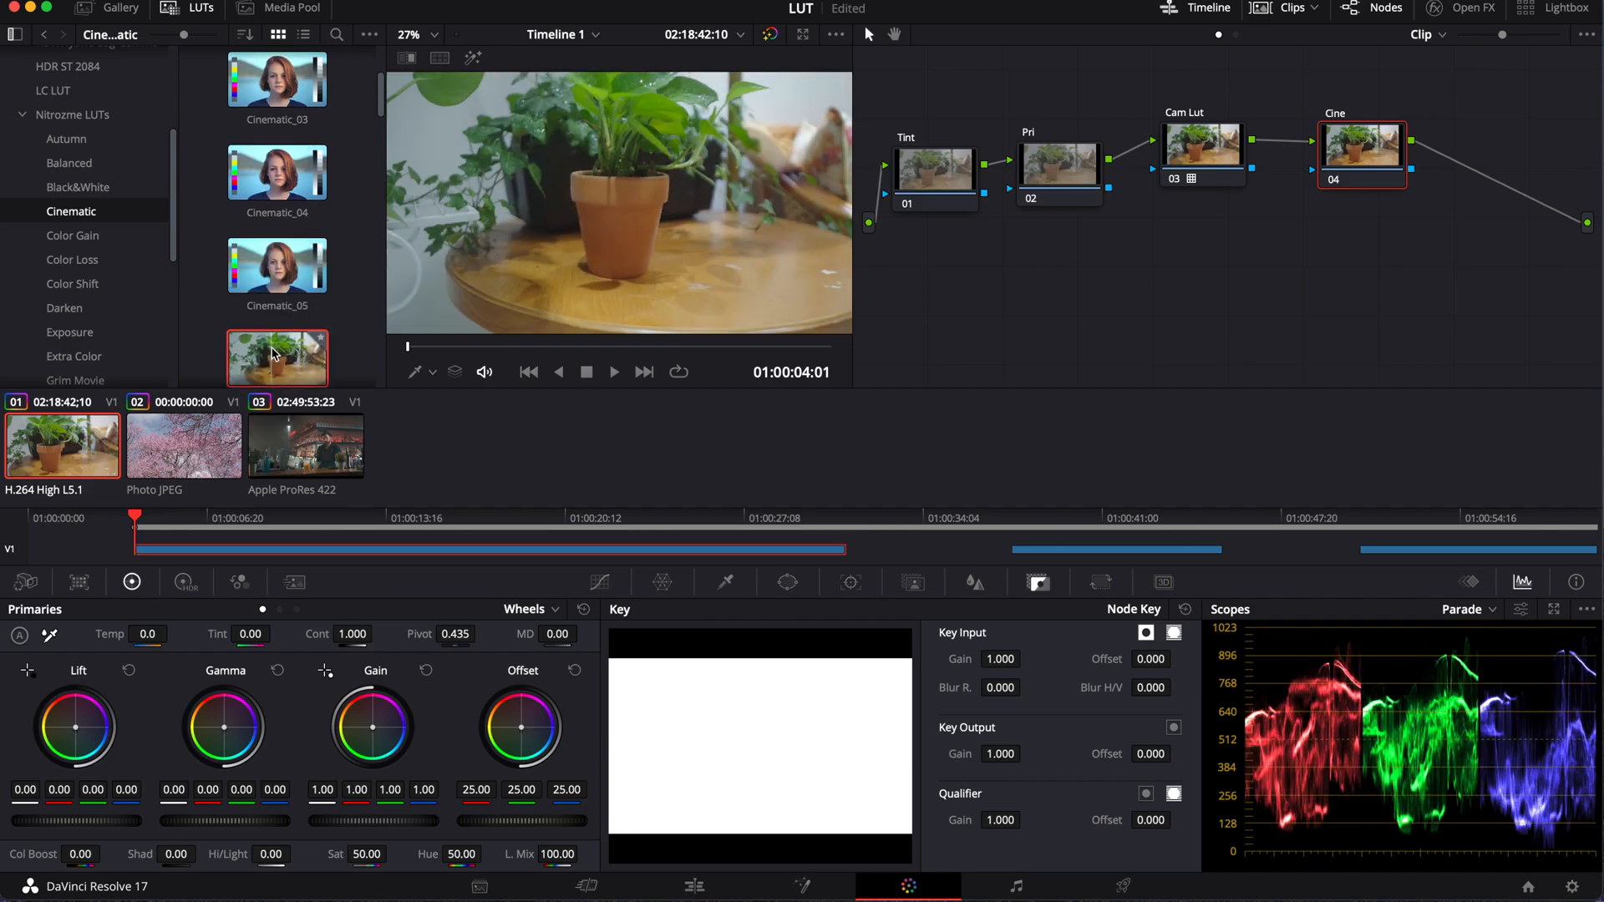
{"action": "scroll", "coordinate": [263, 318], "scroll_direction": "down", "scroll_amount": 3}
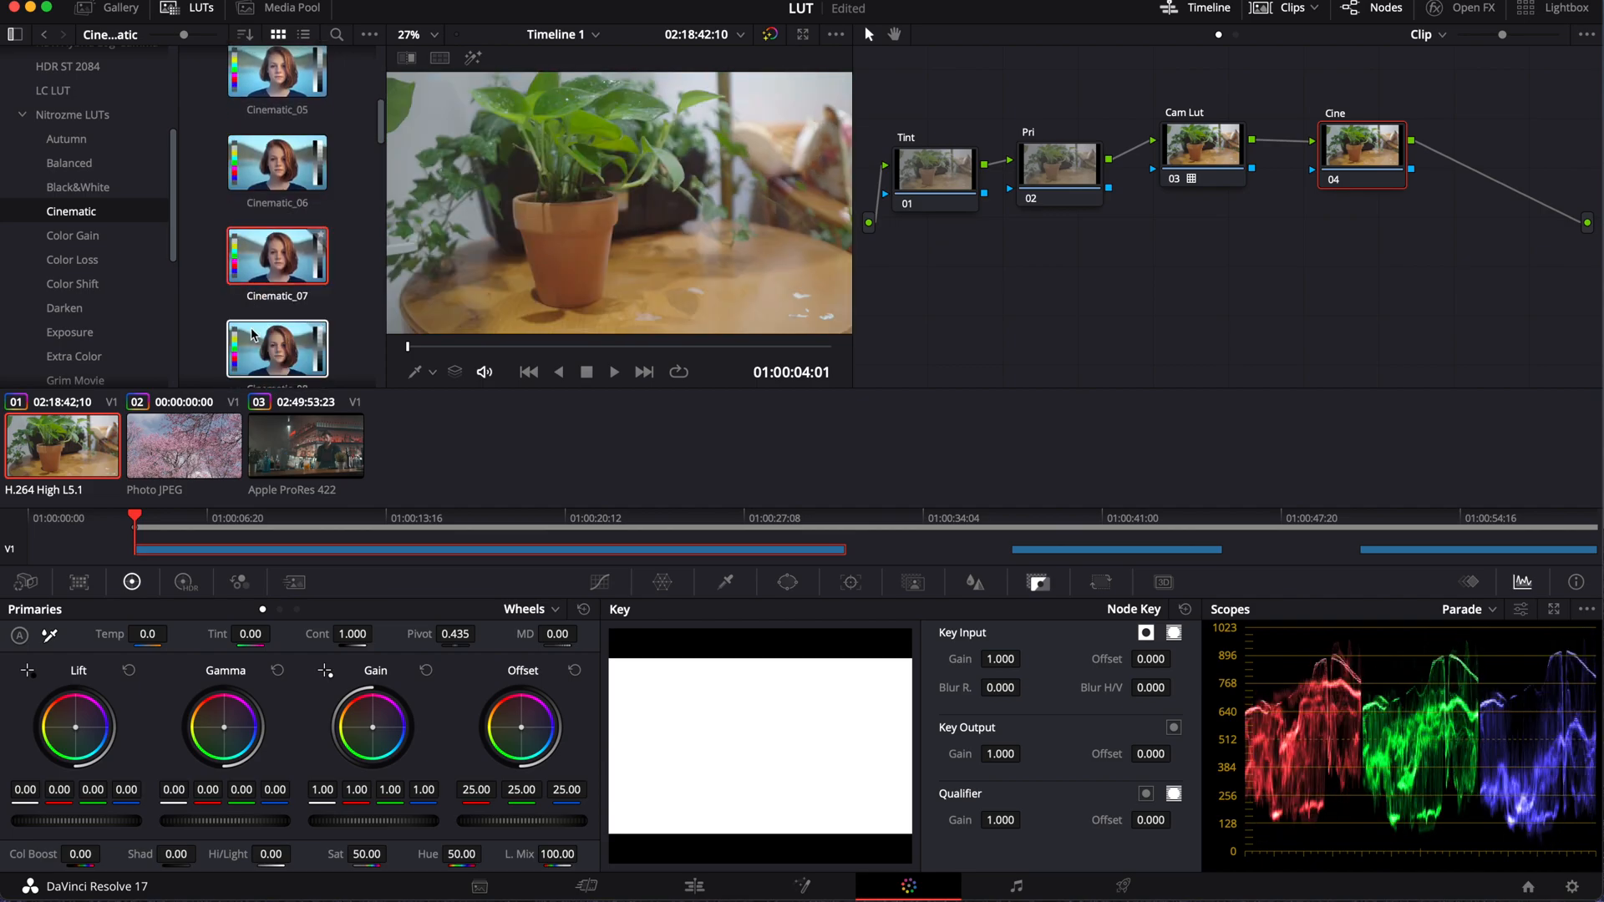
{"action": "scroll", "coordinate": [255, 334], "scroll_direction": "down", "scroll_amount": 1}
{"action": "scroll", "coordinate": [254, 337], "scroll_direction": "down", "scroll_amount": 2}
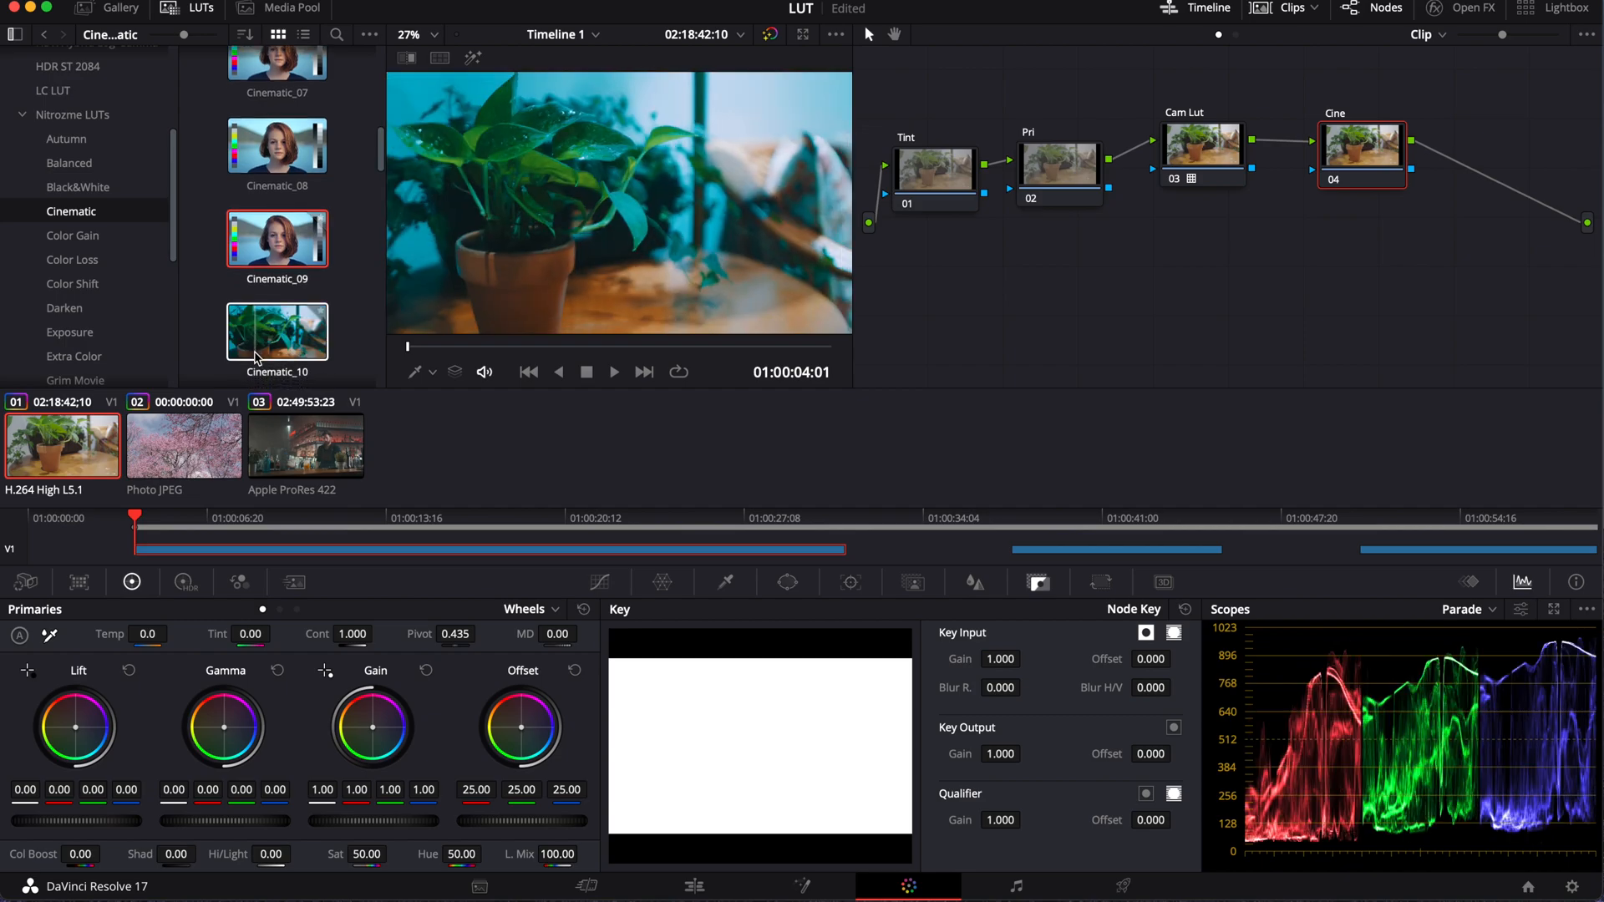
{"action": "scroll", "coordinate": [256, 359], "scroll_direction": "down", "scroll_amount": 1}
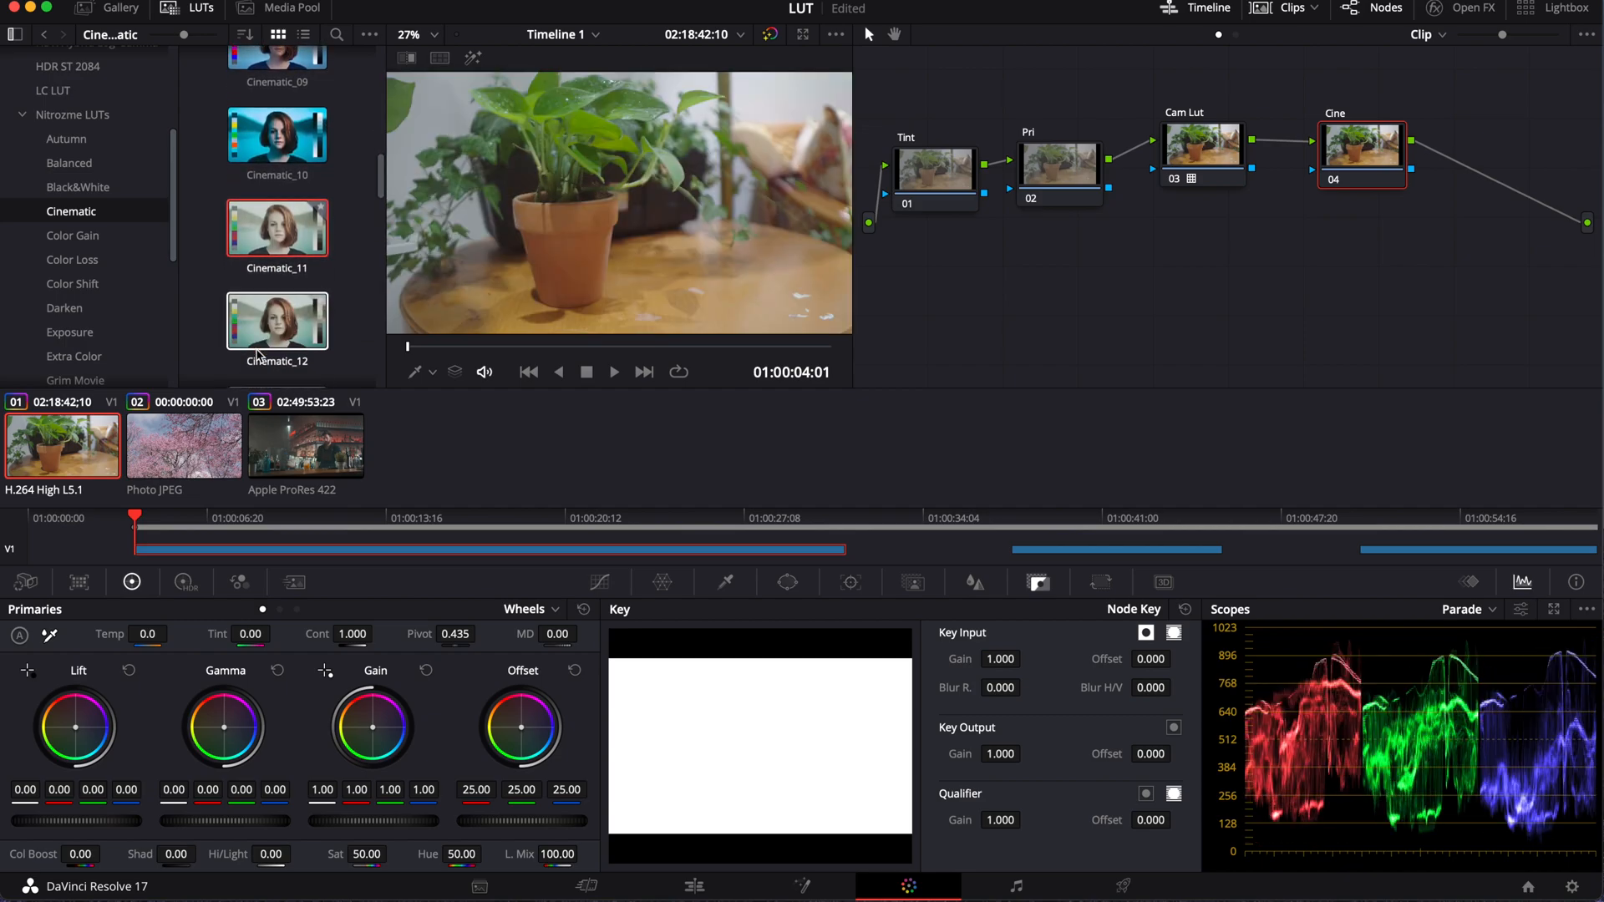
{"action": "scroll", "coordinate": [259, 338], "scroll_direction": "down", "scroll_amount": 2}
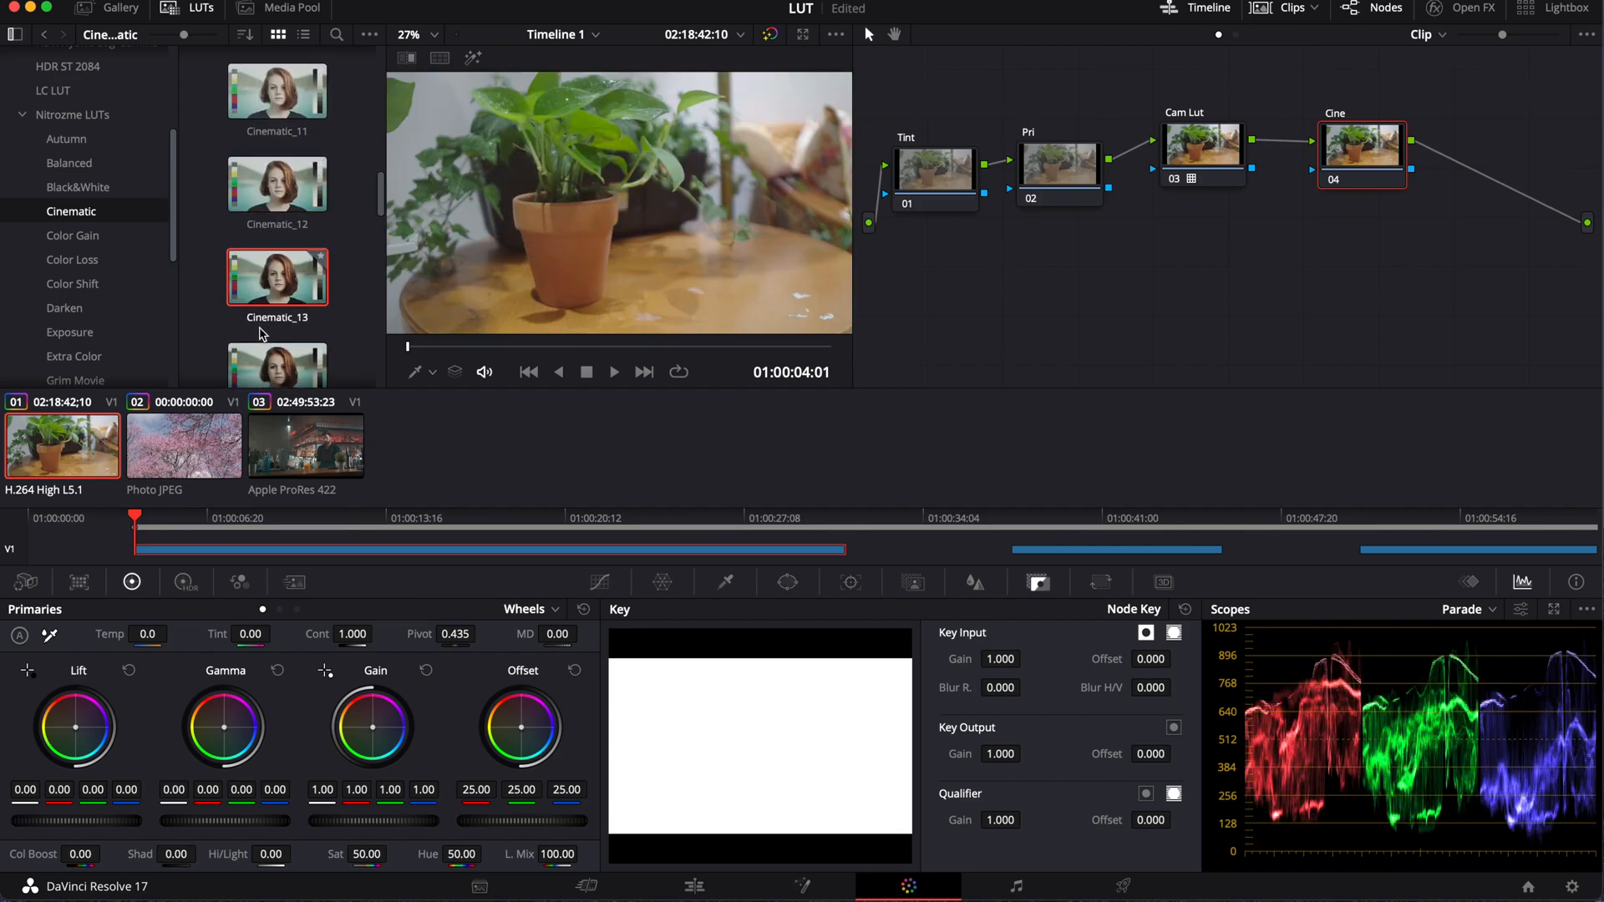
{"action": "scroll", "coordinate": [262, 334], "scroll_direction": "down", "scroll_amount": 2}
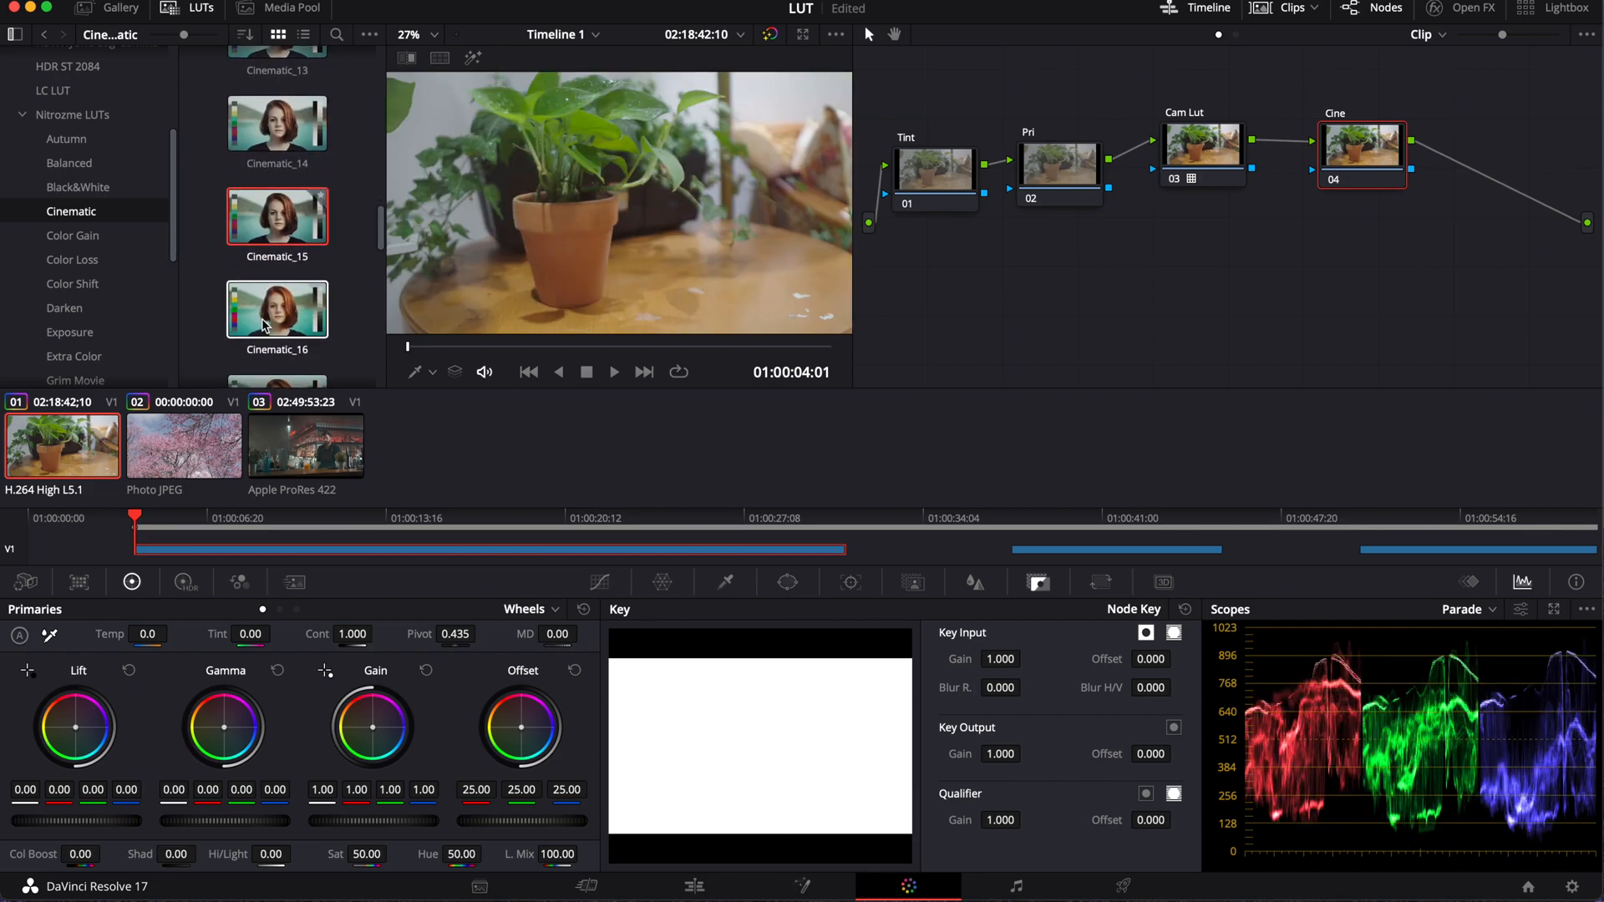
{"action": "scroll", "coordinate": [261, 324], "scroll_direction": "down", "scroll_amount": 4}
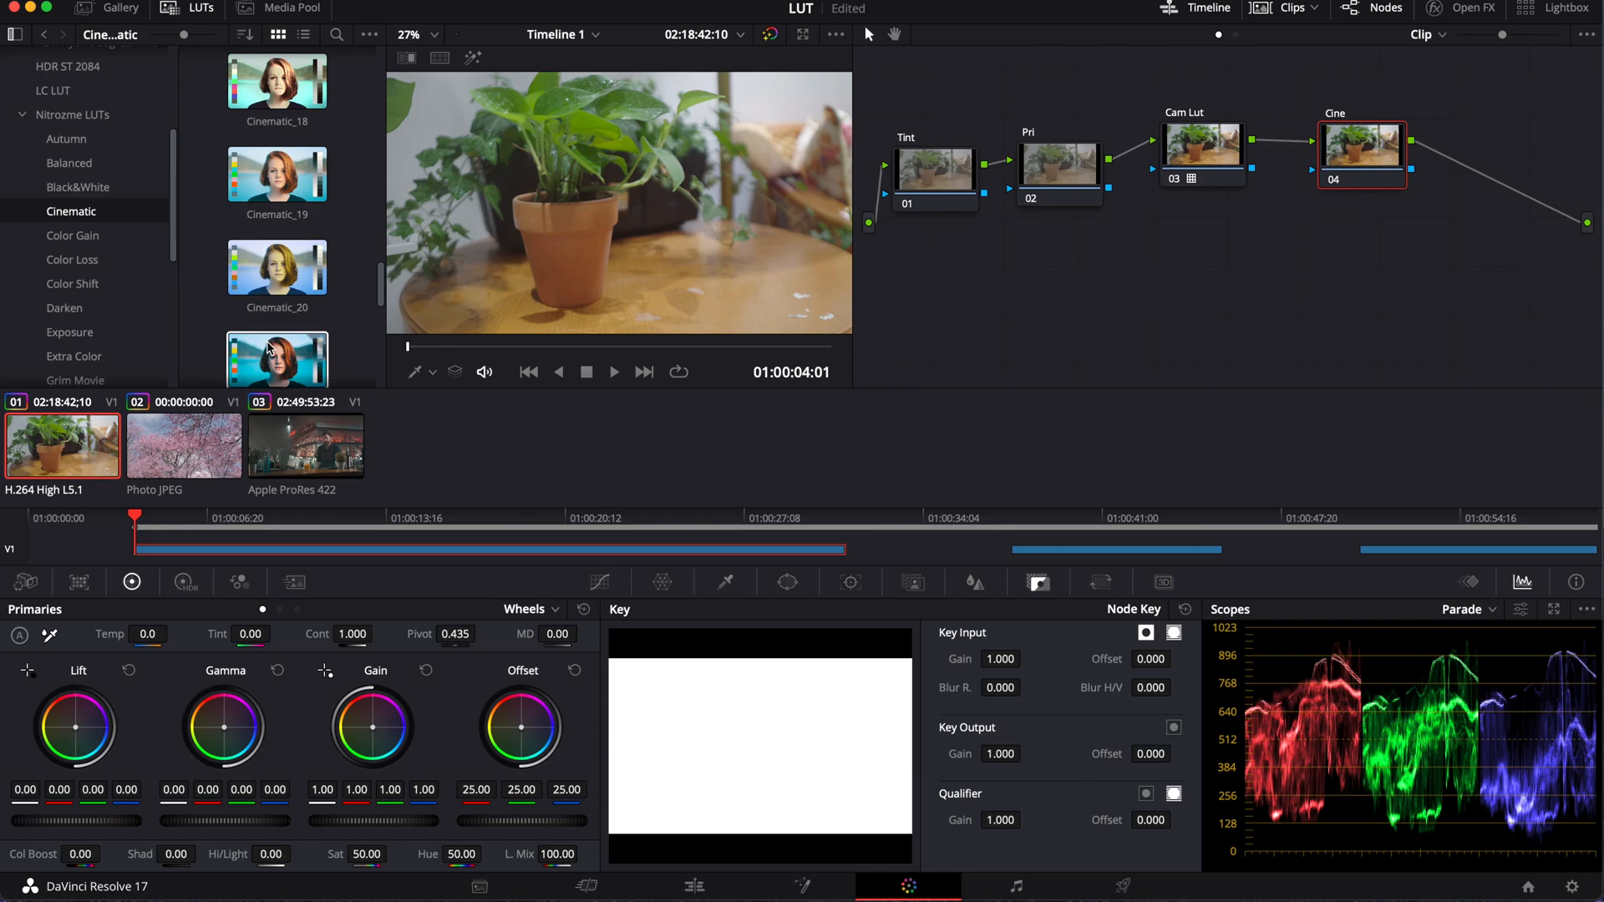
{"action": "scroll", "coordinate": [268, 347], "scroll_direction": "down", "scroll_amount": 1}
{"action": "scroll", "coordinate": [269, 335], "scroll_direction": "down", "scroll_amount": 6}
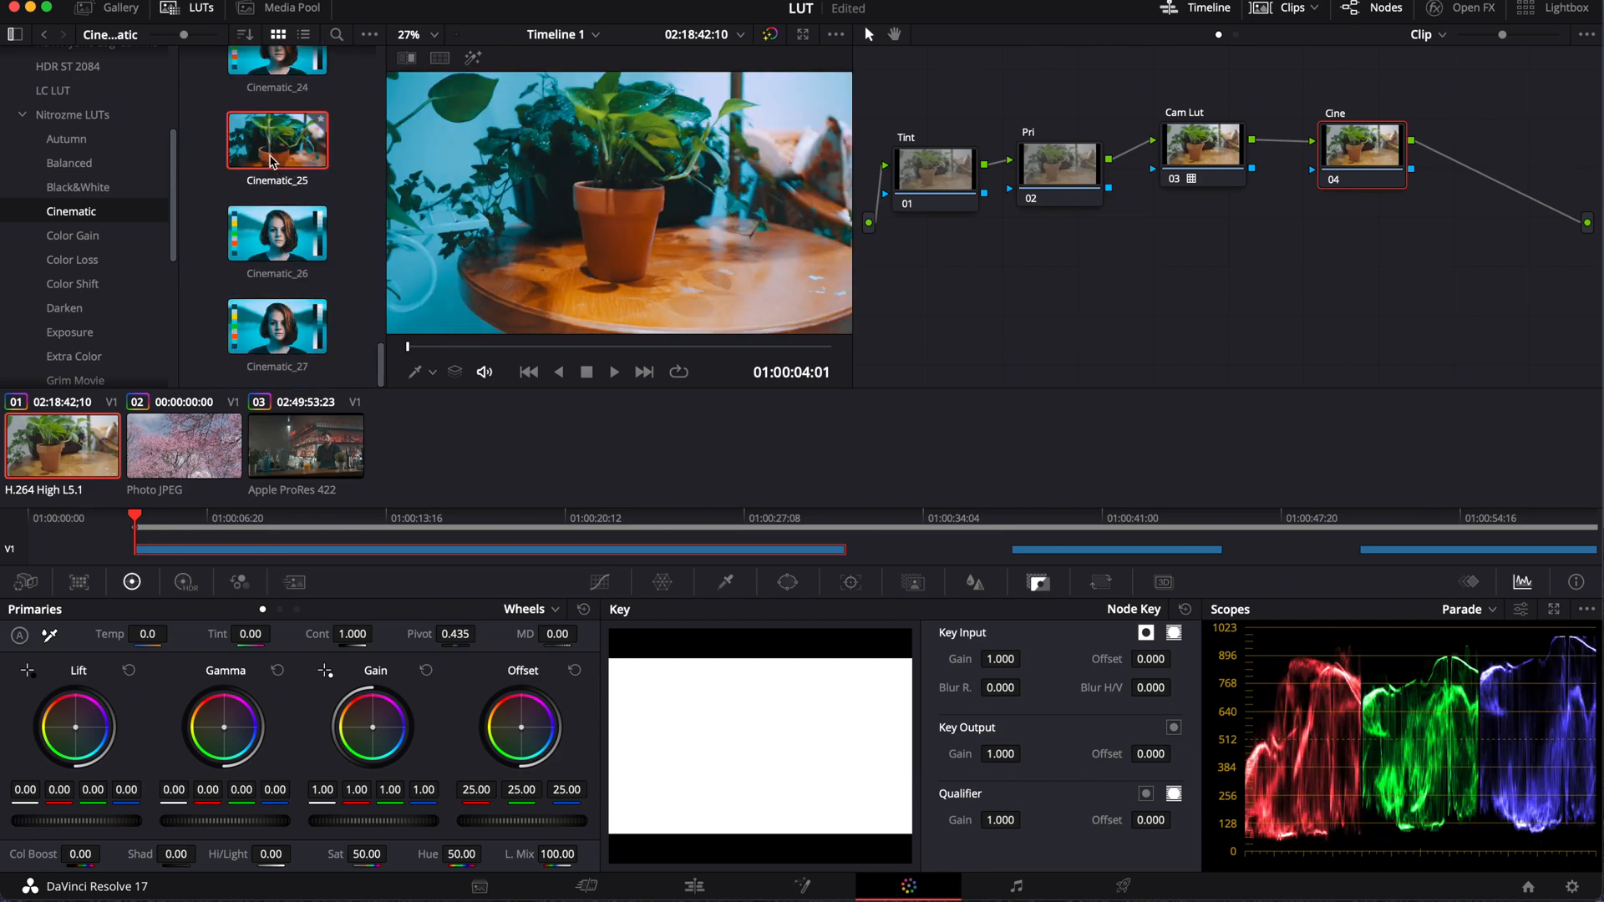
- Apply the Cinematic_24 LUT to the Cine node and hide the LUT browser
{"action": "scroll", "coordinate": [272, 167], "scroll_direction": "up", "scroll_amount": 1}
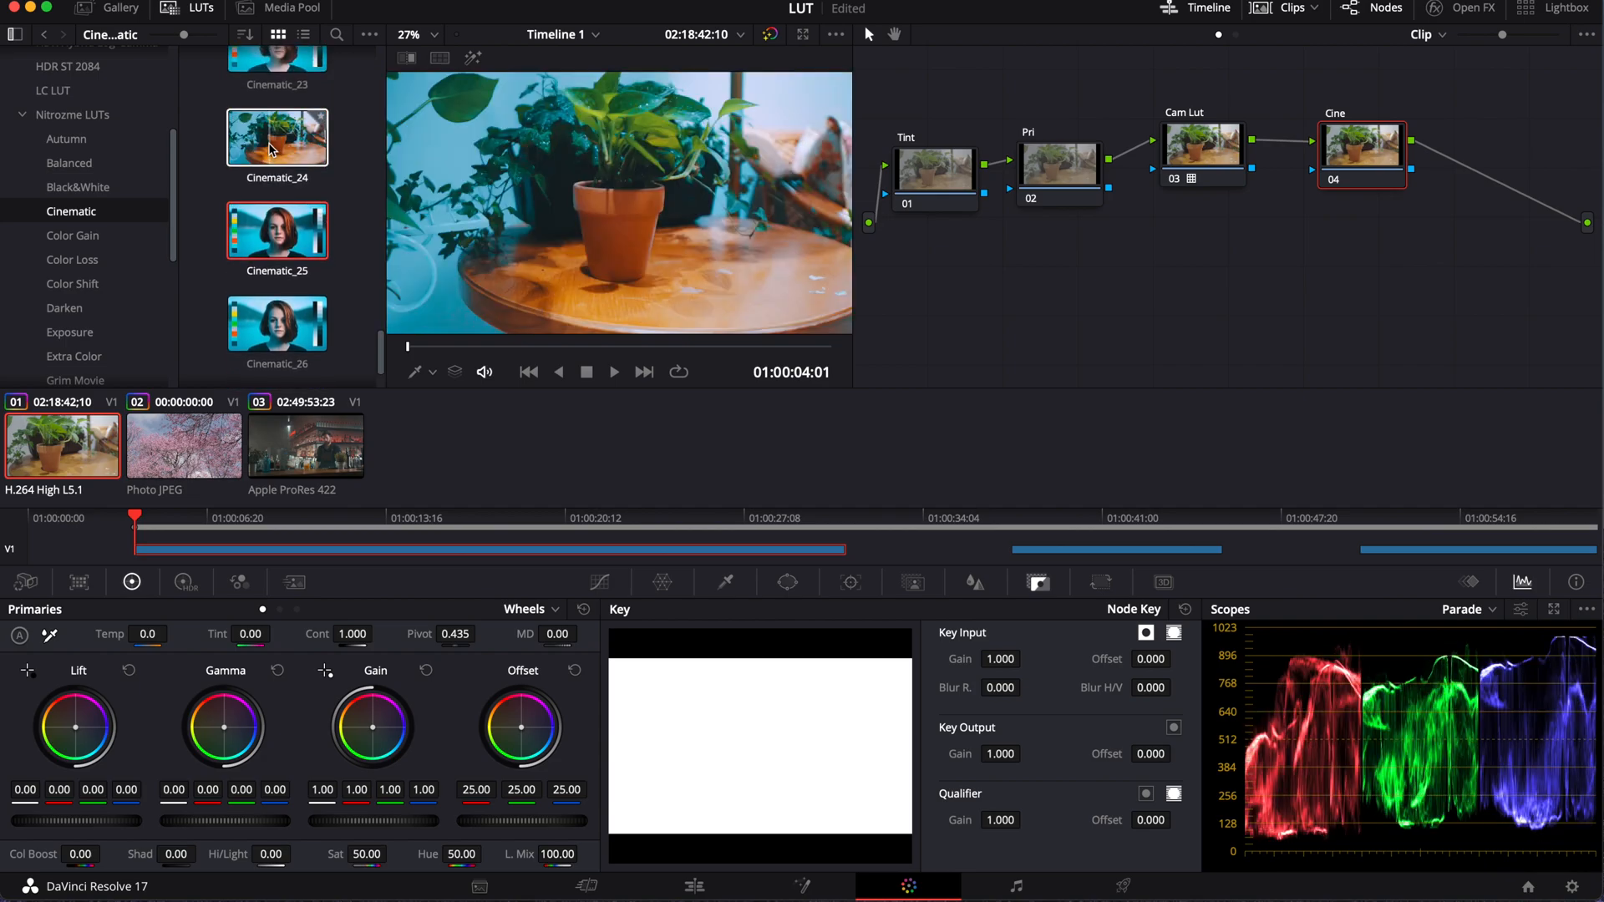
{"action": "scroll", "coordinate": [267, 146], "scroll_direction": "up", "scroll_amount": 1}
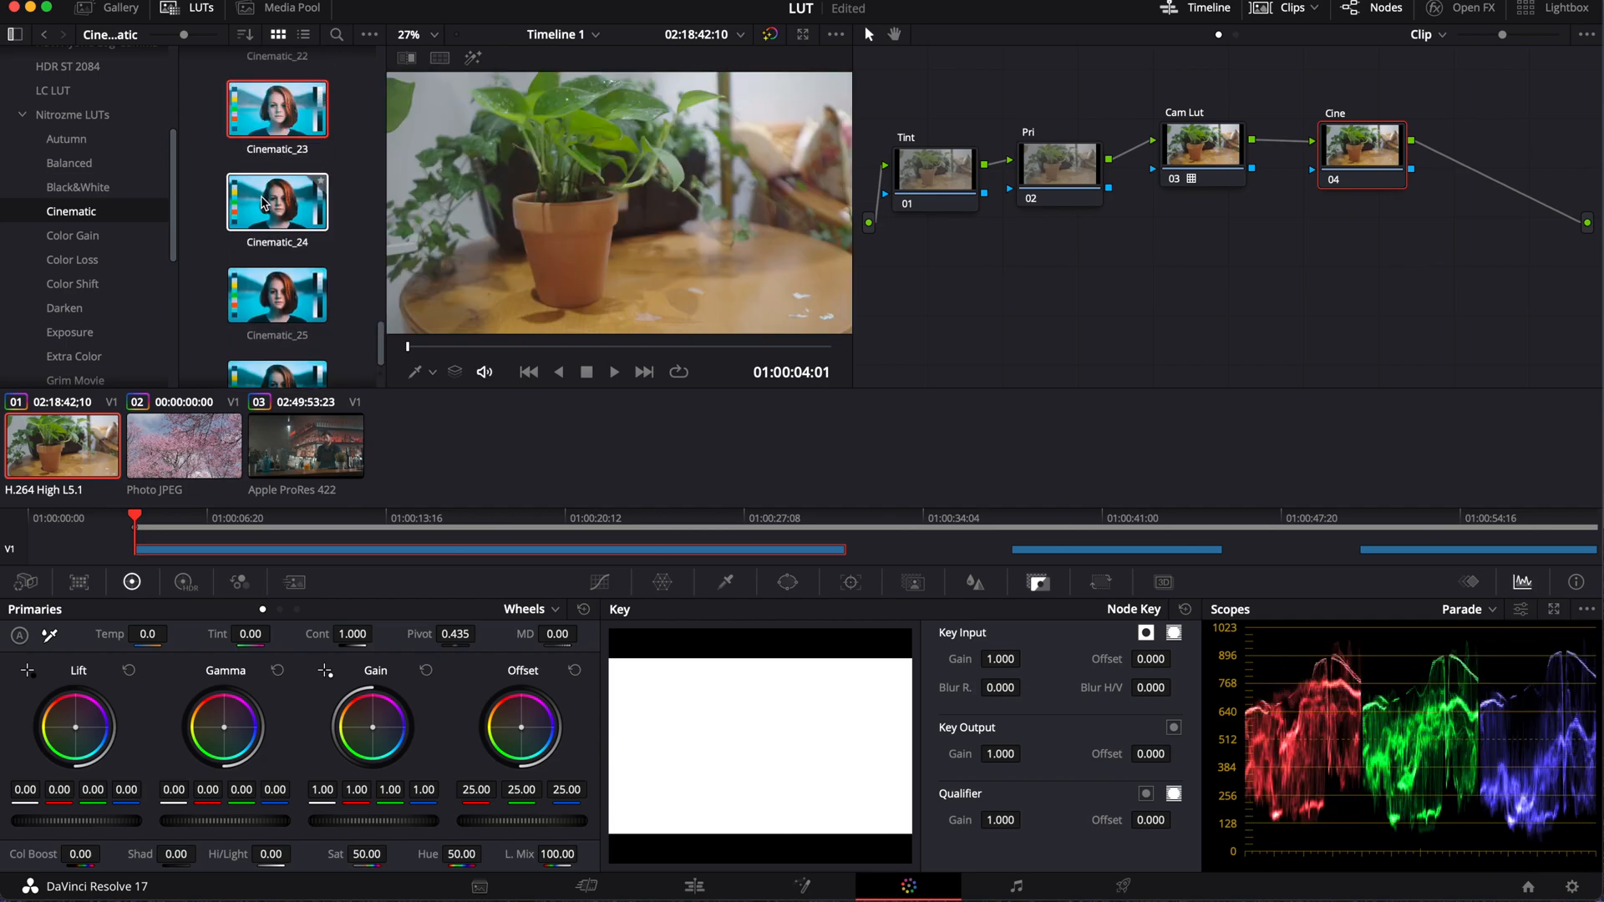
{"action": "double_click", "coordinate": [269, 203]}
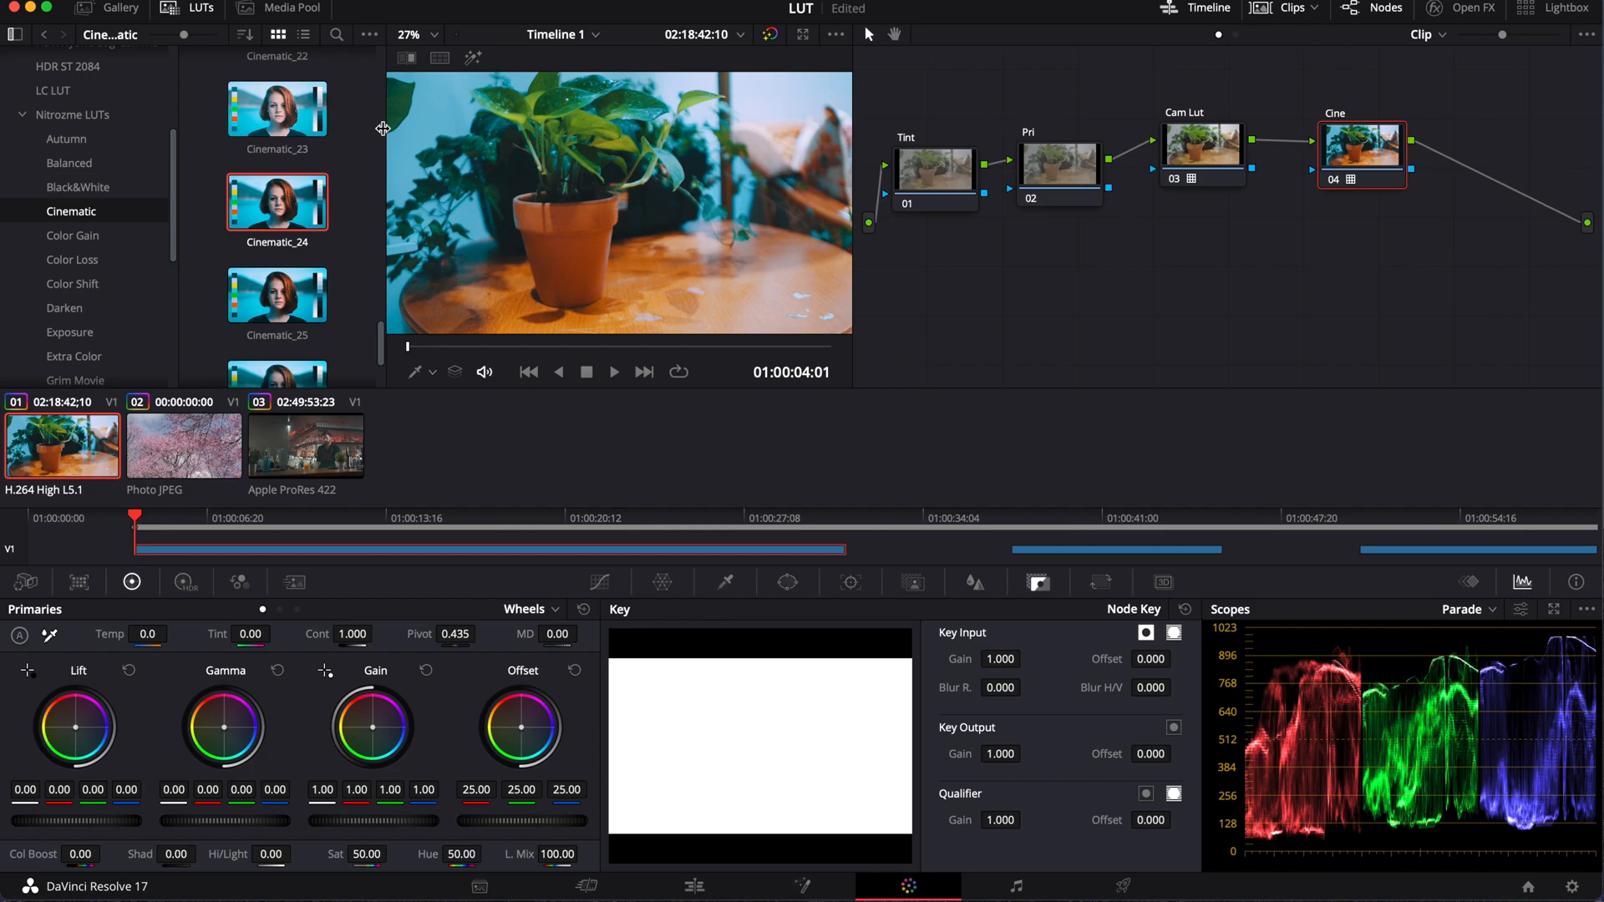
{"action": "left_click", "coordinate": [172, 8]}
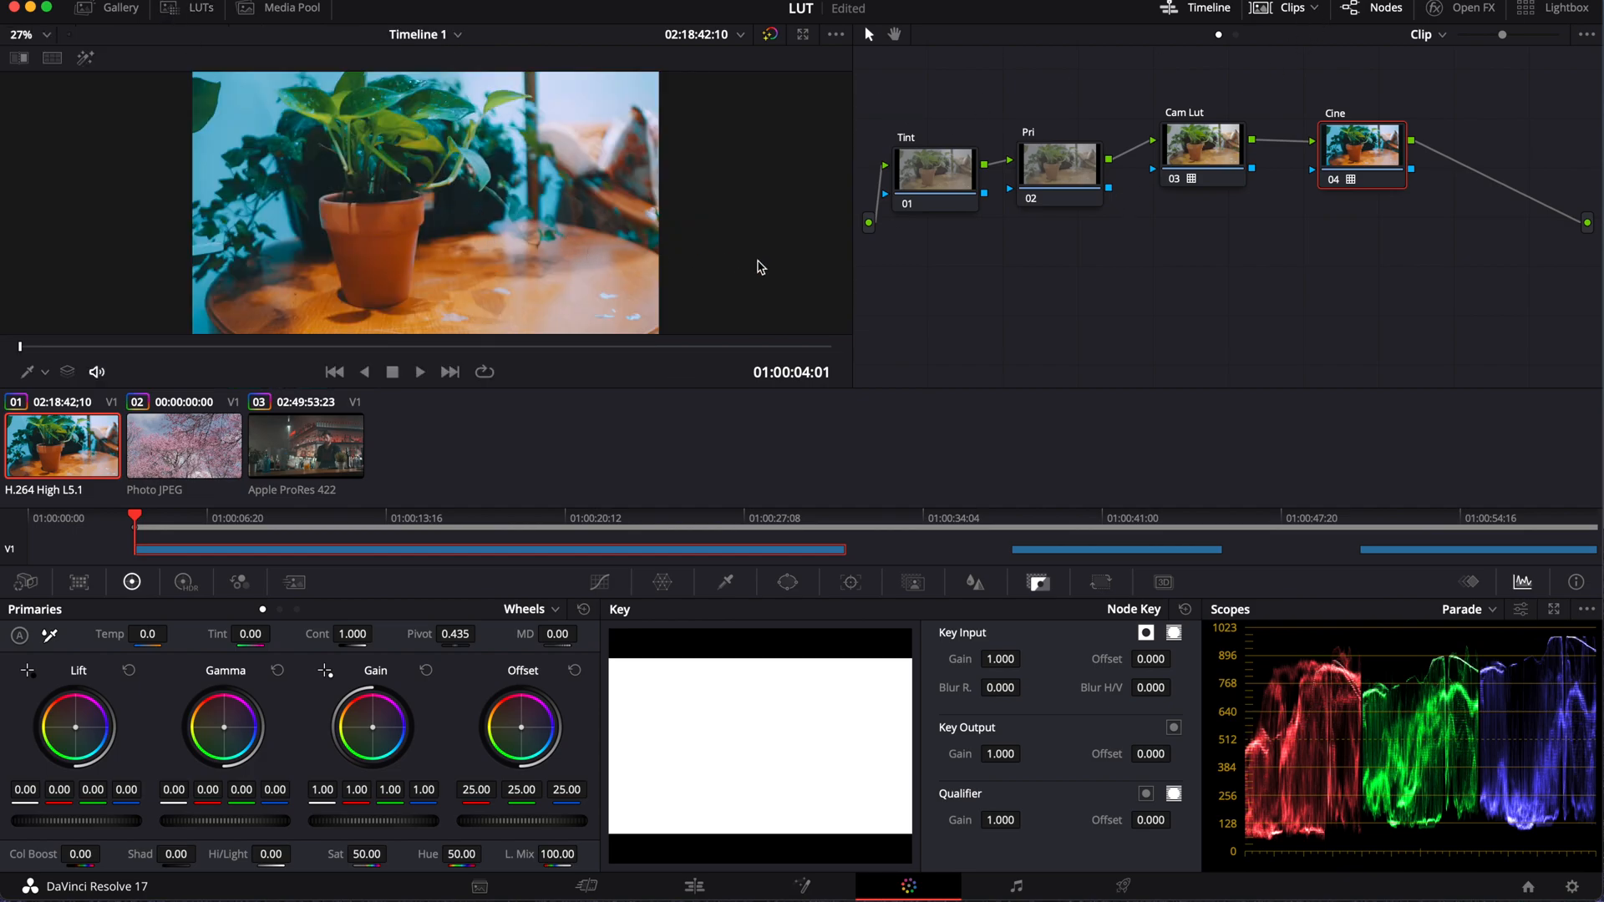
- Set temperature to 210 and tint to -7 on the Tint node, and saturation to 75 on the Pri node
{"action": "left_click", "coordinate": [915, 161]}
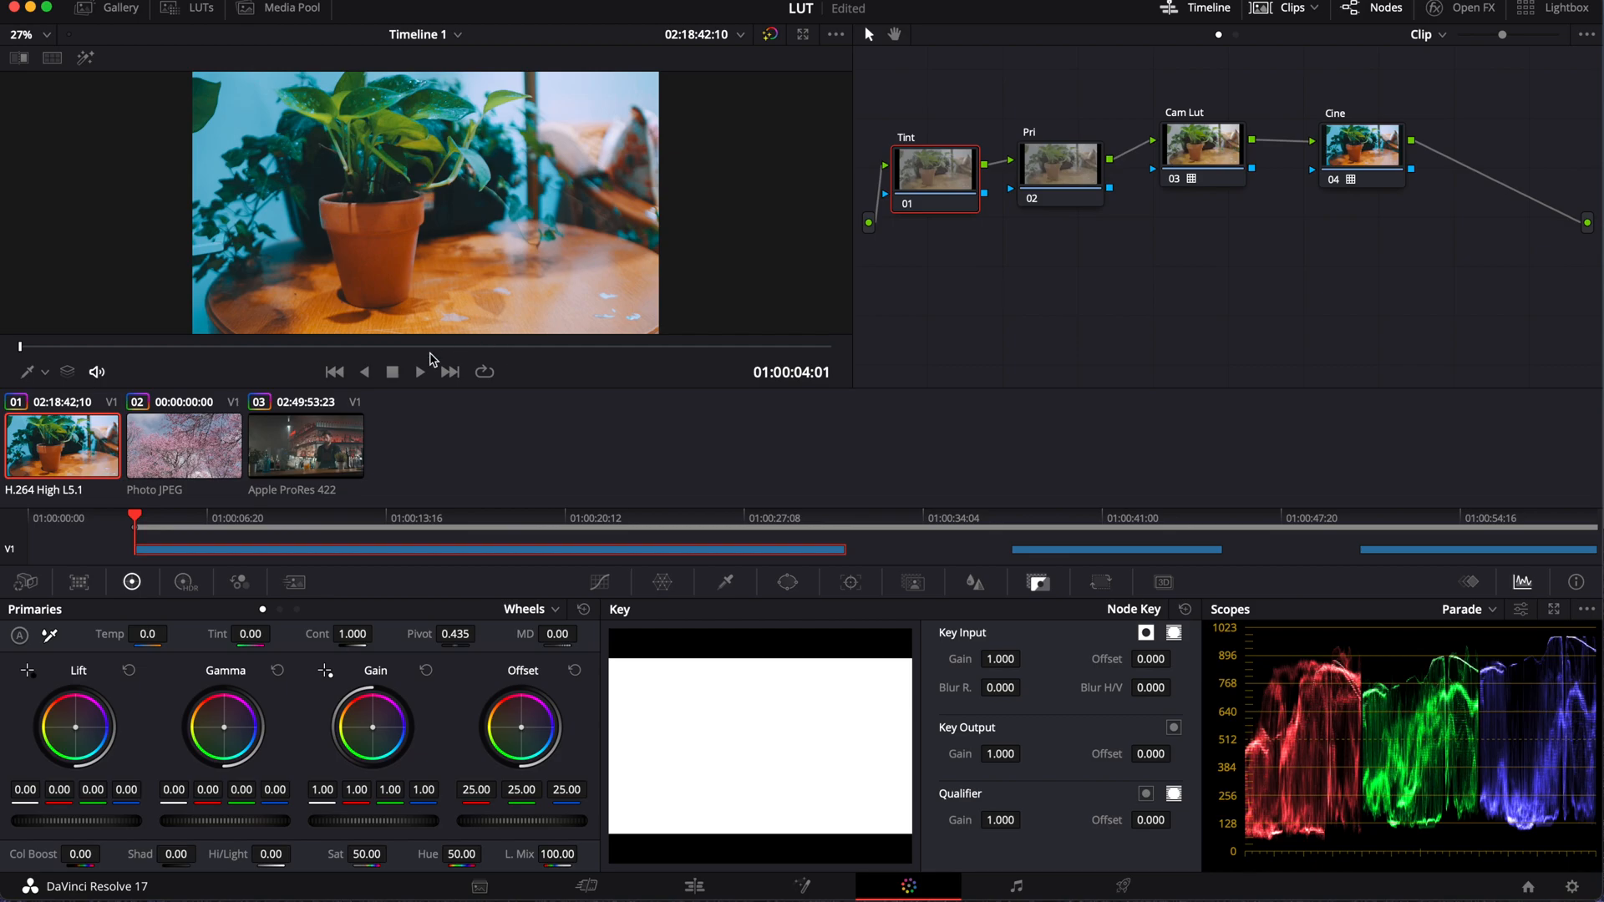
{"action": "left_click_drag", "start_coordinate": [147, 635], "coordinate": [234, 633]}
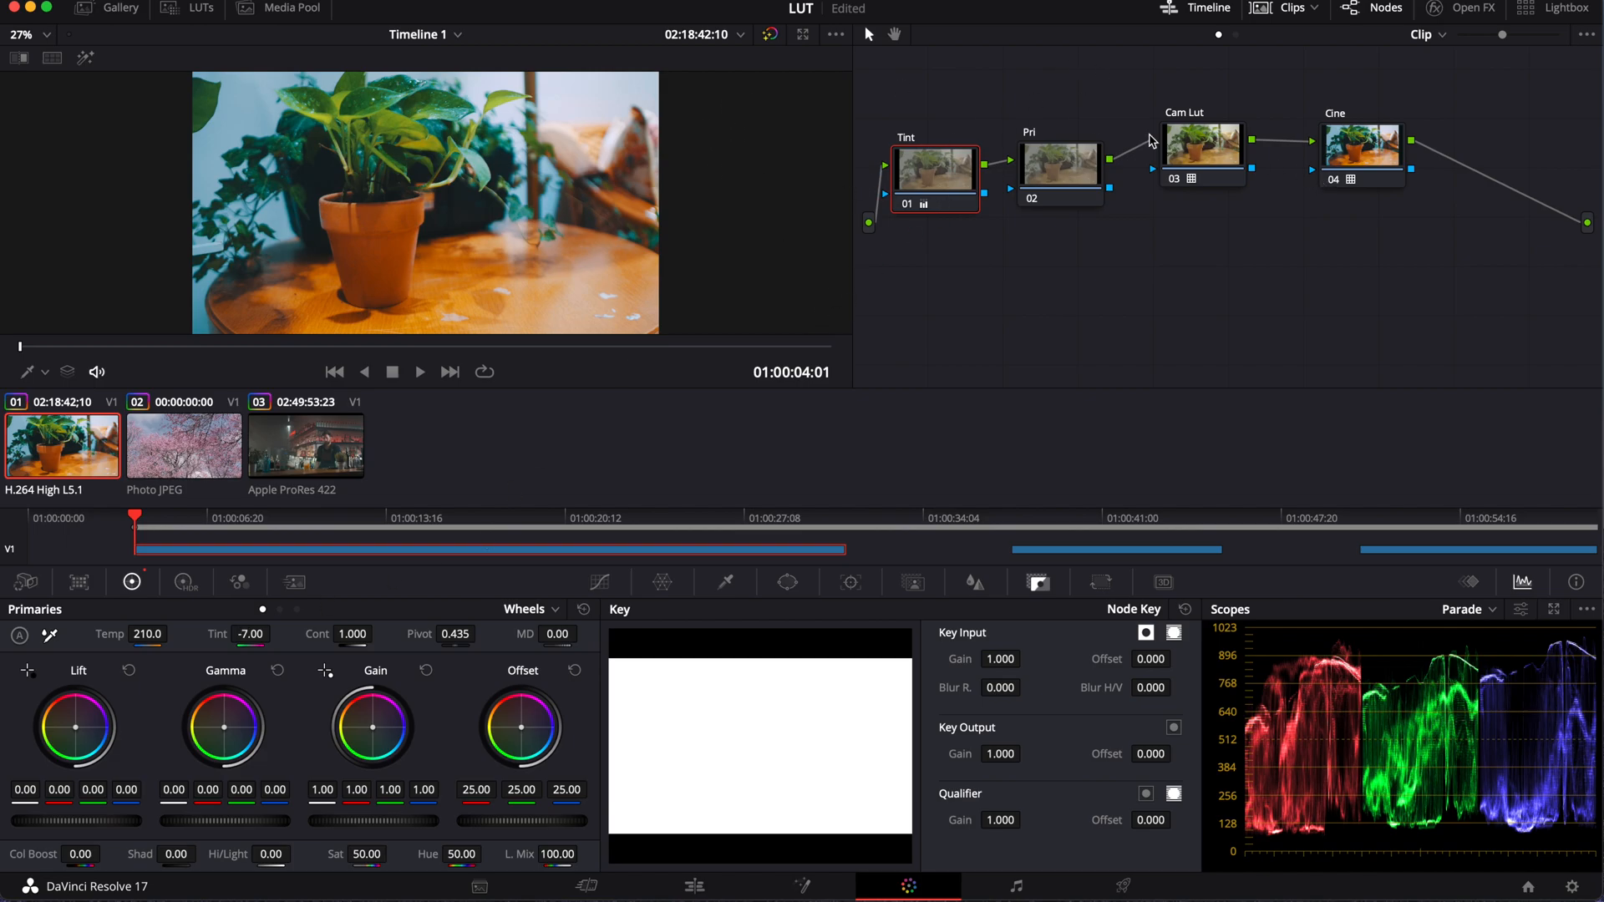
{"action": "left_click", "coordinate": [1044, 167]}
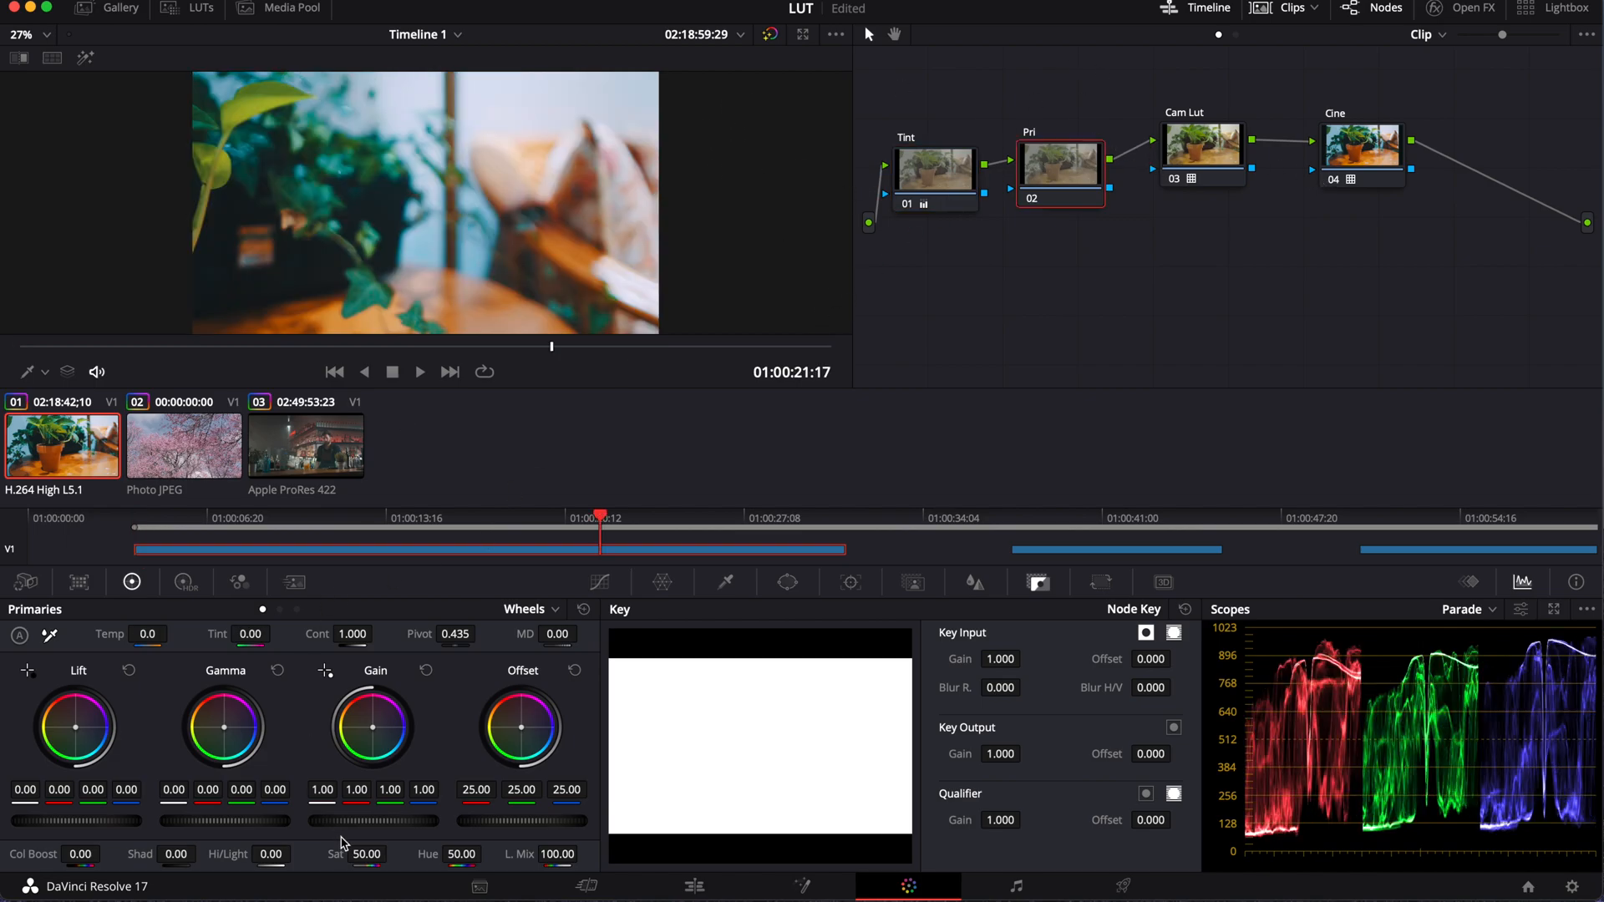
{"action": "left_click_drag", "start_coordinate": [352, 854], "coordinate": [370, 798]}
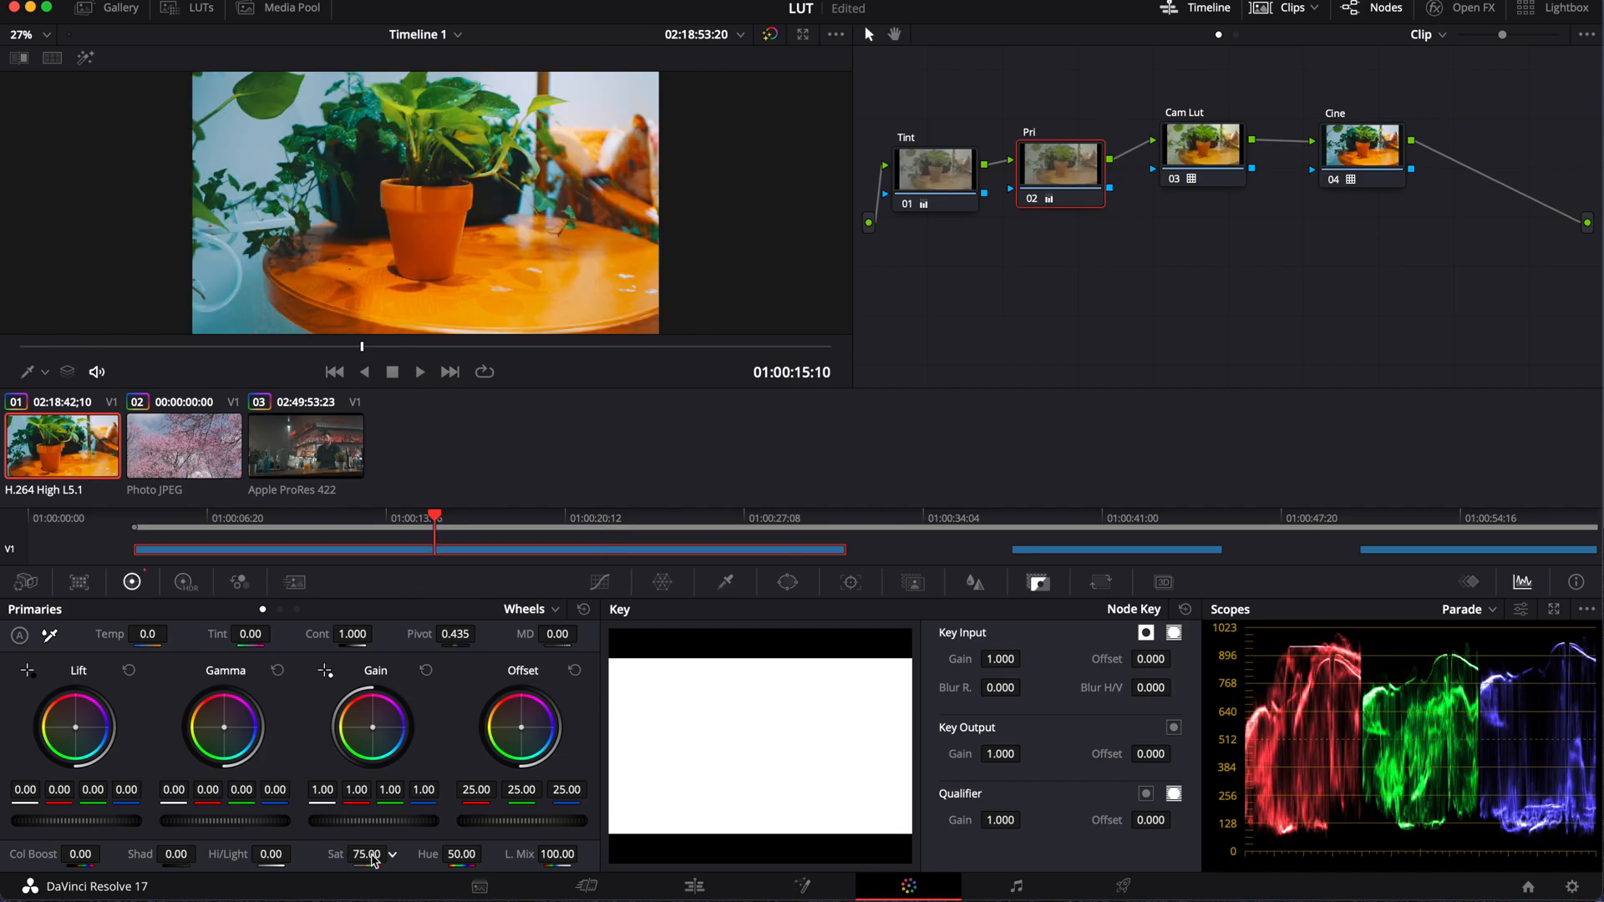
- Raise the Cine node's key output gain to about 1.99 to strengthen its LUT
{"action": "left_click", "coordinate": [1371, 136]}
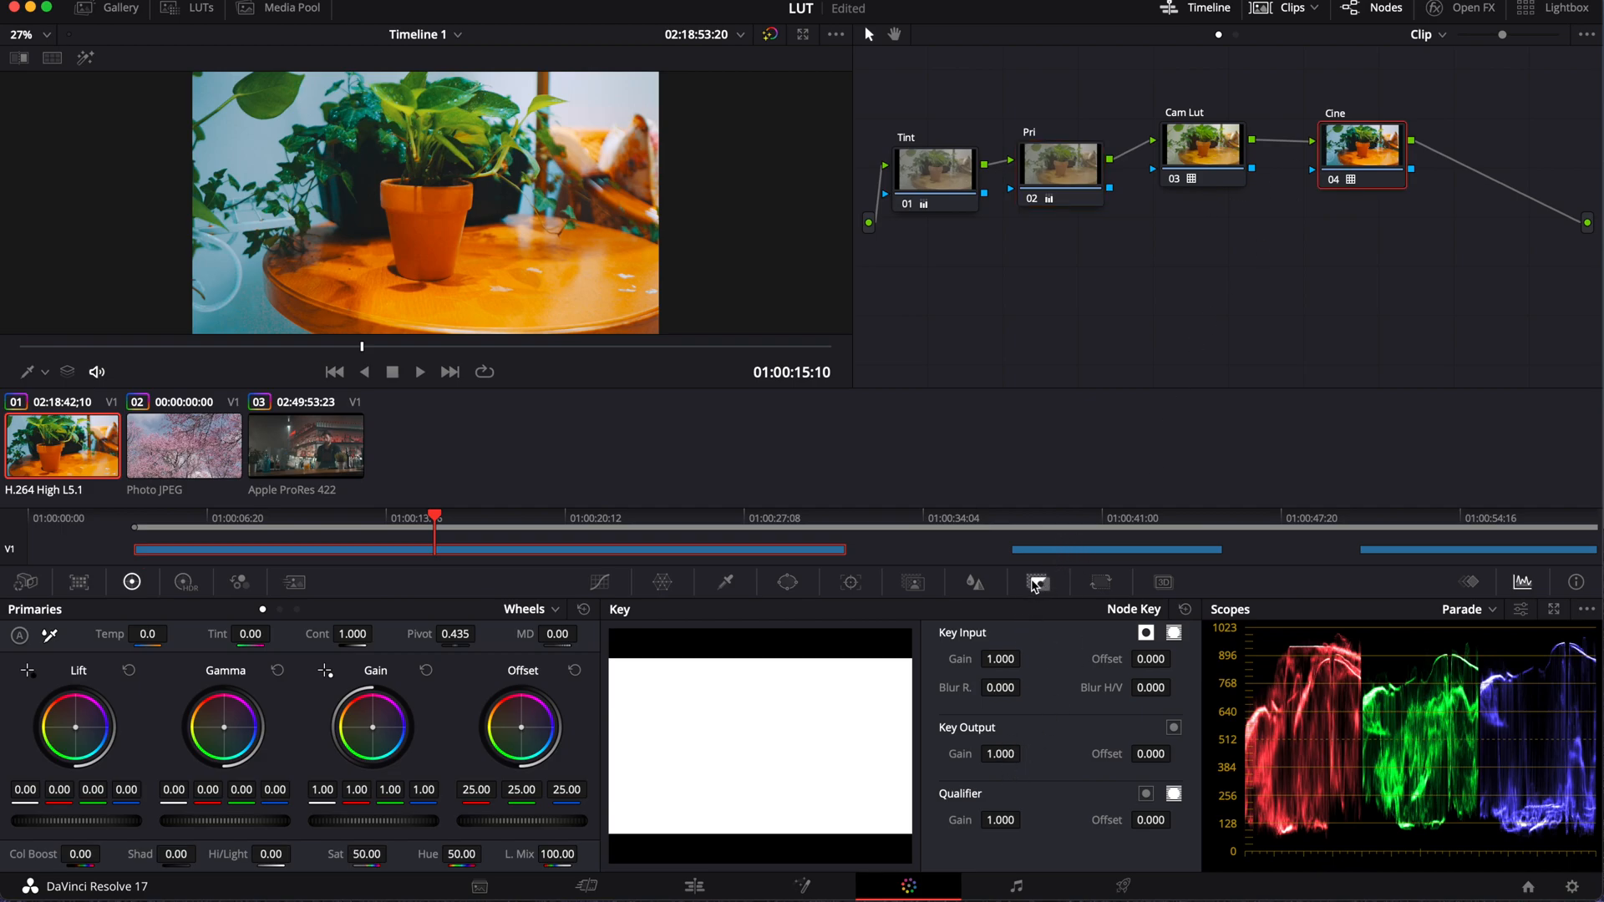
{"action": "left_click_drag", "start_coordinate": [1000, 753], "coordinate": [1086, 753]}
{"action": "left_click_drag", "start_coordinate": [806, 471], "coordinate": [1440, 523]}
- Select the third clip, the bartender shot, and add four serial nodes to it
{"action": "left_click", "coordinate": [259, 441]}
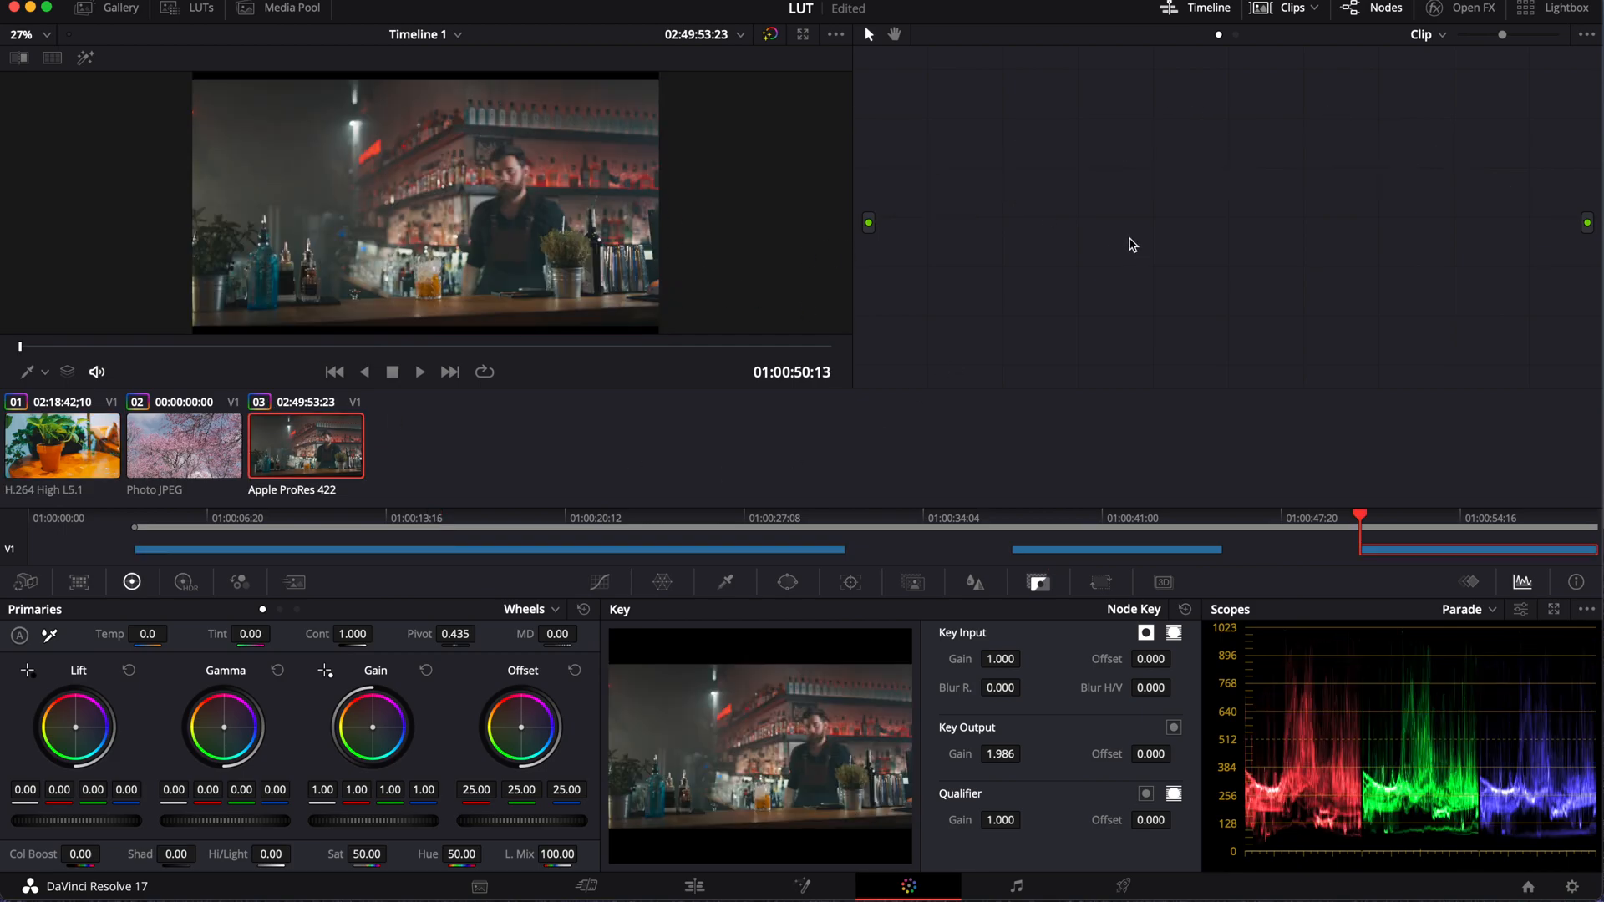
{"action": "key", "text": "super+s"}
{"action": "key", "text": "alt+s"}
{"action": "key", "text": "alt+s"}
{"action": "key", "text": "alt+s"}
{"action": "key", "text": "alt+s"}
- Arrange nodes 01 to 04 of the bartender clip in a row from the source to the output
{"action": "left_click_drag", "start_coordinate": [945, 134], "coordinate": [1411, 152]}
{"action": "left_click_drag", "start_coordinate": [948, 214], "coordinate": [1242, 214]}
{"action": "left_click_drag", "start_coordinate": [906, 324], "coordinate": [1022, 240]}
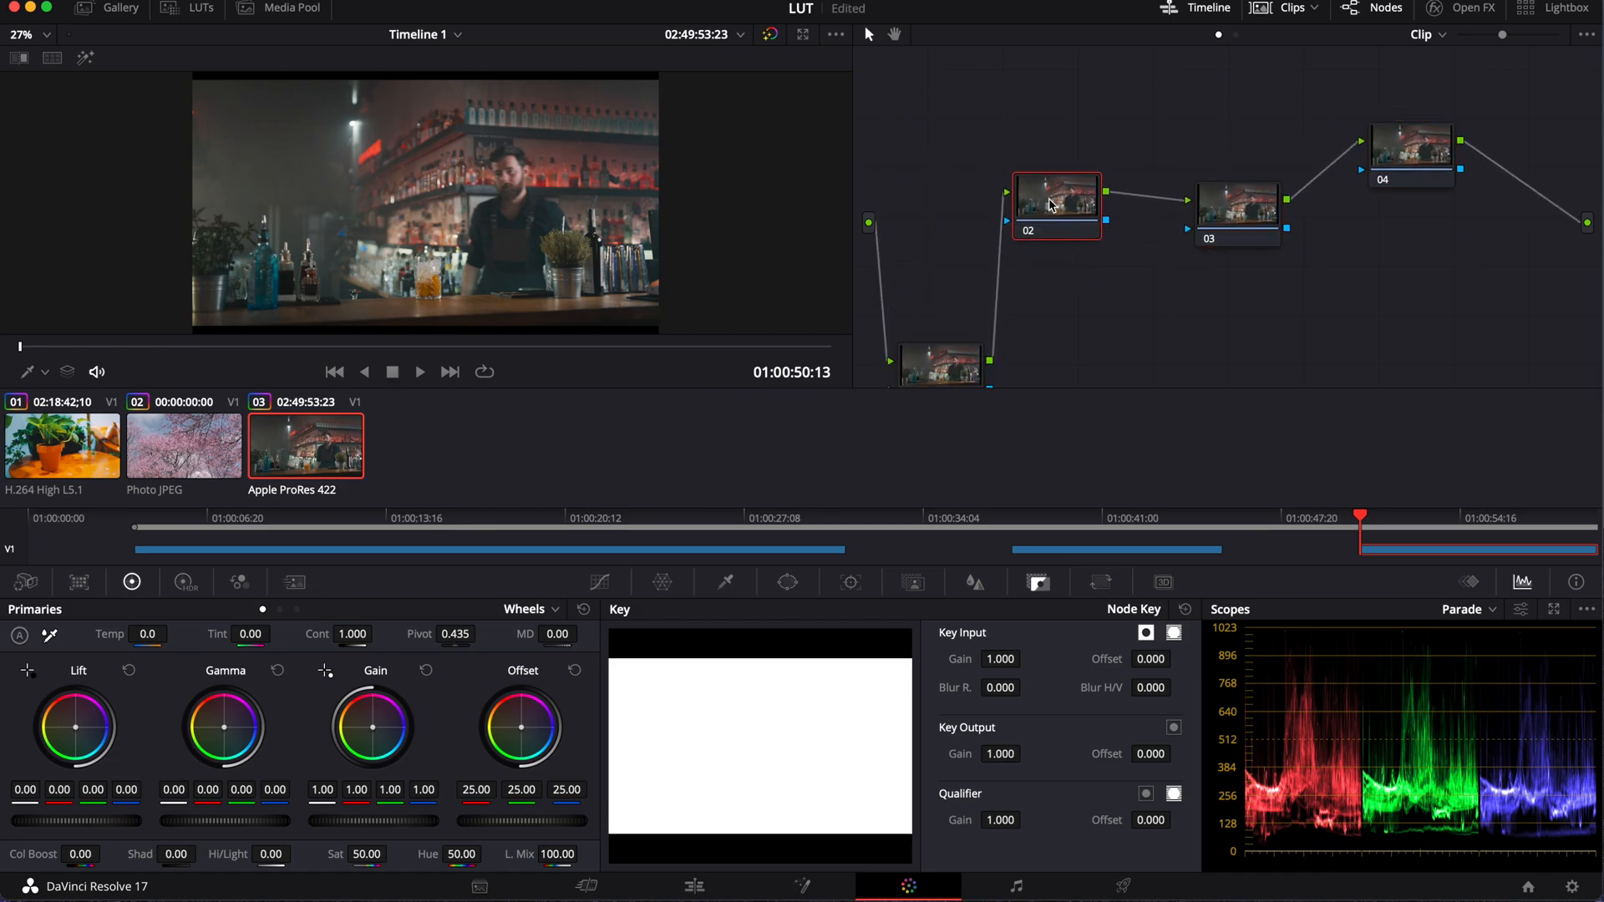
{"action": "left_click_drag", "start_coordinate": [944, 349], "coordinate": [937, 172]}
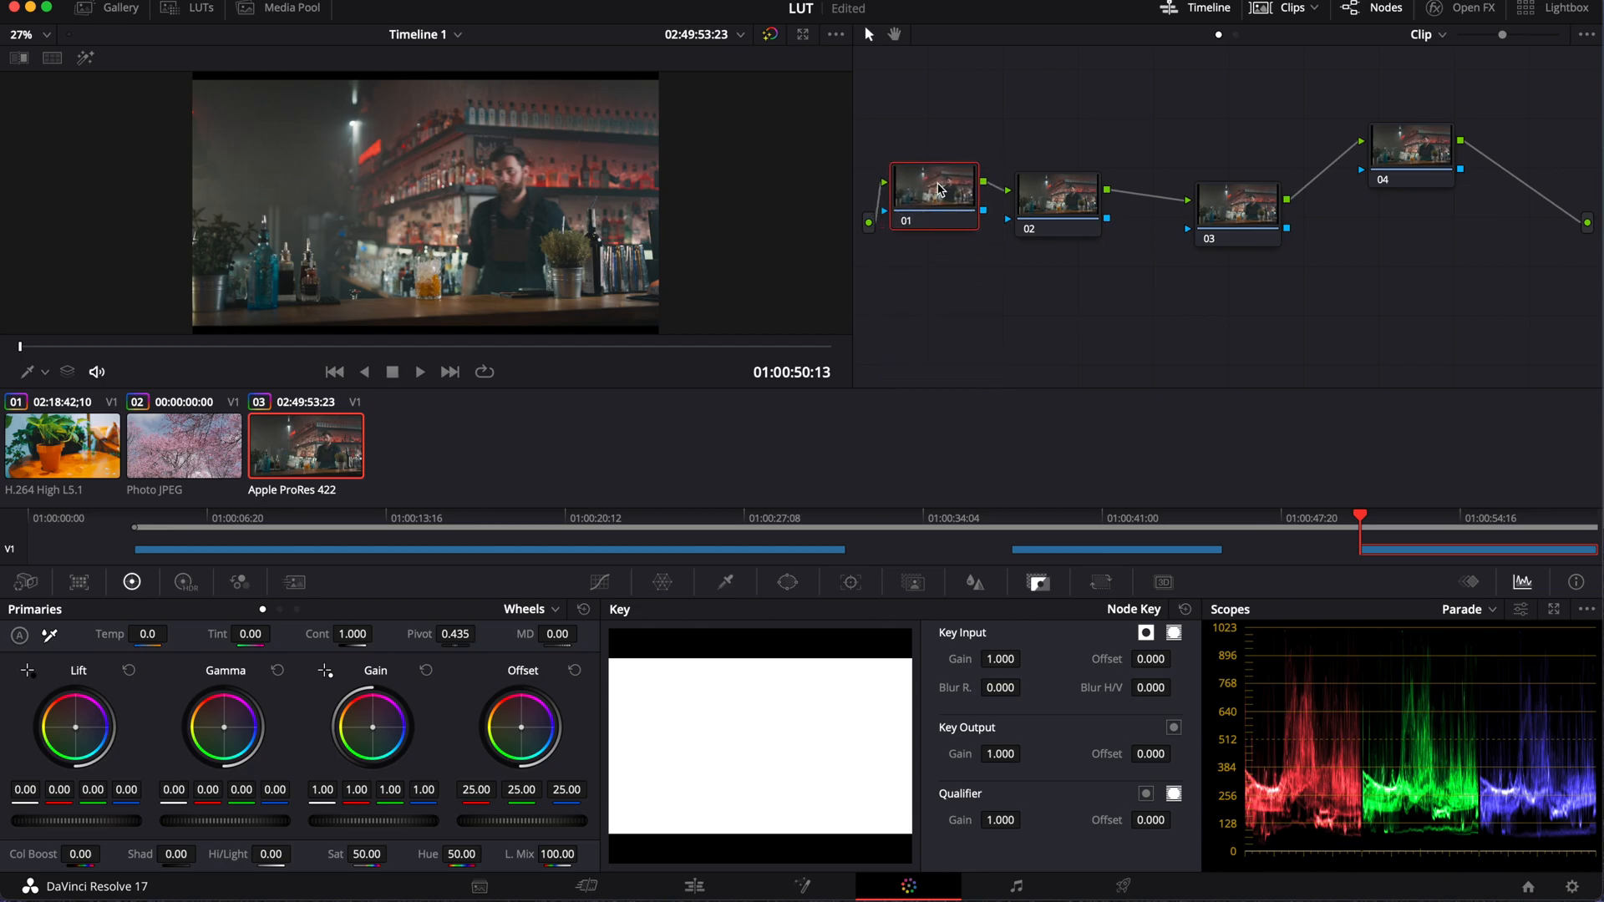
{"action": "left_click_drag", "start_coordinate": [1236, 204], "coordinate": [1236, 179]}
{"action": "left_click_drag", "start_coordinate": [1072, 180], "coordinate": [1089, 191]}
- Apply the RED RWG_Log3G LUT ending in size_33 to node 03 of the bartender clip
{"action": "left_click", "coordinate": [1239, 191]}
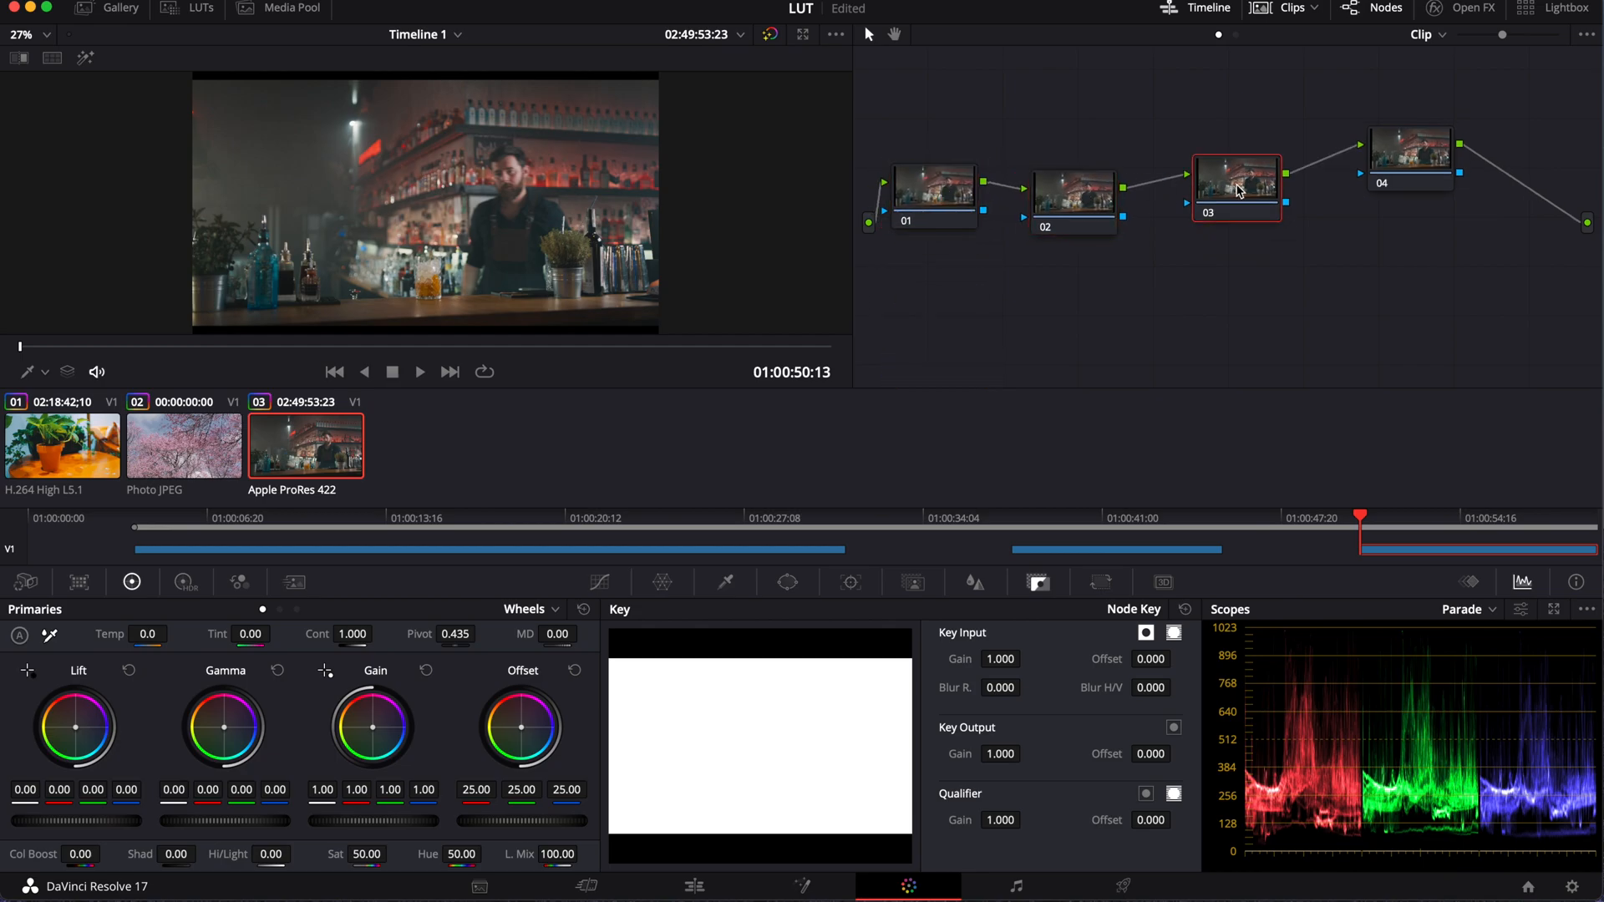
{"action": "left_click", "coordinate": [177, 8]}
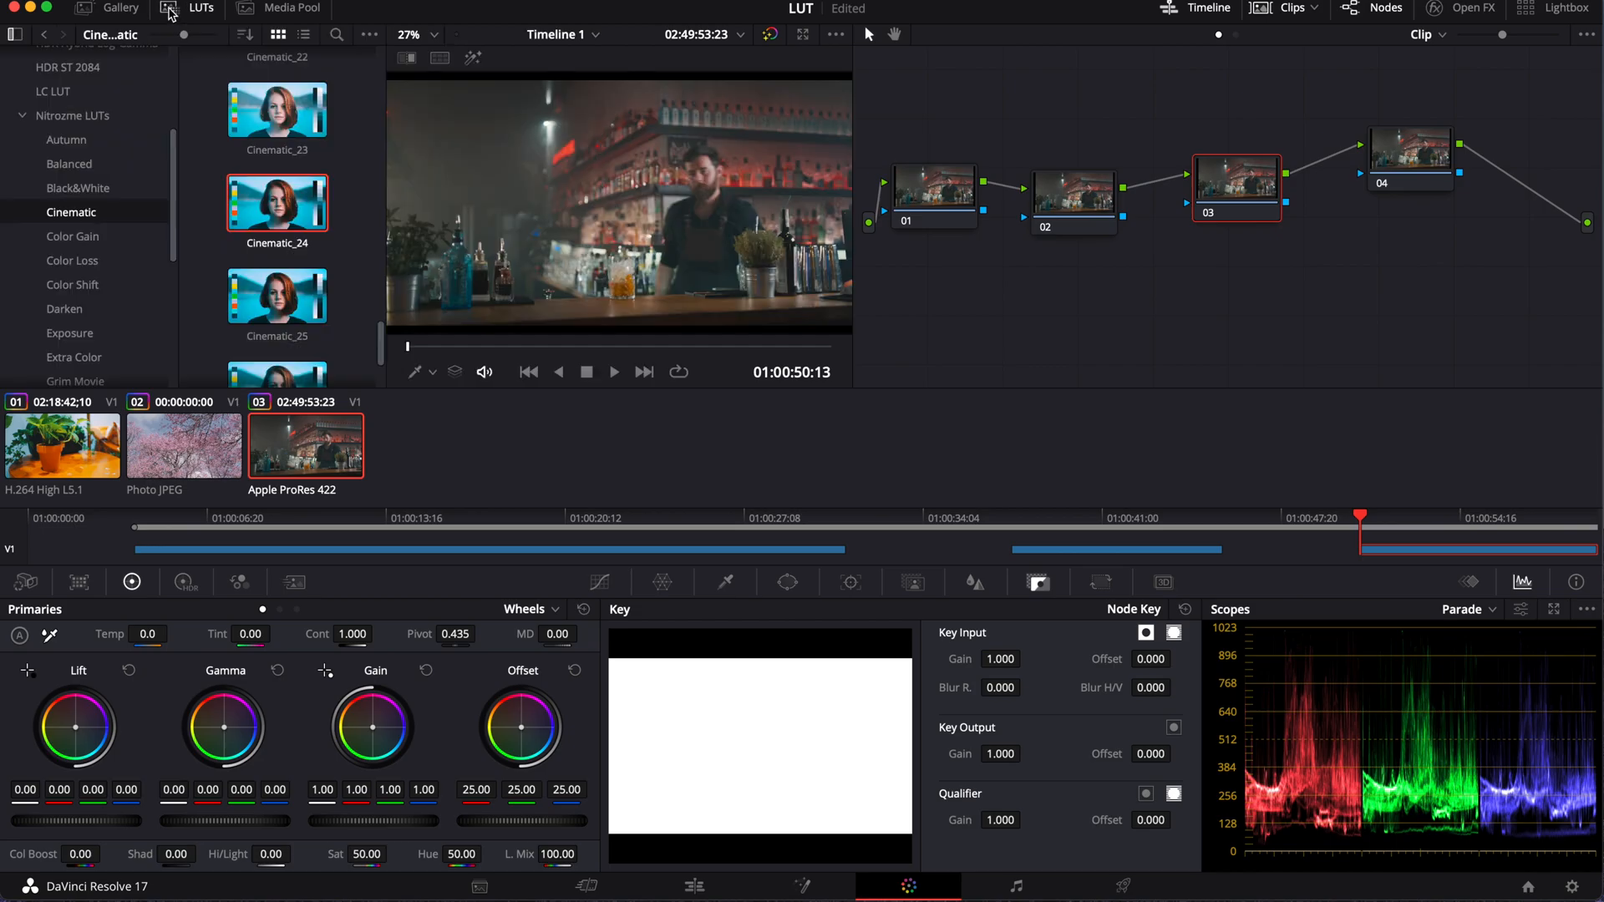
{"action": "scroll", "coordinate": [77, 200], "scroll_direction": "down", "scroll_amount": 5}
{"action": "scroll", "coordinate": [74, 225], "scroll_direction": "up", "scroll_amount": 10}
{"action": "scroll", "coordinate": [71, 234], "scroll_direction": "down", "scroll_amount": 11}
{"action": "left_click", "coordinate": [46, 307]}
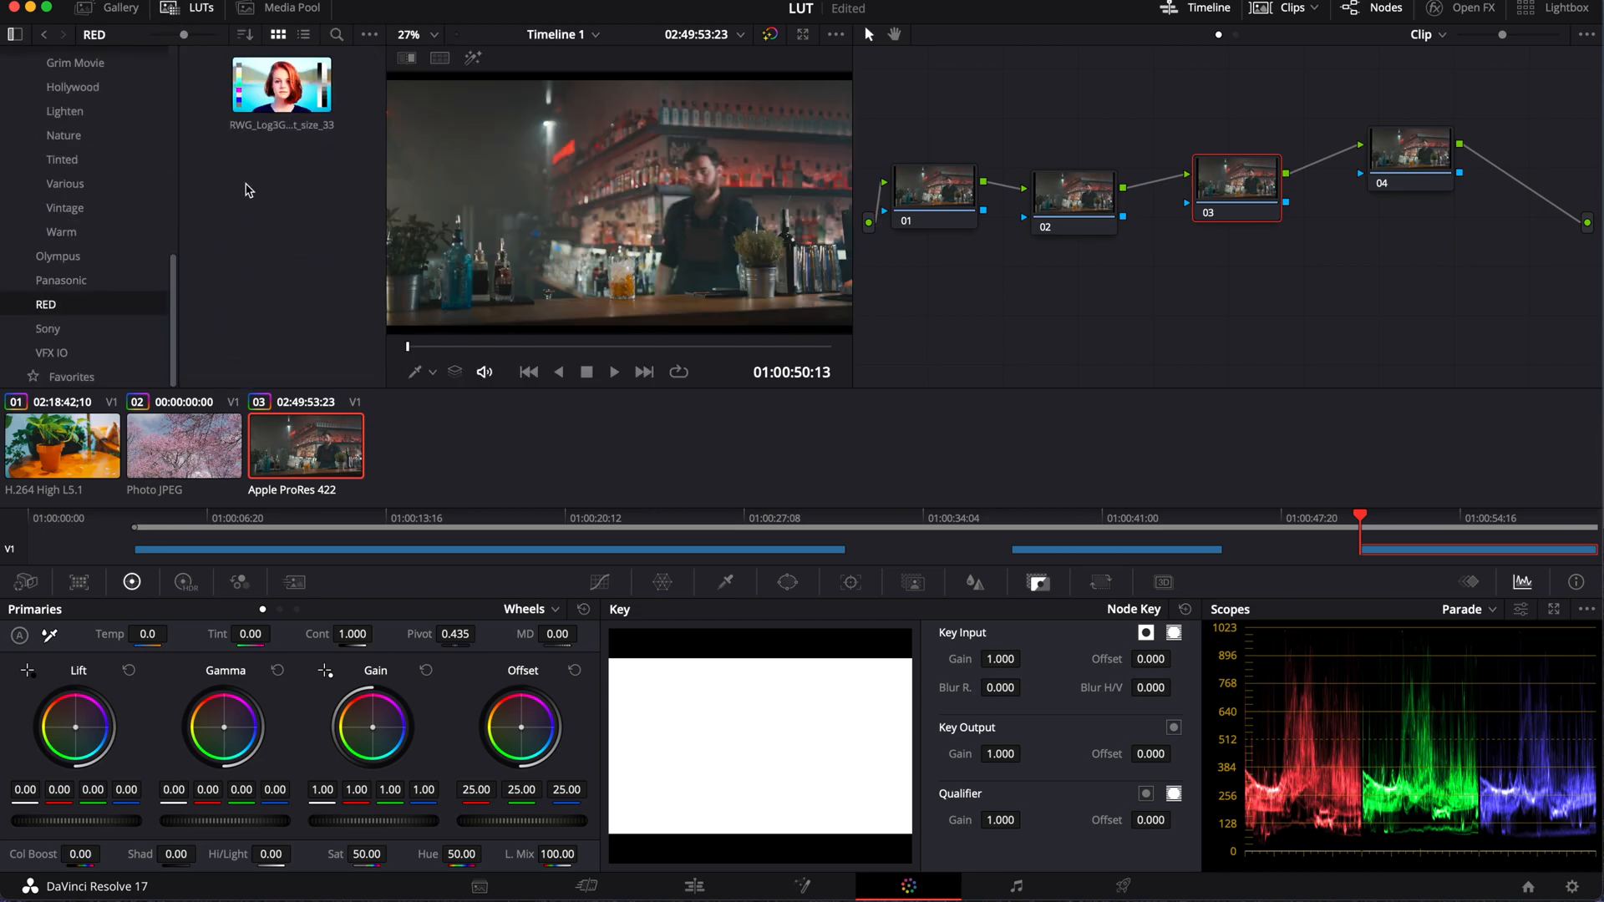
{"action": "double_click", "coordinate": [269, 82]}
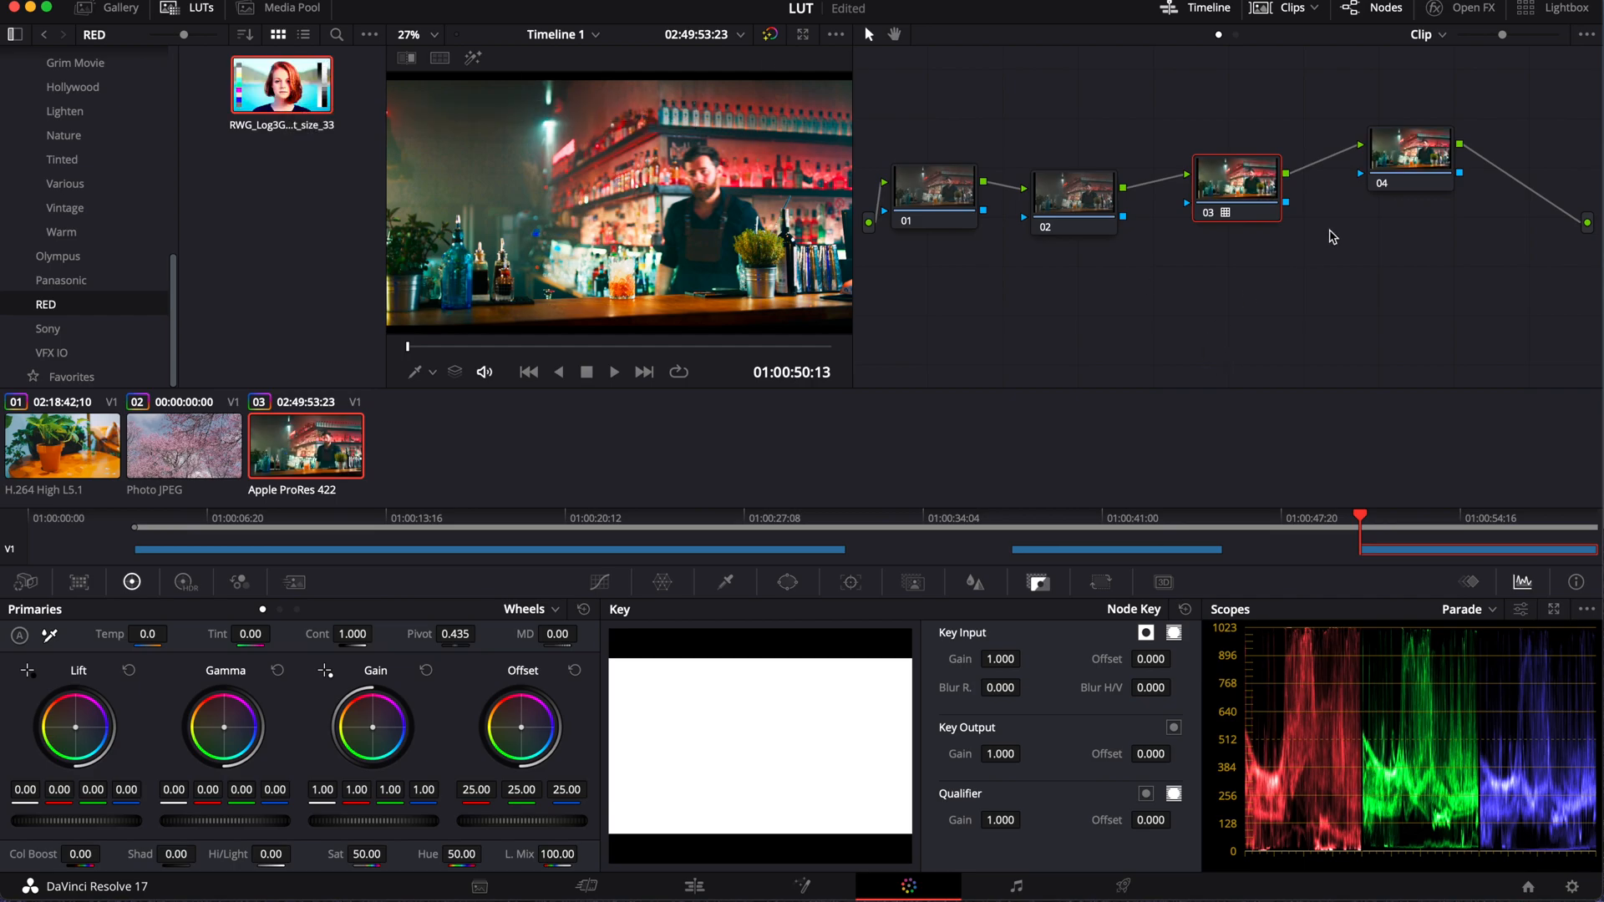
- Shift node 01 of the bartender clip cooler and greener with temperature -640 and tint -14.50
{"action": "left_click", "coordinate": [1072, 195]}
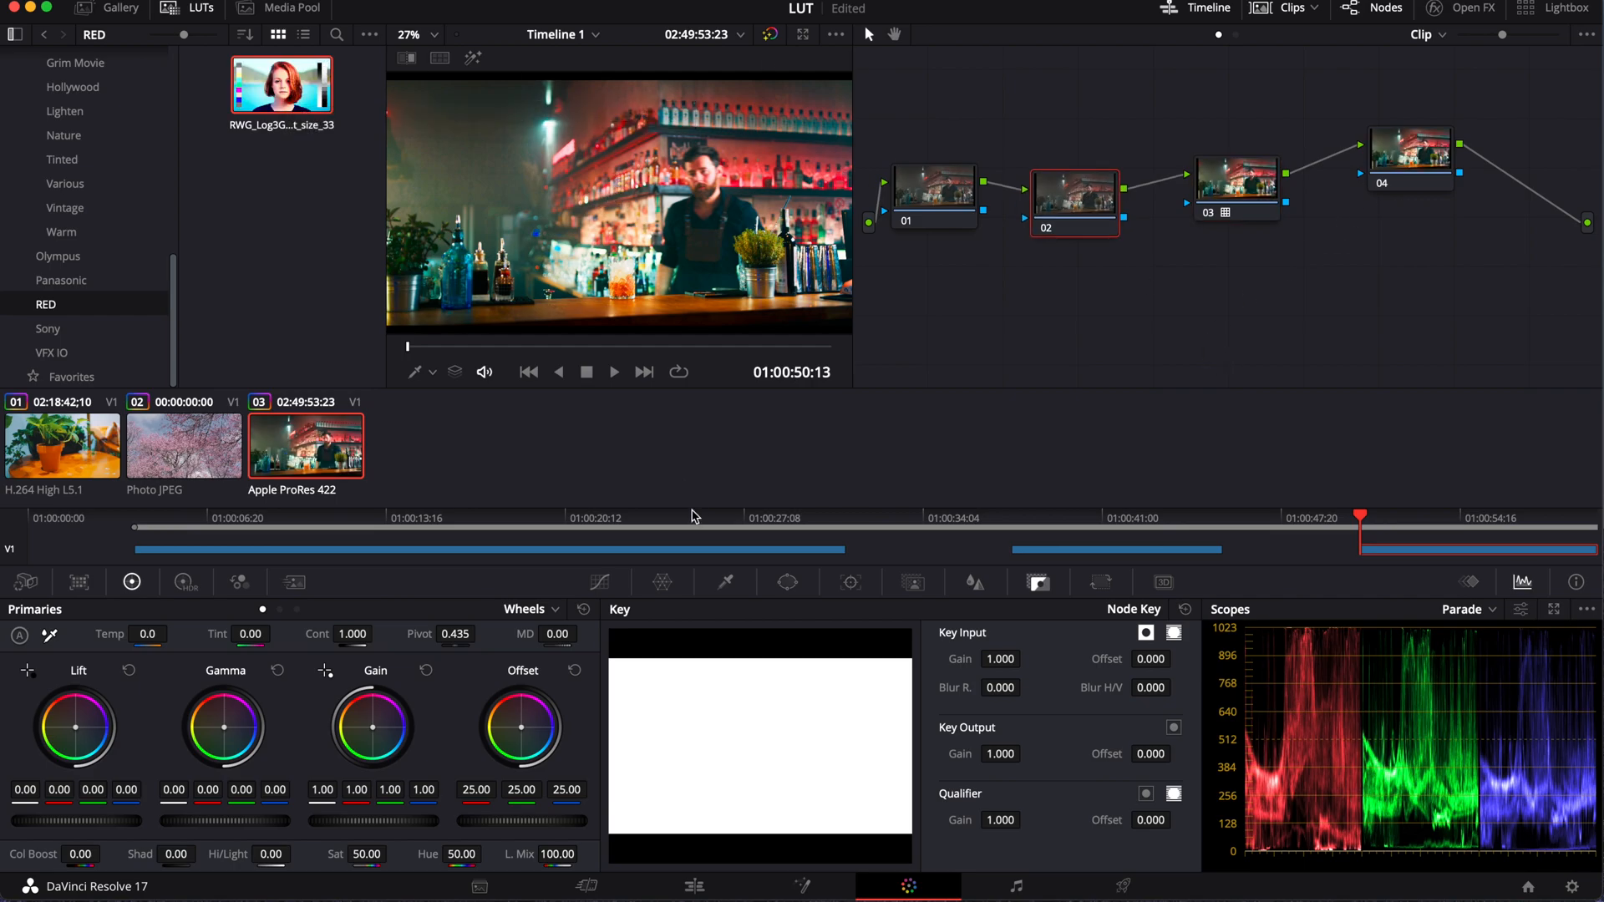
{"action": "left_click", "coordinate": [922, 215]}
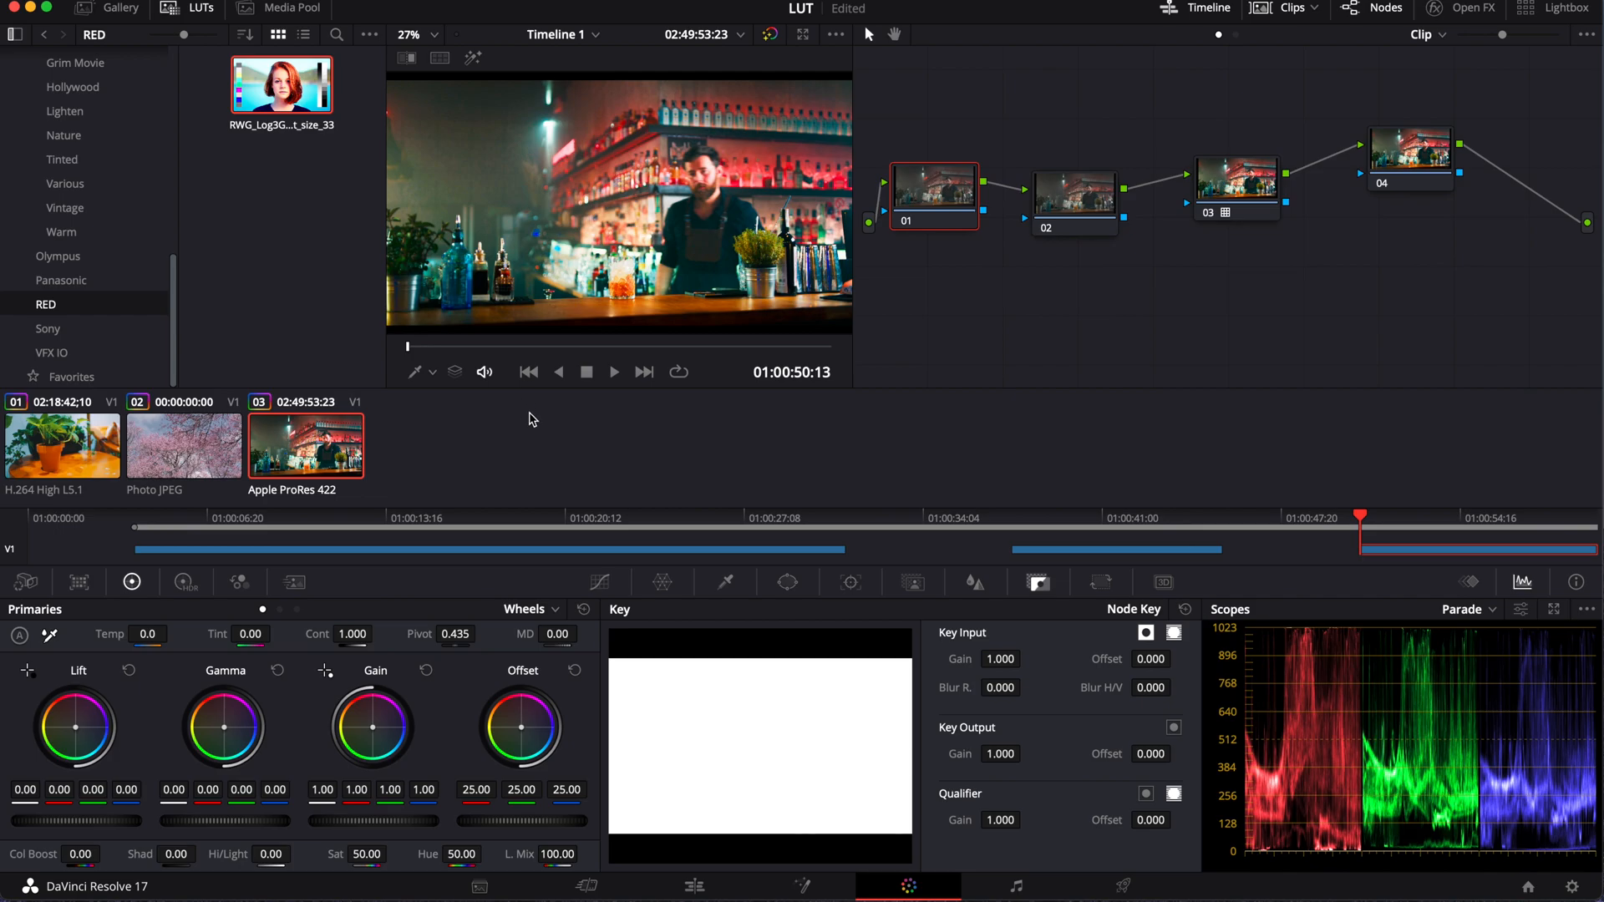
{"action": "left_click_drag", "start_coordinate": [147, 635], "coordinate": [94, 635]}
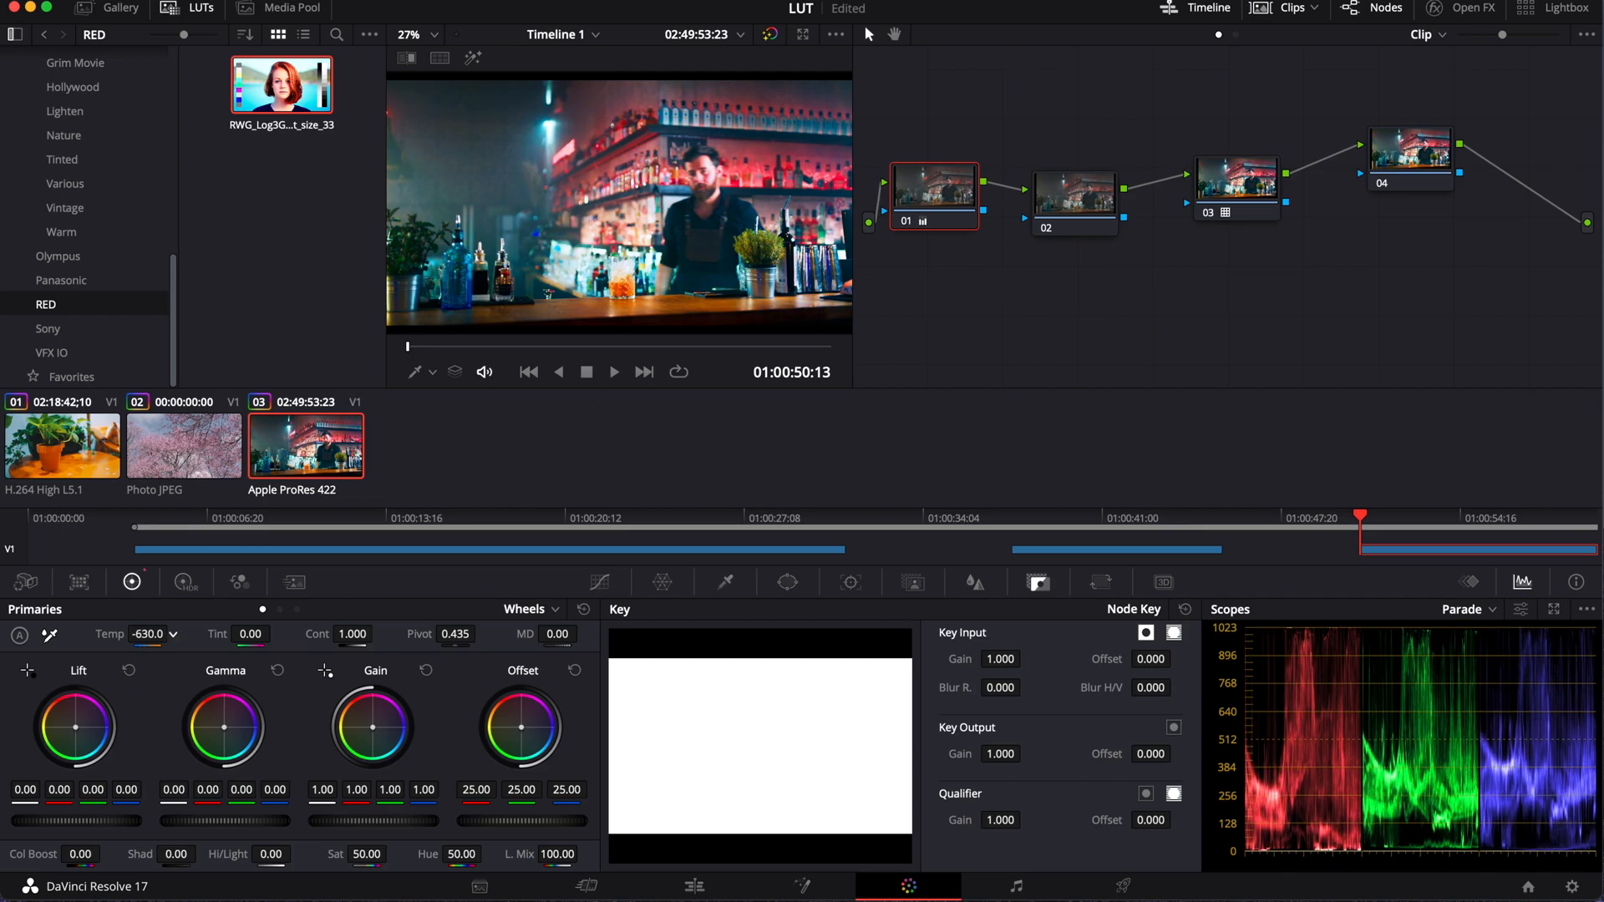
{"action": "left_click_drag", "start_coordinate": [251, 635], "coordinate": [227, 635]}
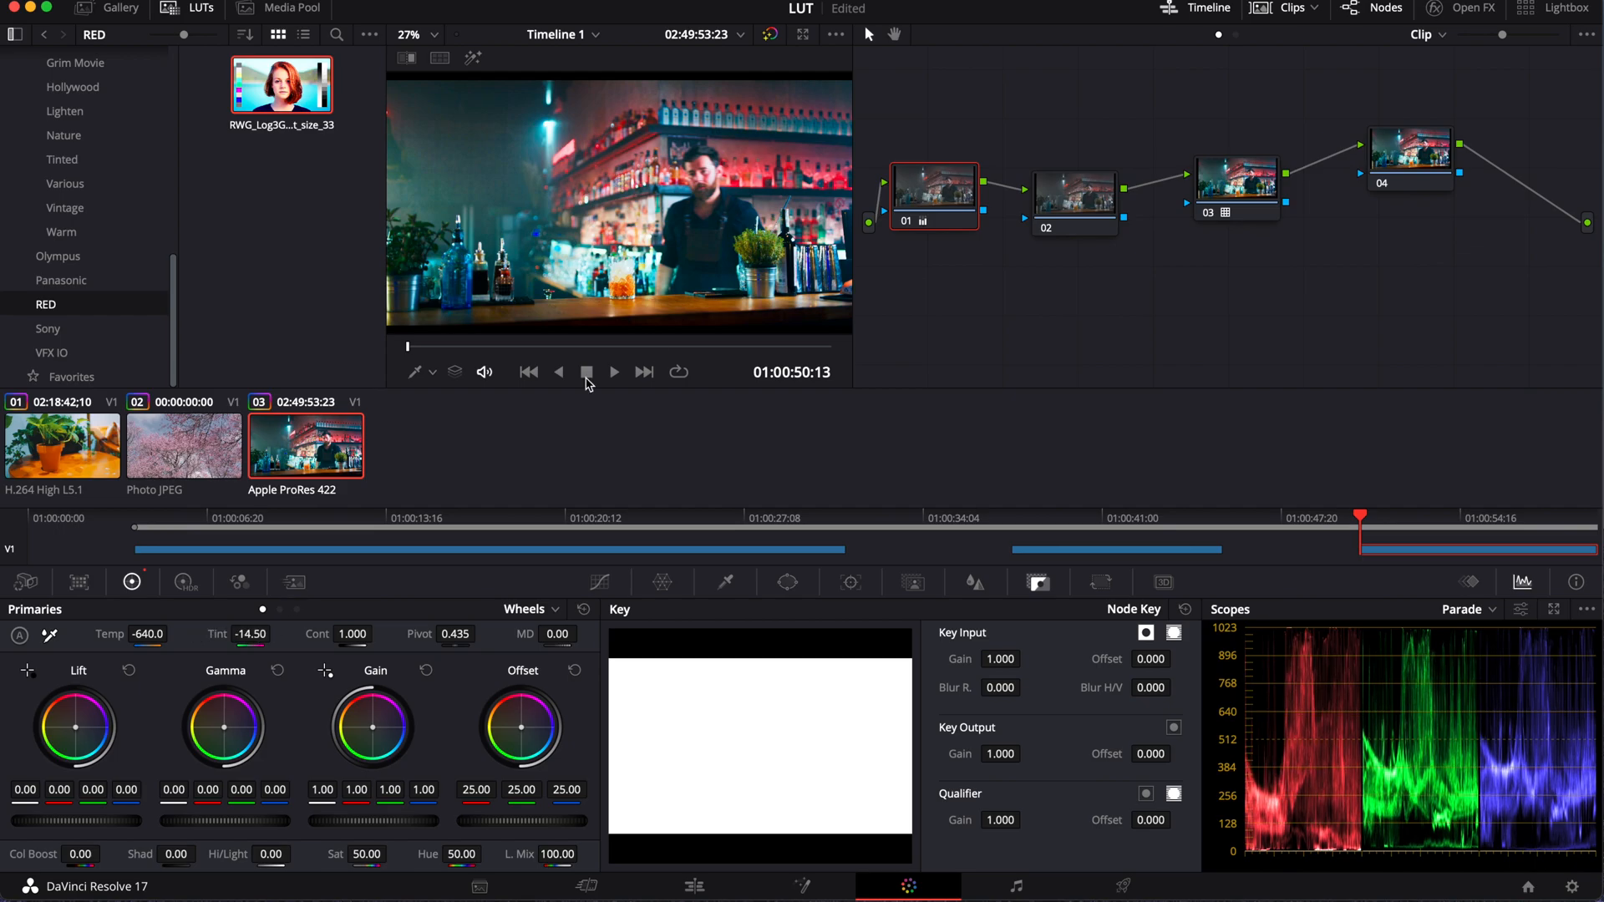
- Lower the saturation of node 02 on the bartender clip to 29.80
{"action": "left_click", "coordinate": [1107, 191]}
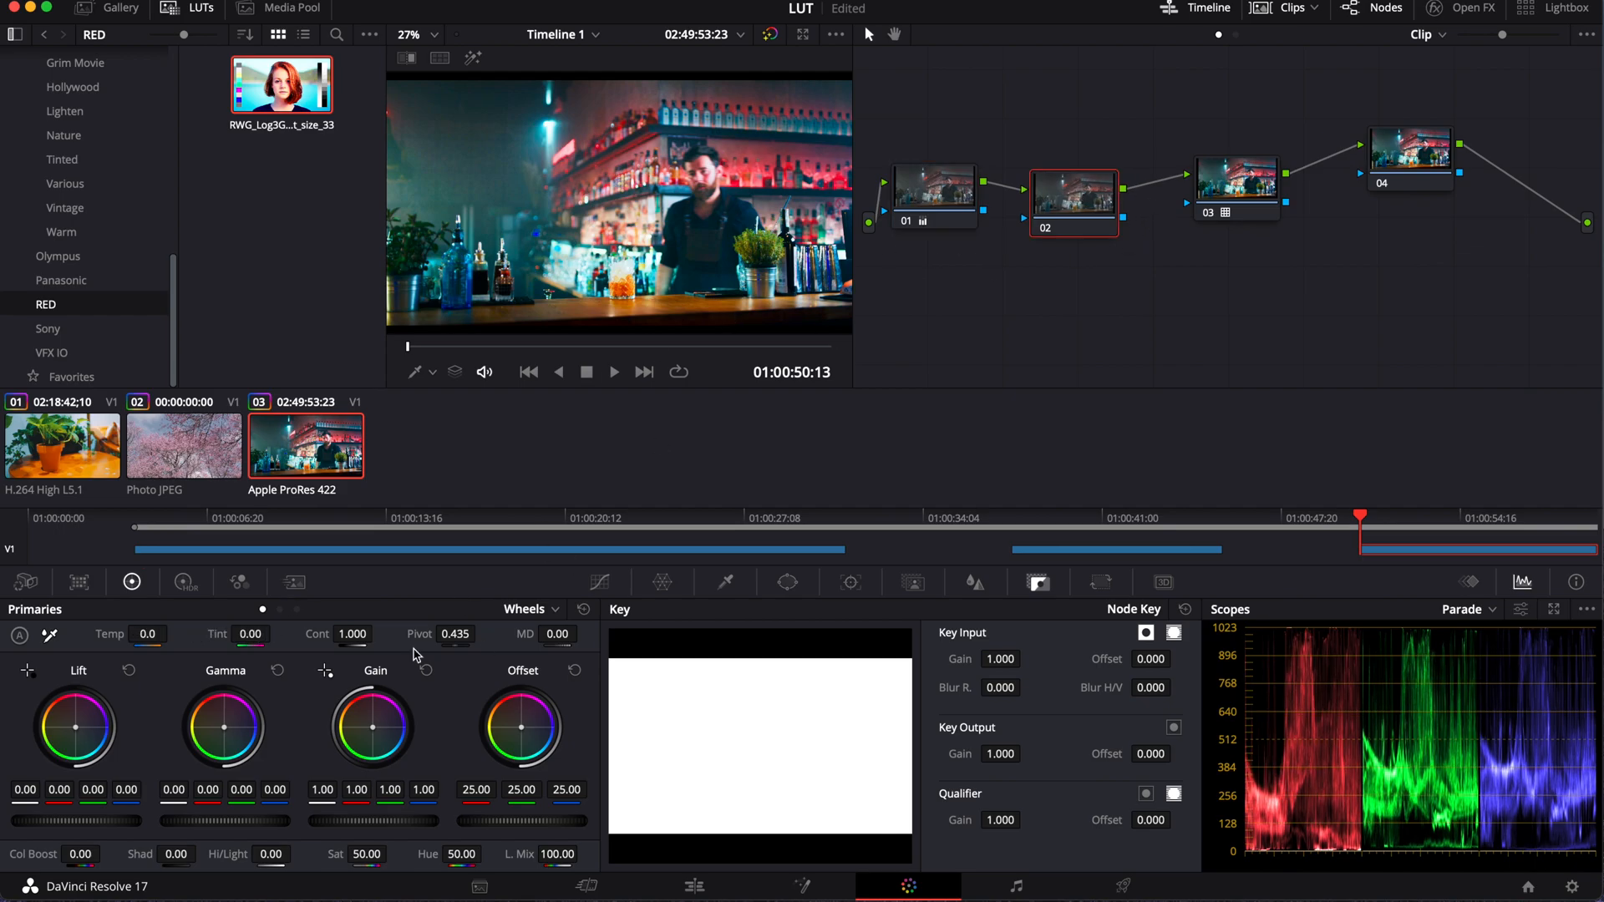
{"action": "left_click_drag", "start_coordinate": [363, 855], "coordinate": [330, 855]}
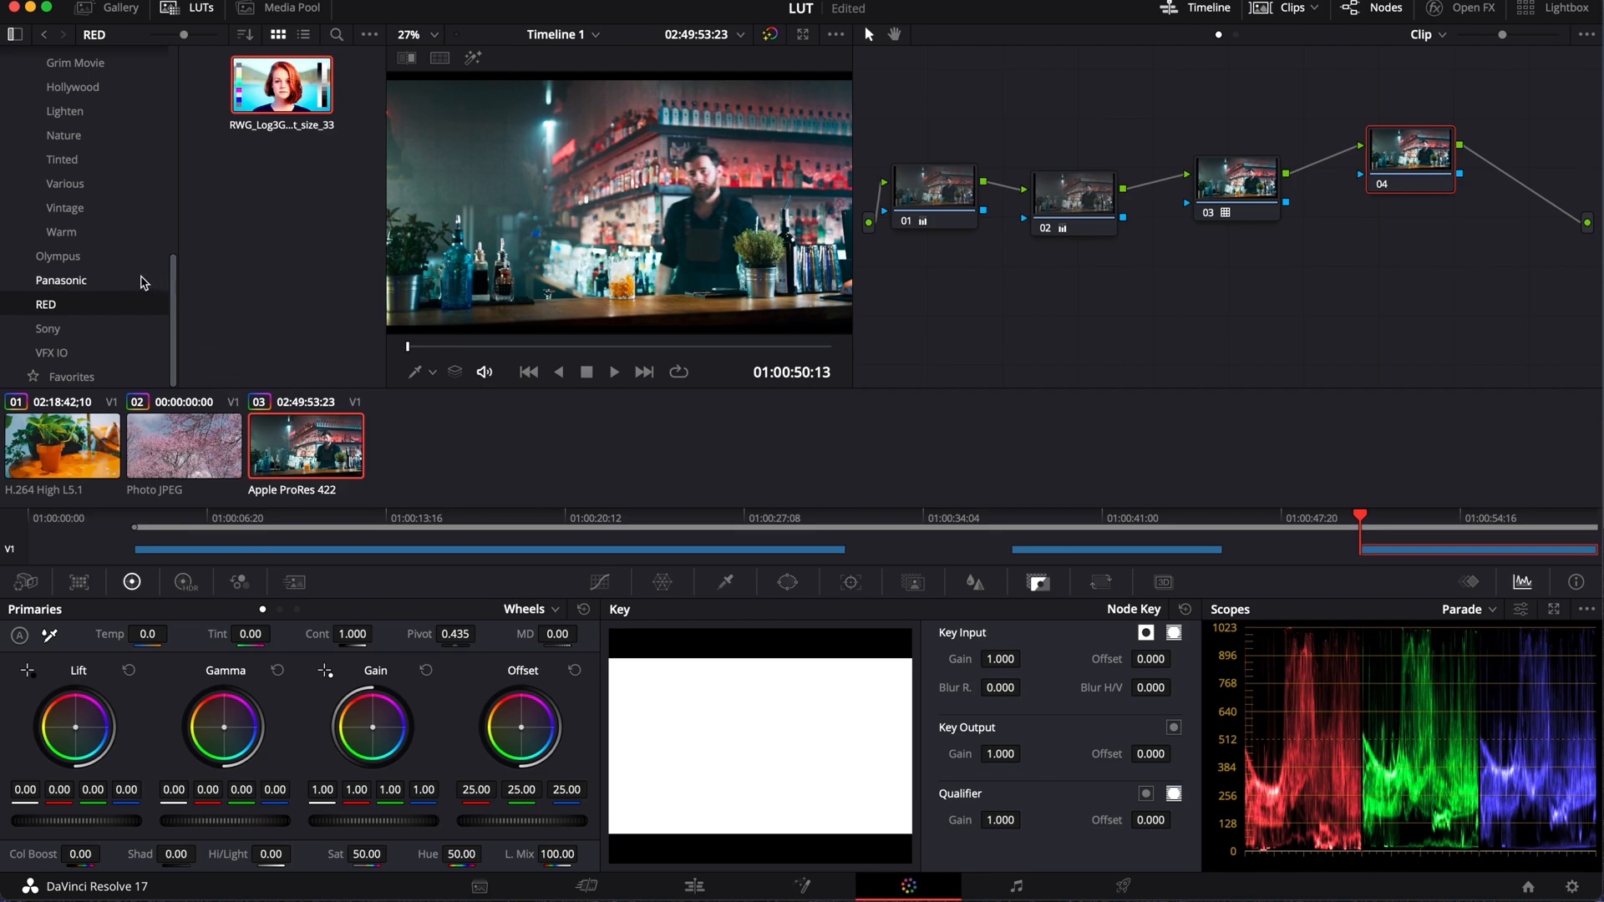
- Preview the Hollywood LUTs on node 04 of the bartender clip to compare their looks
{"action": "scroll", "coordinate": [142, 280], "scroll_direction": "up", "scroll_amount": 5}
{"action": "scroll", "coordinate": [142, 280], "scroll_direction": "down", "scroll_amount": 3}
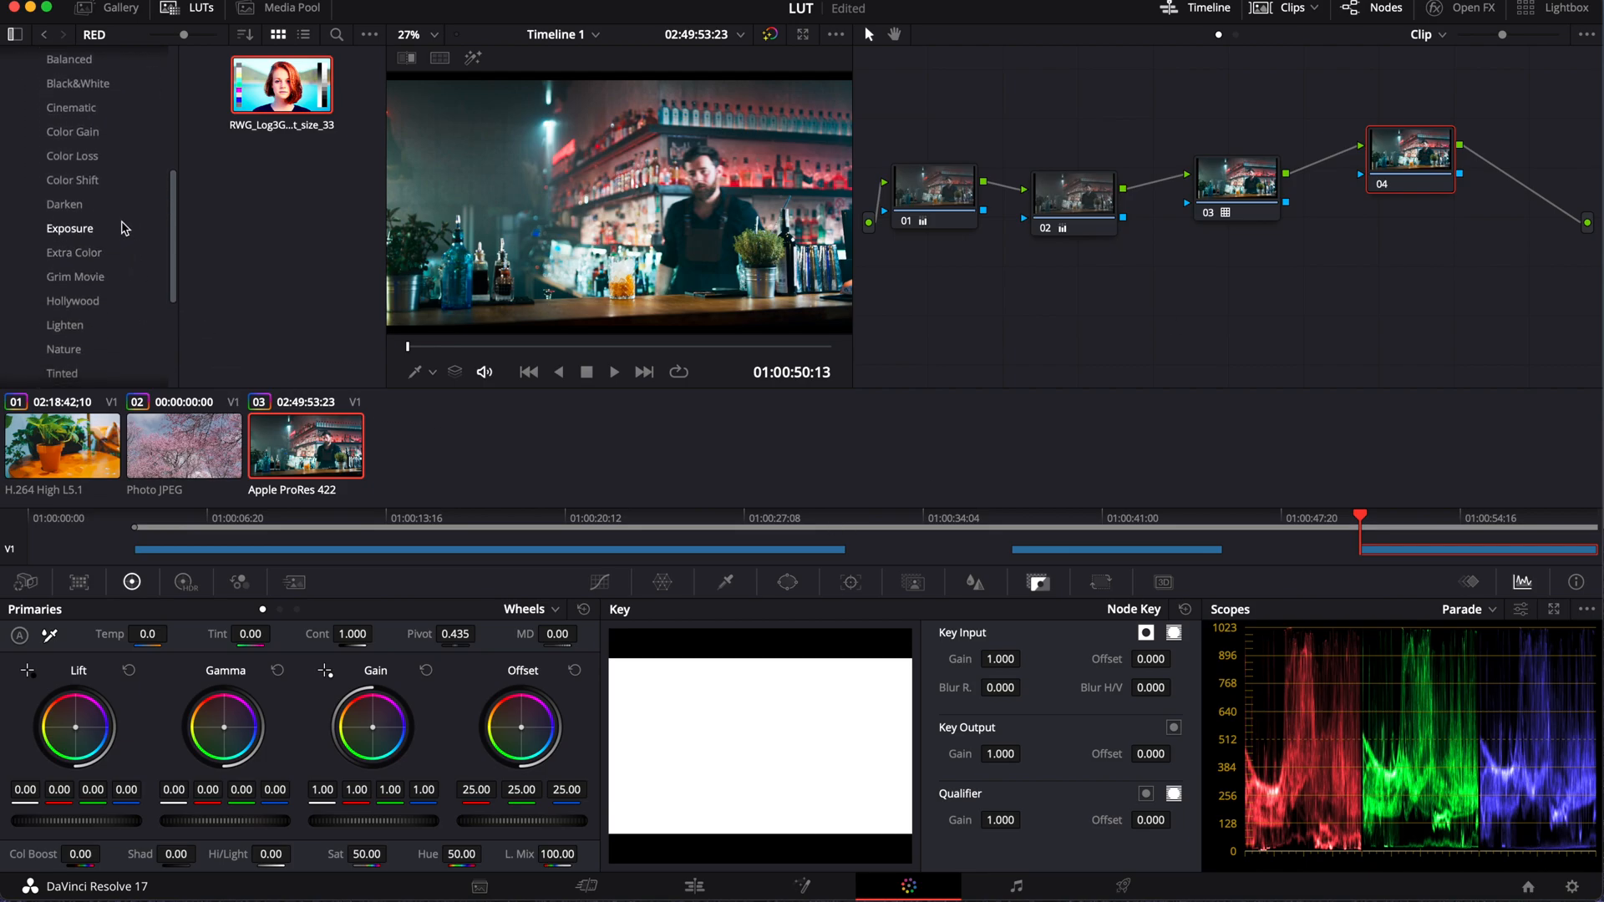
{"action": "left_click", "coordinate": [79, 252]}
{"action": "left_click", "coordinate": [72, 301]}
{"action": "left_click", "coordinate": [292, 115]}
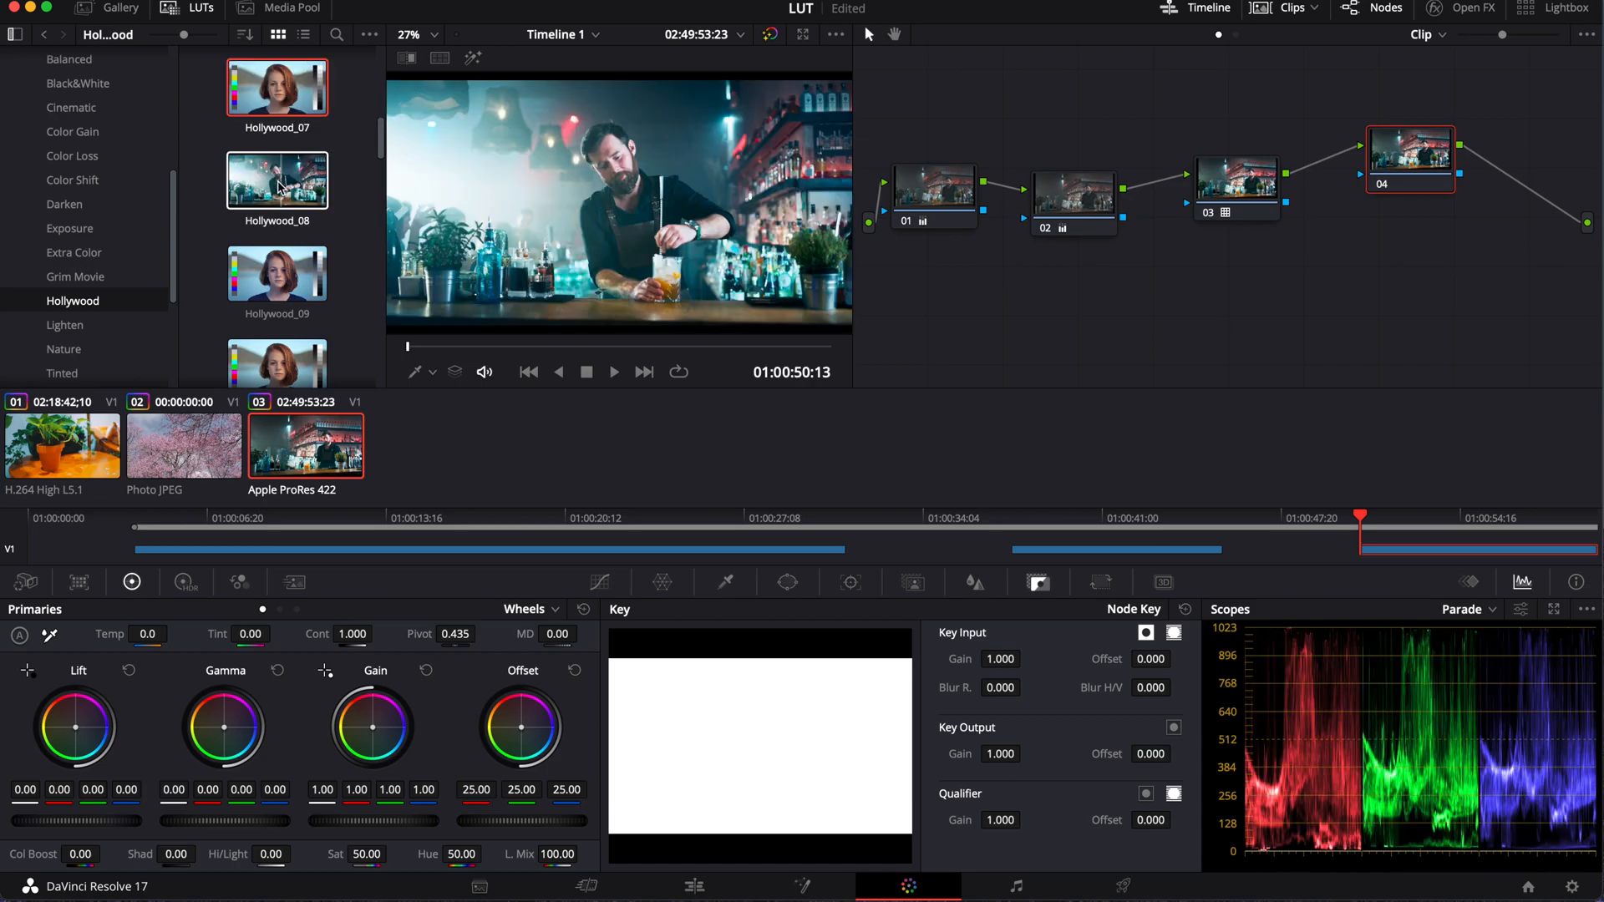
{"action": "scroll", "coordinate": [284, 251], "scroll_direction": "down", "scroll_amount": 1}
{"action": "left_click", "coordinate": [288, 284]}
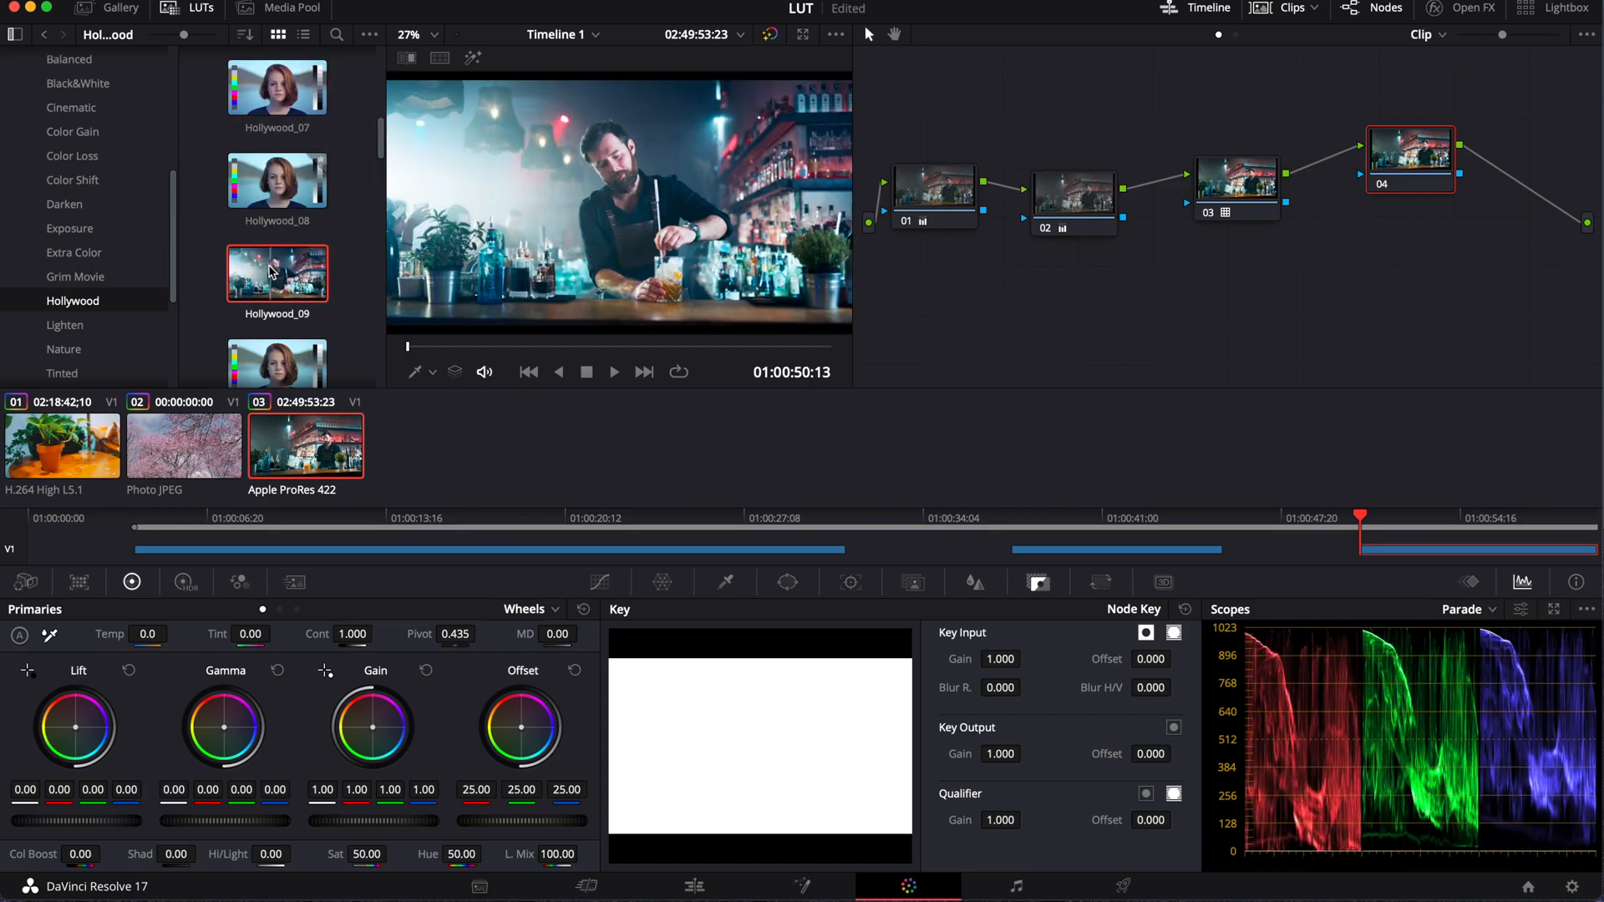
{"action": "scroll", "coordinate": [280, 251], "scroll_direction": "down", "scroll_amount": 3}
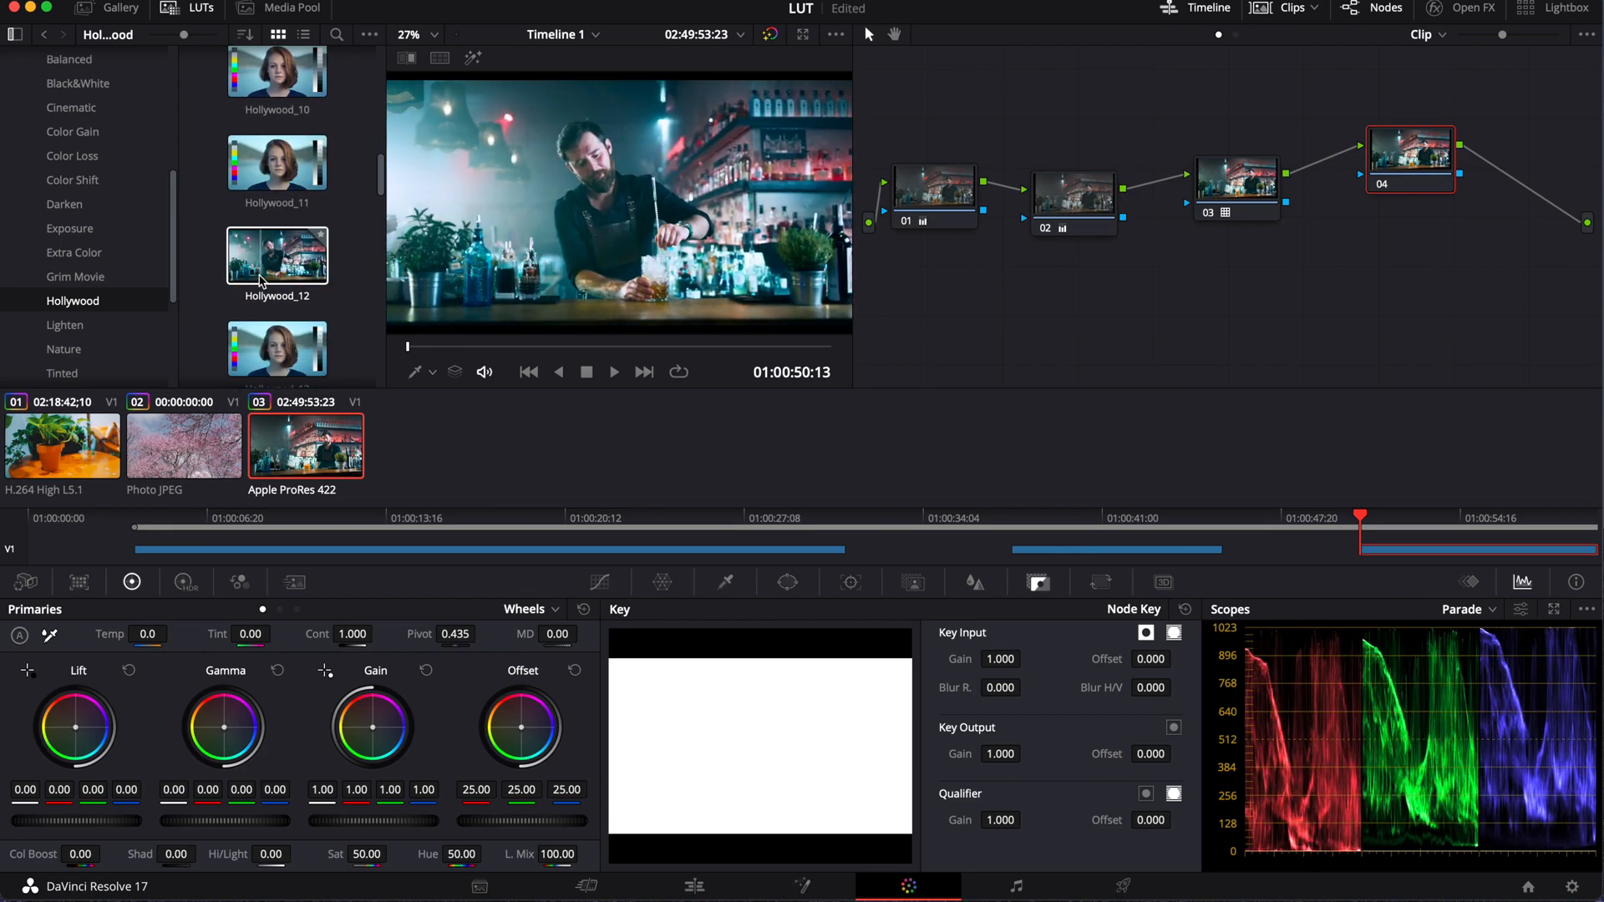
{"action": "scroll", "coordinate": [262, 338], "scroll_direction": "down", "scroll_amount": 2}
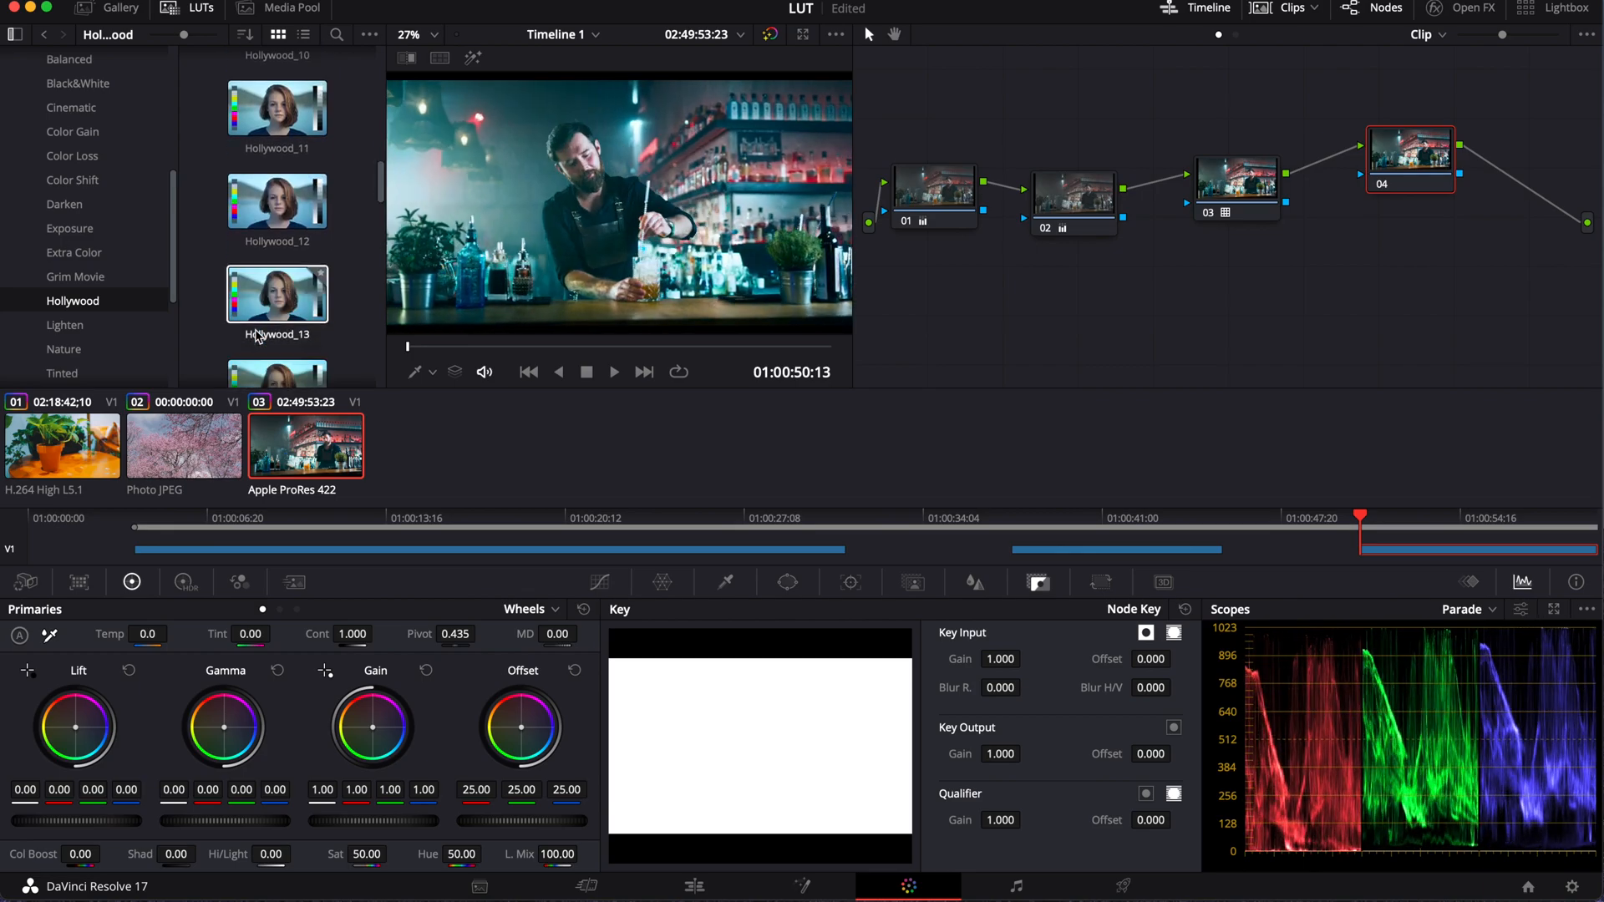
{"action": "scroll", "coordinate": [267, 346], "scroll_direction": "down", "scroll_amount": 3}
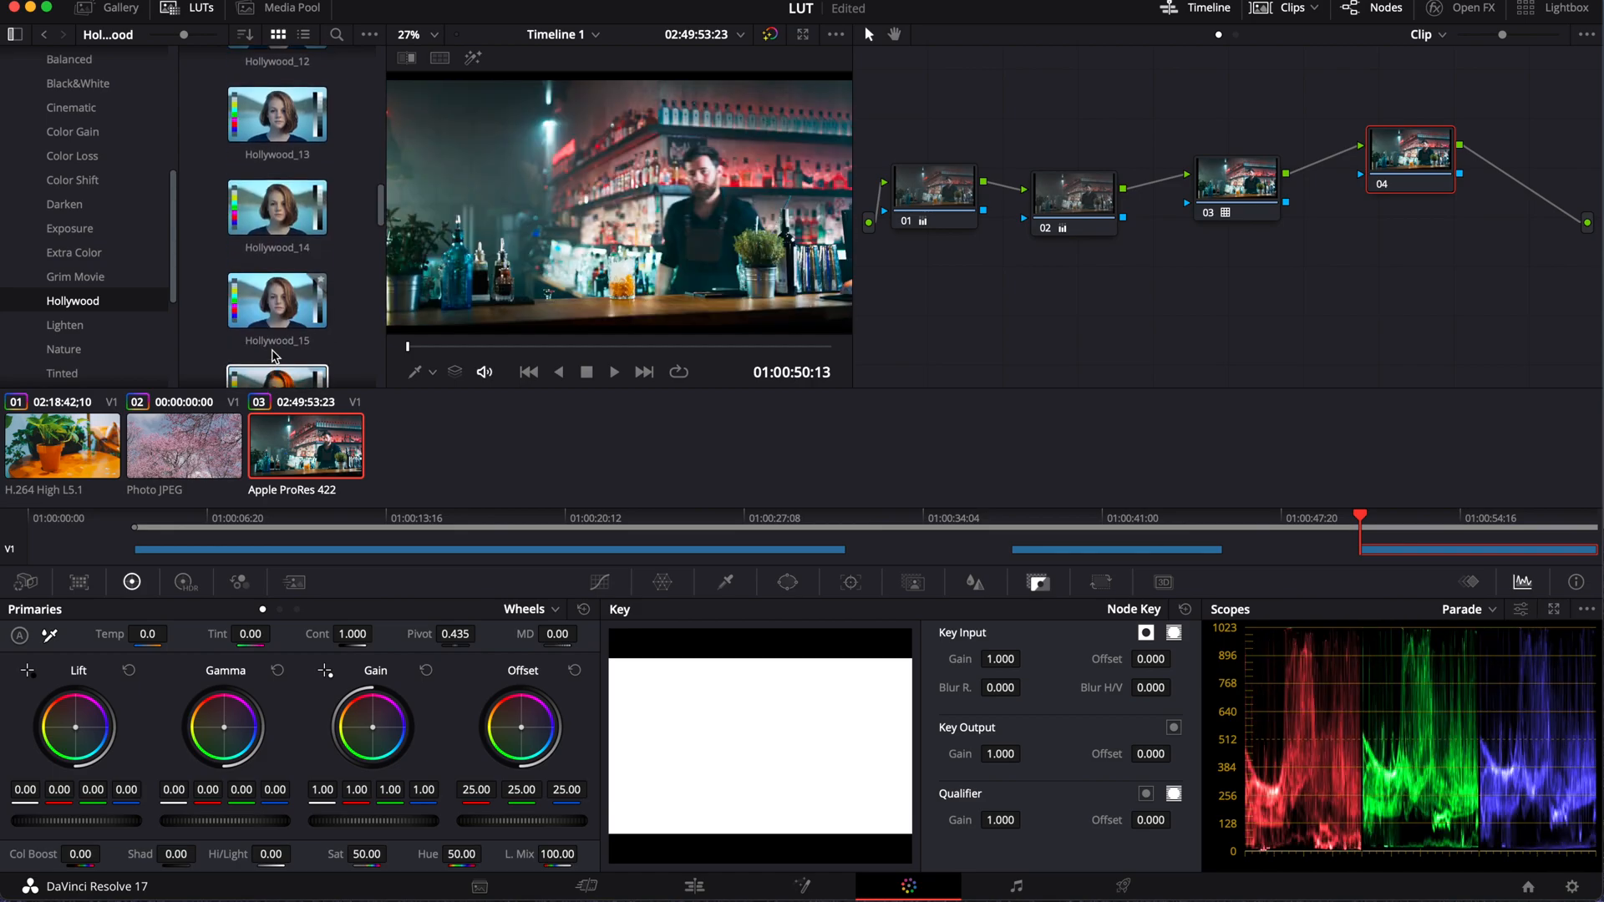
{"action": "scroll", "coordinate": [276, 356], "scroll_direction": "down", "scroll_amount": 4}
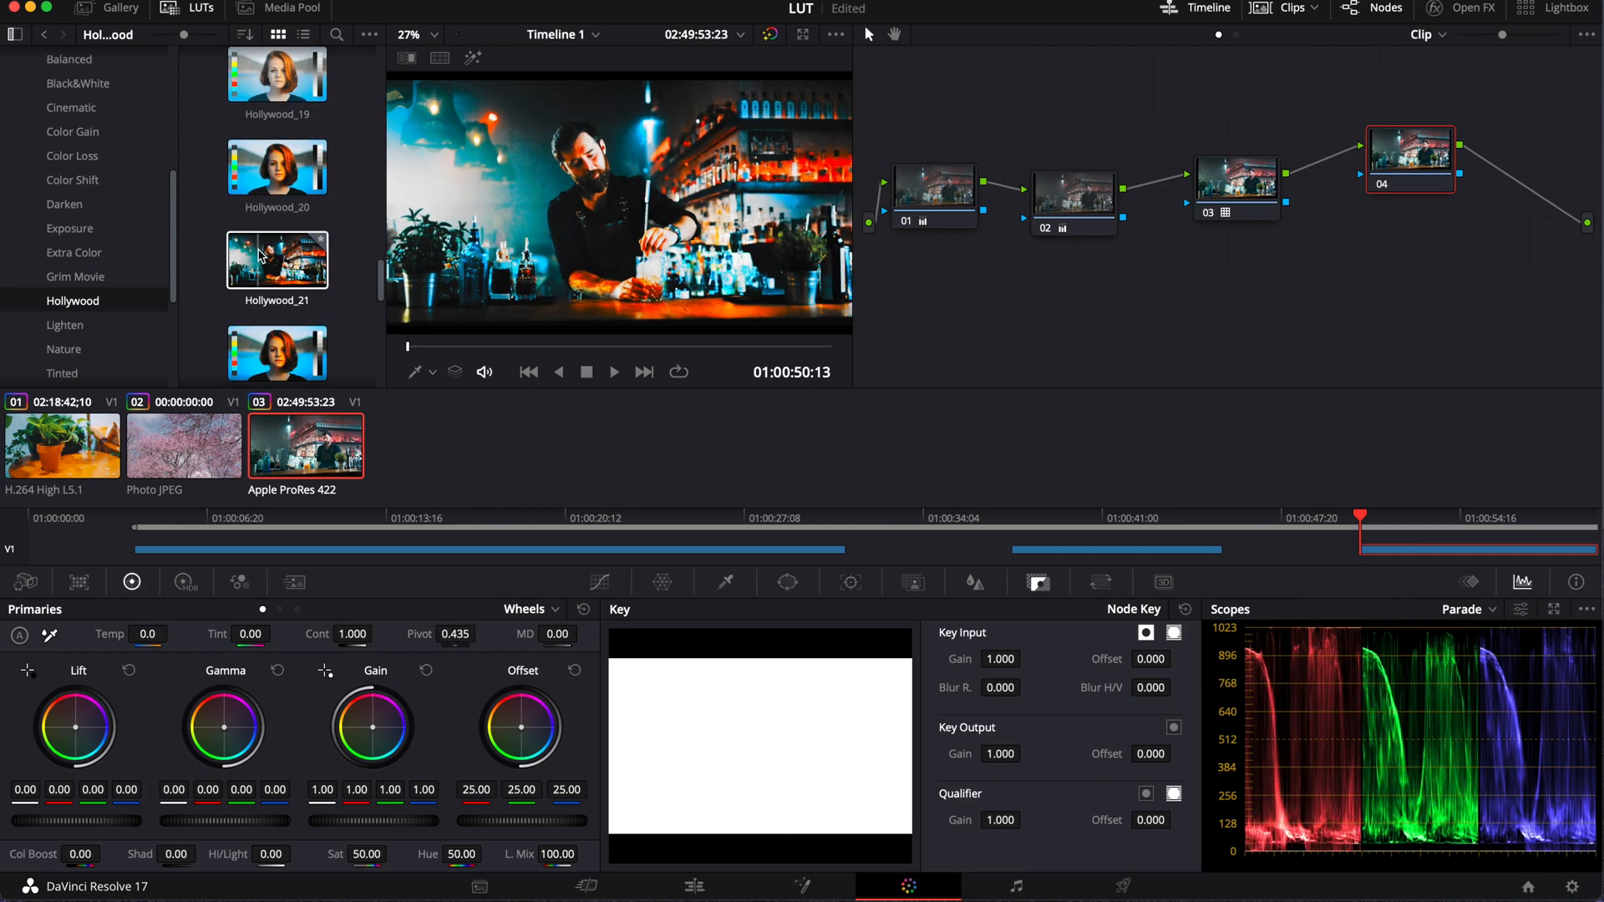
{"action": "scroll", "coordinate": [275, 334], "scroll_direction": "down", "scroll_amount": 4}
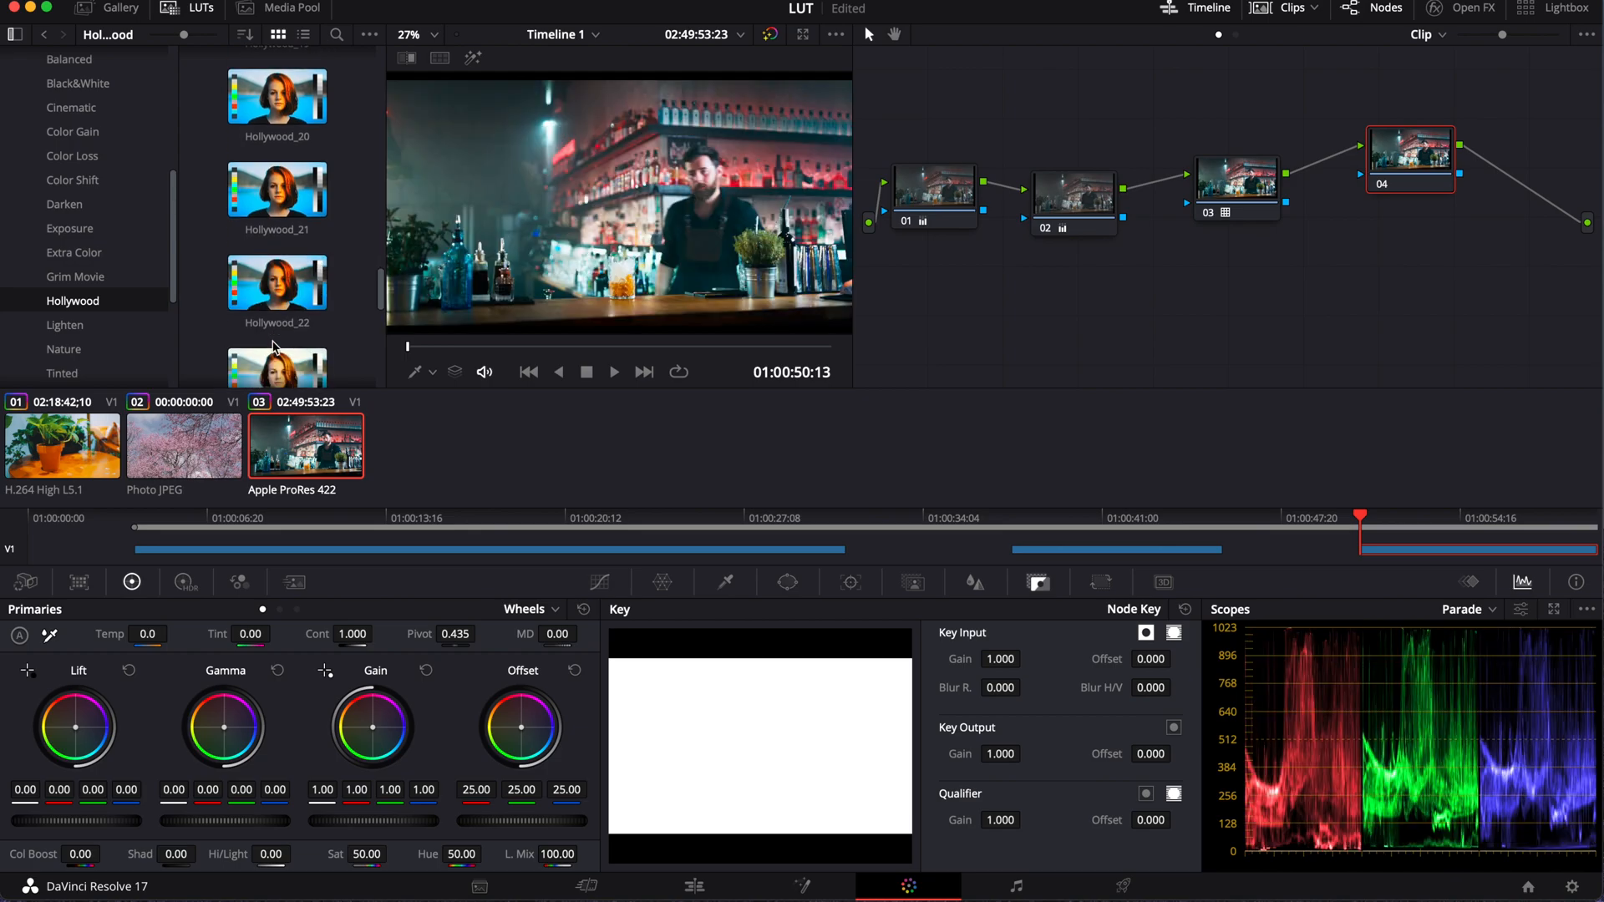
- Apply the Hollywood_03 LUT to node 04 of the bartender clip
{"action": "scroll", "coordinate": [276, 347], "scroll_direction": "up", "scroll_amount": 20}
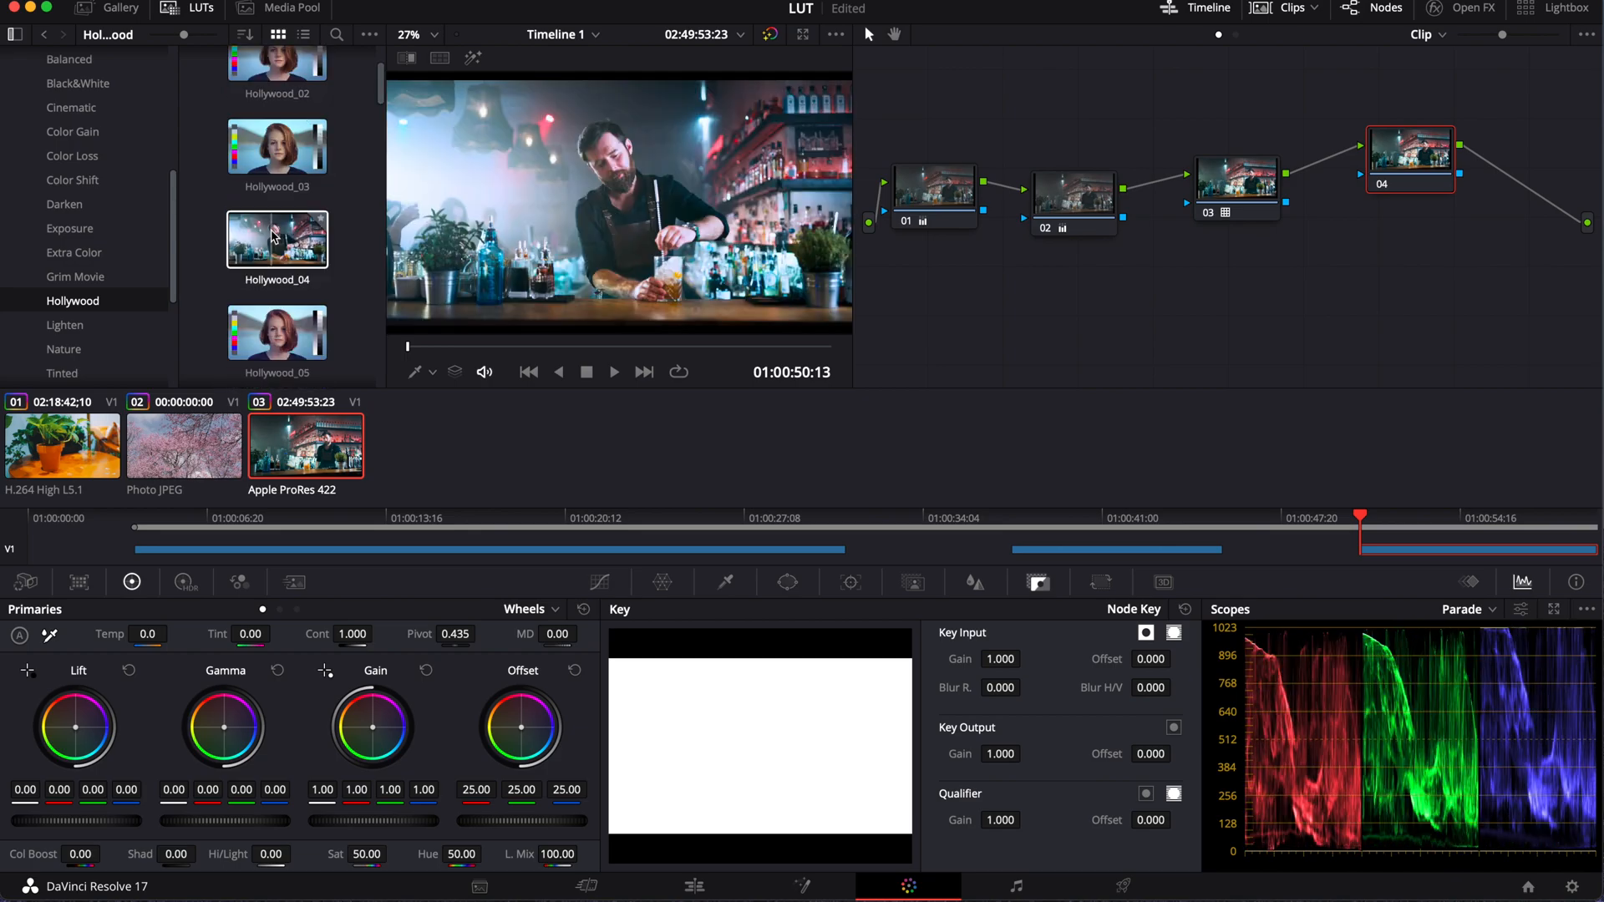
{"action": "double_click", "coordinate": [283, 163]}
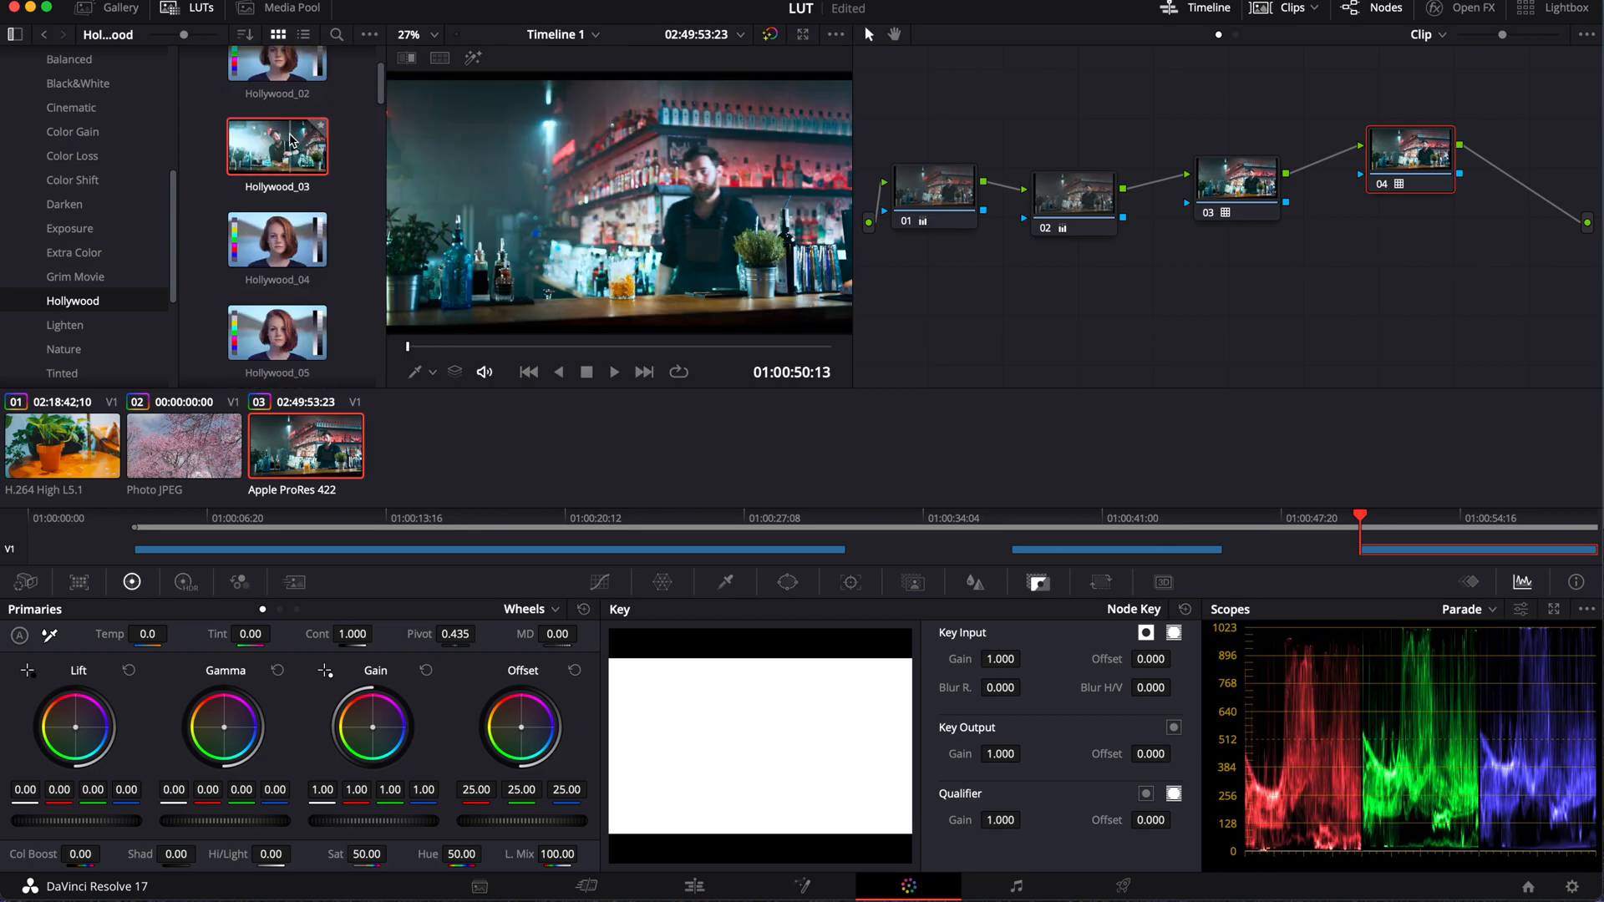
- Hide the LUT browser and scrub the bartender clip to 01:00:56:03 to review the grade
{"action": "left_click", "coordinate": [188, 8]}
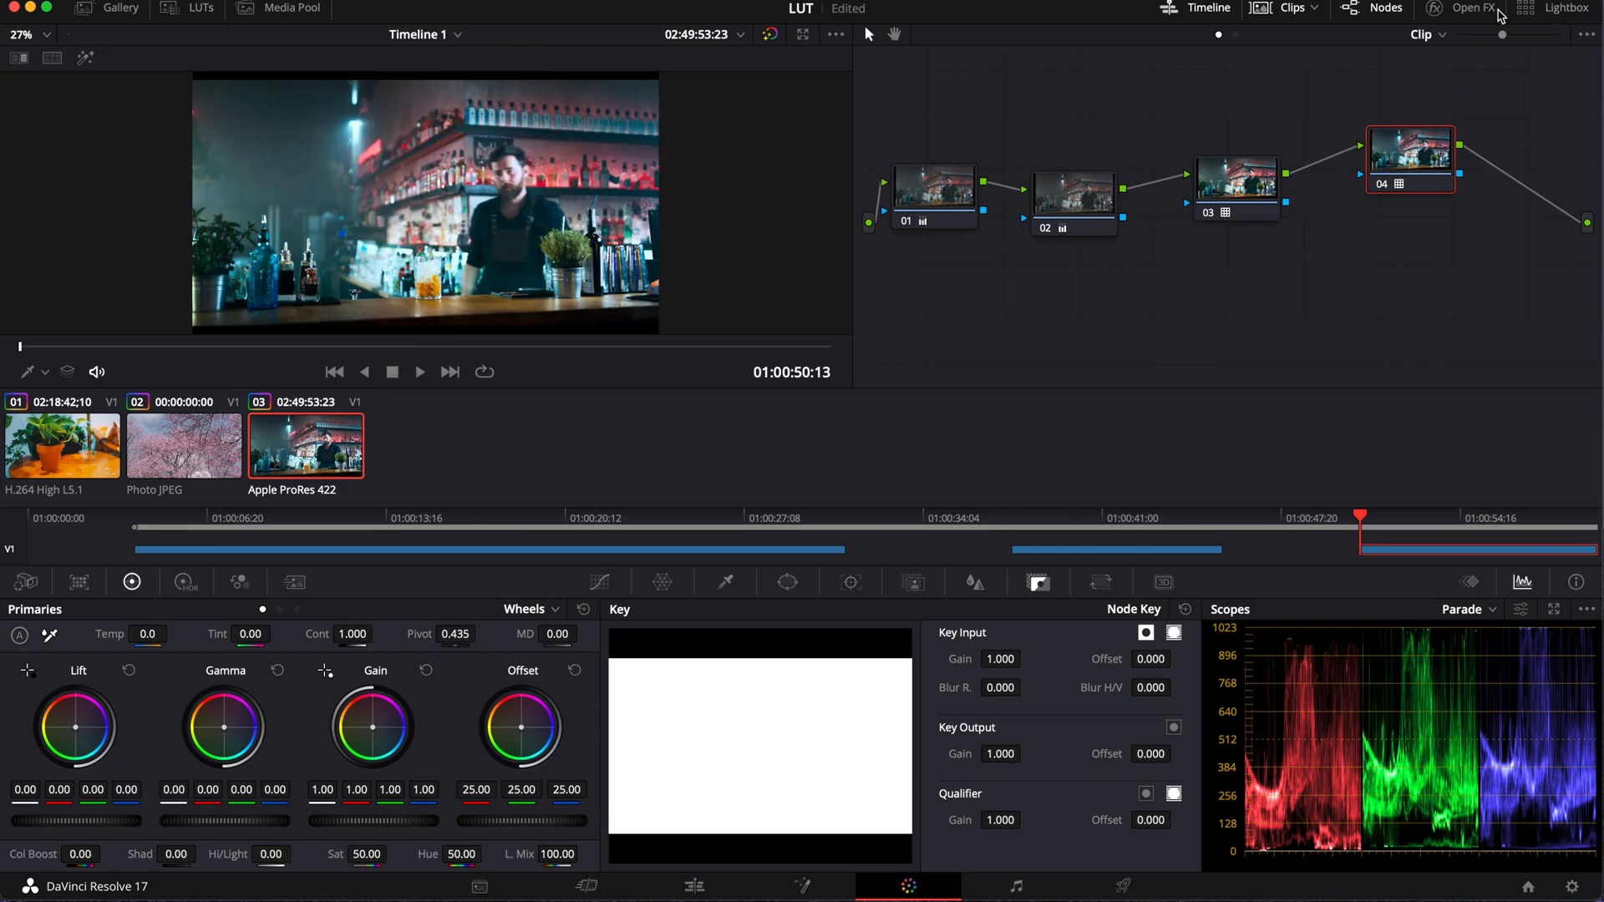
{"action": "left_click", "coordinate": [1393, 10]}
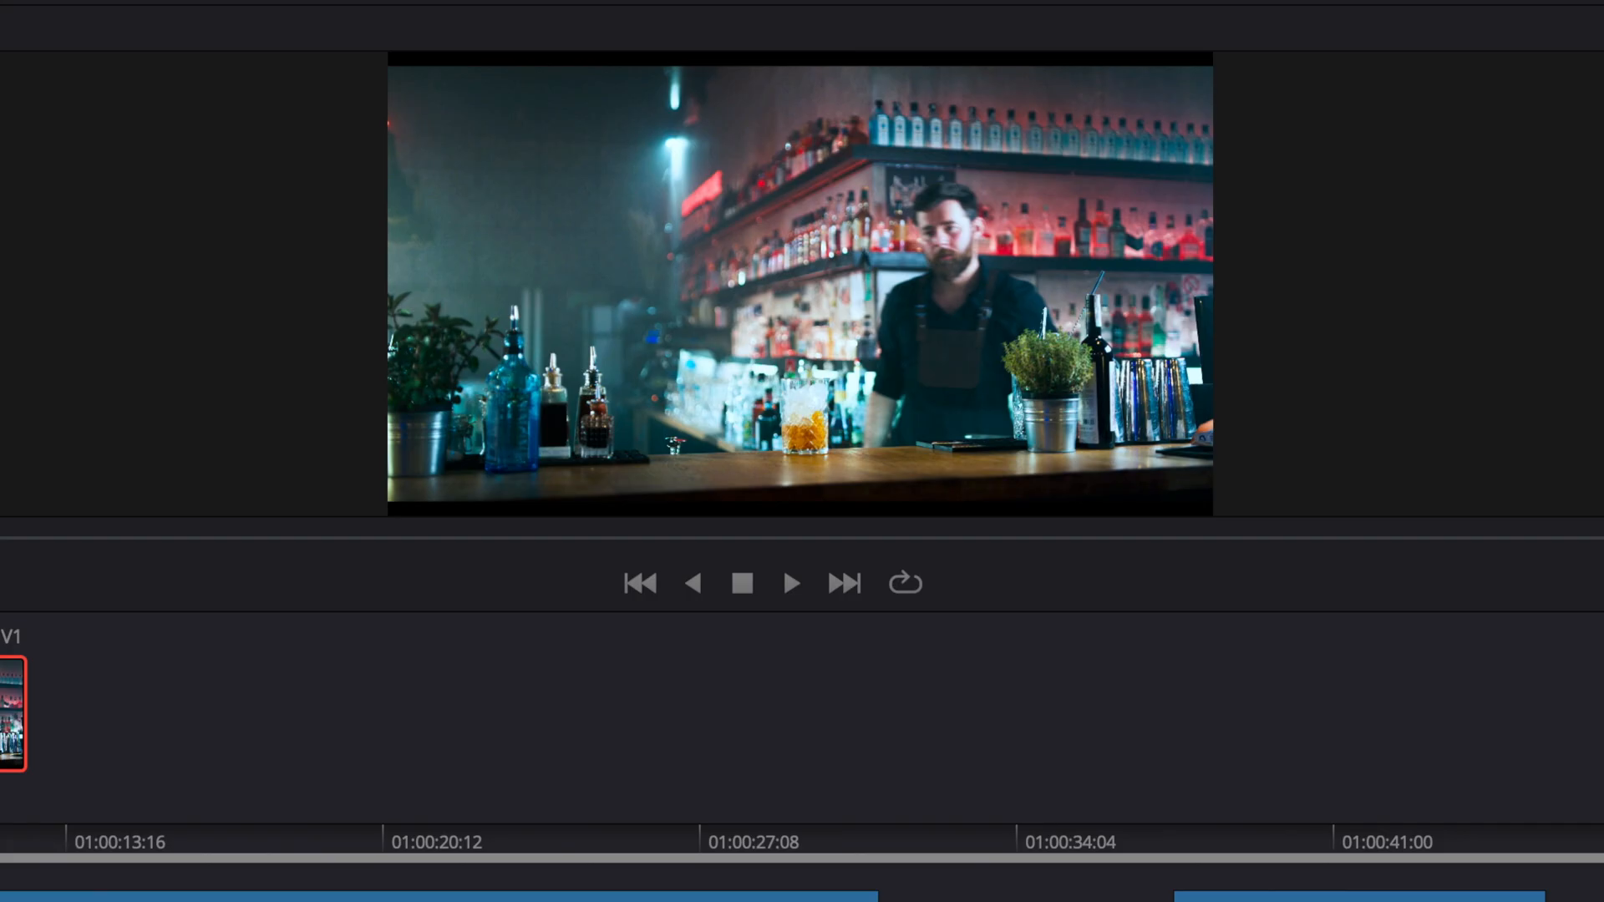
{"action": "left_click_drag", "start_coordinate": [0, 539], "coordinate": [808, 616]}
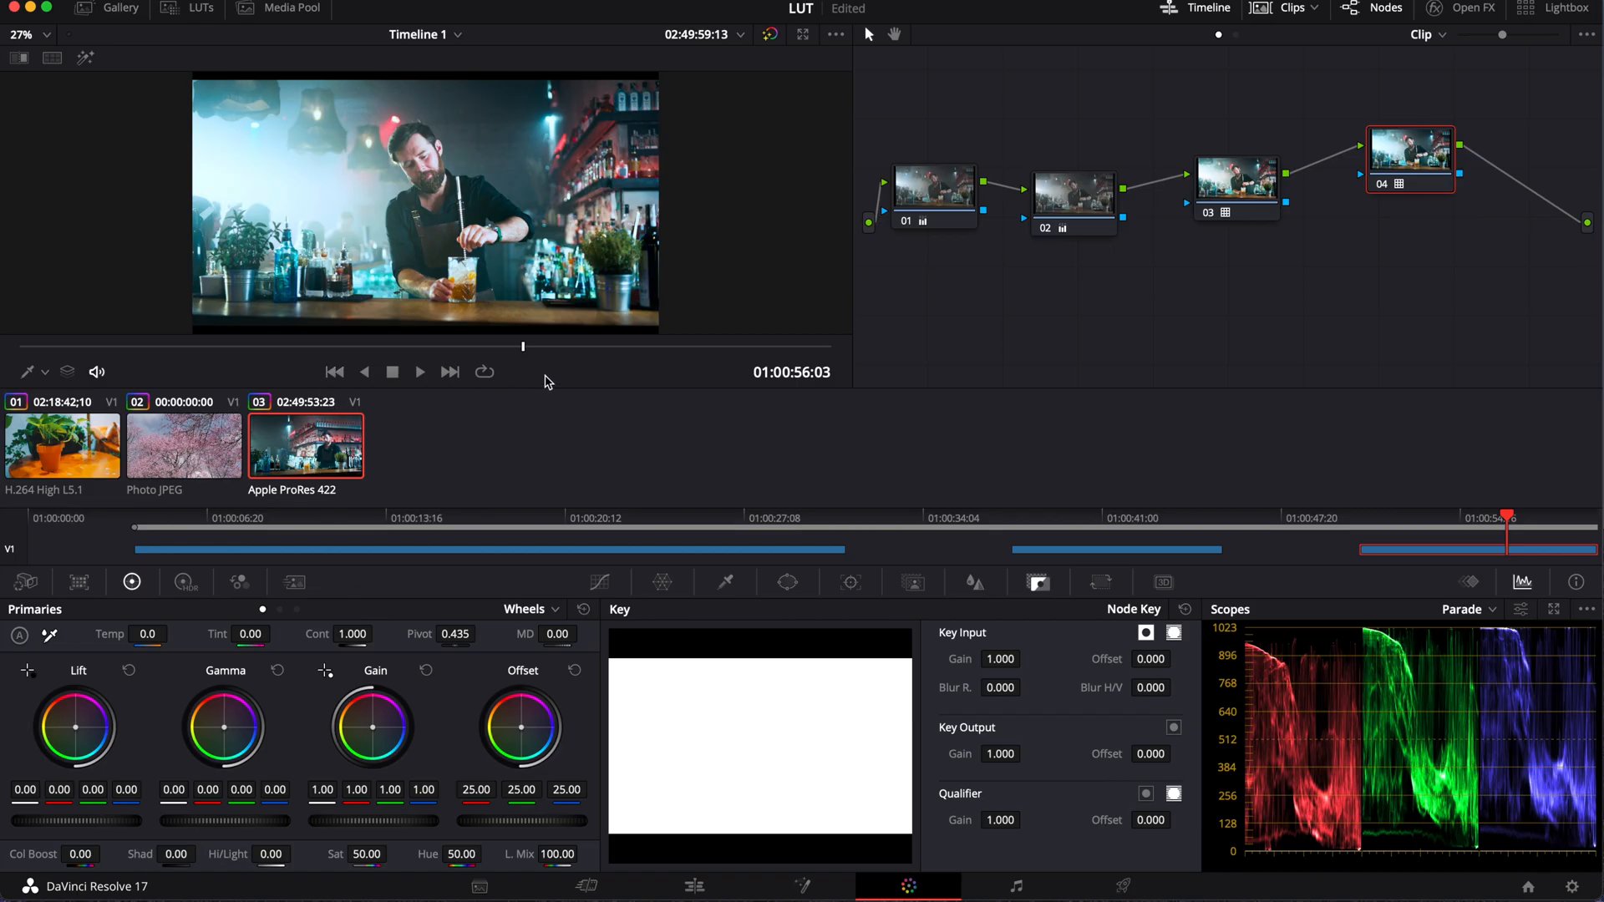
- Readjust node 02's saturation and set node 01's temperature to -830, checking the grade at 01:00:56:20
{"action": "left_click", "coordinate": [1078, 197]}
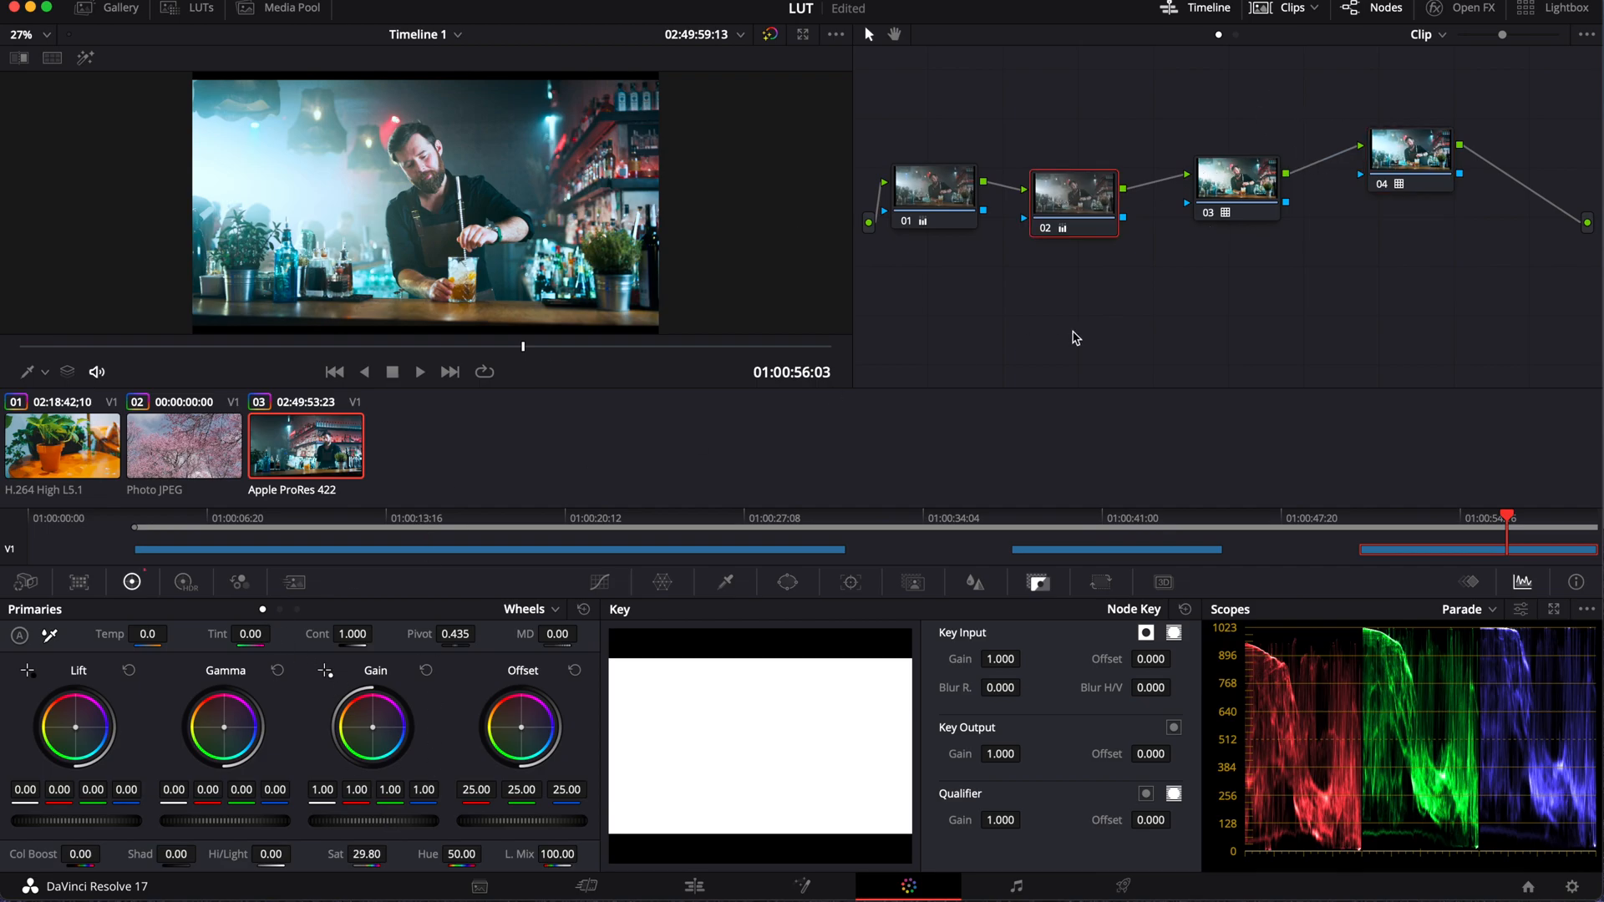
{"action": "left_click_drag", "start_coordinate": [366, 854], "coordinate": [386, 854]}
{"action": "left_click", "coordinate": [930, 202]}
{"action": "mouse_move", "coordinate": [148, 634]}
{"action": "left_mouse_down"}
{"action": "mouse_move", "coordinate": [174, 633]}
{"action": "mouse_move", "coordinate": [109, 634]}
{"action": "mouse_move", "coordinate": [159, 634]}
{"action": "left_mouse_up"}
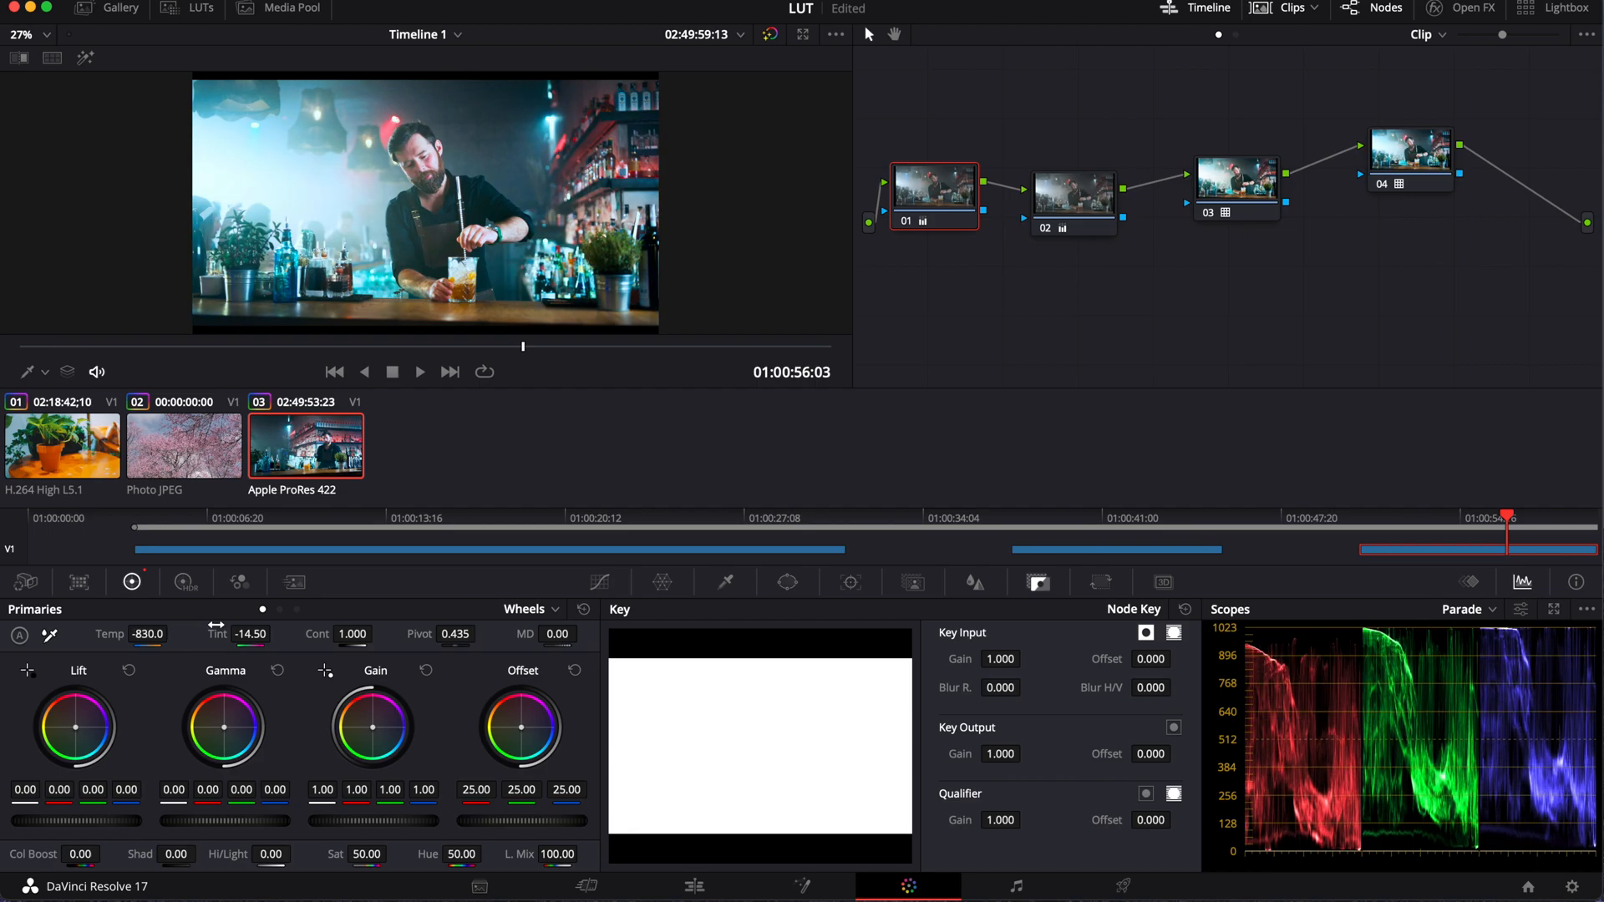
{"action": "left_click_drag", "start_coordinate": [523, 346], "coordinate": [588, 327]}
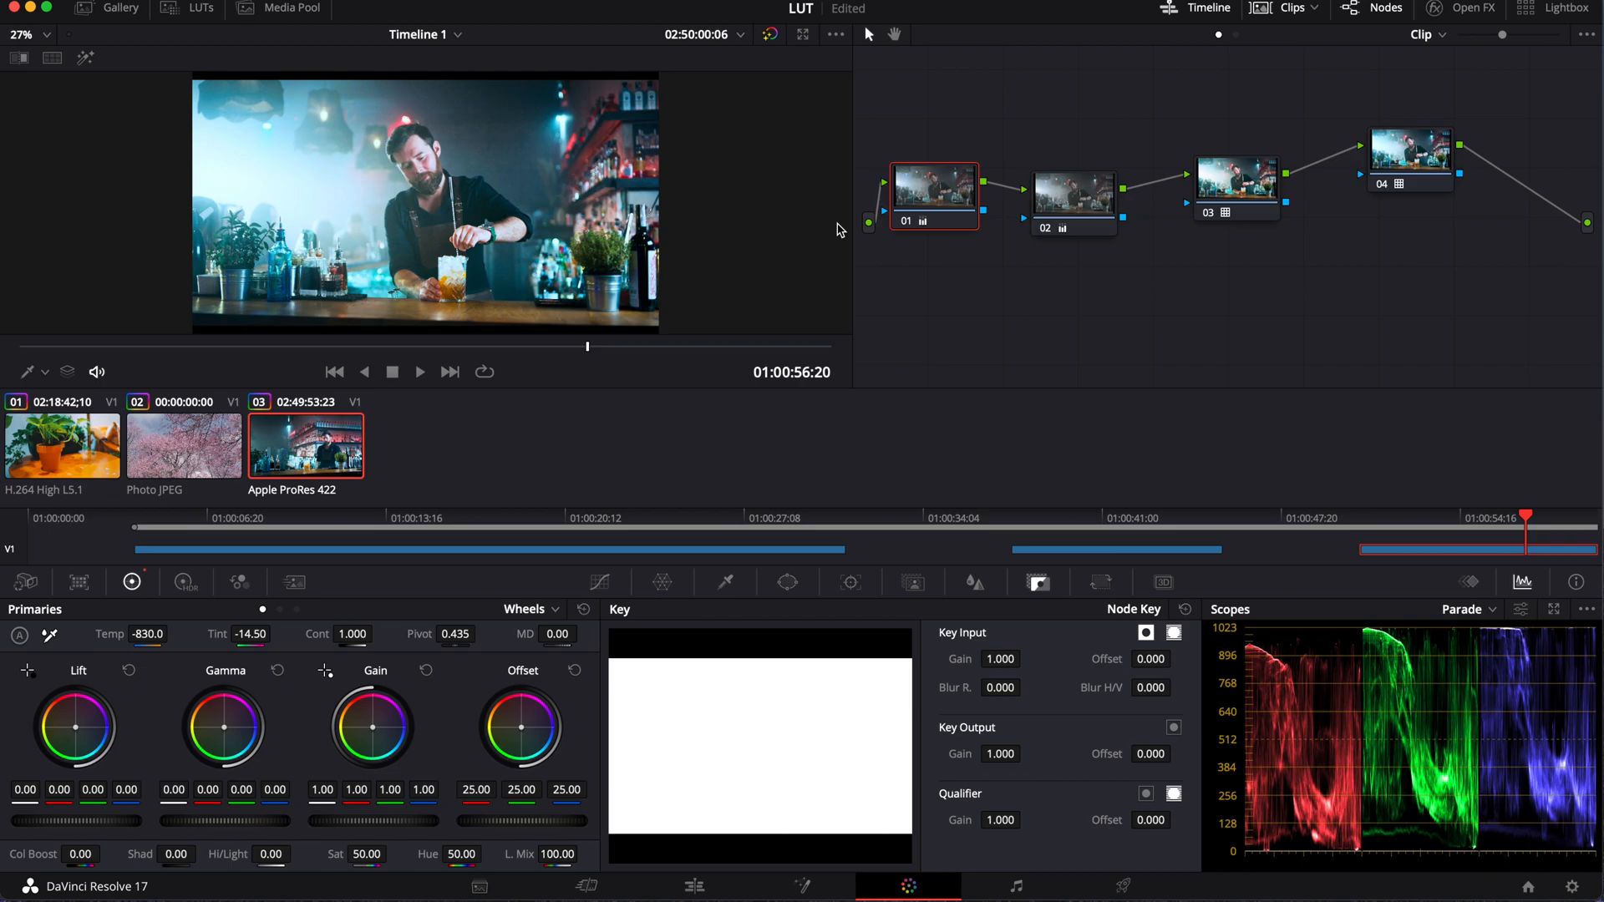